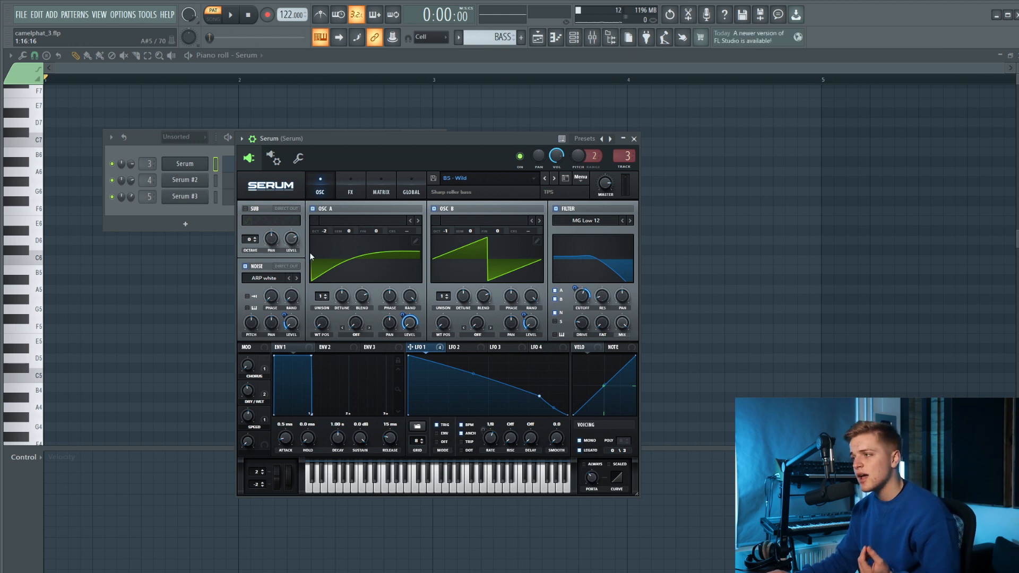
Look over the effects page of the Serum bass patch, and open the Serum channel's piano roll.
click(345, 185)
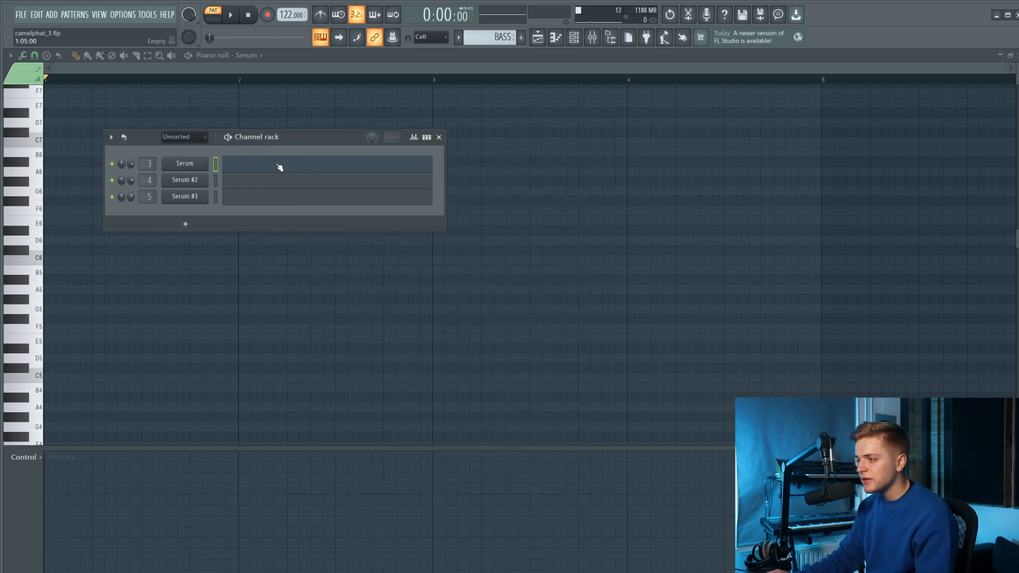
click(279, 167)
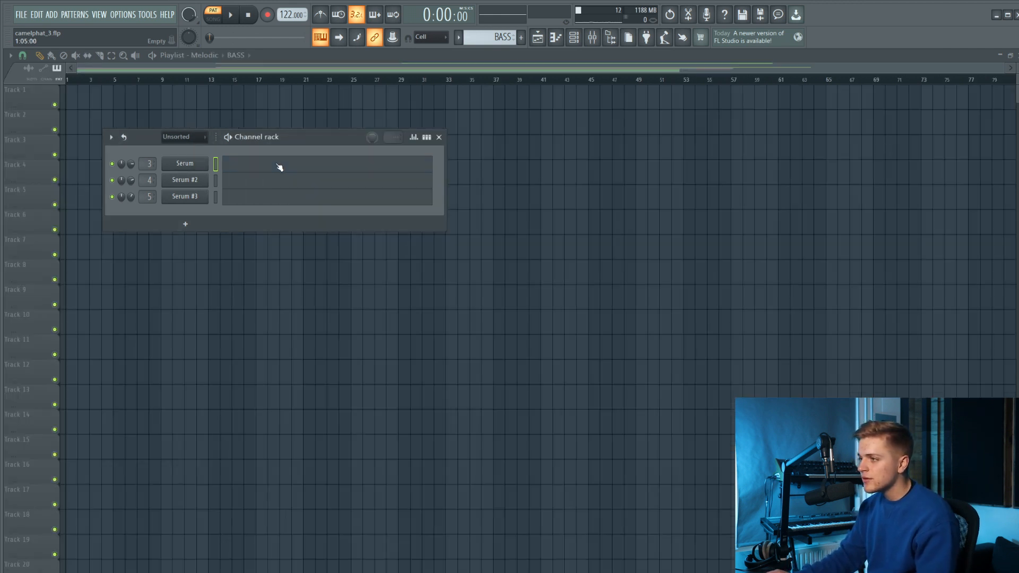
click(280, 167)
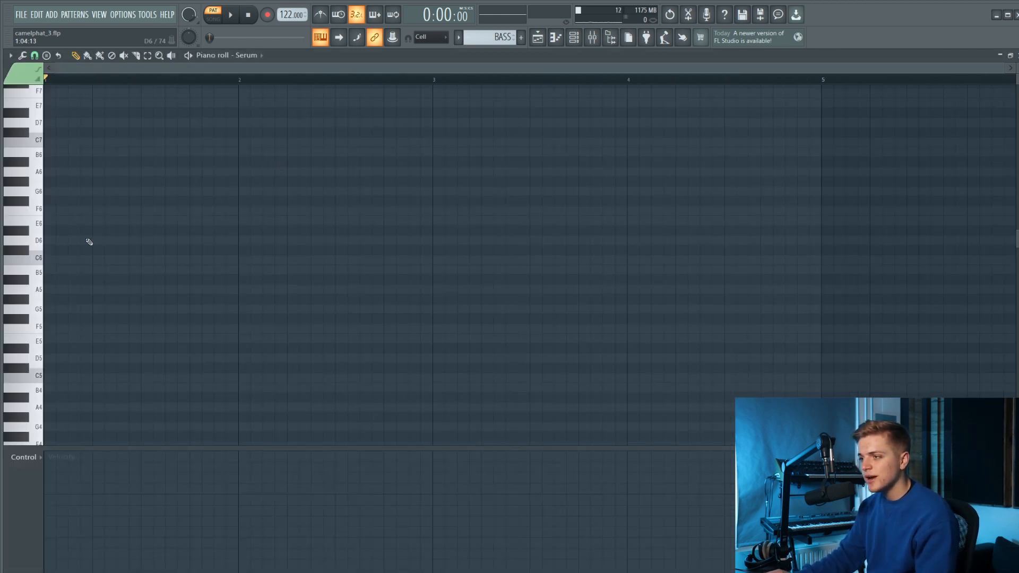
scroll(87, 241, down, 1)
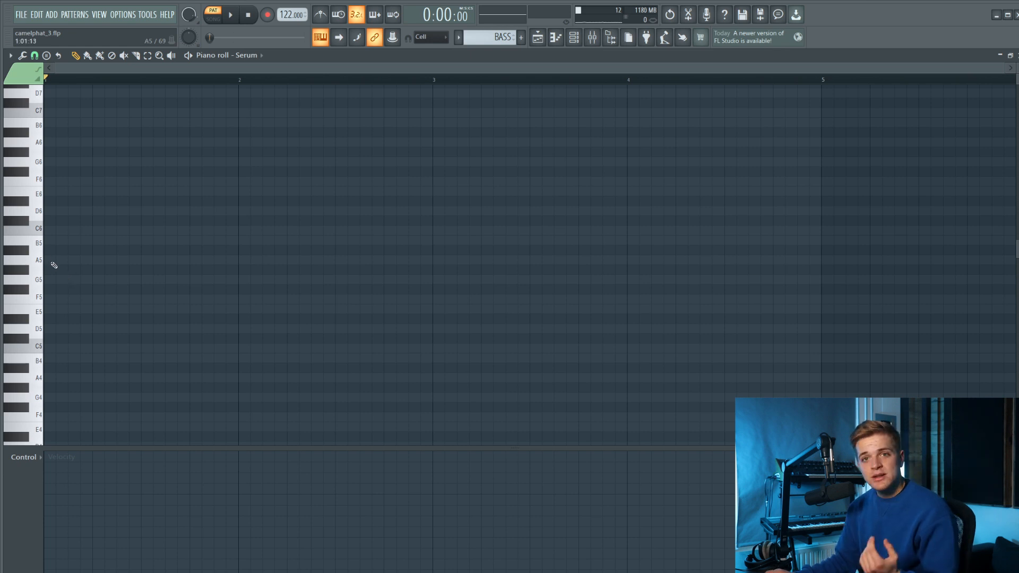
scroll(60, 253, down, 1)
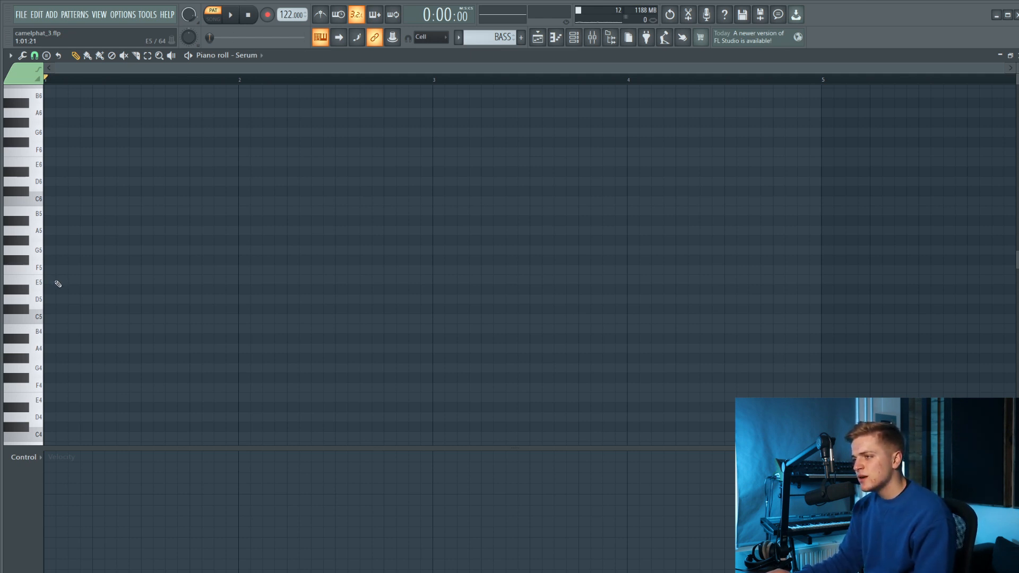
scroll(58, 284, up, 1)
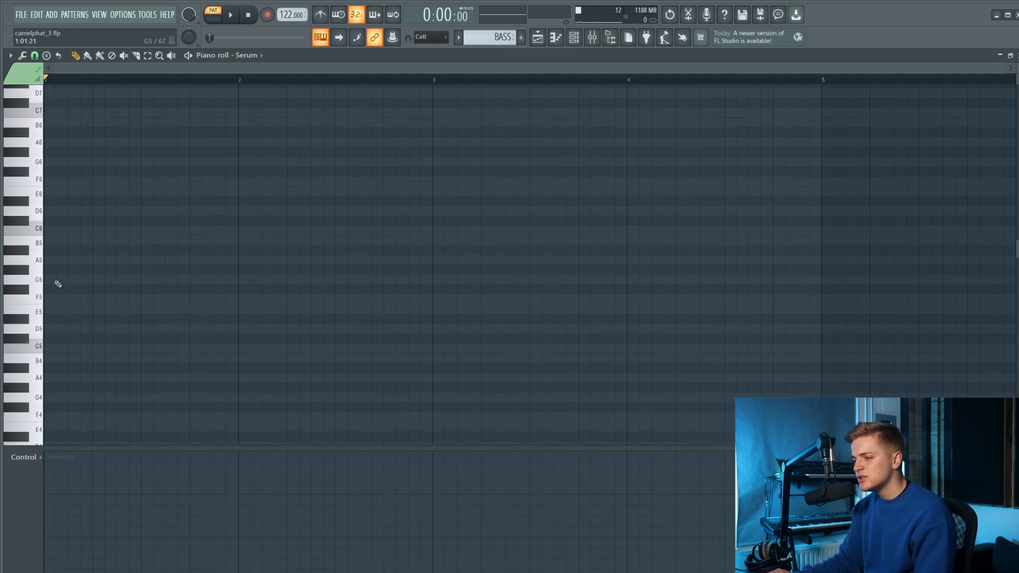
click(53, 315)
right_click(51, 313)
click(49, 326)
right_click(49, 326)
click(50, 367)
right_click(49, 367)
click(44, 340)
right_click(43, 340)
Place a one-bar A4 note in bar 1, delete the trial D#5 note, and play the pattern.
click(49, 321)
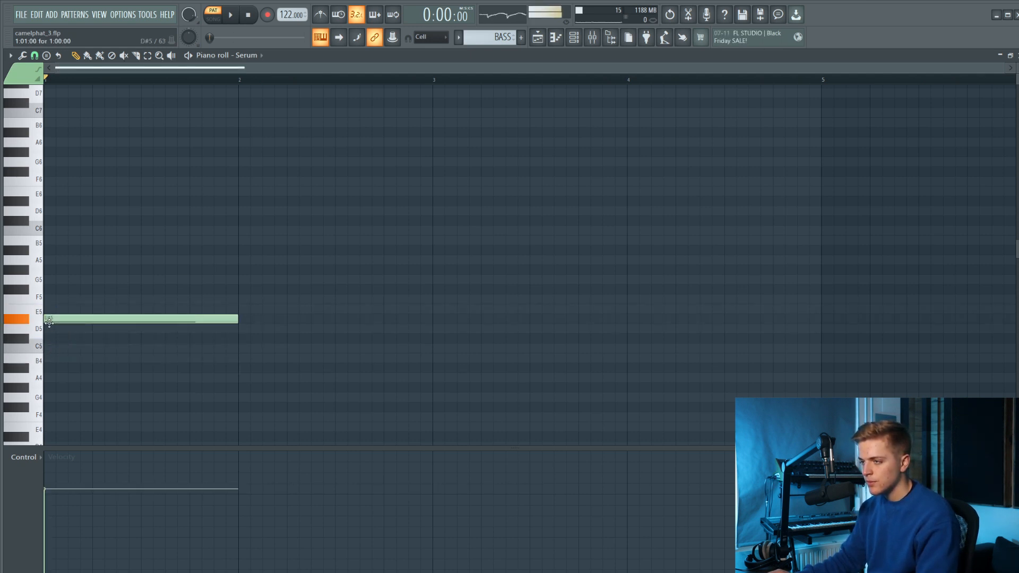
key(space)
click(242, 348)
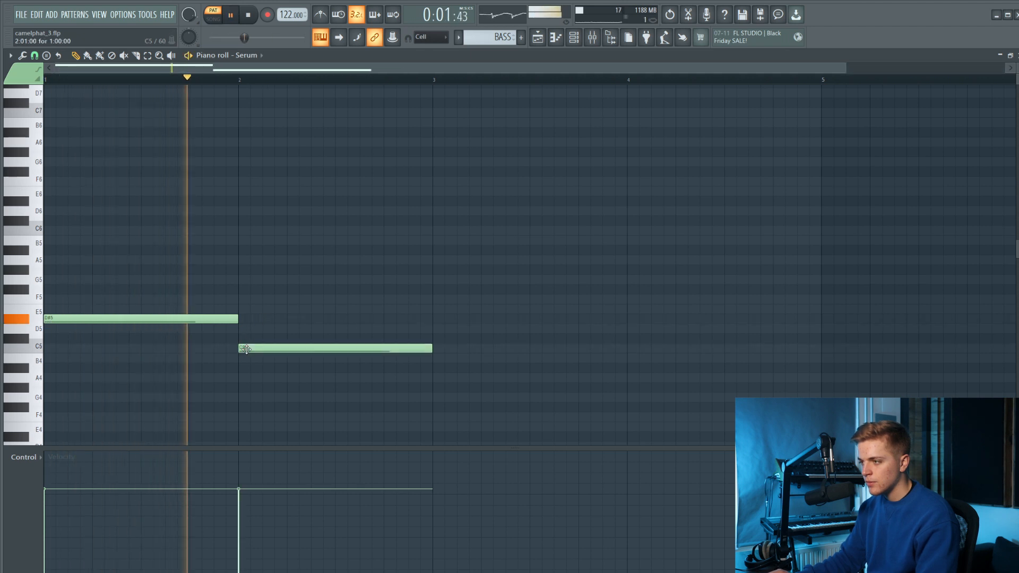
key(space)
right_click(211, 319)
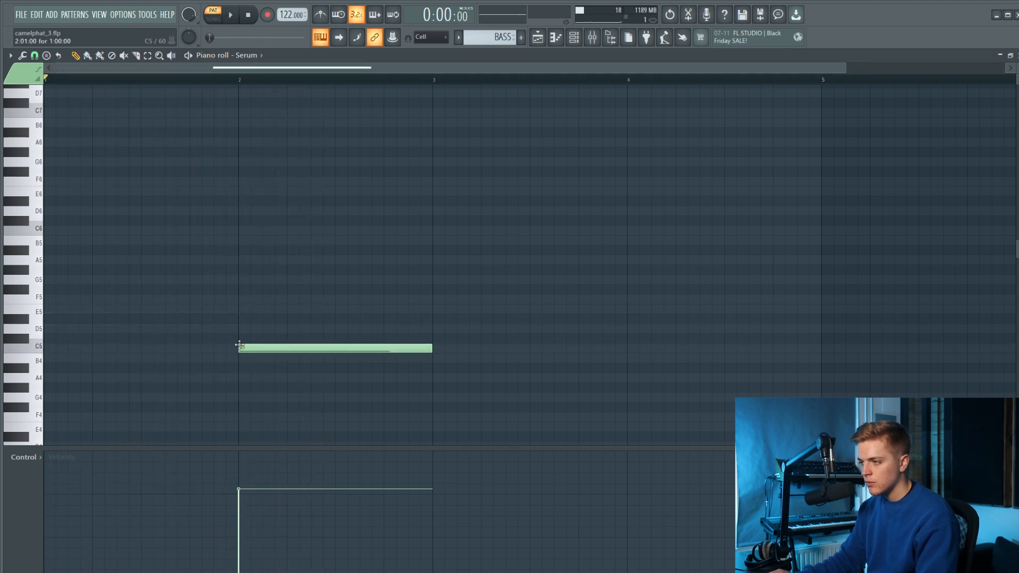
drag(240, 345, 47, 376)
key(space)
Add a one-bar B4 note in bar 2 and a two-bar G4 note starting at bar 3.
scroll(100, 323, down, 3)
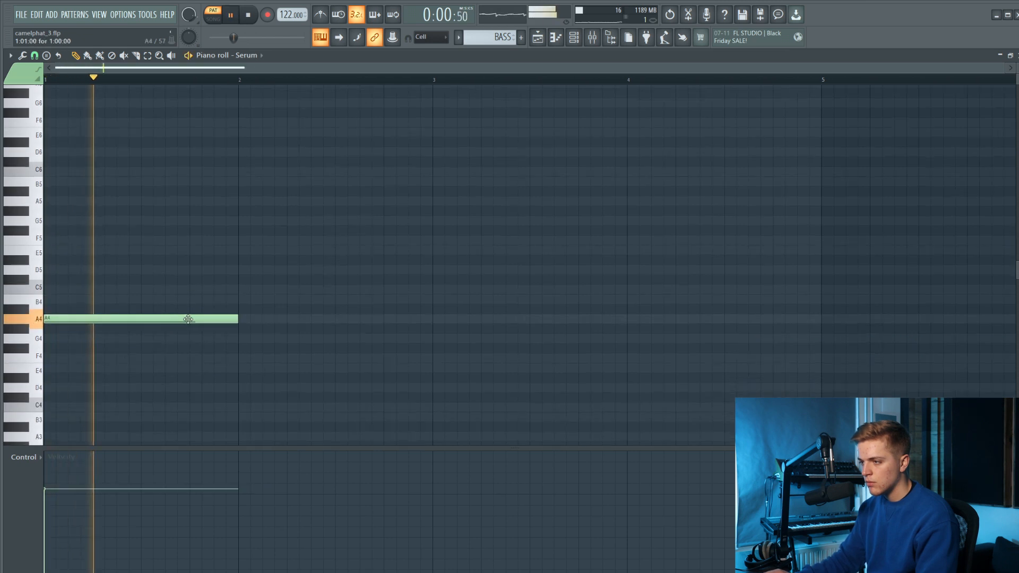
click(241, 300)
key(space)
click(436, 338)
key(space)
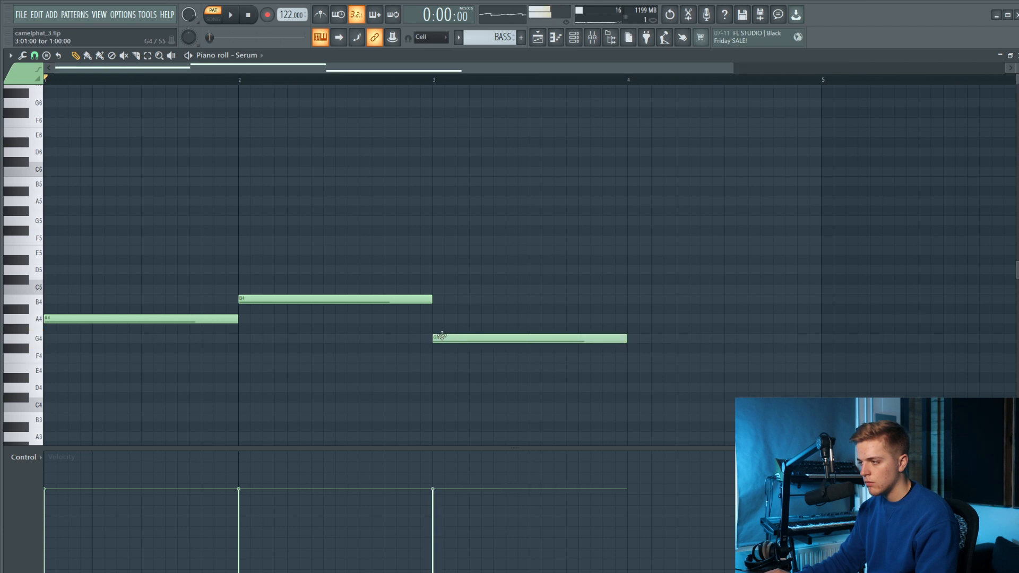
drag(626, 338, 827, 358)
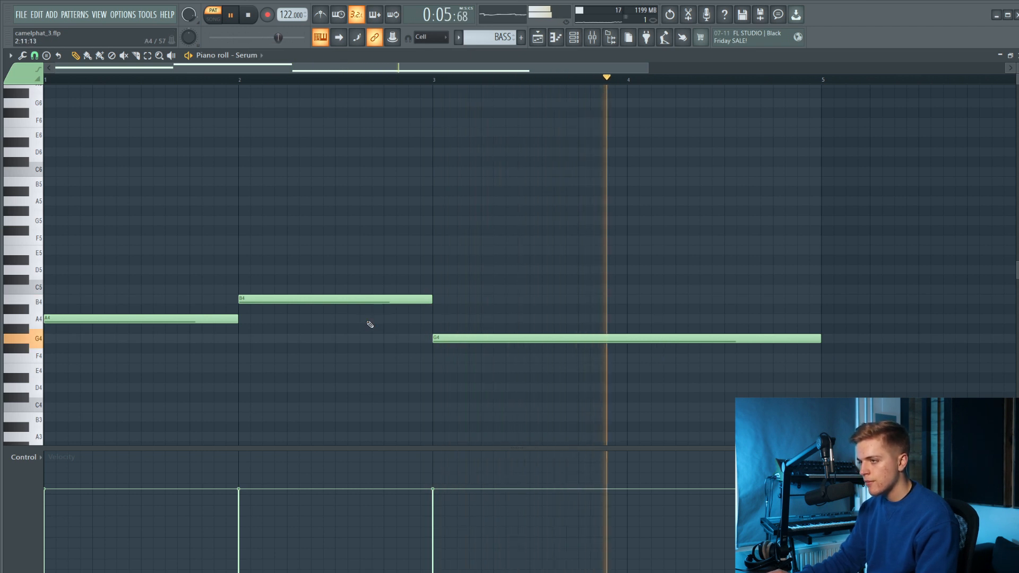
Lower the bar 2 note to A4 and delete the long G4 note that starts at bar 3.
drag(364, 301, 366, 320)
key(space)
key(space)
right_click(455, 340)
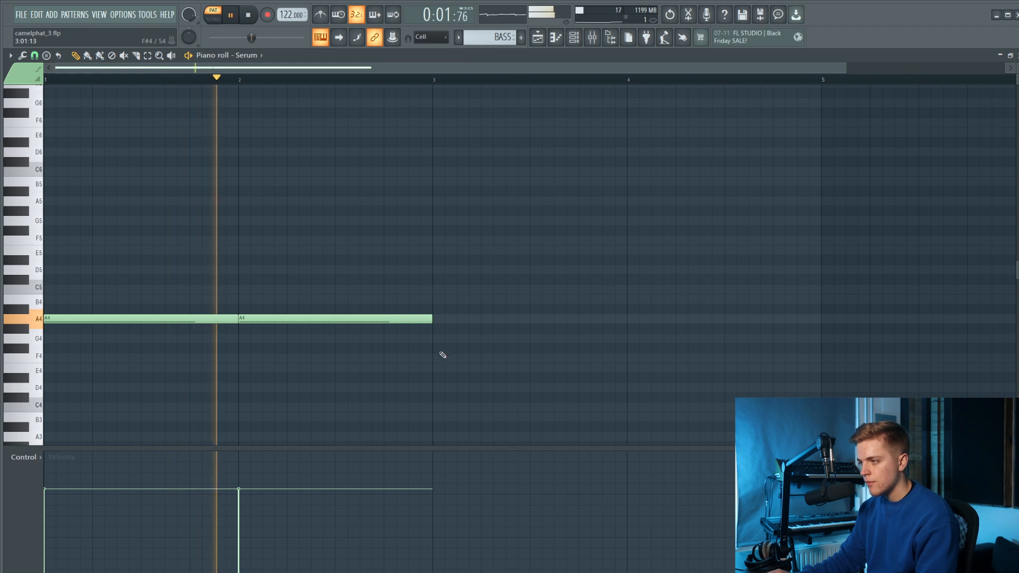
click(443, 377)
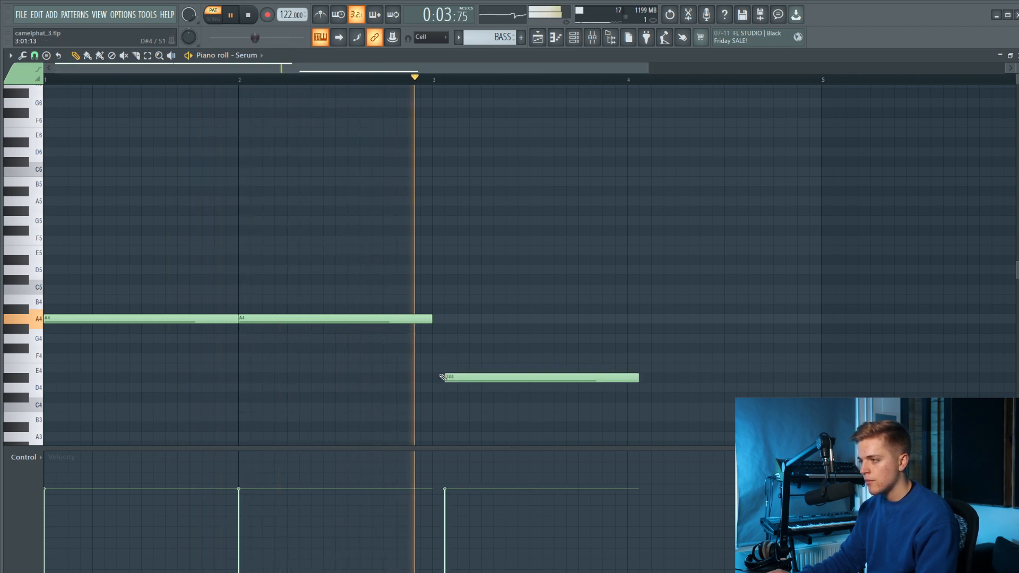
key(space)
mouse_move(444, 377)
mouse_down()
mouse_move(432, 378)
mouse_move(444, 368)
mouse_up()
click(445, 367)
right_click(445, 376)
key(space)
right_click(446, 369)
Add a one-bar F4 note in bar 3 and a one-bar C5 note in bar 4.
click(438, 360)
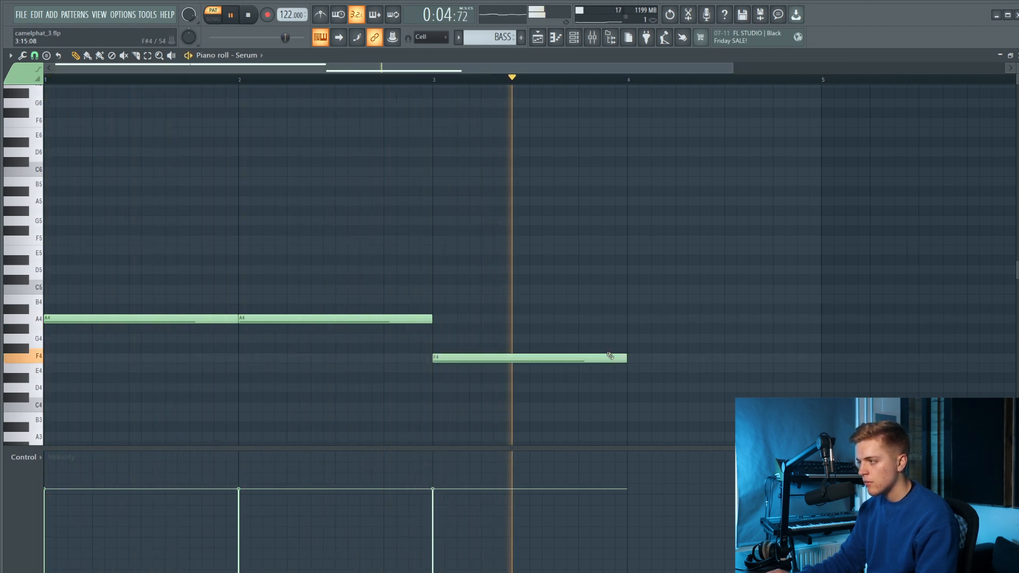
click(631, 277)
drag(631, 277, 635, 298)
key(space)
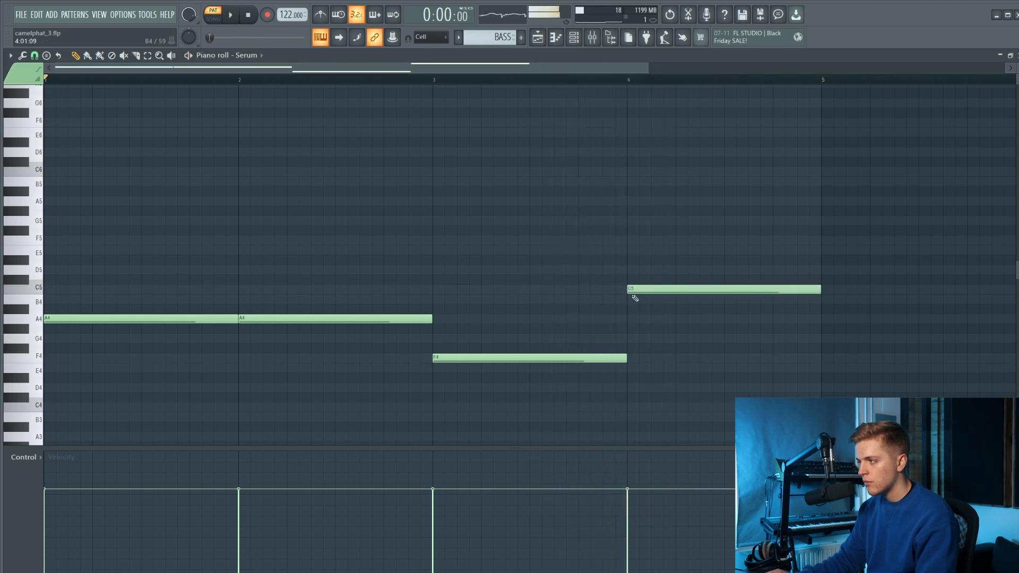
Delete the second A4 note and extend the first one across bars 1 and 2.
key(space)
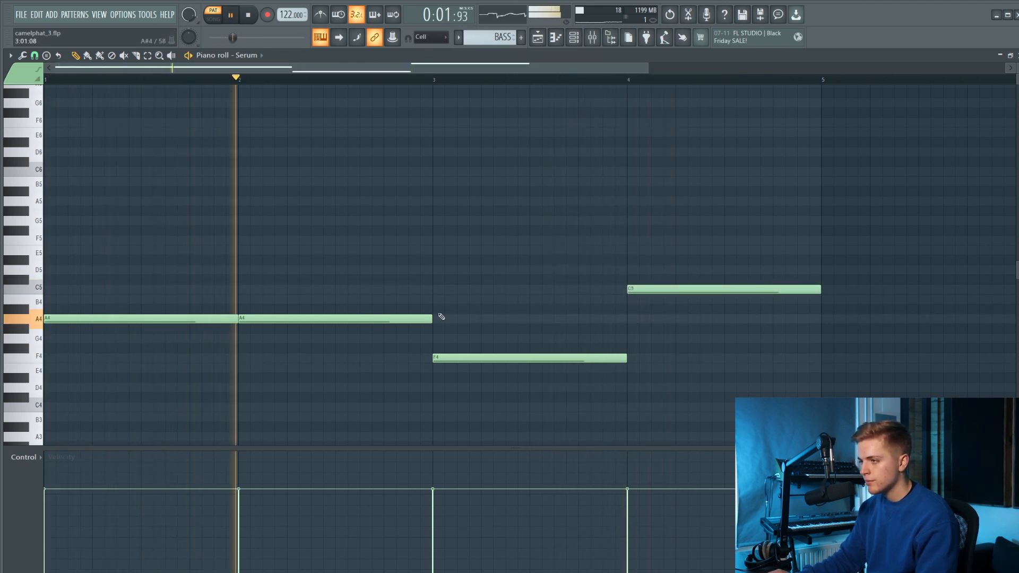
right_click(246, 322)
drag(236, 320, 430, 323)
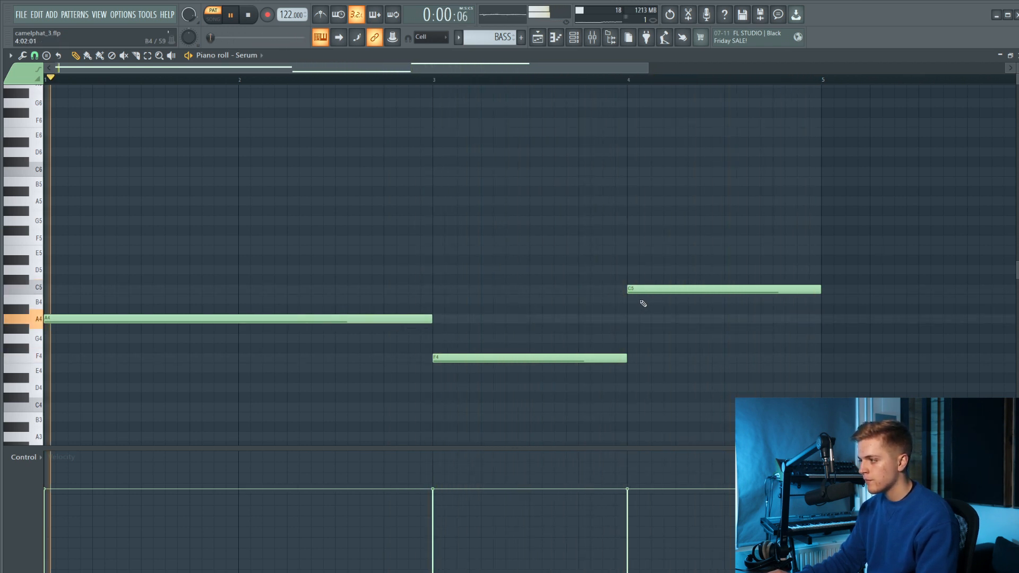
Replace the C5 note in bar 4 with a one-bar G4 note.
right_click(642, 290)
click(641, 339)
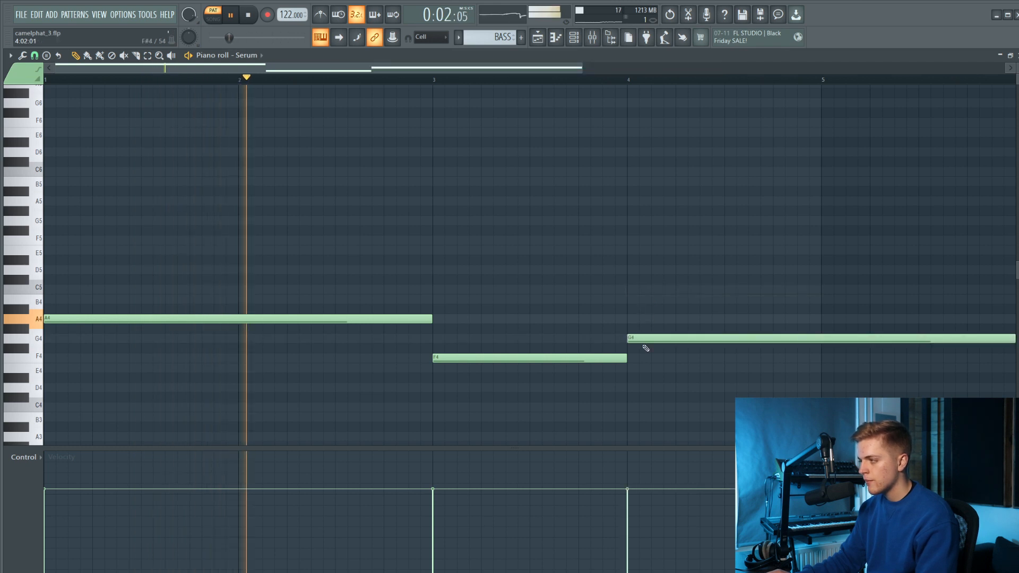
scroll(675, 325, down, 1)
drag(852, 338, 695, 350)
scroll(564, 323, down, 1)
scroll(38, 287, up, 1)
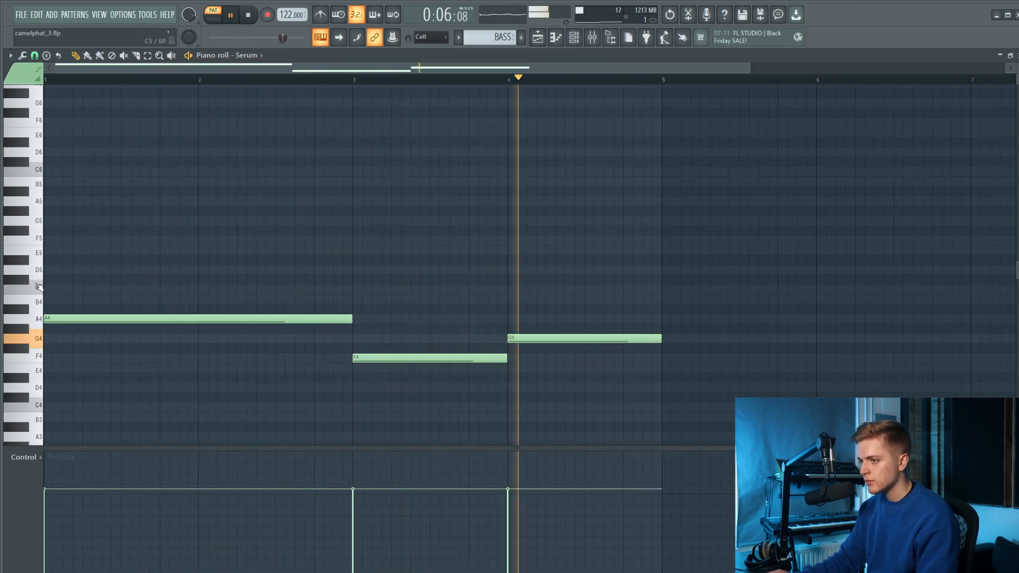
Duplicate the four-bar A4, F4, G4 bassline into bars 5 to 8 and stop playback.
scroll(38, 287, up, 1)
scroll(110, 301, down, 2)
drag(111, 300, 528, 407)
drag(74, 319, 552, 319)
scroll(478, 316, down, 1)
key(ctrl+a)
ctrl+click(507, 284)
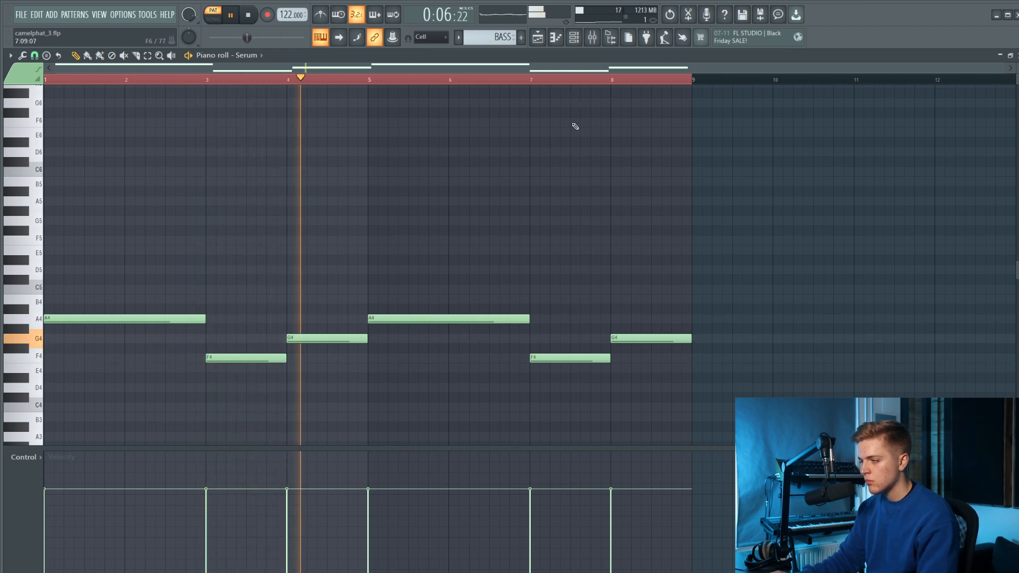
key(space)
Open the mixer and load Fruity parametric EQ 2 into slot 1 of the Serum track.
key(F9)
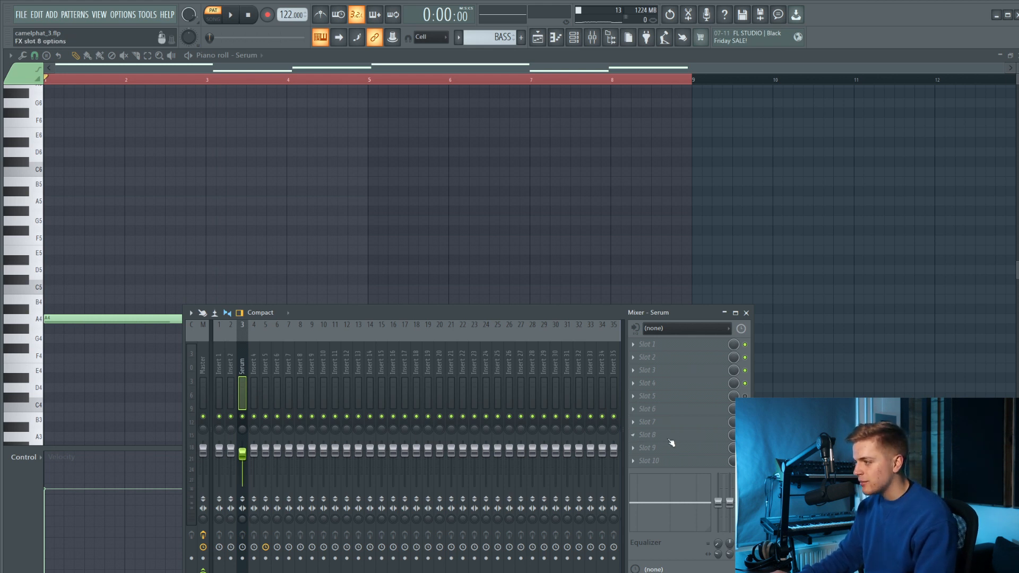
click(665, 350)
click(889, 149)
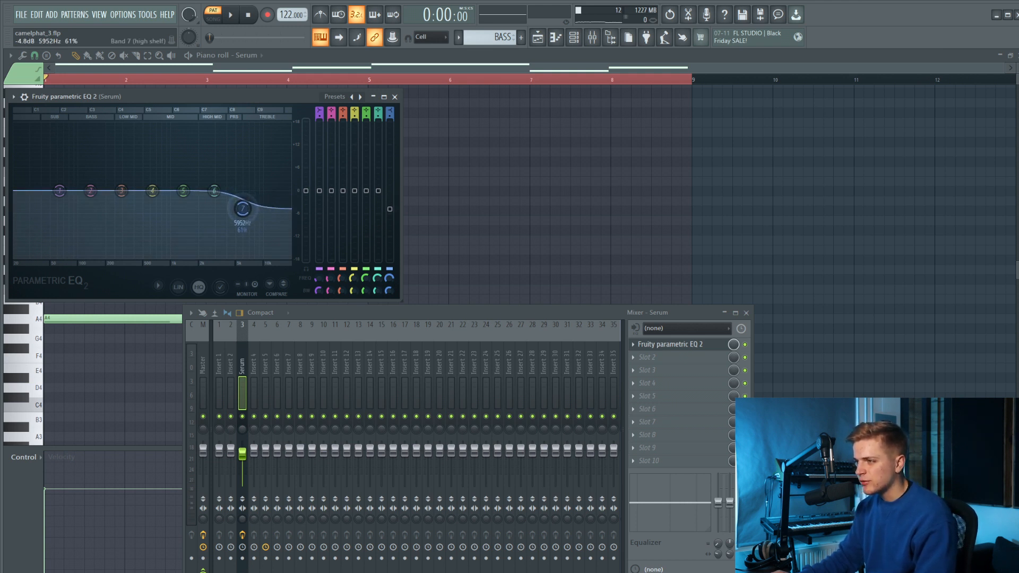
During playback, cut the EQ's band 7 high shelf near 5952 Hz more deeply and raise band 6 slightly.
key(space)
drag(242, 210, 240, 235)
drag(214, 191, 214, 187)
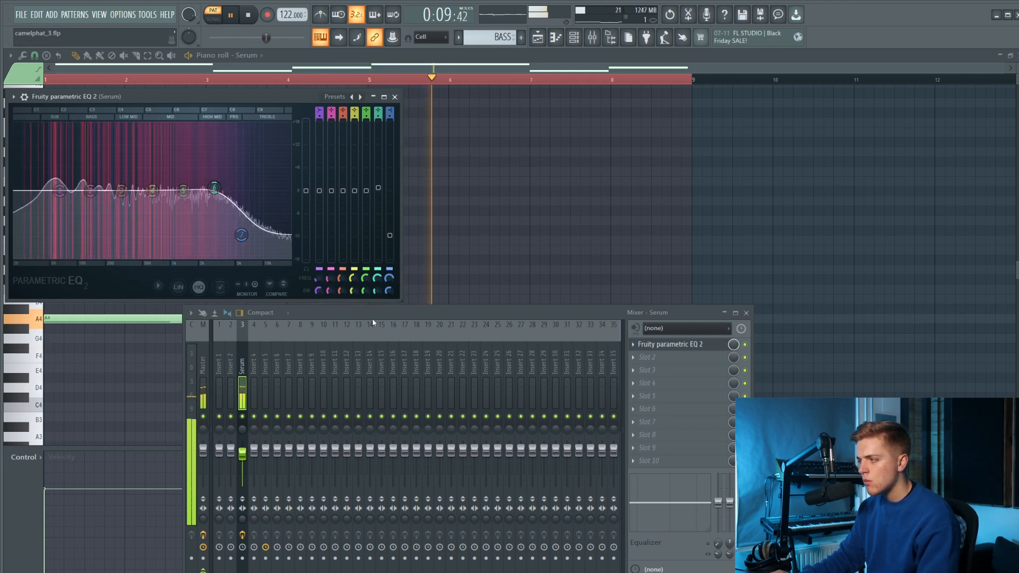
key(space)
Load Maximus onto the Serum mixer track and set its low band's stereo separation to about 66% merged.
click(666, 386)
mouse_move(688, 383)
click(875, 382)
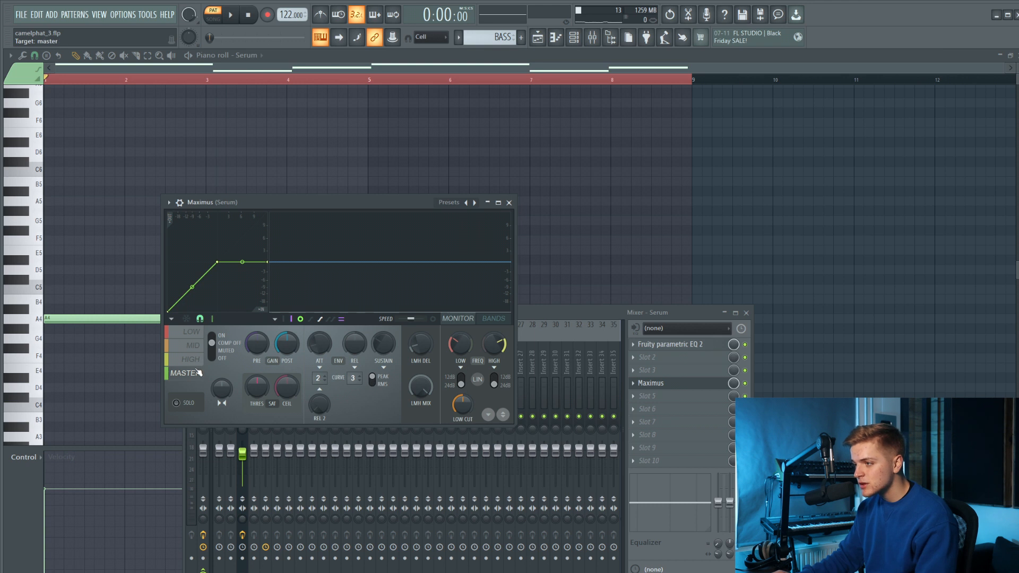
click(194, 346)
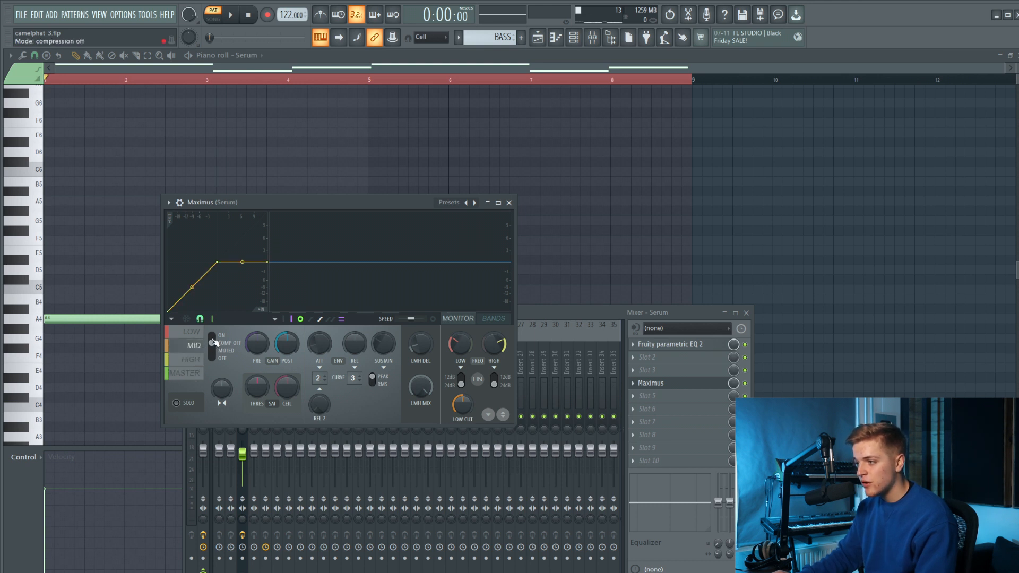
click(192, 335)
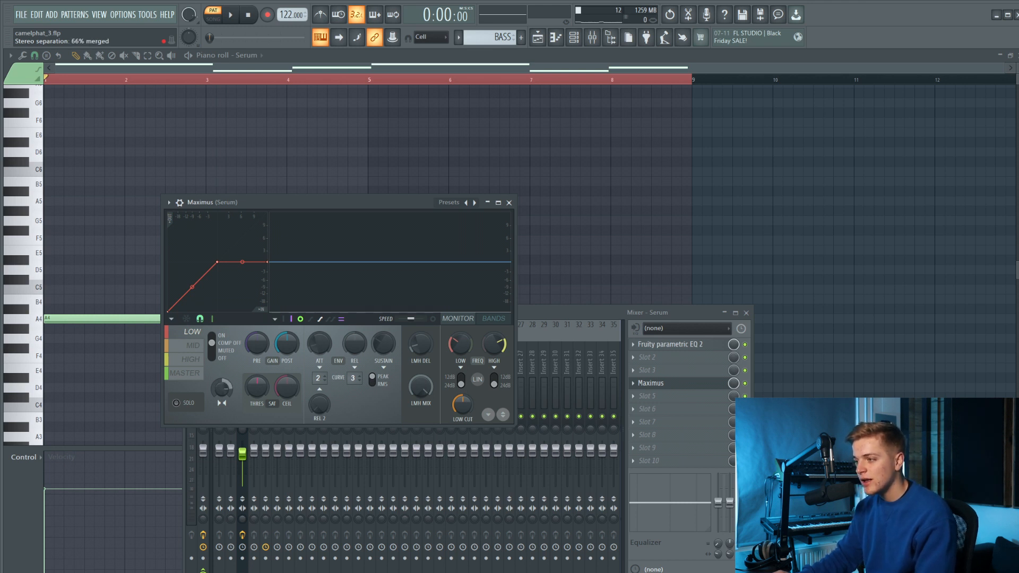
click(508, 202)
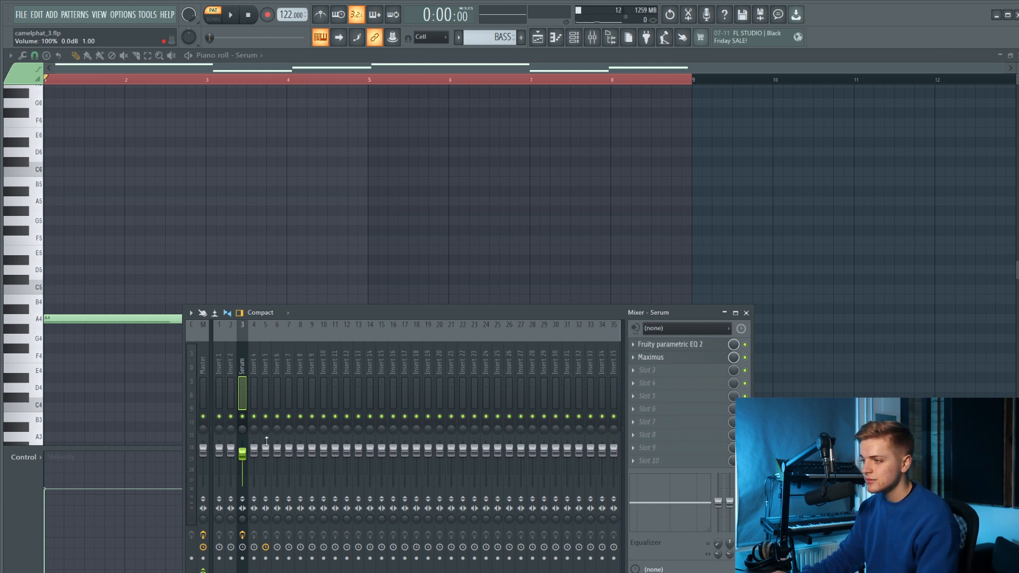
Load The Glue compressor onto the Serum mixer track and set its threshold to -7.0 dB during playback.
key(space)
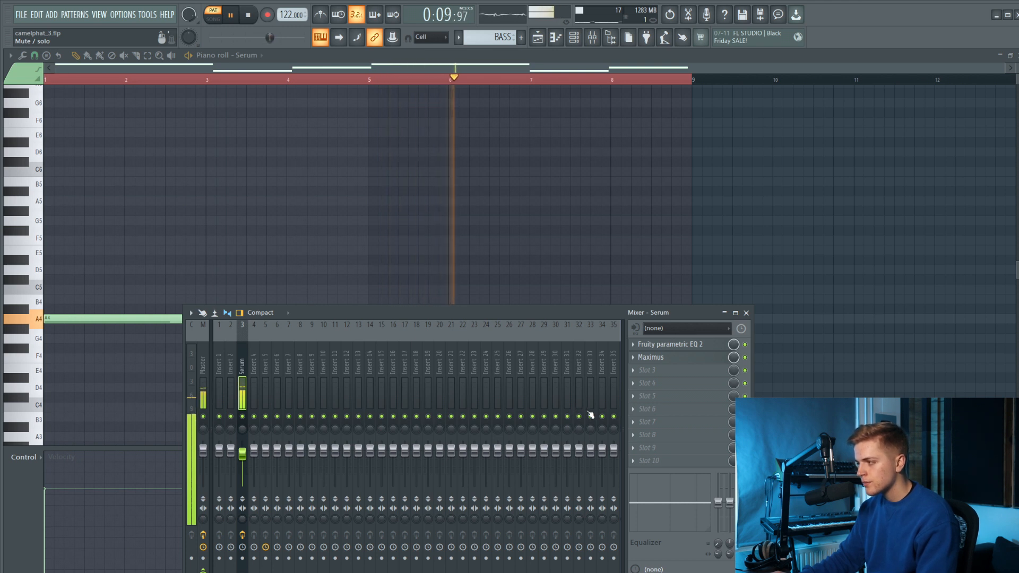
key(space)
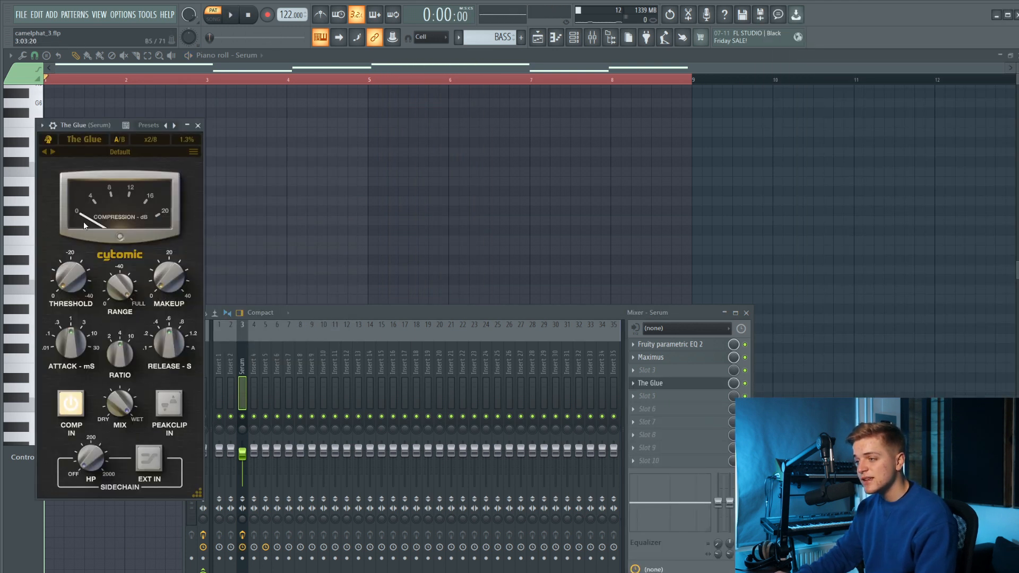
key(space)
drag(78, 266, 86, 275)
drag(169, 278, 169, 272)
key(space)
key(space)
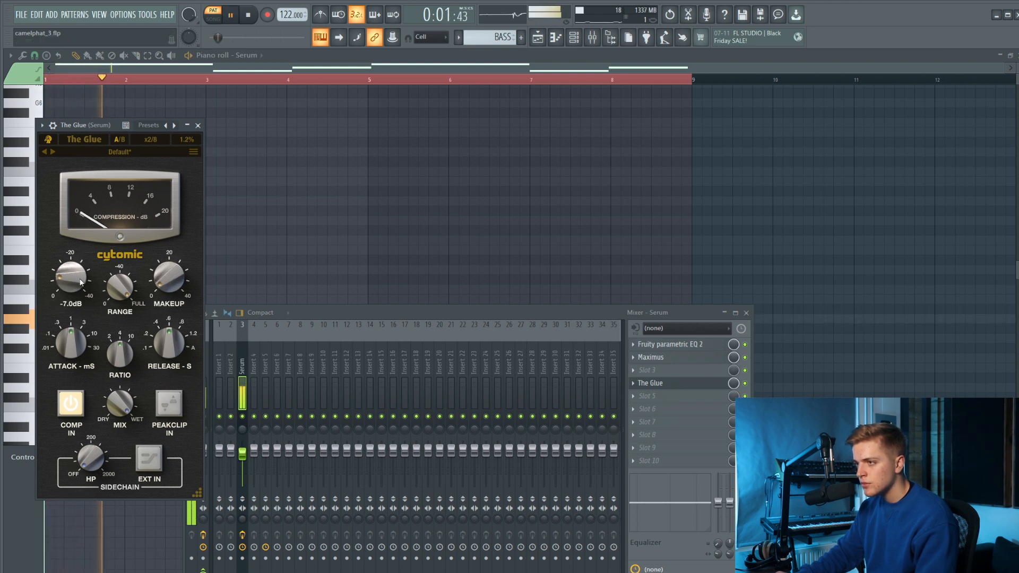
click(197, 125)
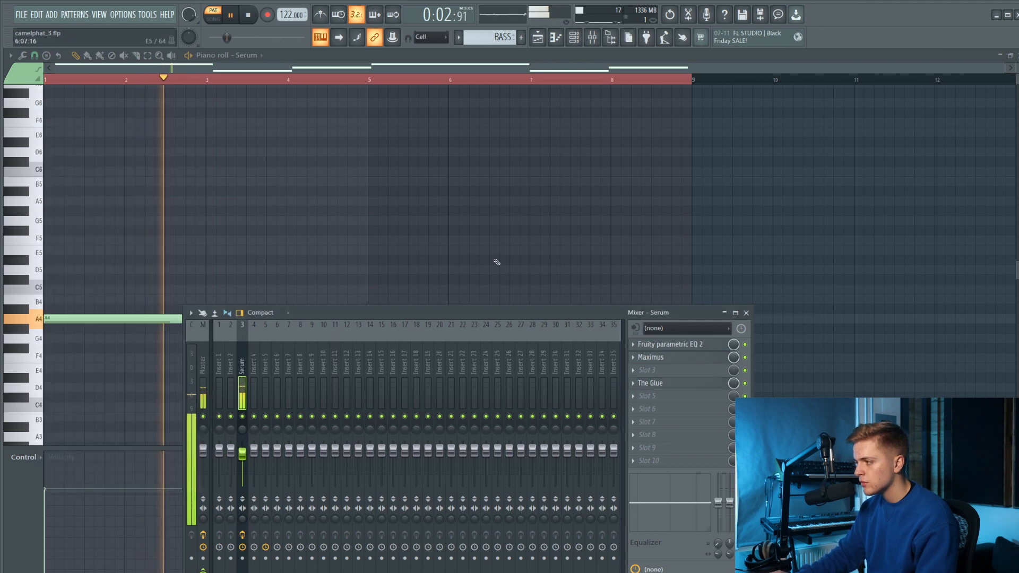
Load Decapitator after The Glue, set its drive to 1.6 and mix to 60%, and play the bassline.
key(space)
click(652, 383)
click(785, 237)
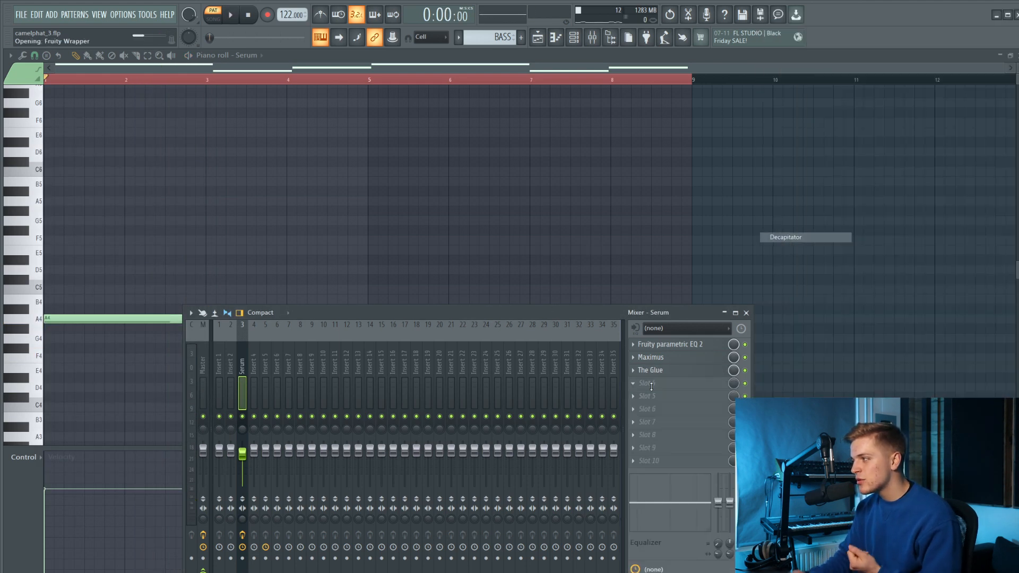
drag(81, 228, 81, 221)
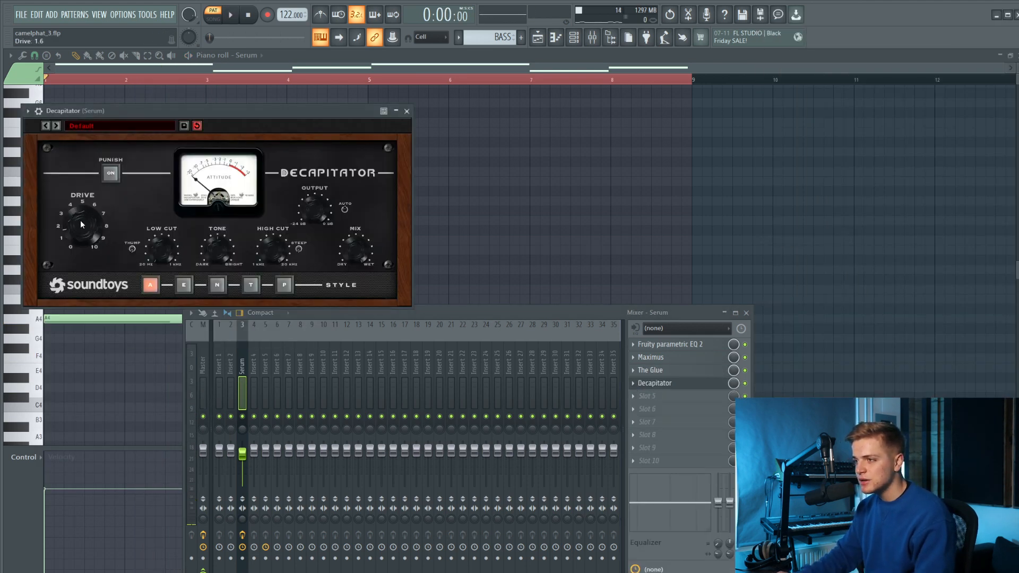
drag(112, 115, 132, 148)
key(space)
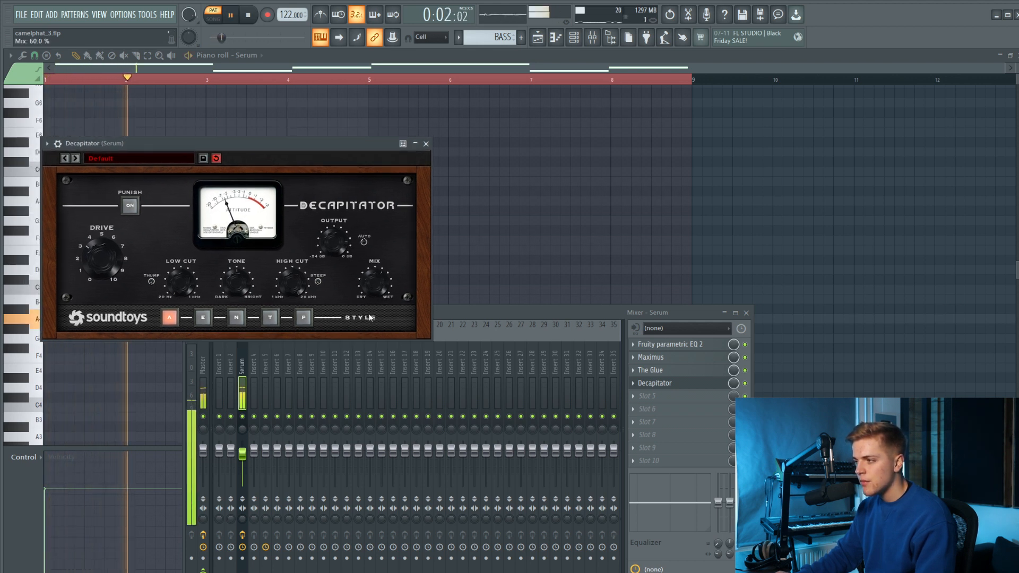
Close Decapitator, stop playback, and load Kickstart 2 into slot 8 of the Serum mixer track with its mix at 98%.
click(426, 144)
key(space)
click(666, 438)
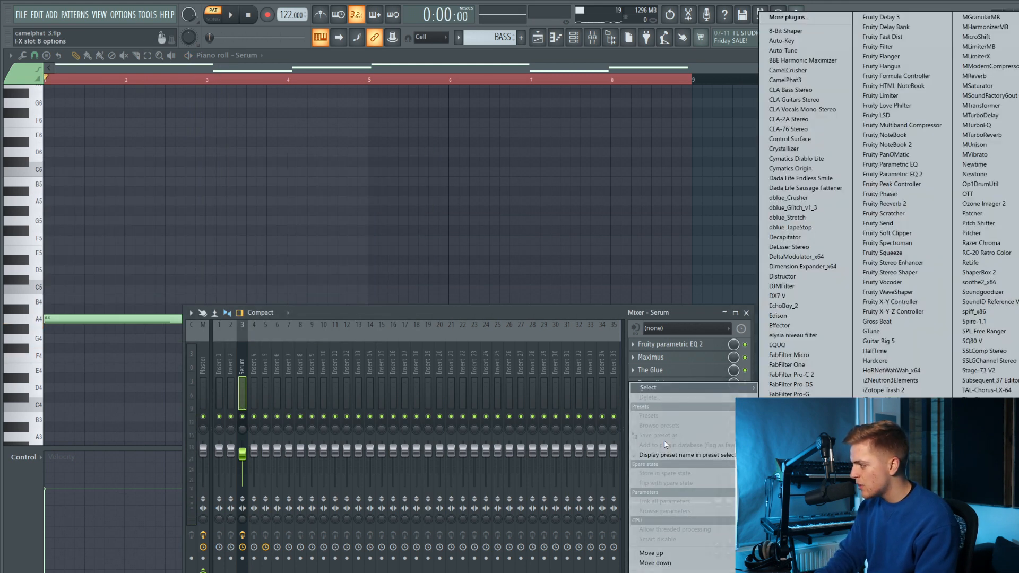
key(k)
drag(144, 198, 145, 205)
drag(170, 295, 170, 298)
drag(183, 205, 185, 214)
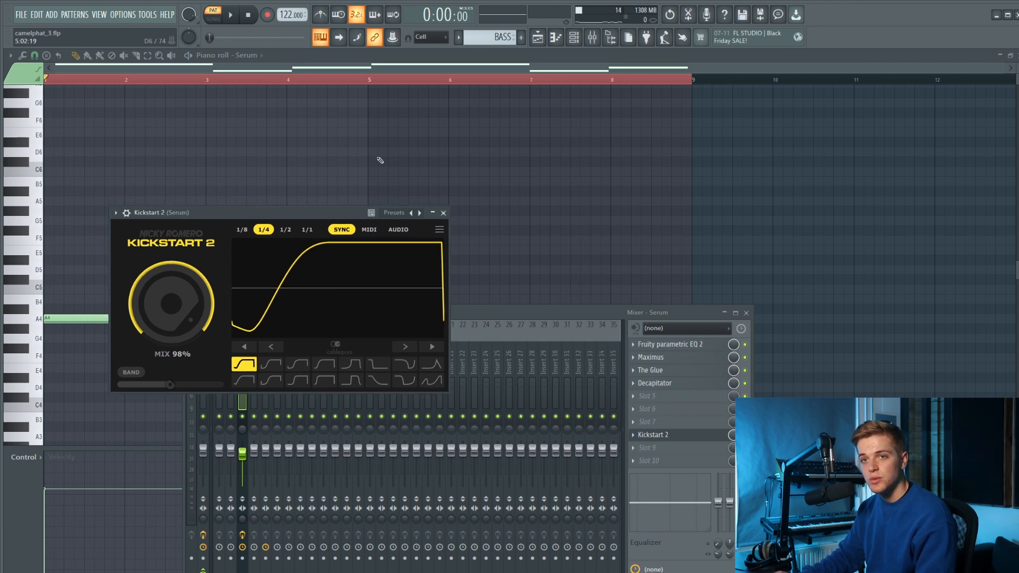
Play the arrangement from bar 29 while lowering the Serum EQ's band 6 and setting its band 7 high shelf to -12.5 dB at 4743 Hz.
key(space)
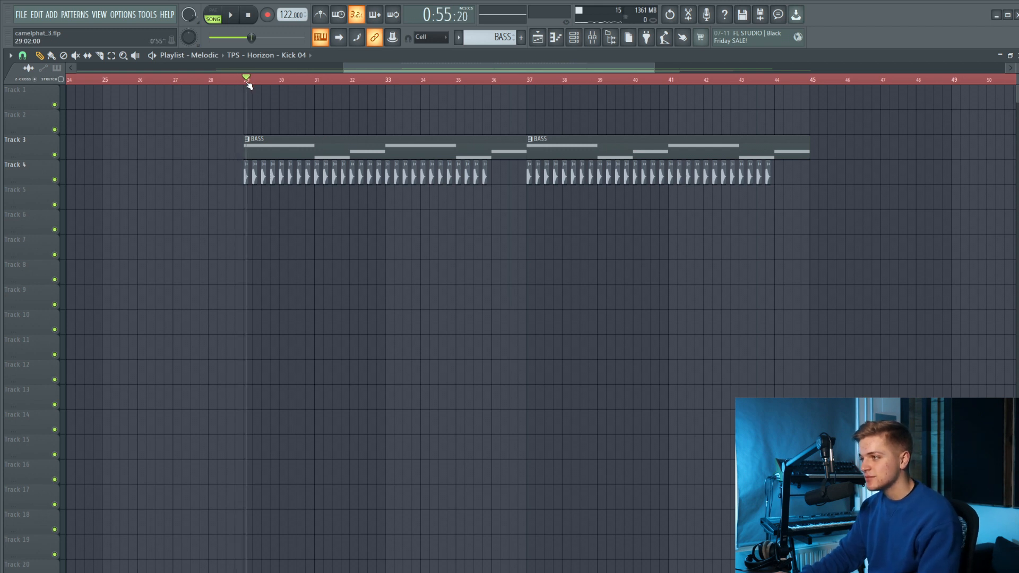
key(space)
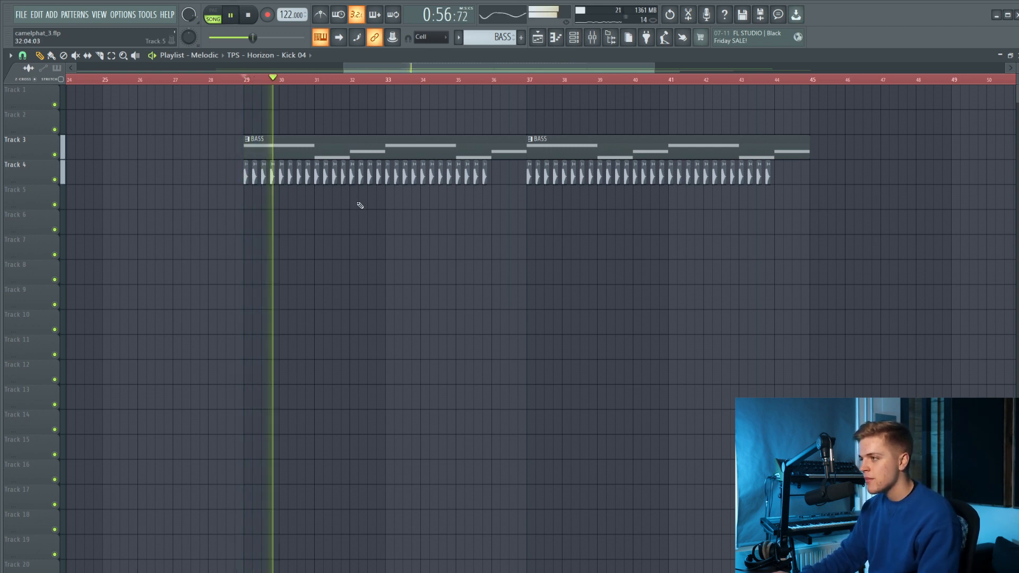
key(F9)
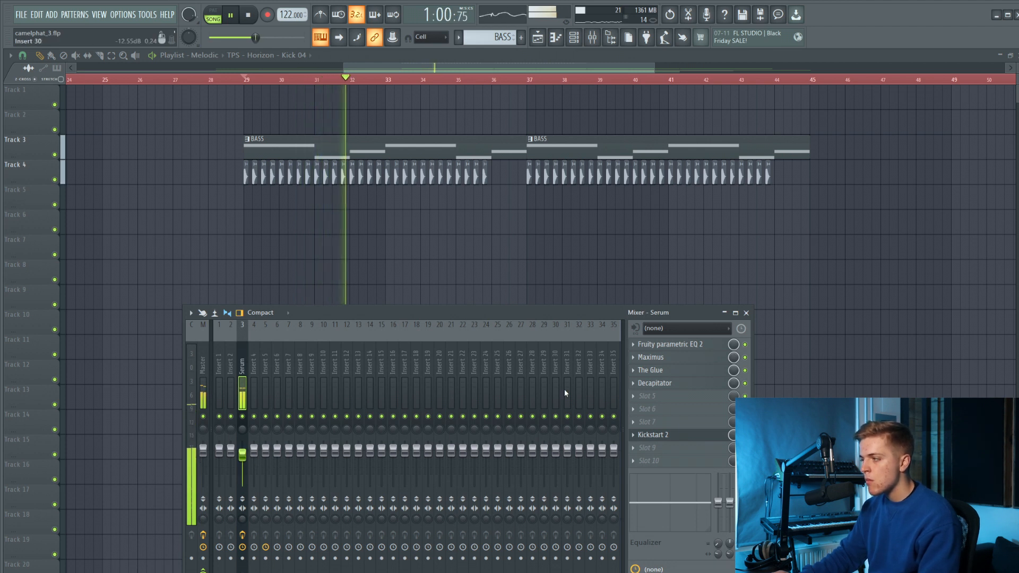
click(670, 344)
drag(214, 188, 203, 203)
mouse_move(240, 235)
mouse_down()
mouse_move(230, 229)
mouse_move(235, 240)
mouse_up()
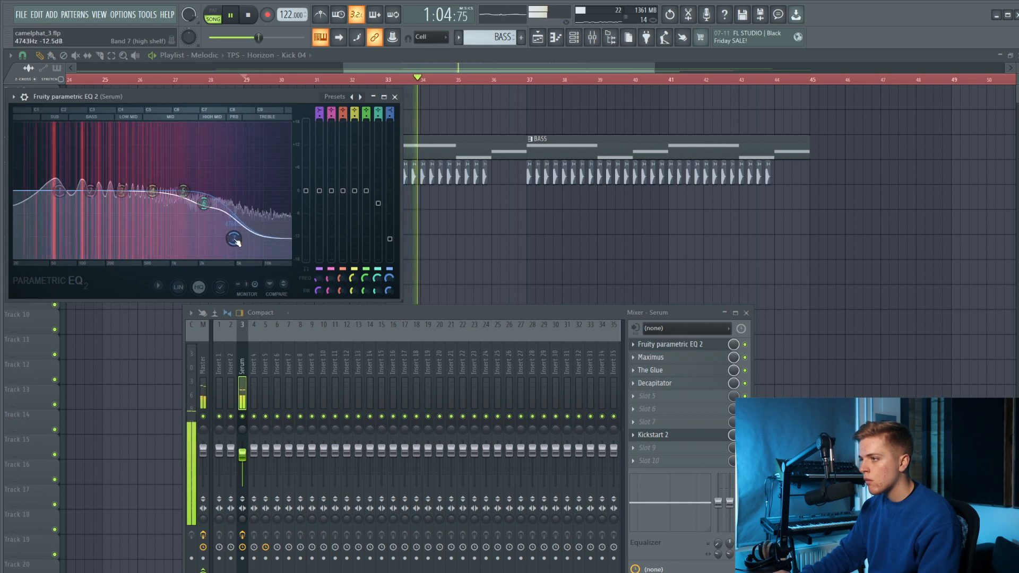
click(395, 96)
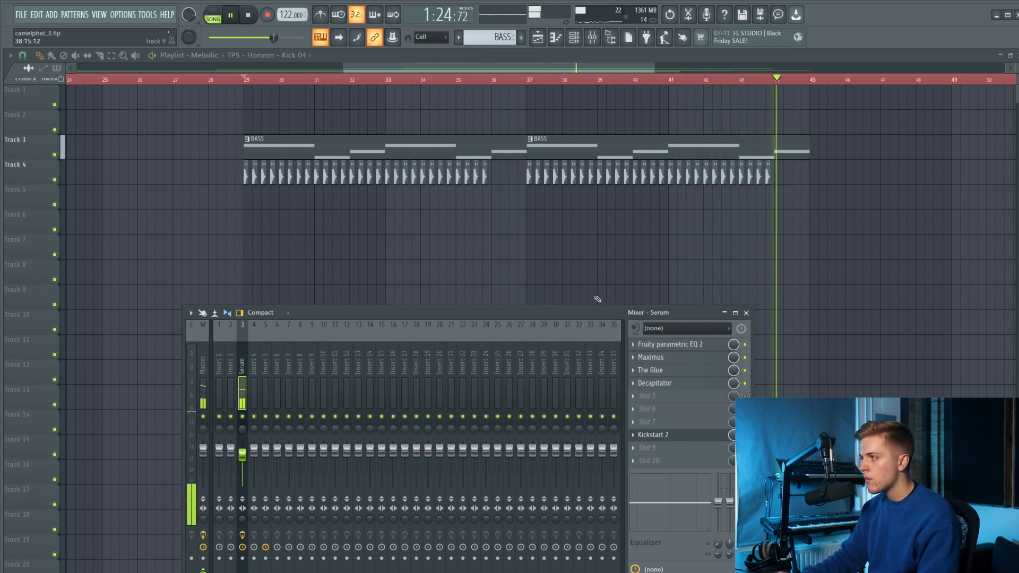
key(space)
key(F9)
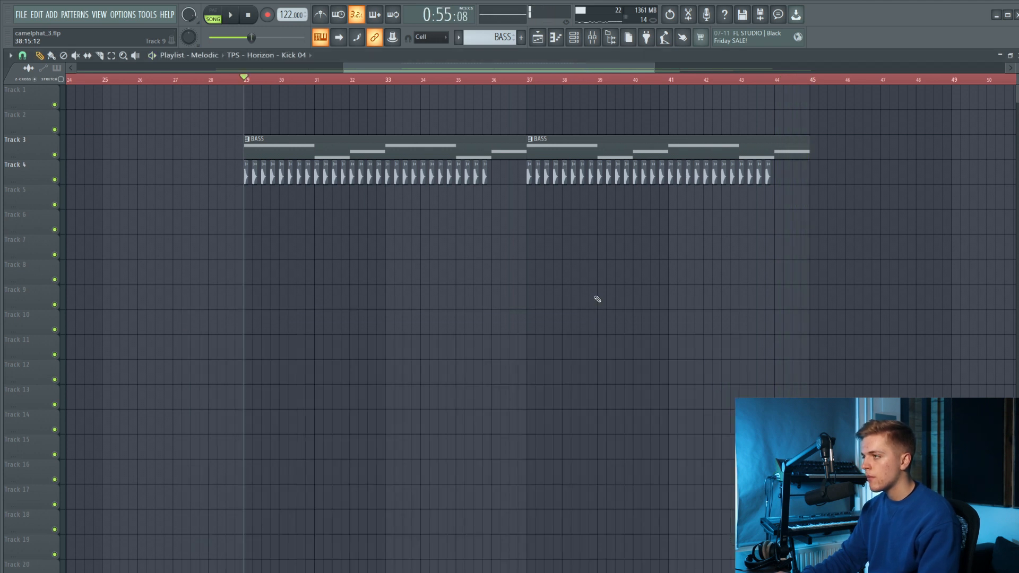
Open the Serum #2 channel's synth and route the channel to mixer track 5.
click(573, 36)
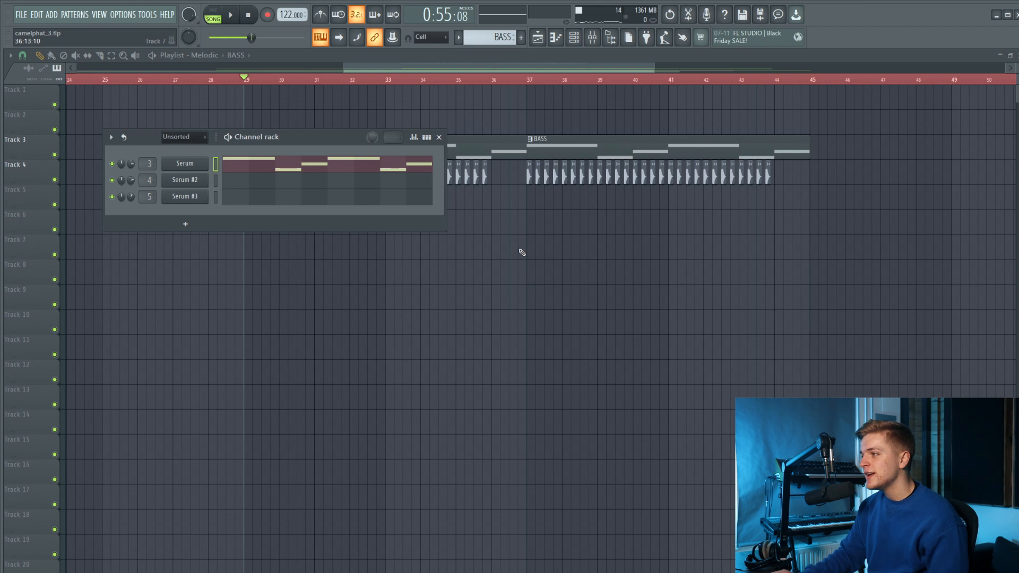
click(184, 180)
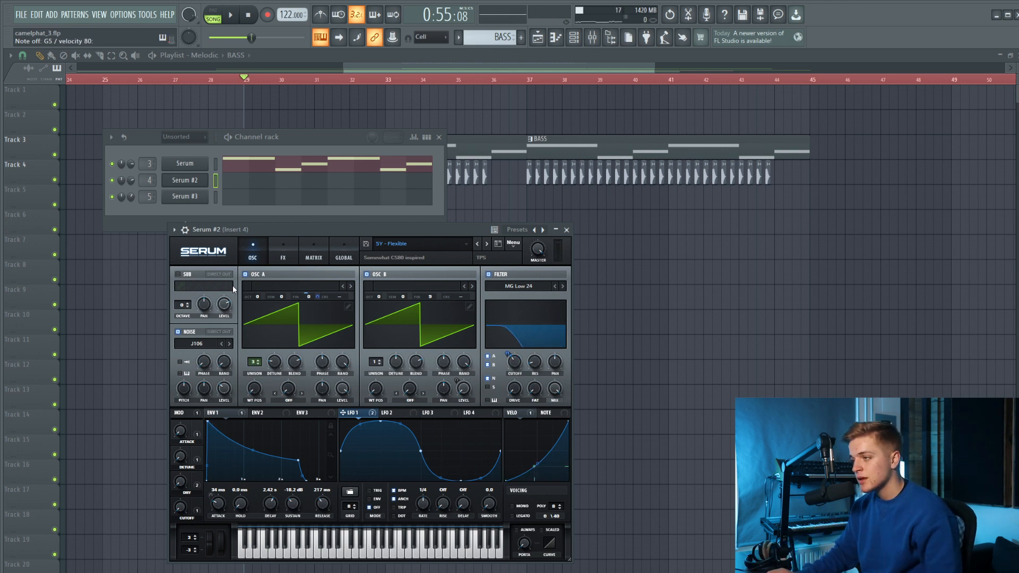
click(595, 39)
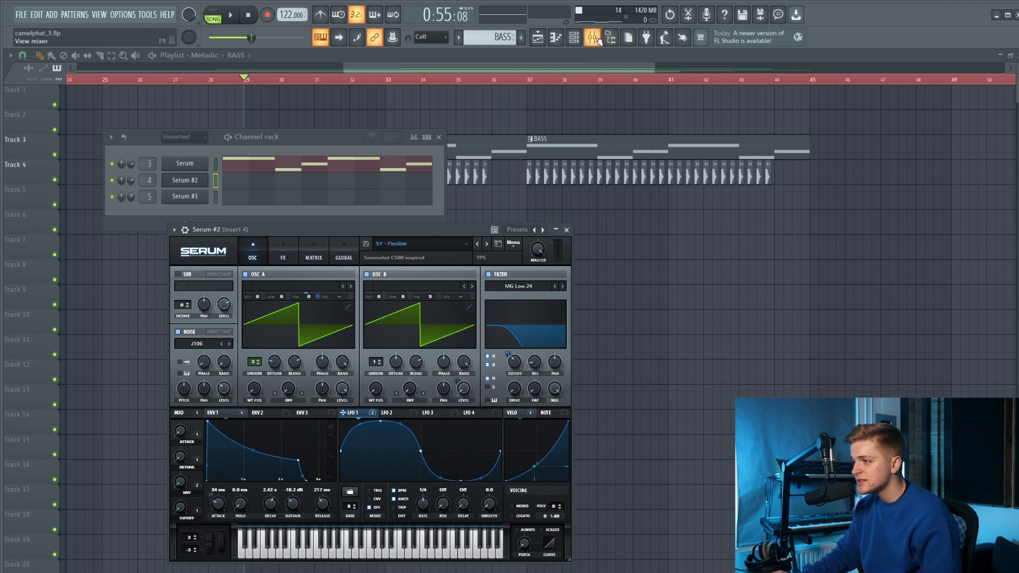
click(603, 39)
click(269, 397)
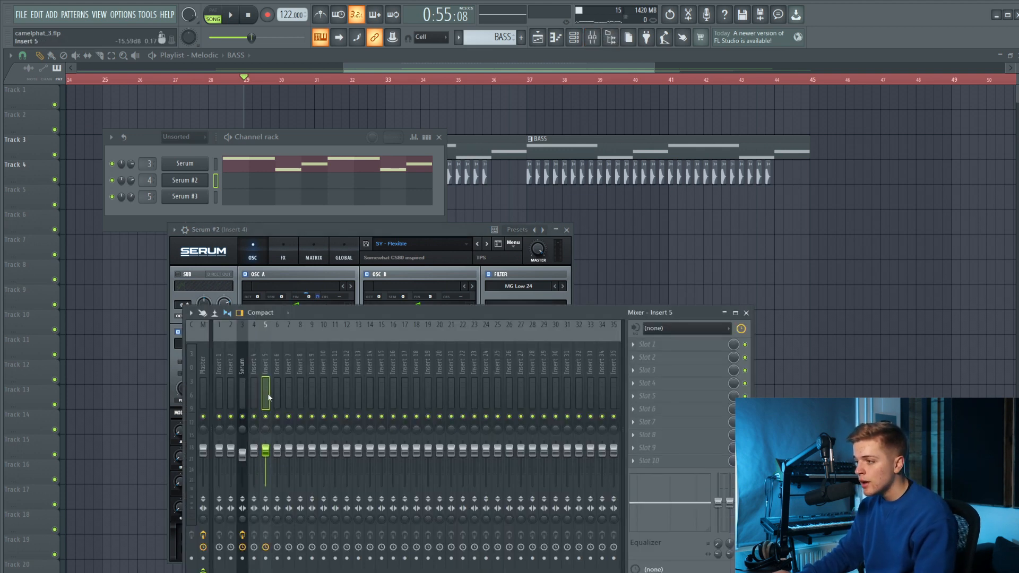
key(ctrl+l)
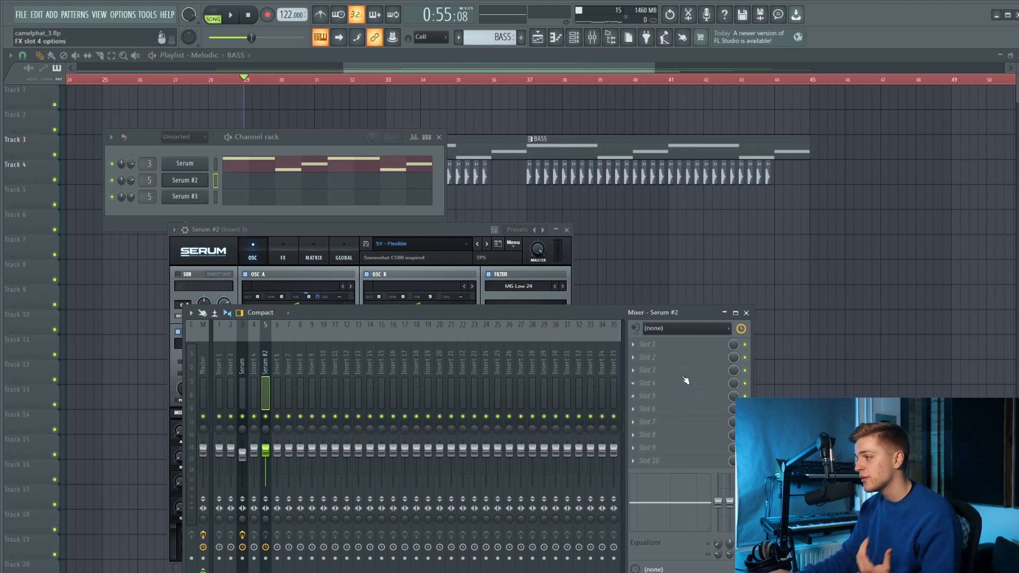
Load EchoBoy_2 into slot 6 of the Serum #2 mixer track and set it to Ping-Pong mode with dotted 1/8 echo times.
click(688, 408)
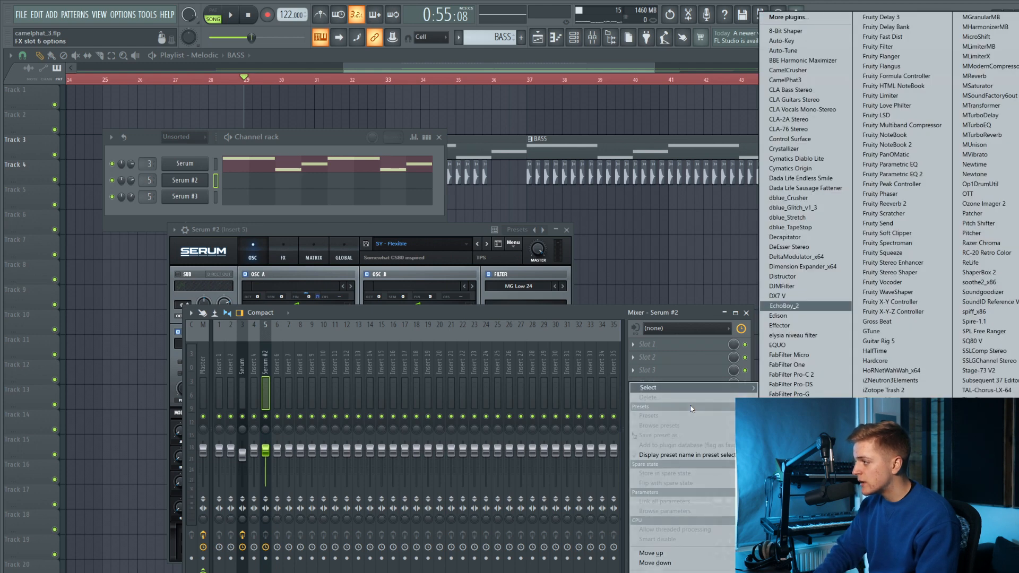
click(796, 306)
drag(273, 161, 422, 234)
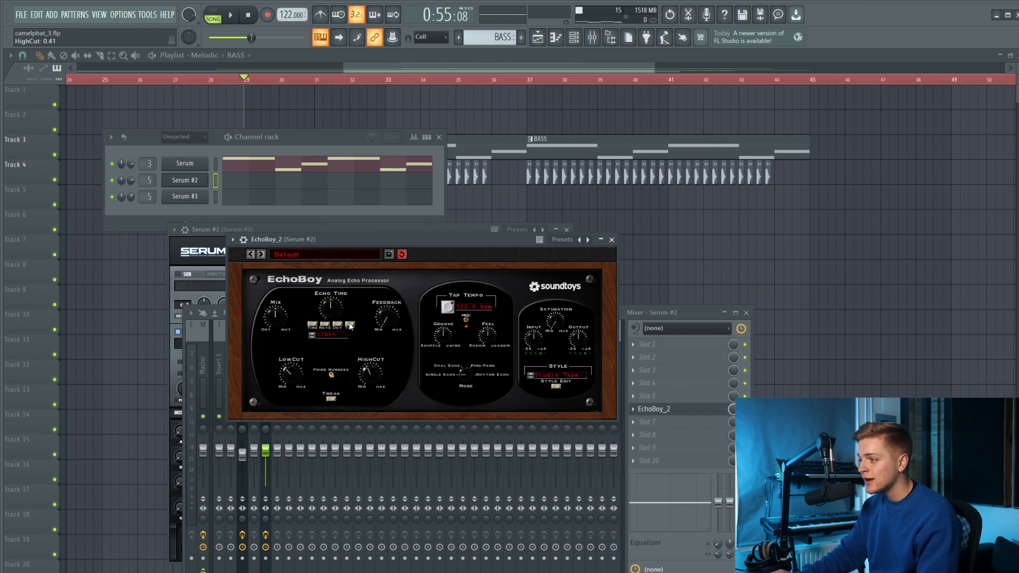
drag(466, 366, 472, 339)
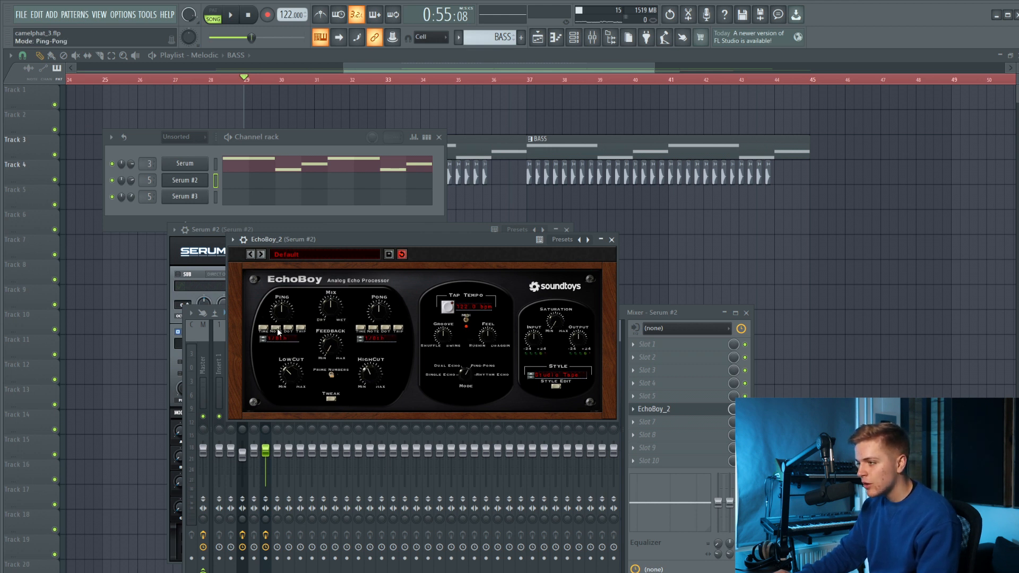
drag(361, 242, 368, 277)
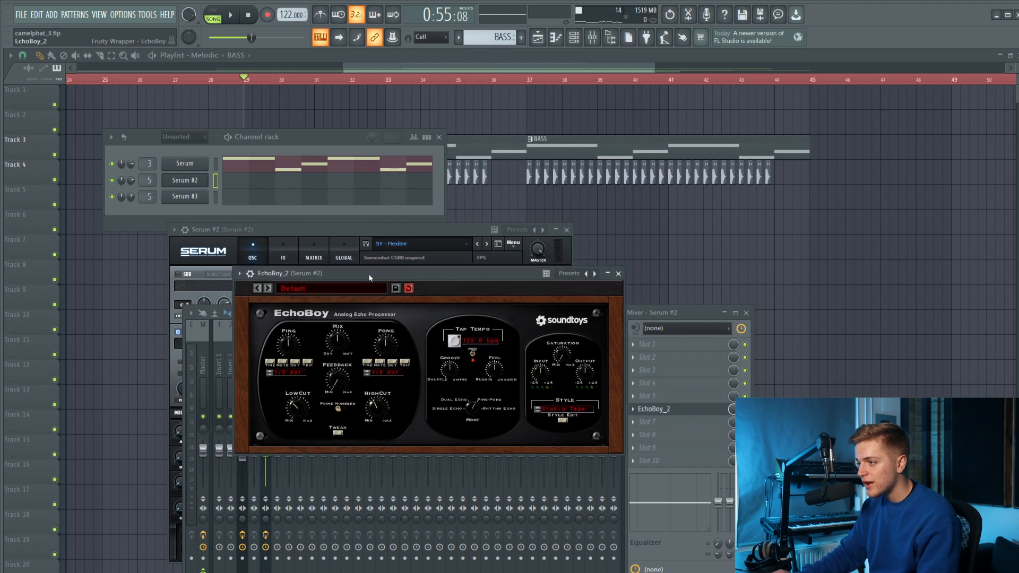
Raise EchoBoy's feedback and change its echo style to Tube Tape.
drag(344, 378, 341, 363)
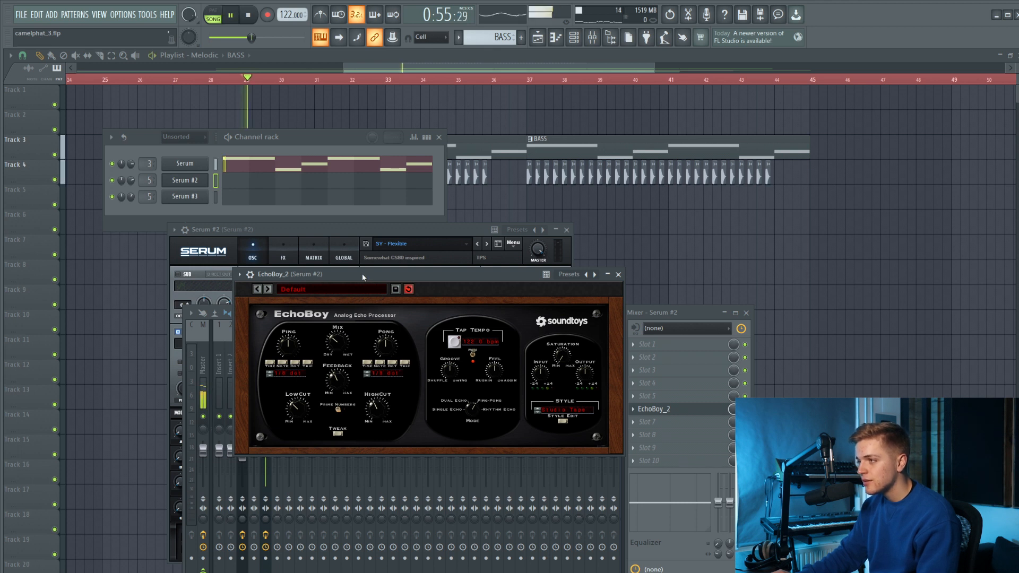
drag(362, 273, 362, 274)
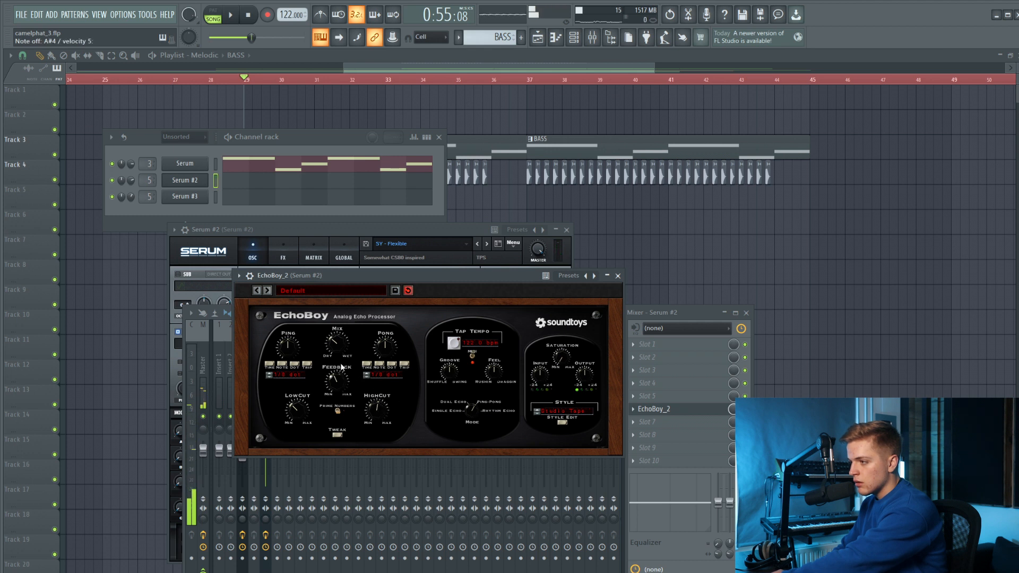
click(564, 410)
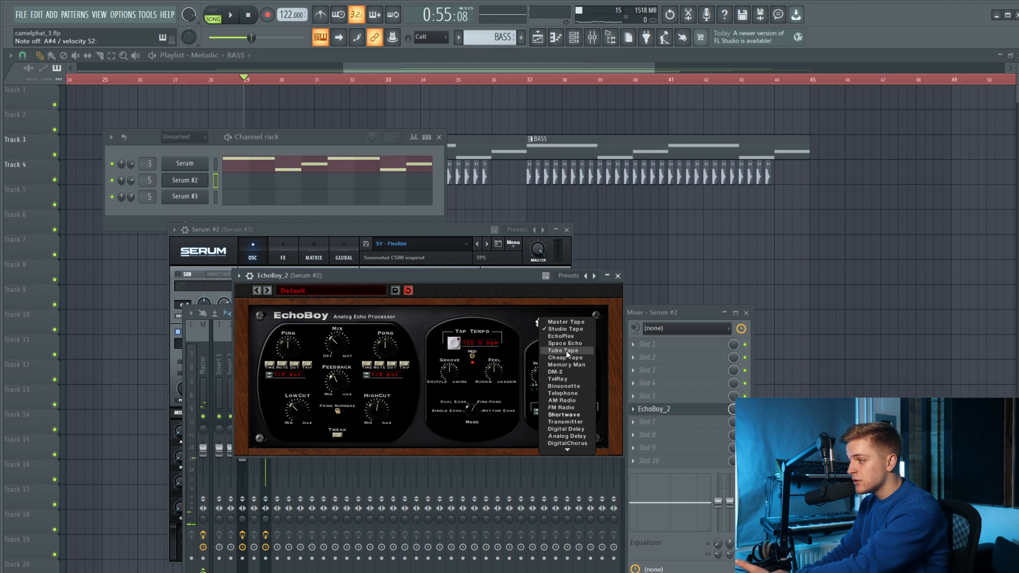
click(564, 351)
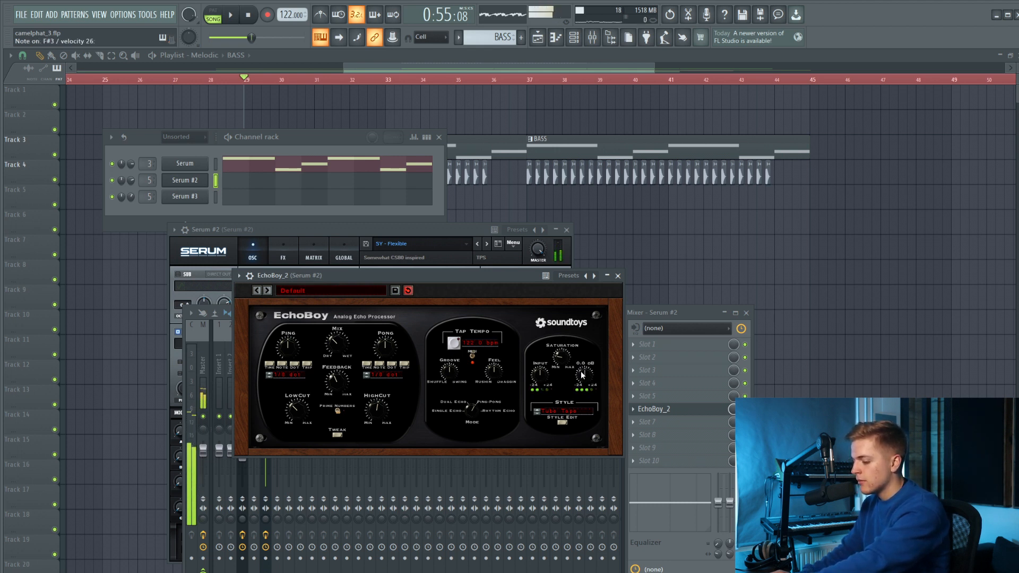
Load ValhallaVintageVerb into slot 8 with 21.6% mix, 4.49 s decay, 10190 Hz high cut and 440 Hz low cut.
click(690, 434)
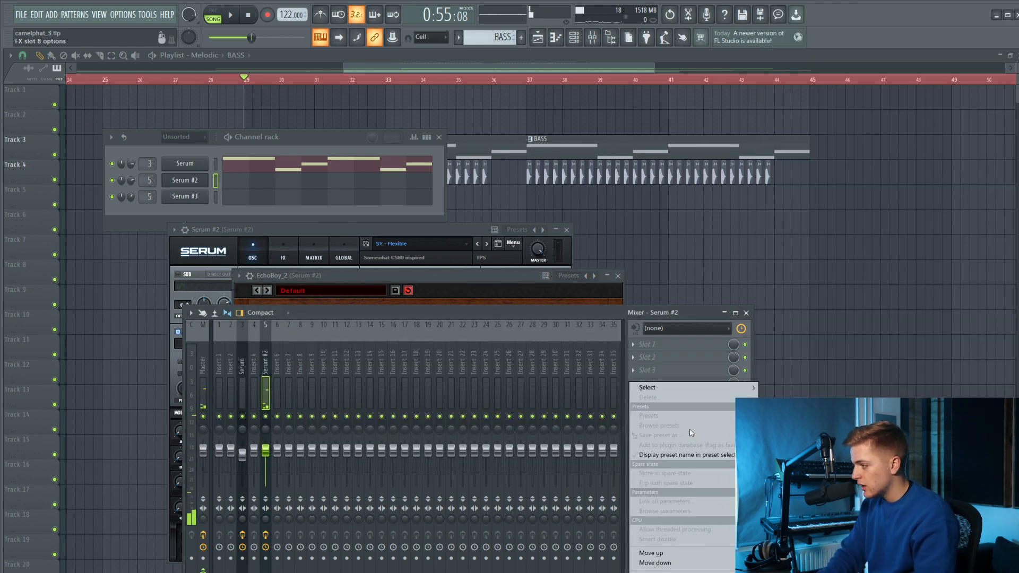
mouse_move(691, 391)
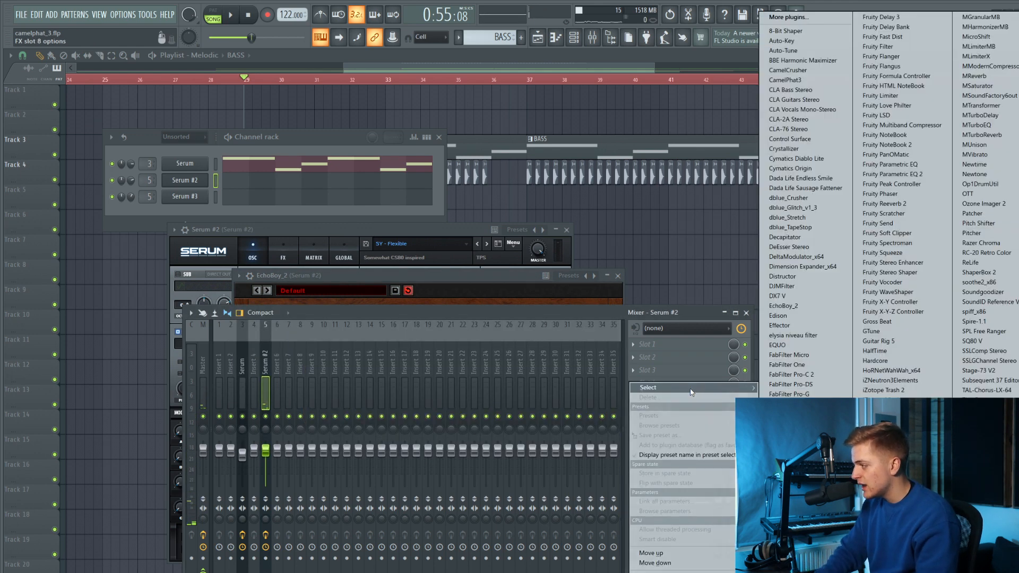
key(v)
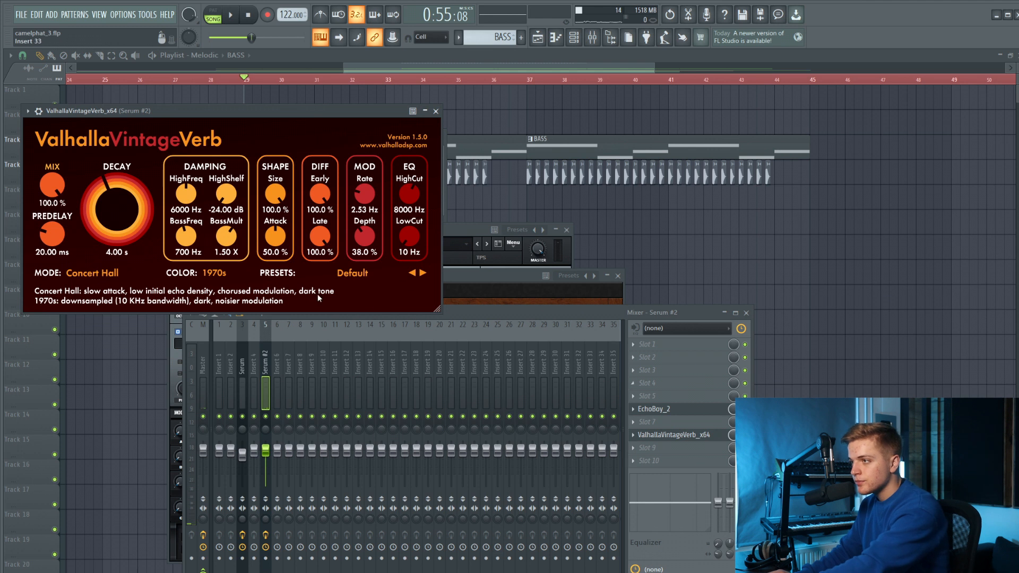
drag(52, 184, 60, 233)
drag(52, 269, 53, 279)
drag(100, 197, 59, 194)
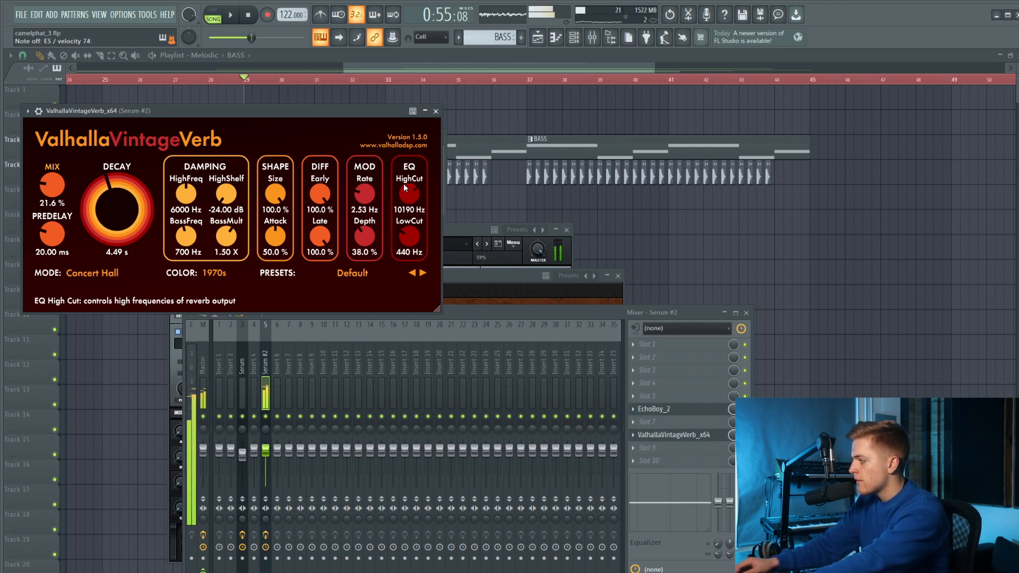
Reduce the reverb's mix to 18.4% and shorten its decay to 1.78 s.
drag(51, 182, 51, 187)
drag(98, 194, 97, 204)
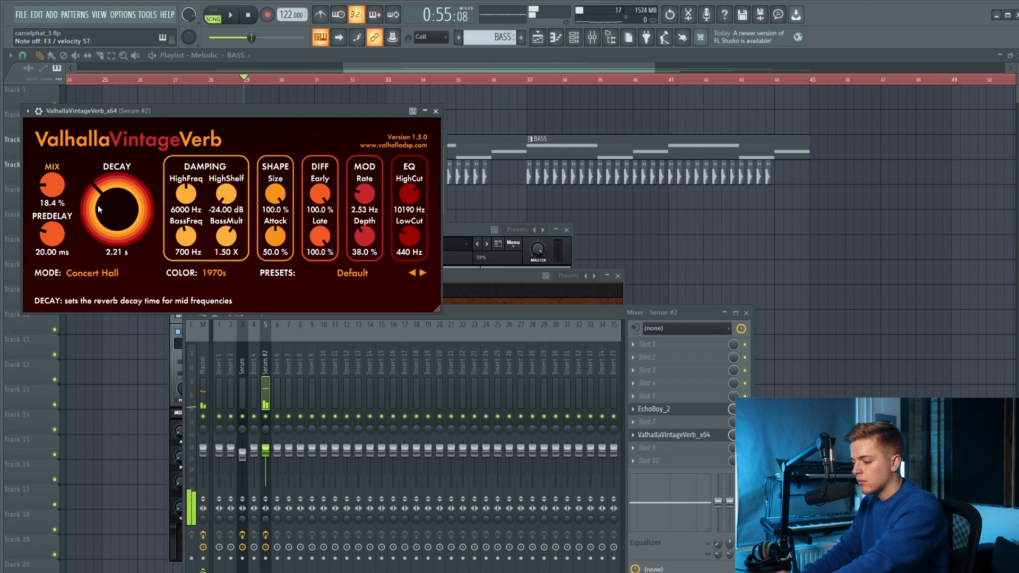
drag(97, 205, 98, 210)
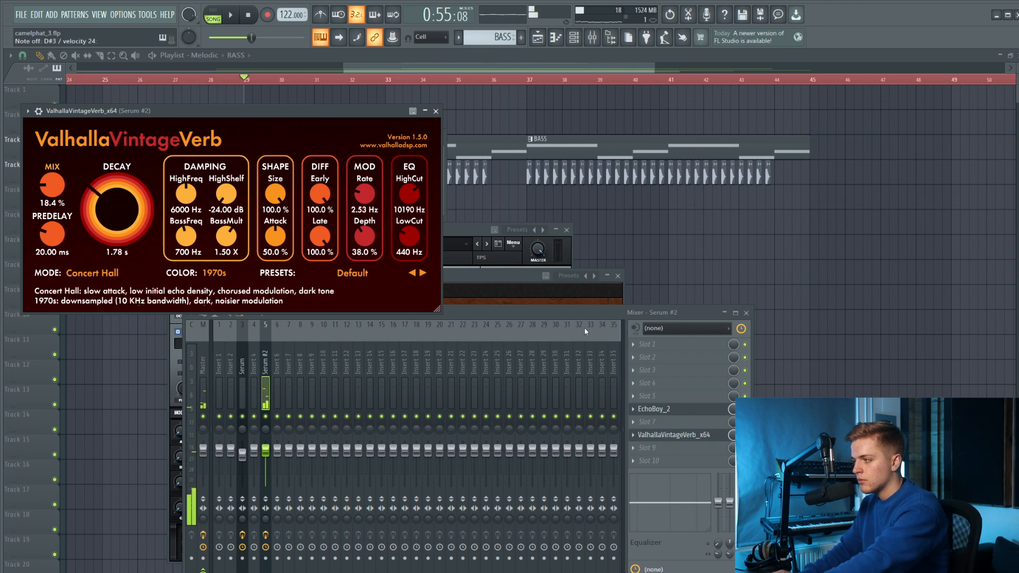
Load Fruity parametric EQ 2 into slot 1 of the Serum #2 track, roll off the lows with band 1, lower band 2 and slightly boost band 5.
click(646, 344)
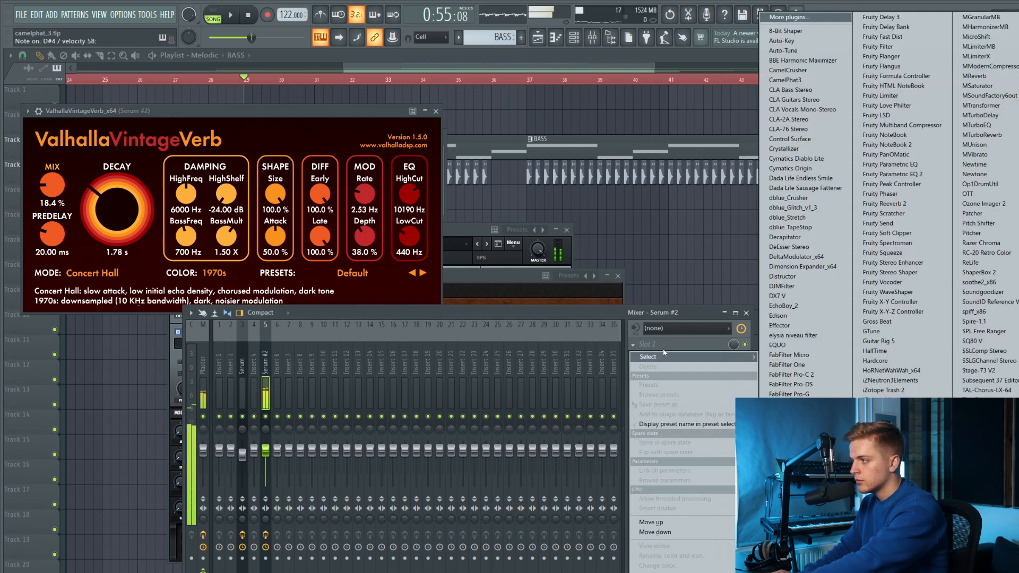
click(921, 174)
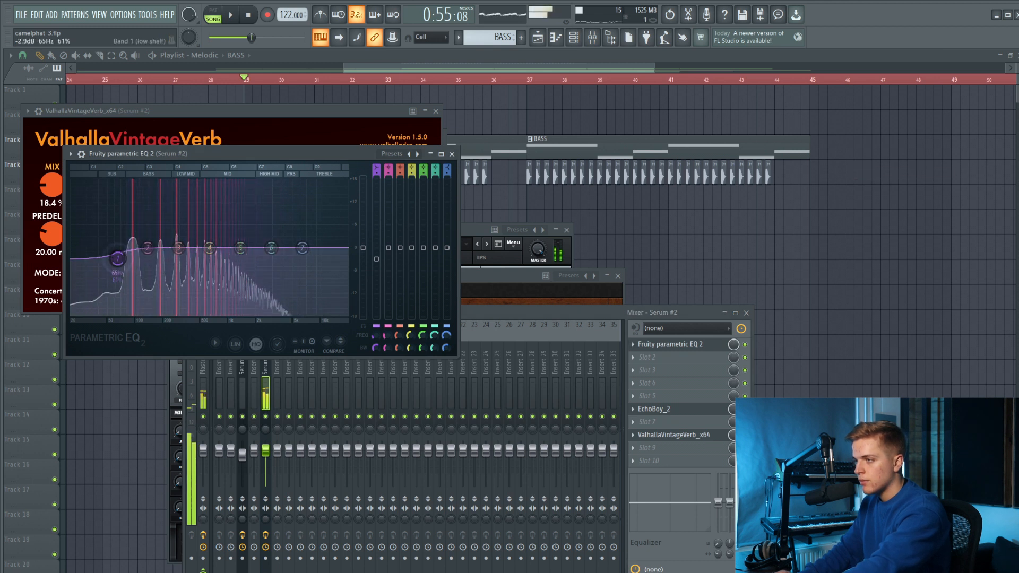
drag(117, 248, 130, 316)
drag(147, 247, 116, 266)
drag(241, 248, 261, 244)
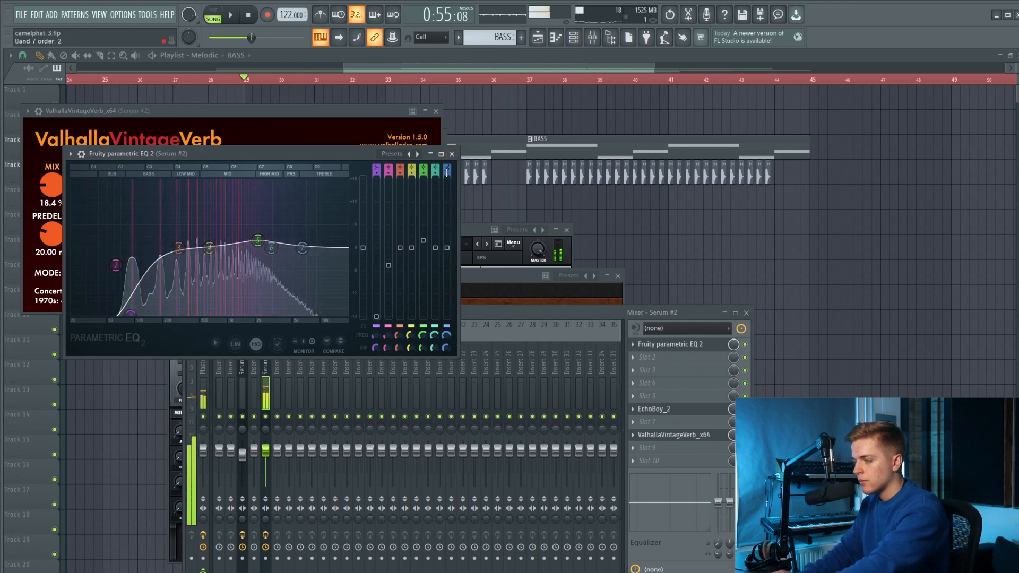
Close the EQ and reverb windows and open the piano roll for the Serum #2 channel.
click(452, 153)
click(436, 111)
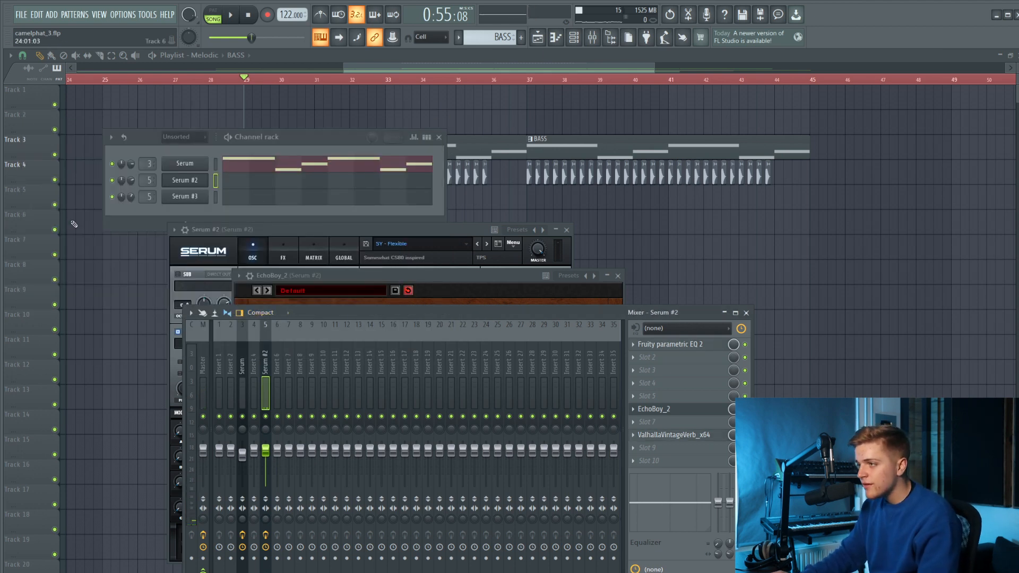
click(232, 179)
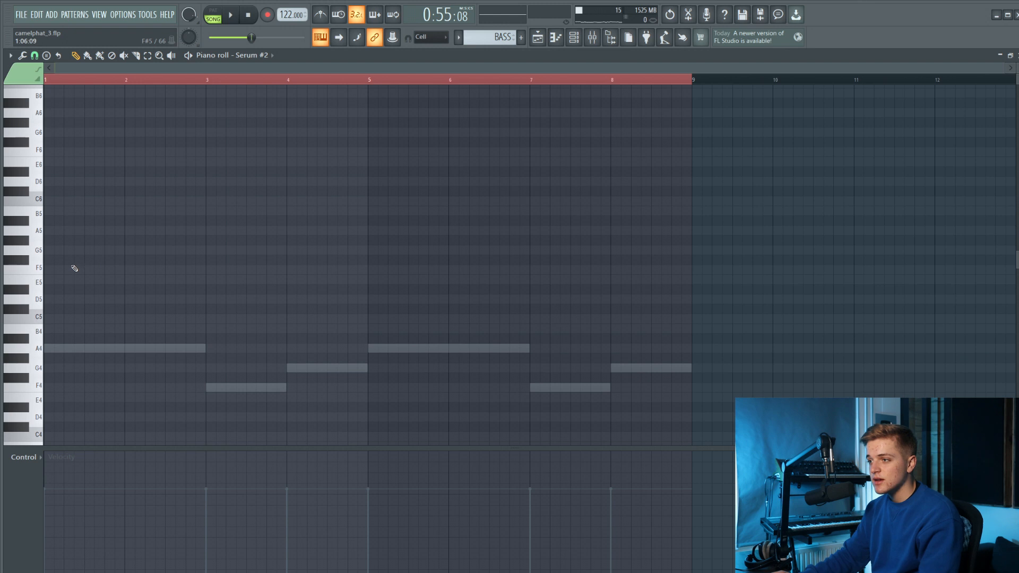
click(55, 283)
scroll(47, 289, up, 2)
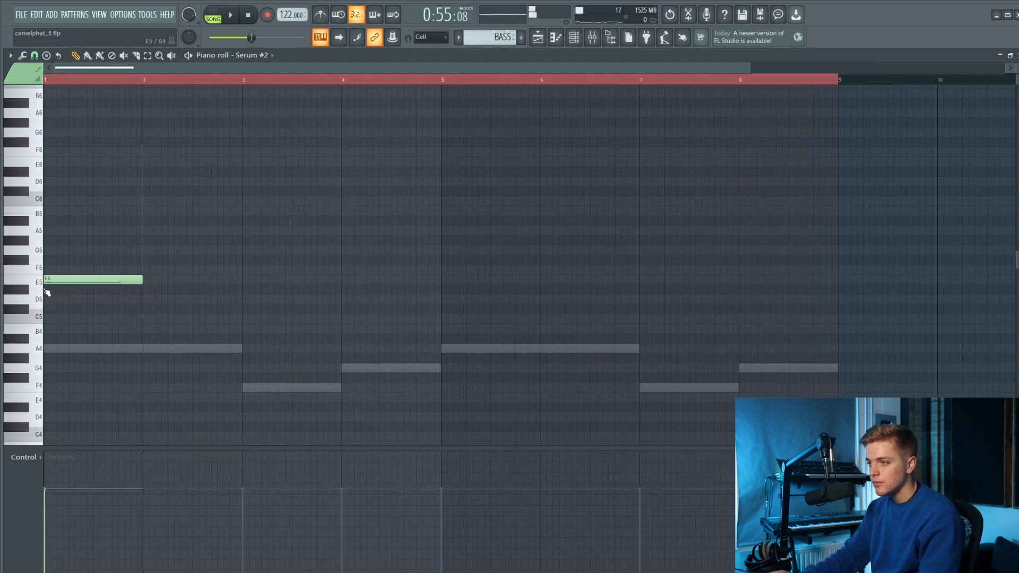
right_click(56, 282)
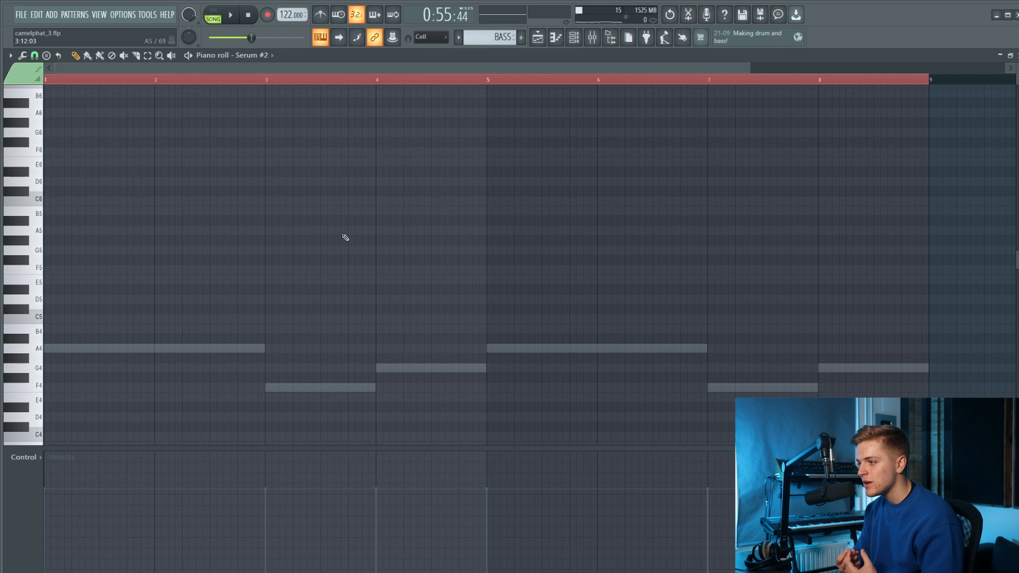
Draw a two-bar C5 note at the start of the pattern, above the first A4 bass note.
click(58, 321)
mouse_move(158, 318)
mouse_down()
mouse_move(145, 315)
mouse_move(252, 327)
mouse_up()
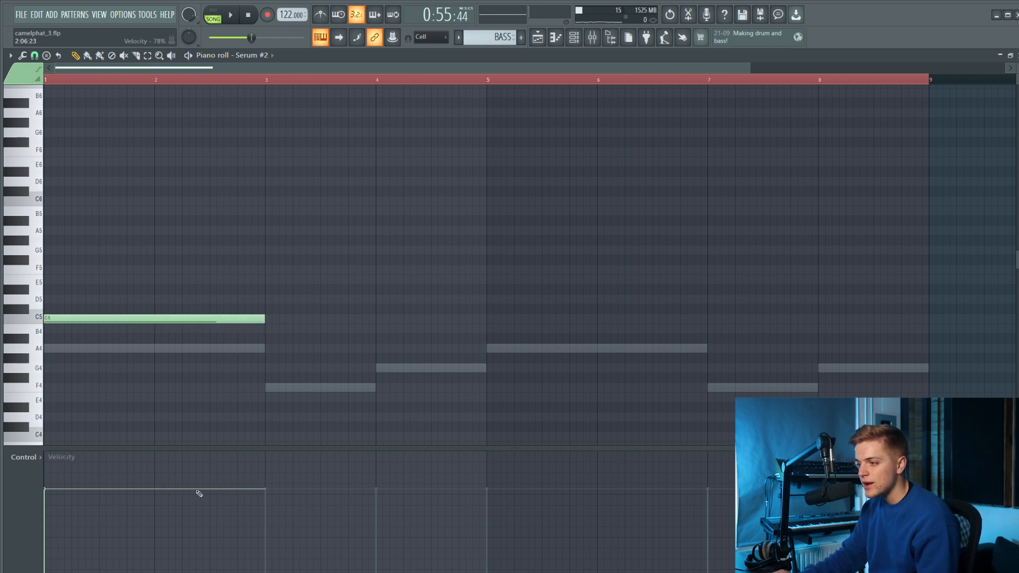
Play the pattern and lower the C5 note's velocity to about 73%.
key(space)
key(space)
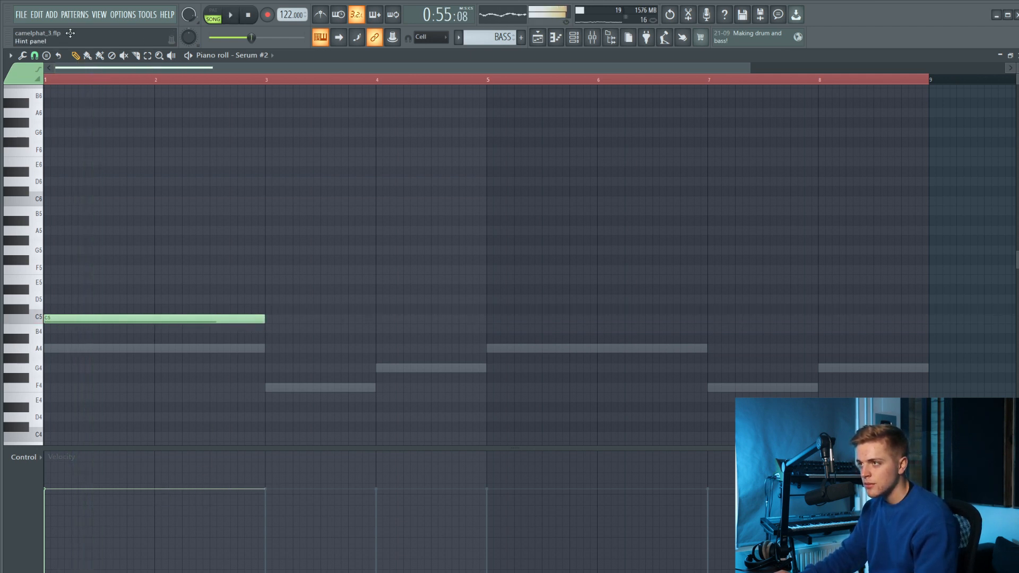
click(54, 79)
key(space)
key(space)
key(ctrl+a)
mouse_move(52, 493)
mouse_down()
mouse_move(50, 517)
mouse_move(50, 497)
mouse_up()
key(space)
key(space)
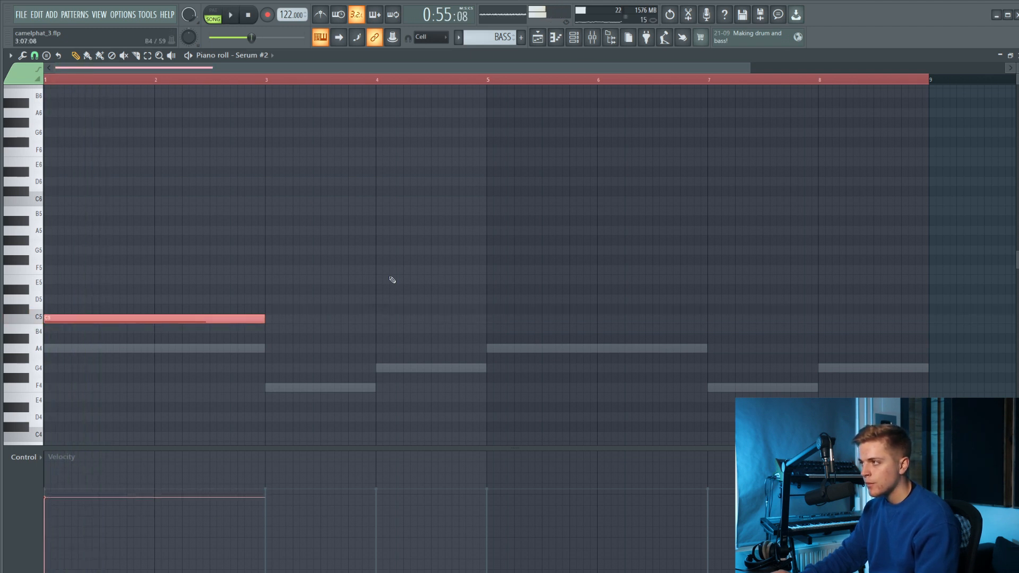
Lower the Serum #2 mixer track's volume slightly, then reduce the C5 note's velocity further in the piano roll.
click(574, 37)
click(592, 37)
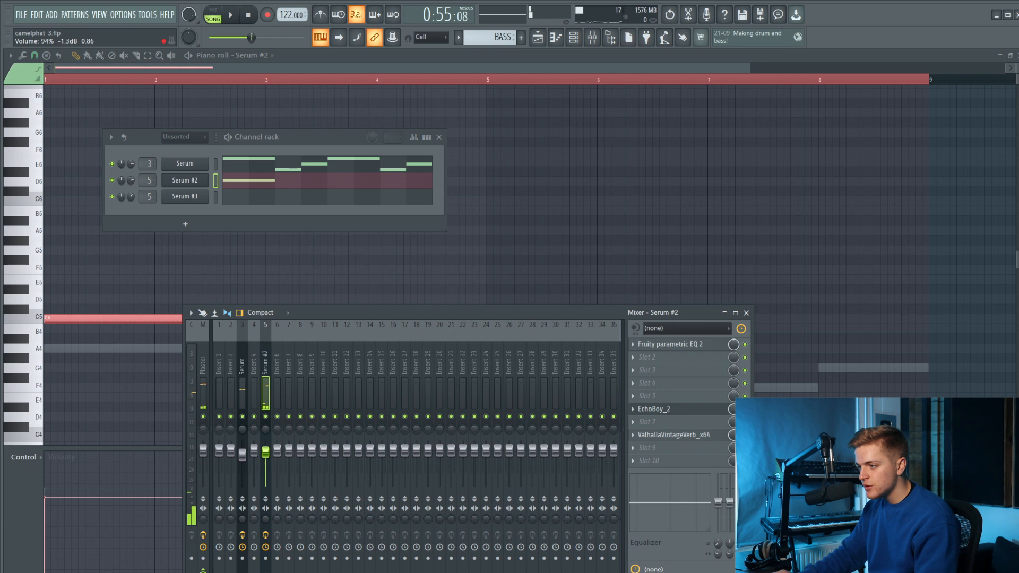
key(space)
drag(269, 455, 269, 457)
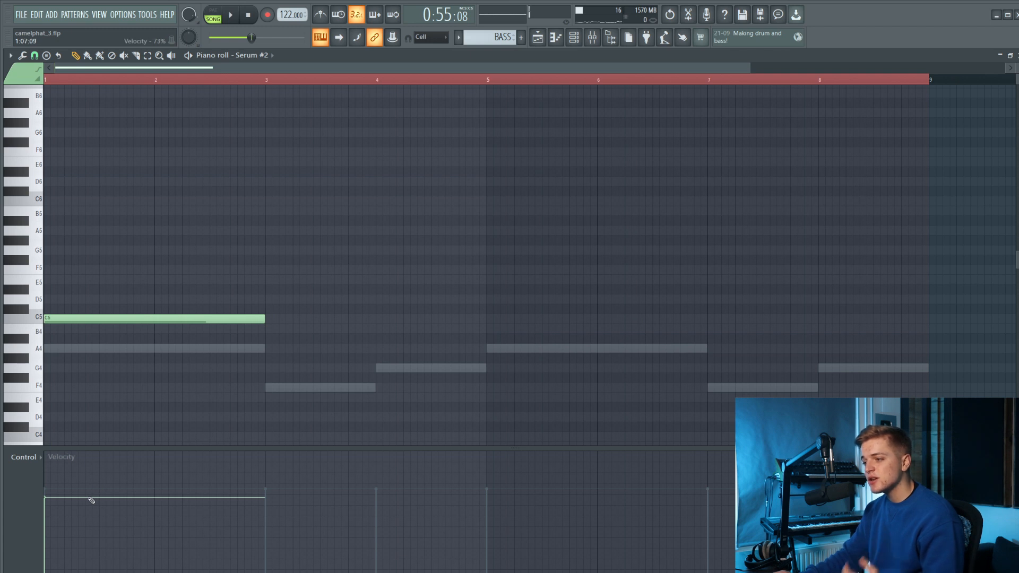
mouse_move(75, 515)
mouse_down()
mouse_move(68, 547)
mouse_move(62, 524)
mouse_up()
key(space)
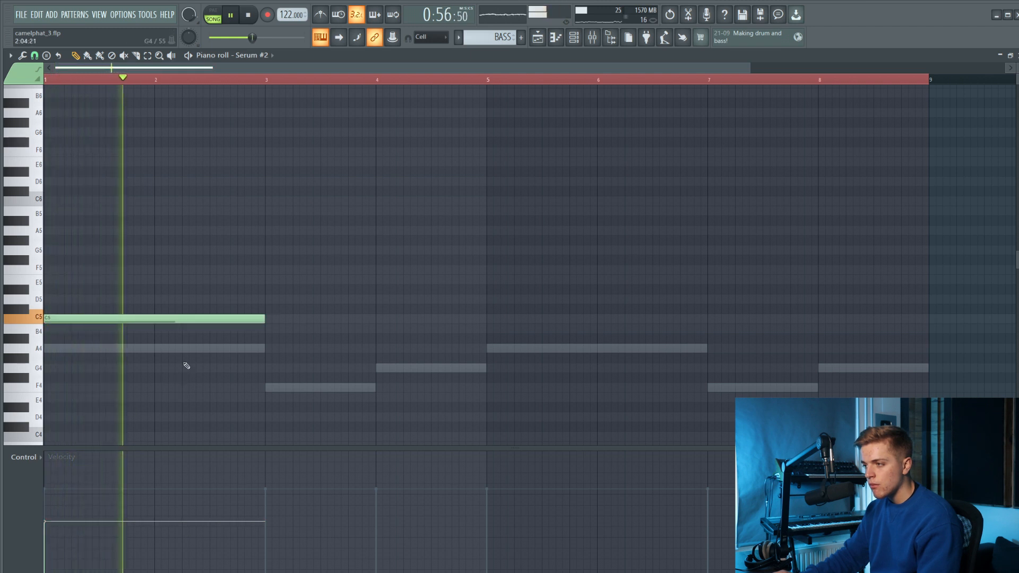
Draw a one-bar A4 note in bar 3 and a one-bar B4 note in bar 4.
click(265, 349)
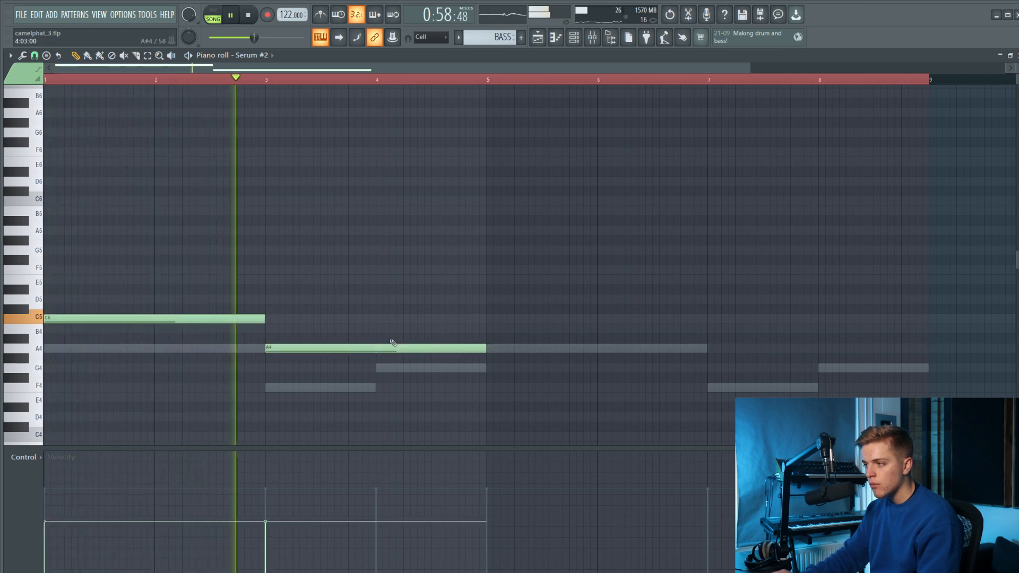
drag(492, 350, 376, 349)
click(377, 329)
key(space)
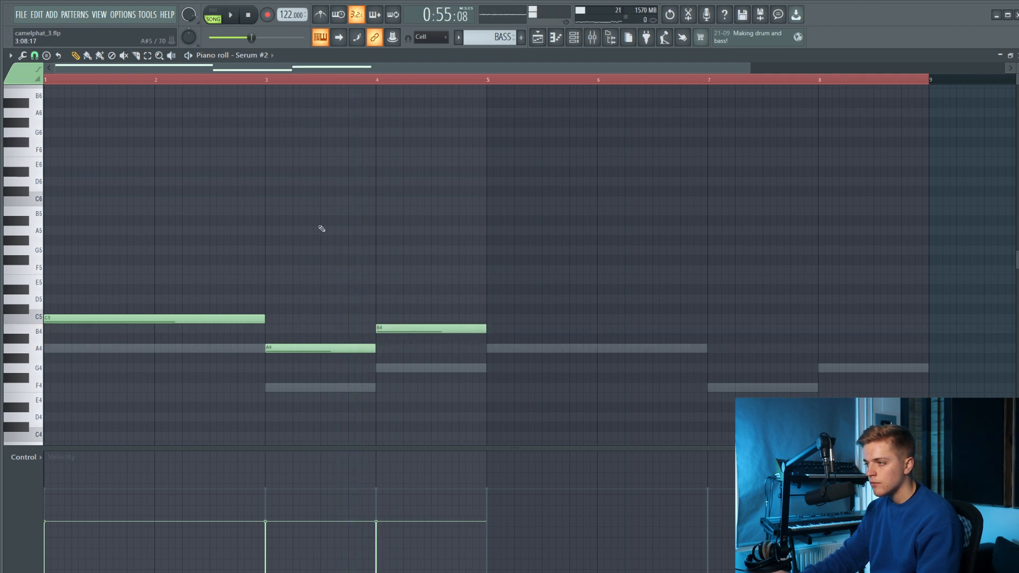
Try a lower one-bar note, F4 and then E4, in bar 4 in place of the B4 note.
right_click(394, 329)
key(space)
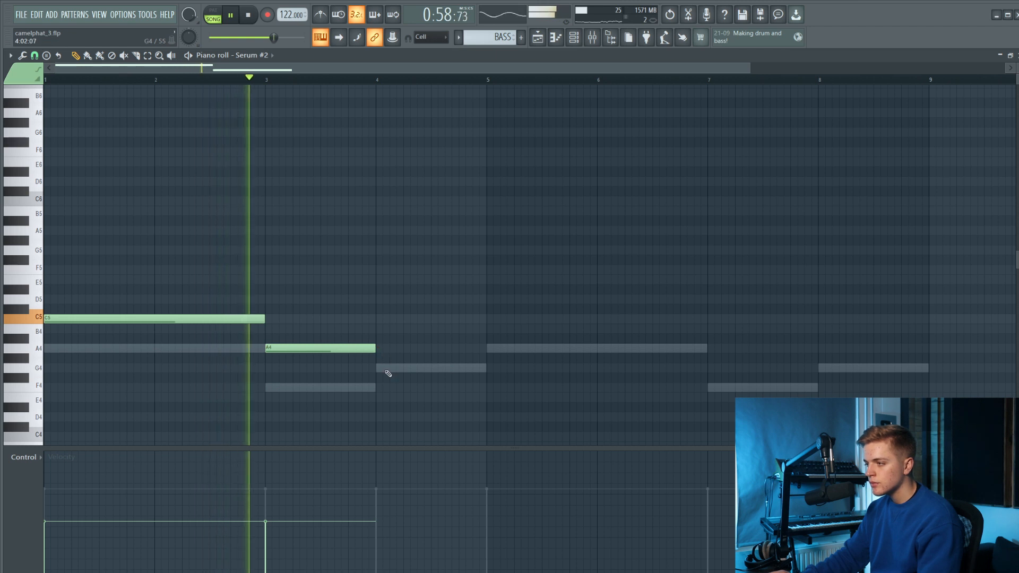
click(378, 388)
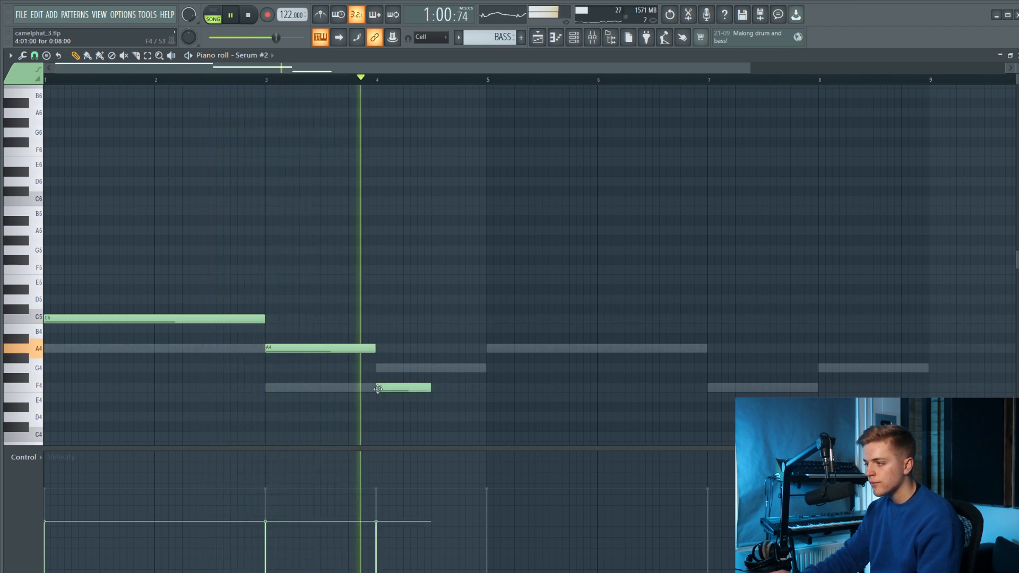
drag(430, 389, 479, 392)
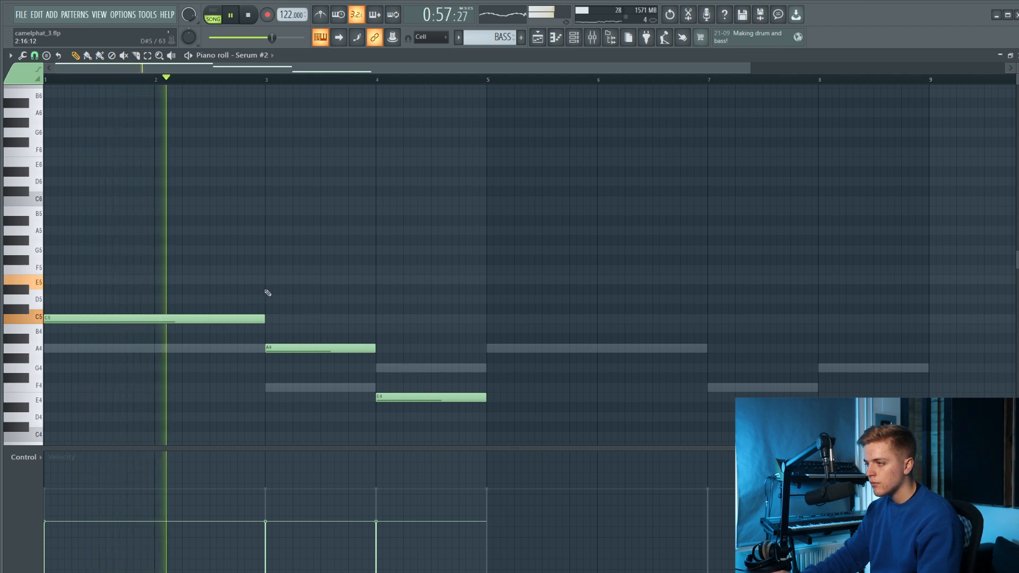
right_click(427, 397)
Shorten the C5 note to one and a half bars and fill the rest of bar 2 with a half-bar E5 note.
click(212, 279)
drag(264, 319, 210, 320)
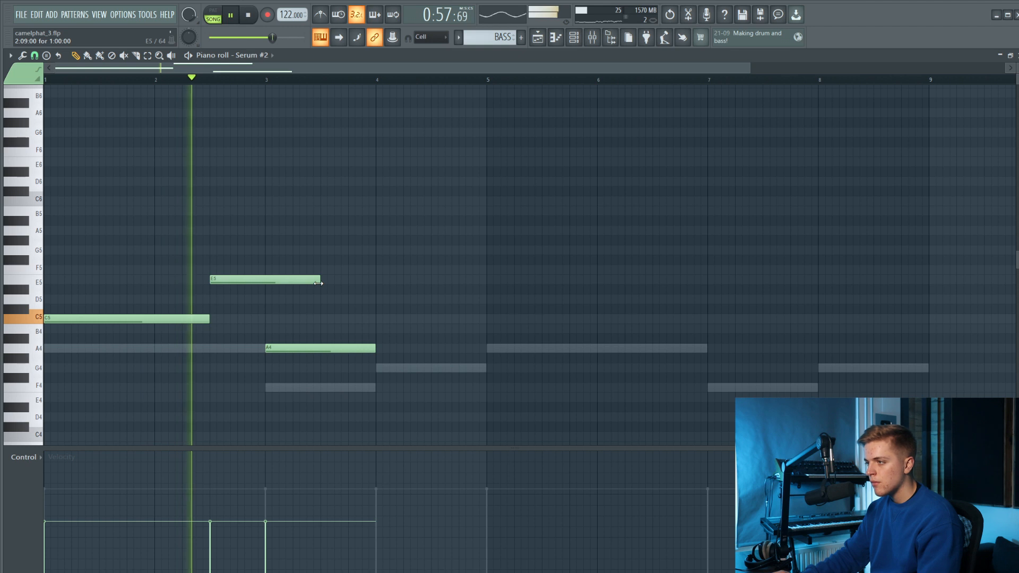
drag(319, 279, 259, 299)
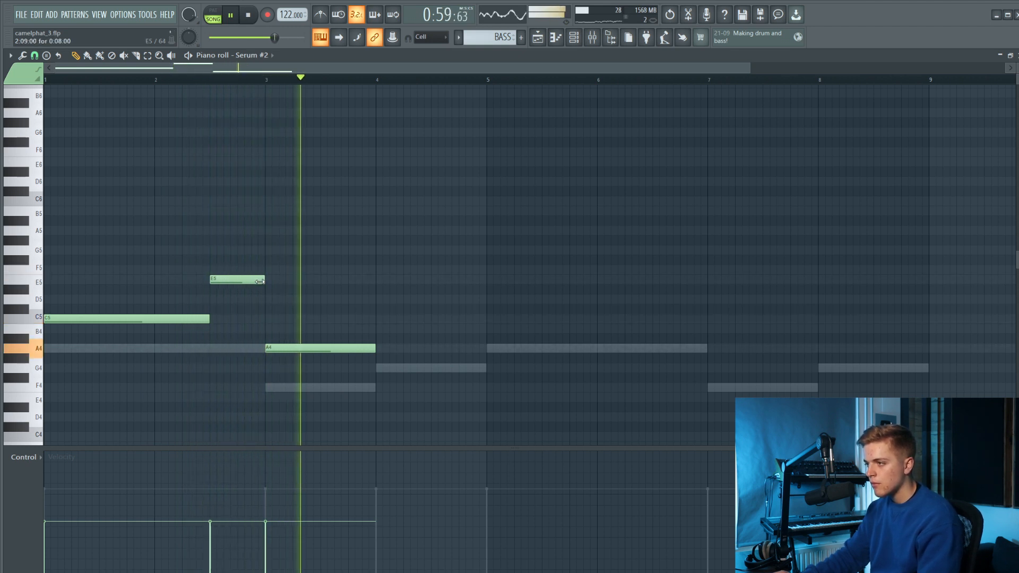
Fill bar 4 with a half-bar B4 note followed by a half-bar B5 note.
click(380, 319)
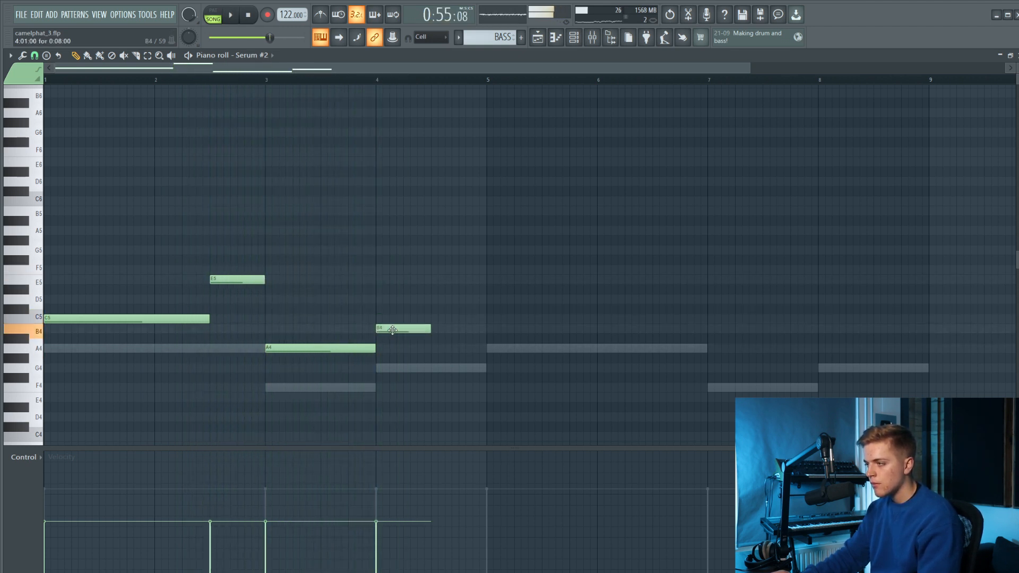
drag(435, 254, 432, 211)
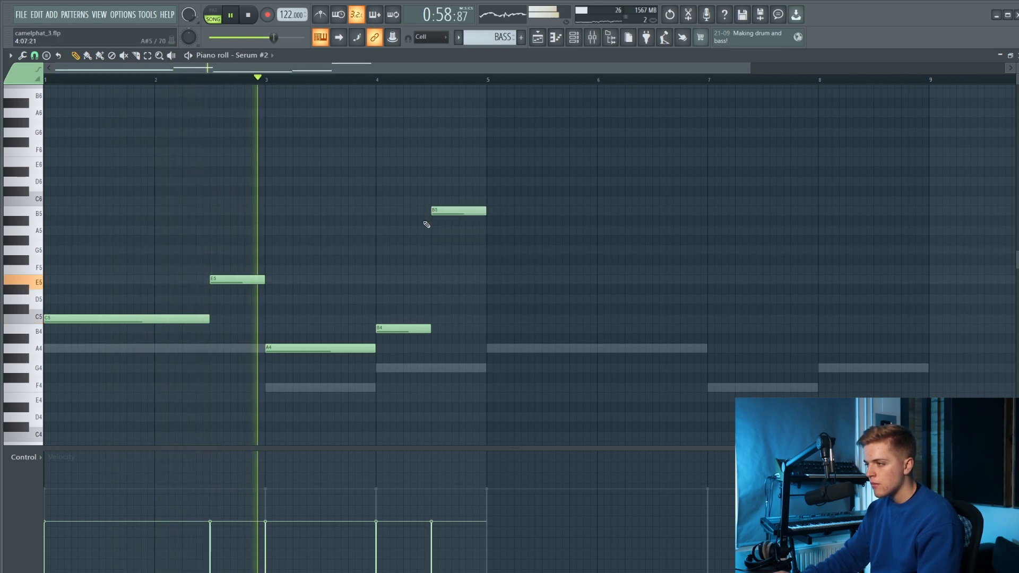
scroll(420, 234, down, 1)
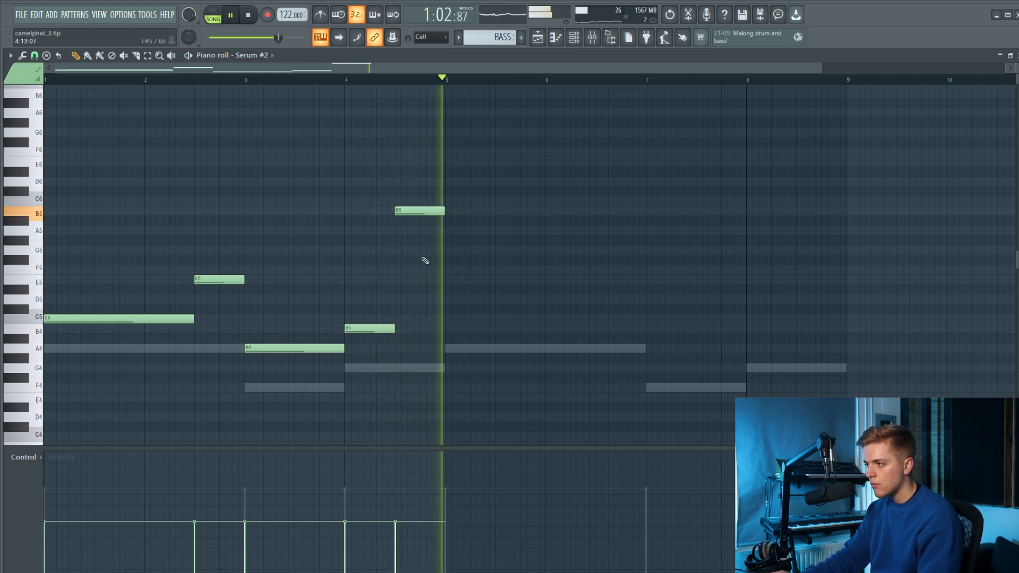
Replace the half-bar E5 note in bar 2 with a two-step F5 note followed by a two-step E5 note.
key(space)
click(196, 261)
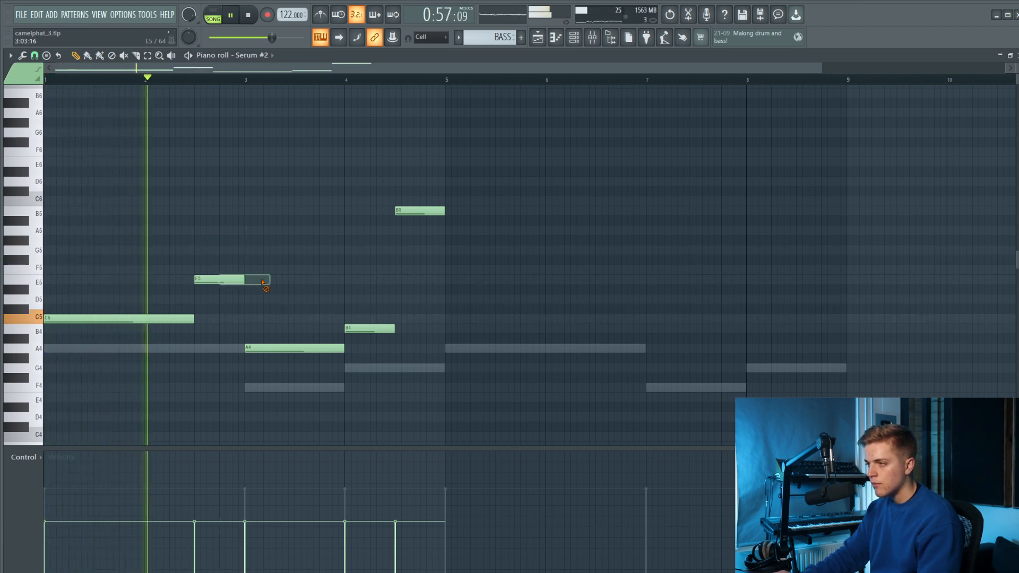
drag(244, 282, 207, 281)
click(209, 301)
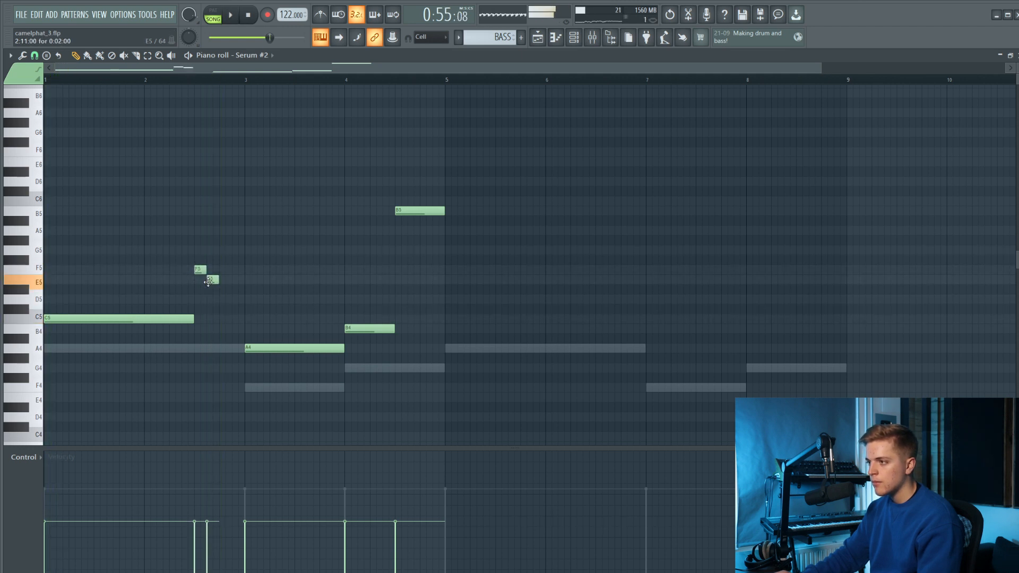
Start the A4 note two steps before bar 3, keeping its end at bar 4, and lengthen the E5 note to meet it.
right_click(233, 319)
drag(249, 348, 237, 349)
drag(218, 280, 231, 281)
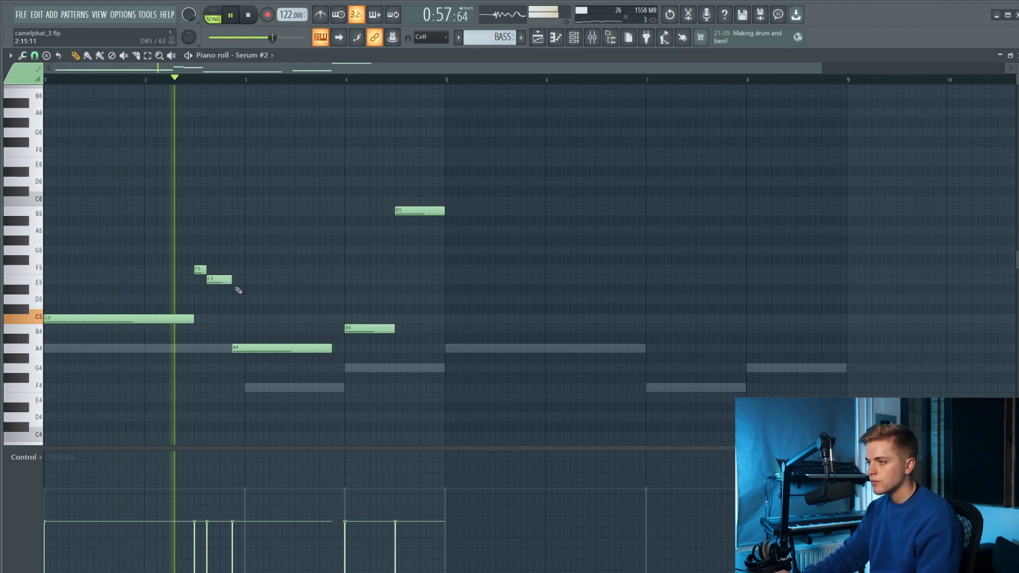
drag(332, 348, 344, 348)
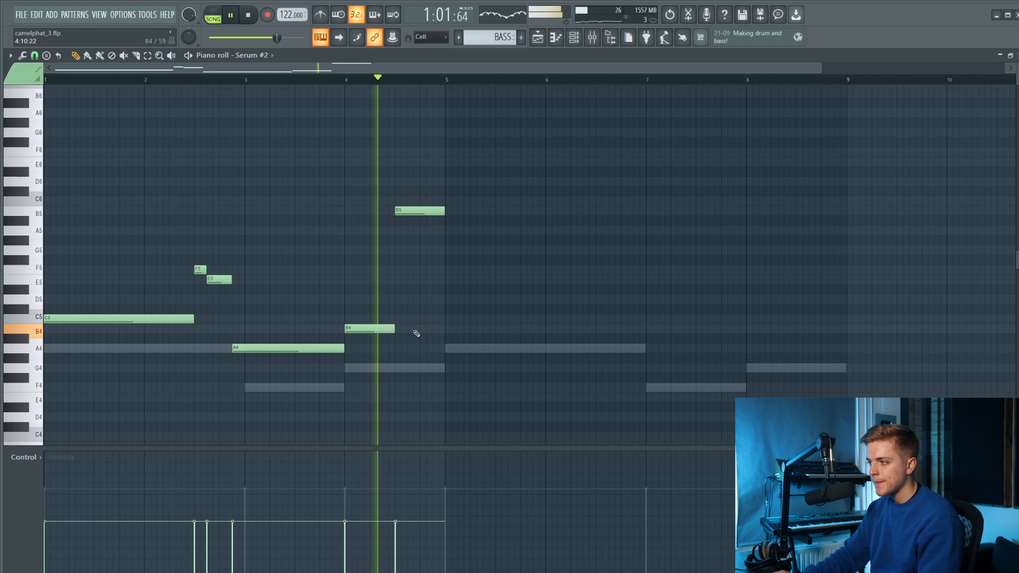
Select all notes of the four-bar melody and duplicate them into bars 5 to 8.
click(455, 318)
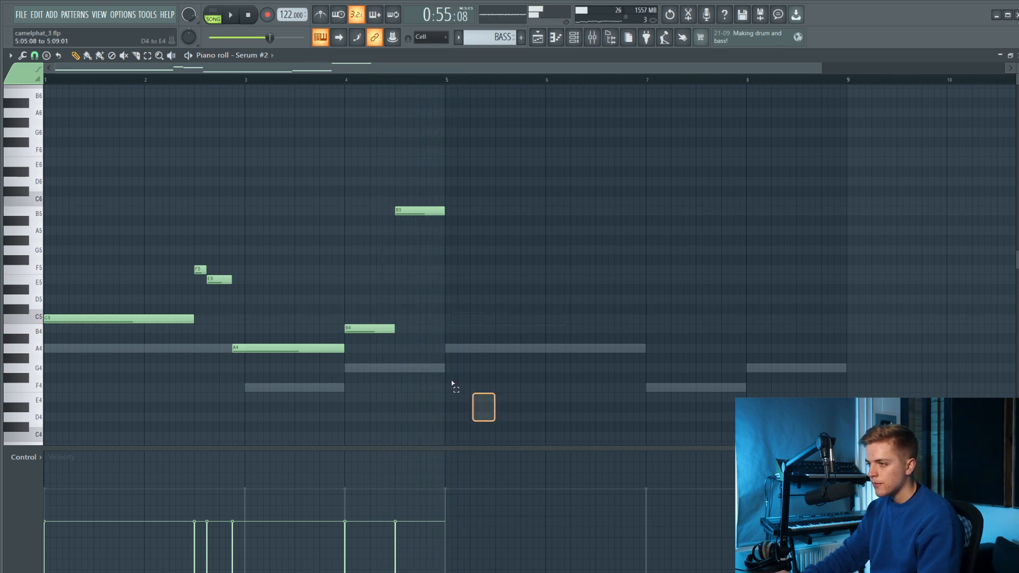
key(ctrl+a)
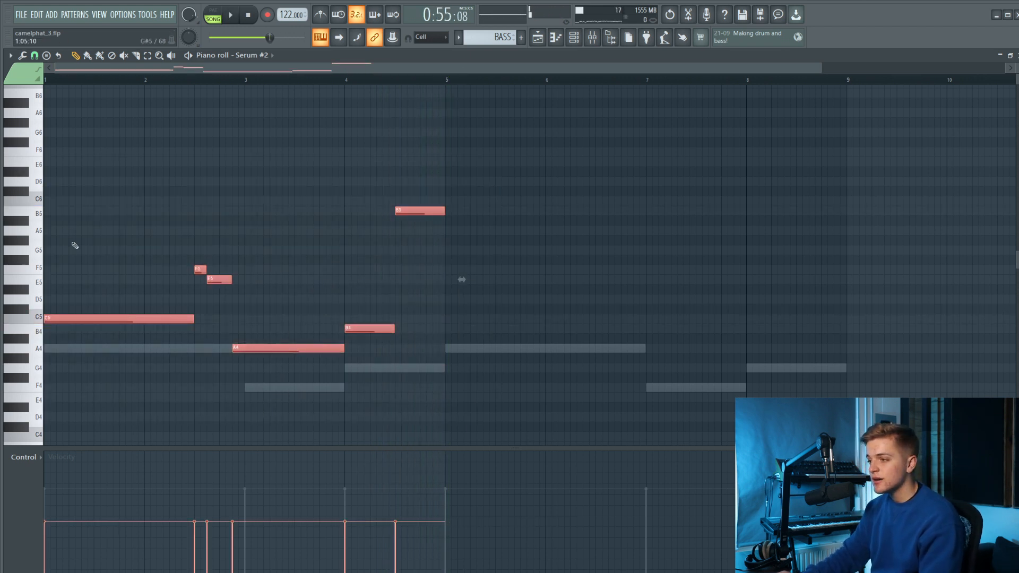
mouse_move(75, 314)
mouse_down()
mouse_move(399, 319)
mouse_move(486, 308)
mouse_up()
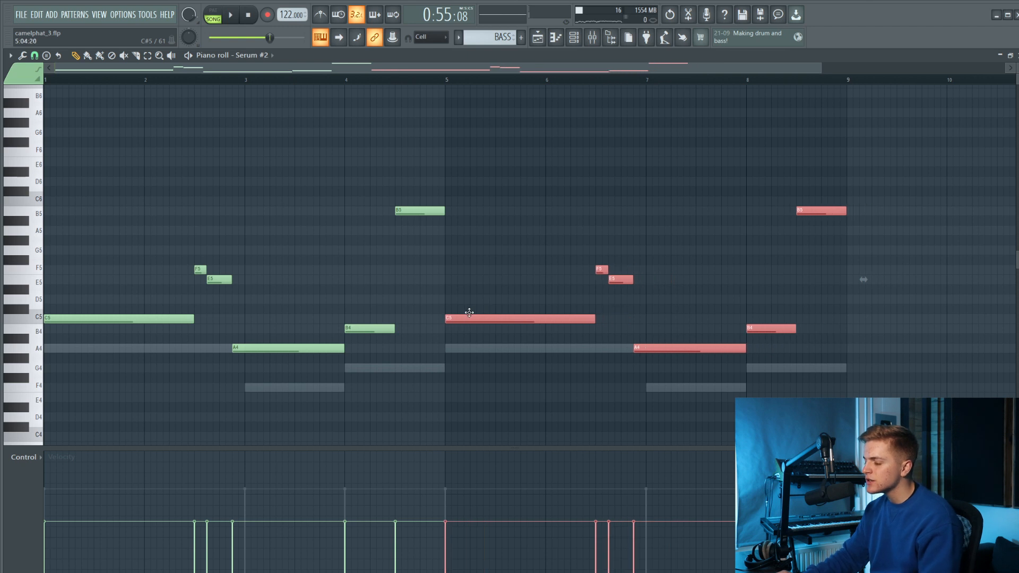
scroll(325, 251, down, 2)
right_click(268, 231)
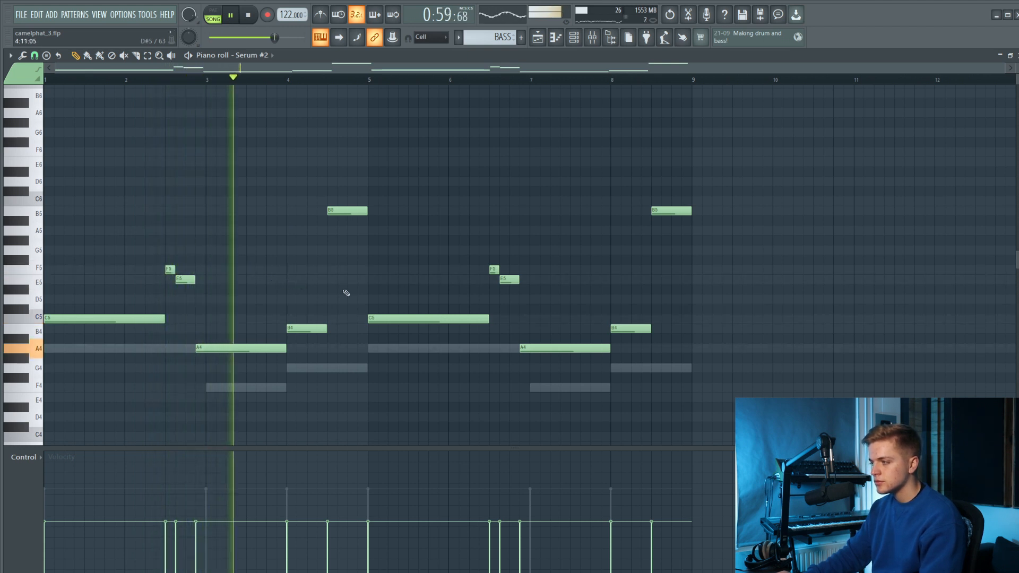
Try shortening the B5 note in bar 4 to four steps and following it with a four-step C6 note.
click(350, 183)
right_click(356, 184)
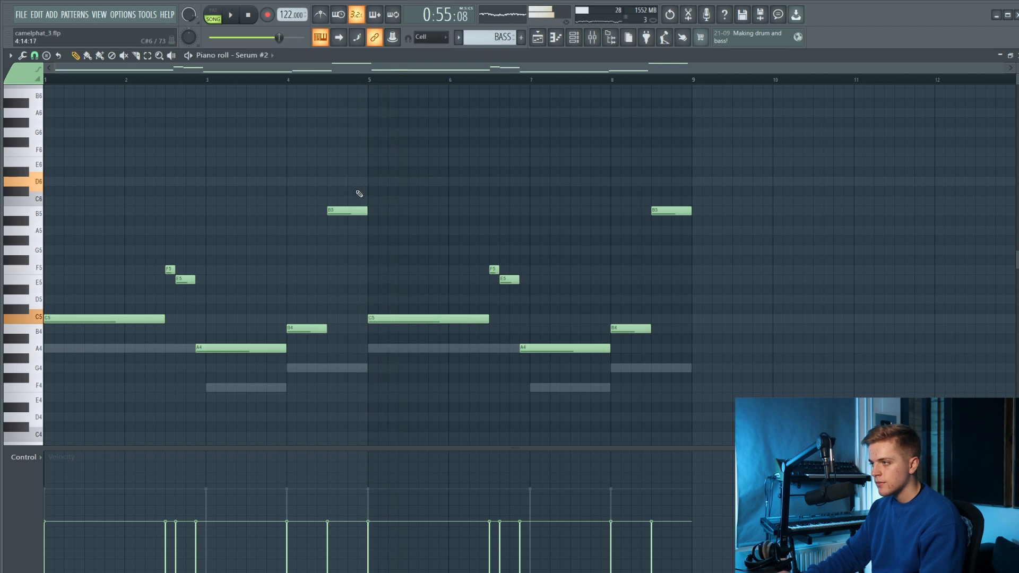
click(352, 191)
key(space)
right_click(356, 192)
right_click(365, 200)
key(space)
mouse_move(366, 210)
mouse_down()
mouse_move(347, 209)
mouse_move(355, 201)
mouse_up()
click(351, 191)
scroll(352, 191, up, 2)
scroll(357, 202, down, 2)
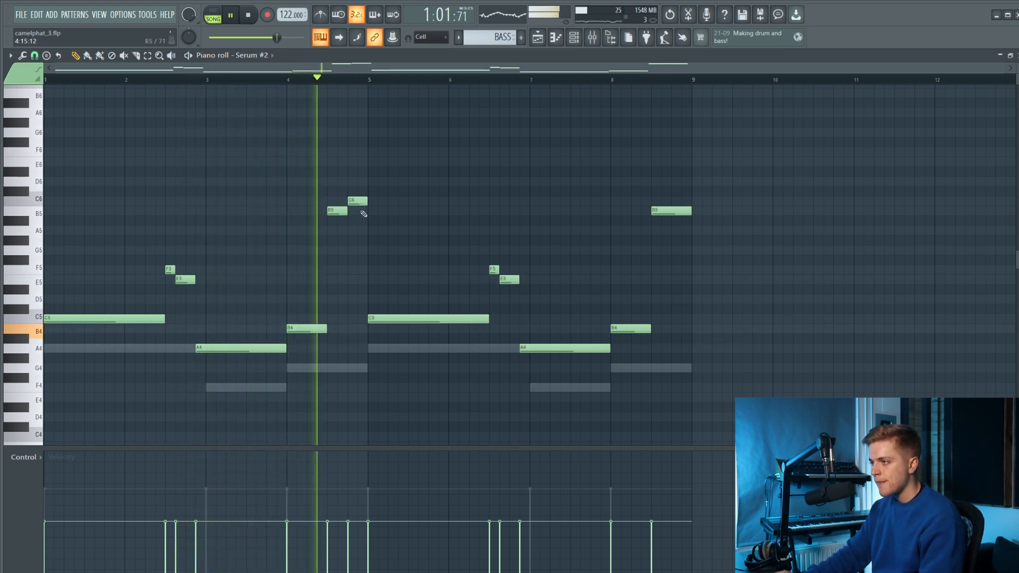
Try cutting the B5 note in bar 4 to two steps and extending the C6 note over the rest of the bar.
key(space)
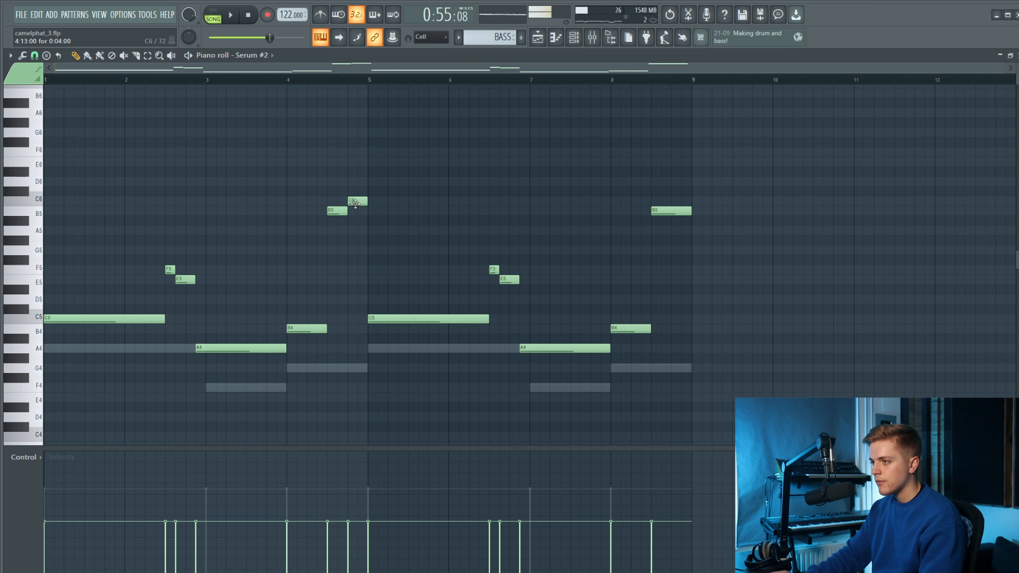
scroll(360, 212, up, 2)
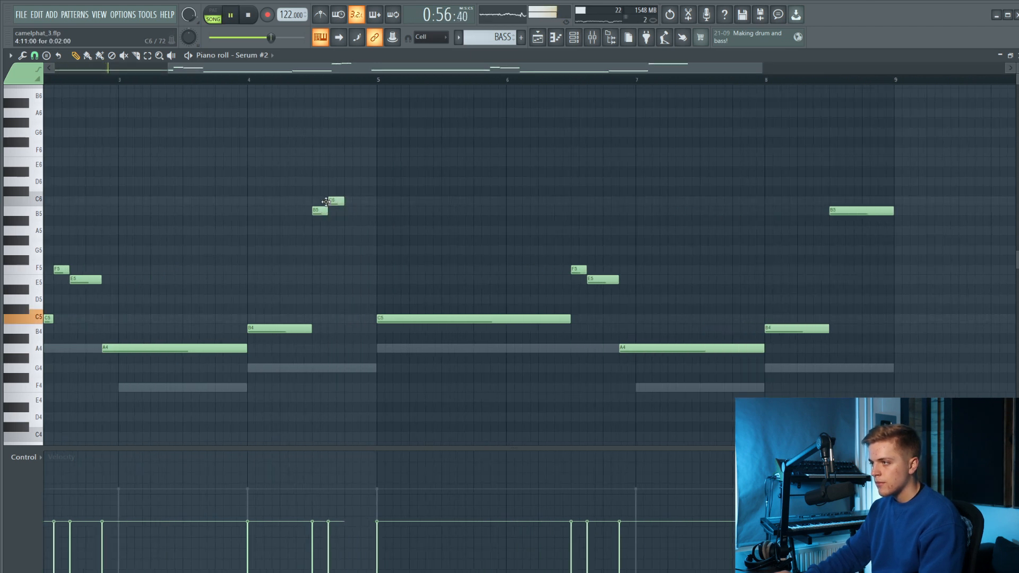
scroll(374, 210, down, 2)
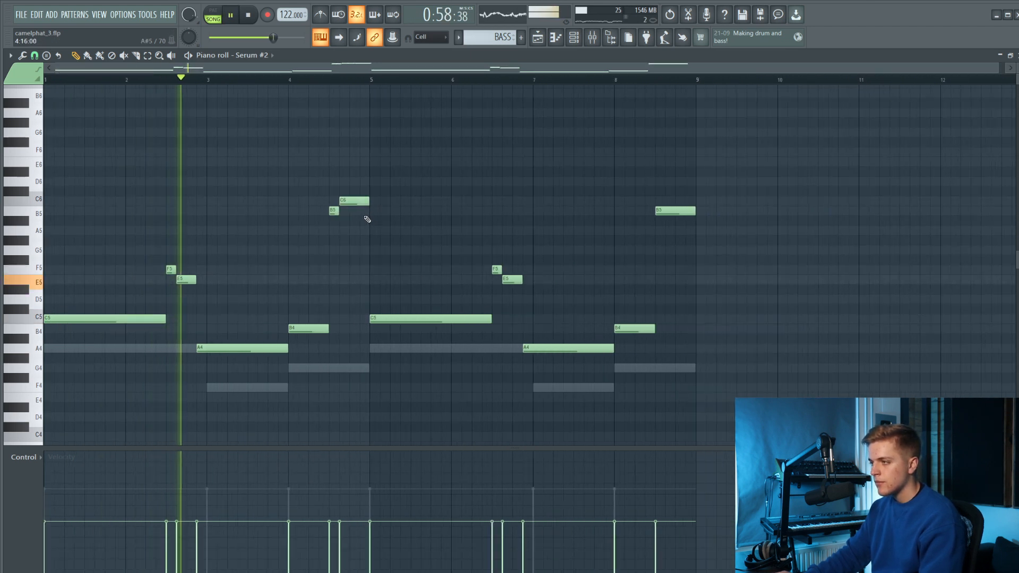
Delete the C6 and B5 notes in bar 4 and extend the B4 note across the whole bar.
right_click(353, 201)
right_click(330, 211)
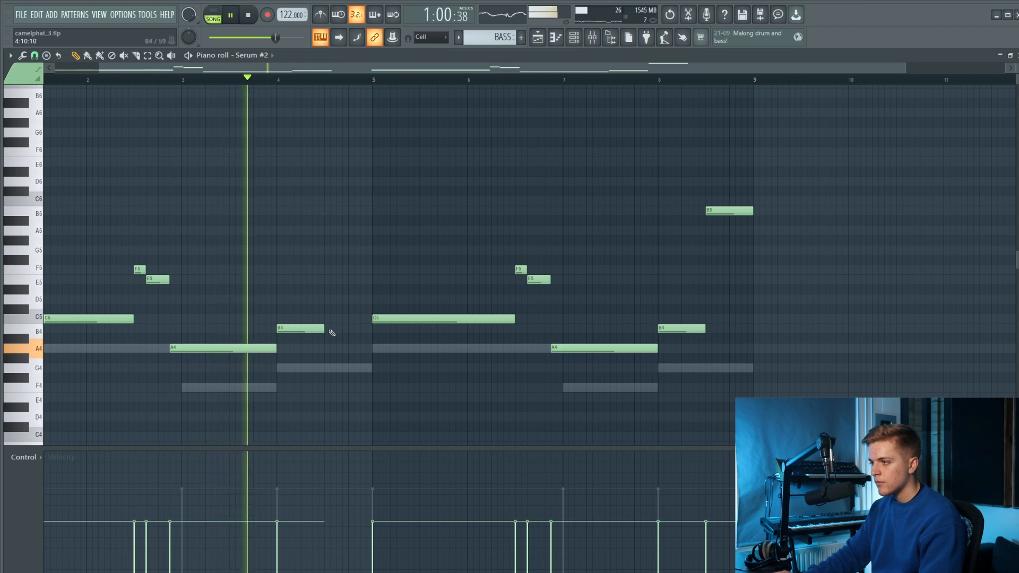
drag(323, 328, 372, 329)
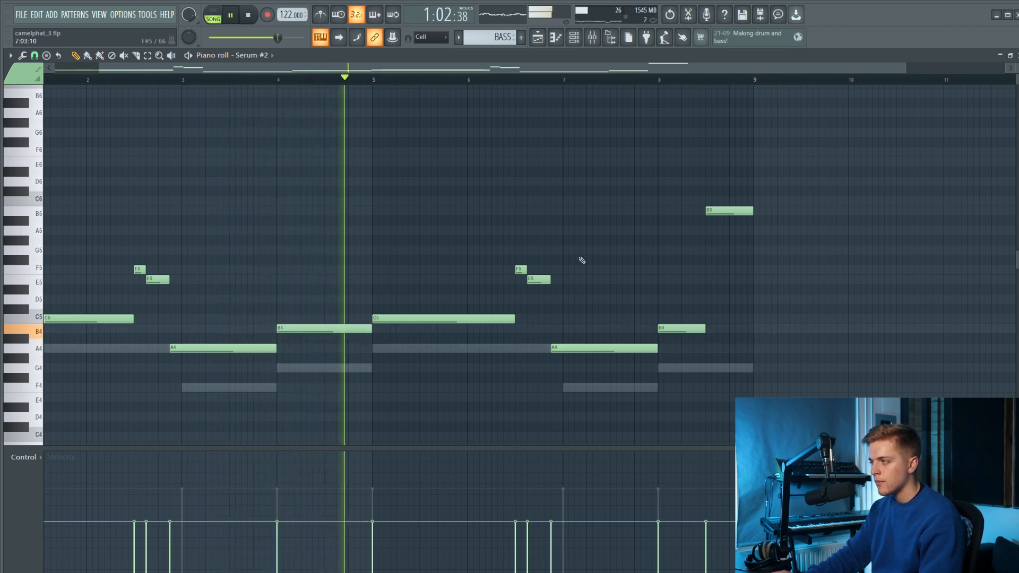
Try shortening the B5 note in bar 8 to four steps and adding a four-step C5 note after it.
drag(749, 212, 729, 213)
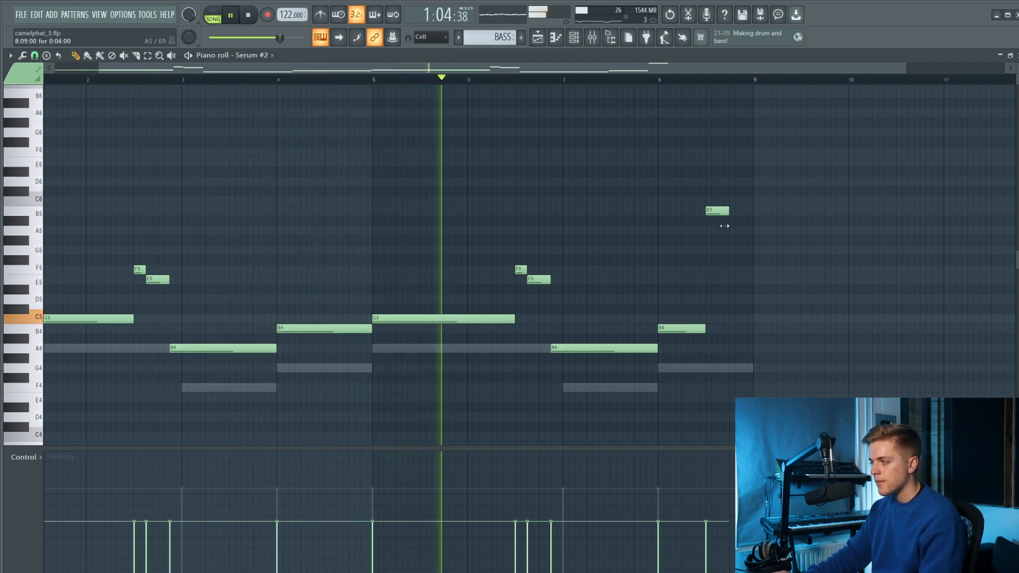
click(732, 318)
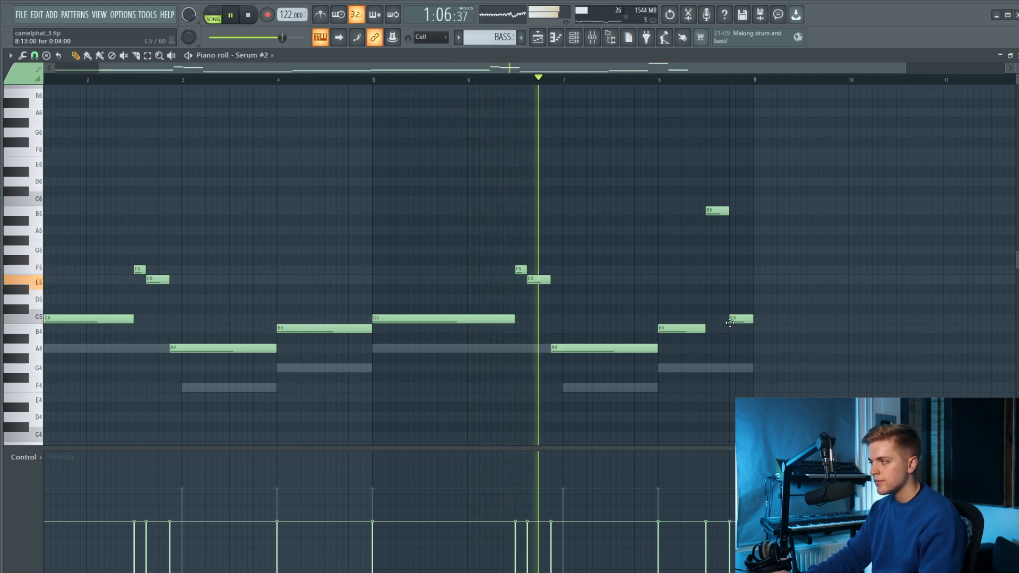
right_click(739, 319)
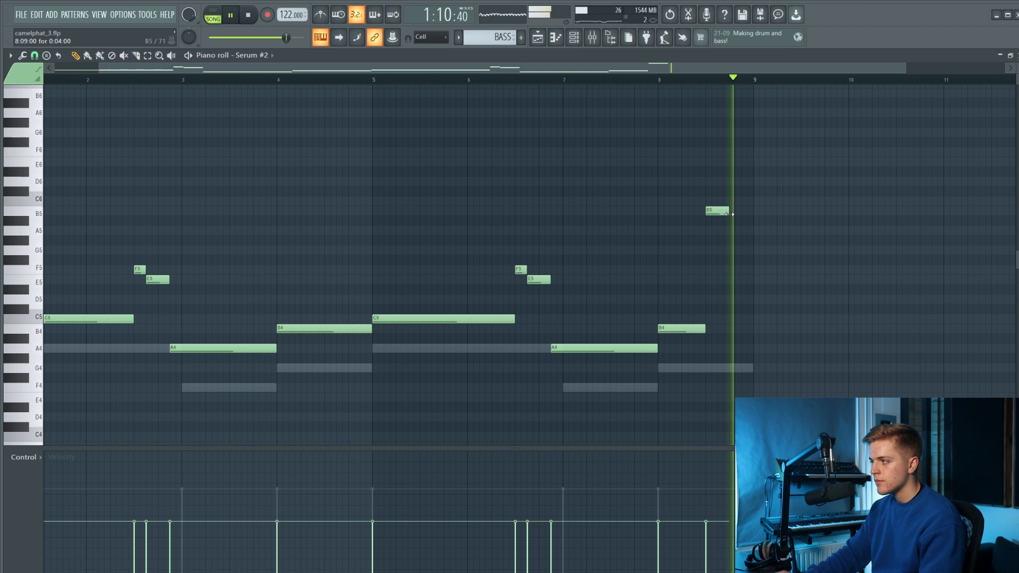
Return to the playlist, stop playback and load Fruity Peak Controller into slot 2 of the Serum #2 mixer track.
click(538, 37)
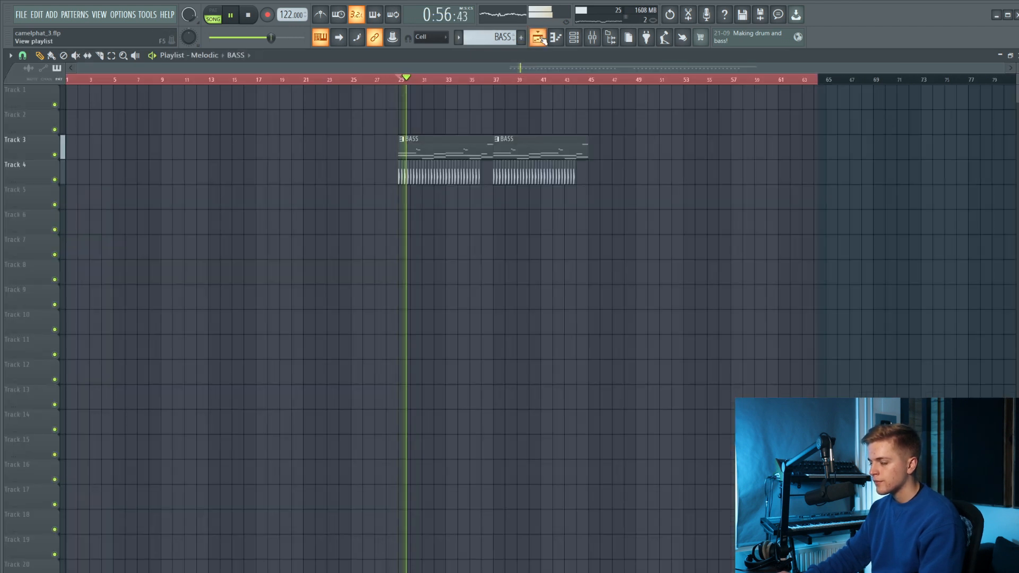
scroll(505, 103, up, 5)
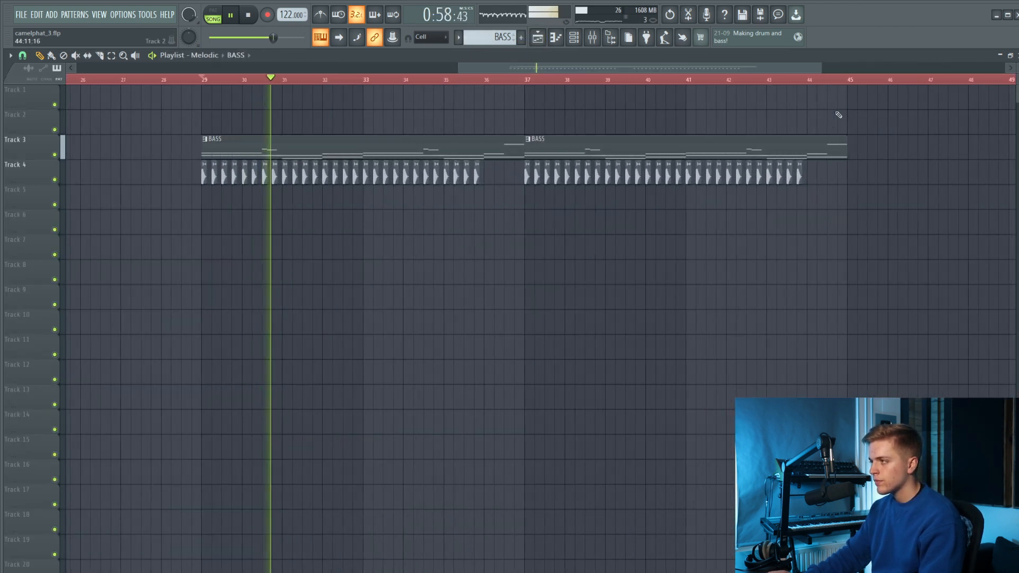
key(space)
click(591, 37)
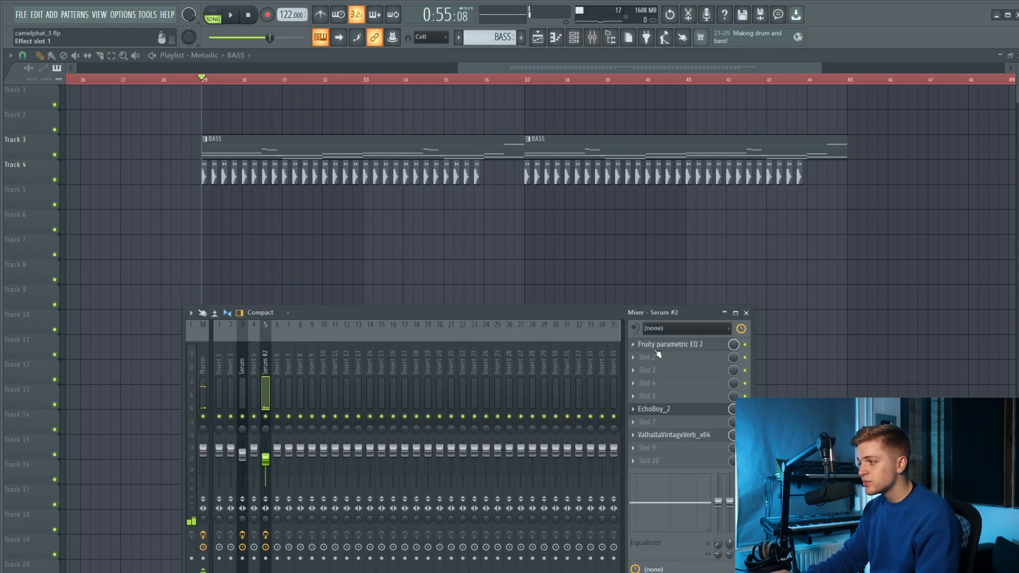
click(679, 363)
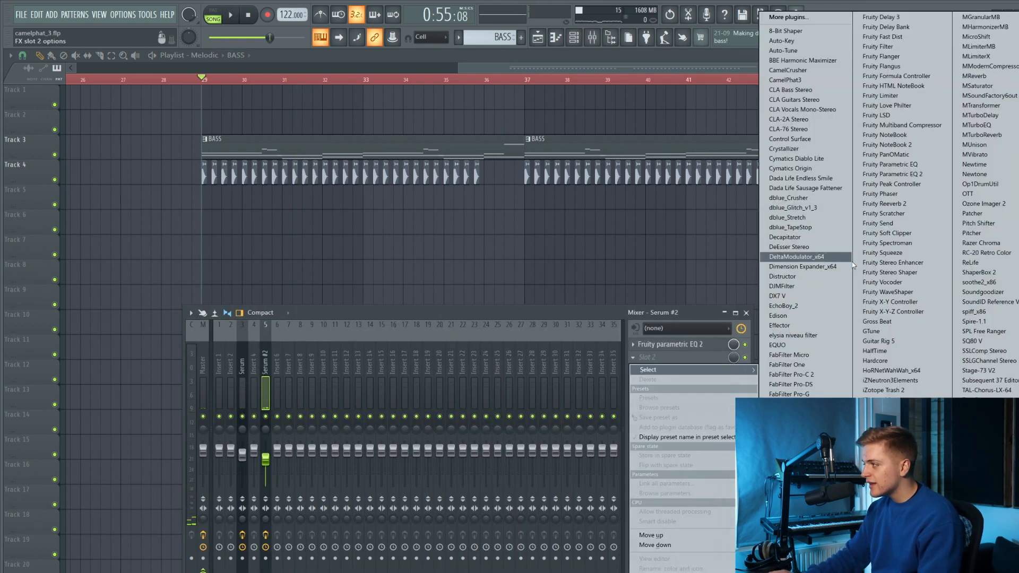
click(878, 185)
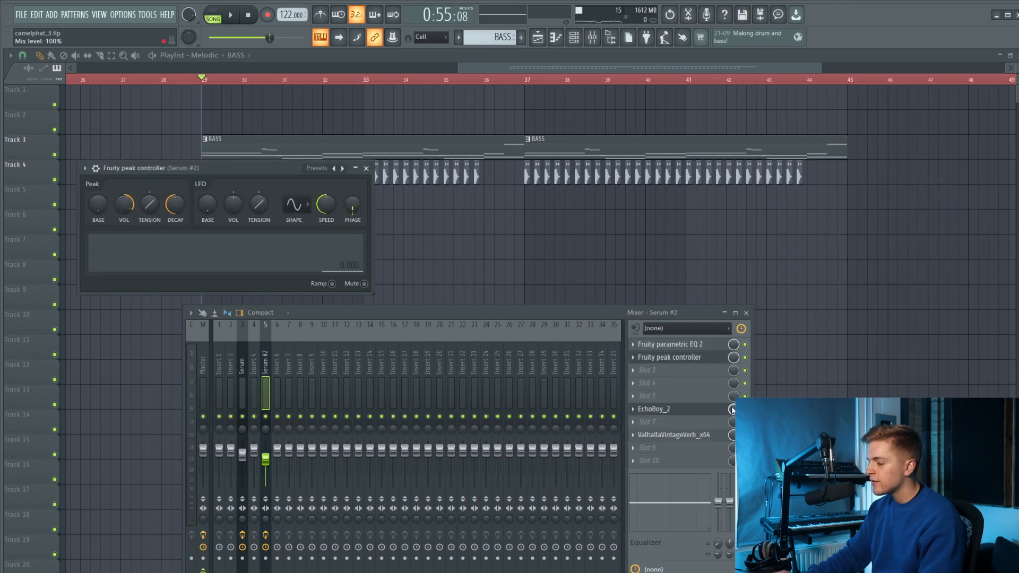
Link the EchoBoy_2 slot's mix level to the peak controller's Peak output, using a different mapping formula from the default.
click(767, 522)
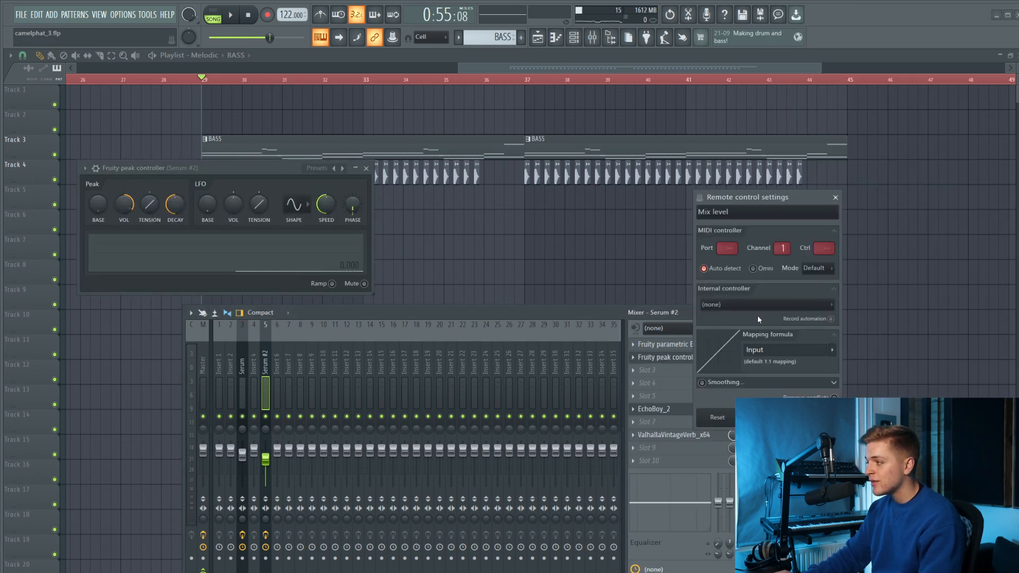
click(741, 304)
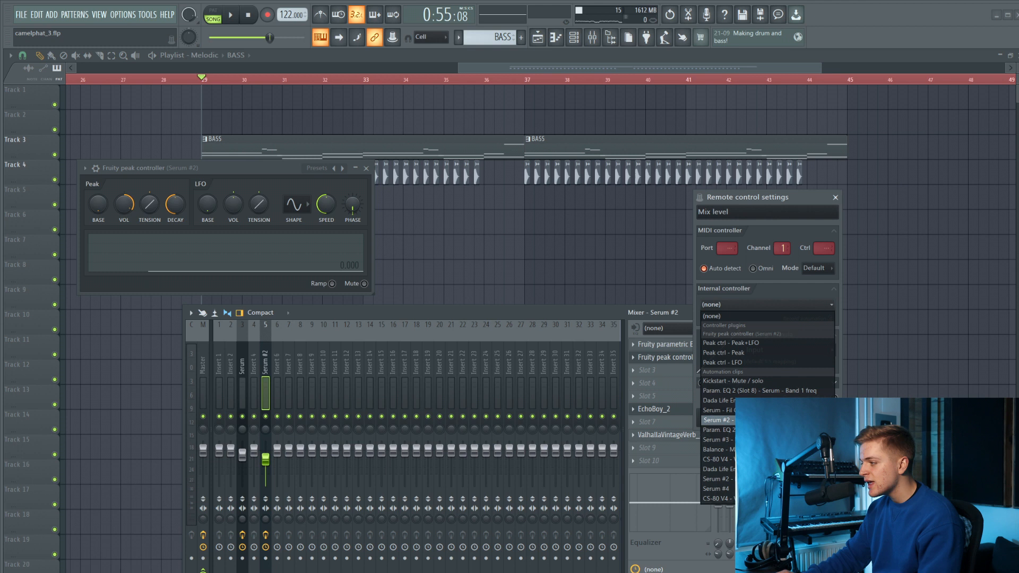
click(745, 353)
click(831, 350)
click(843, 382)
click(814, 418)
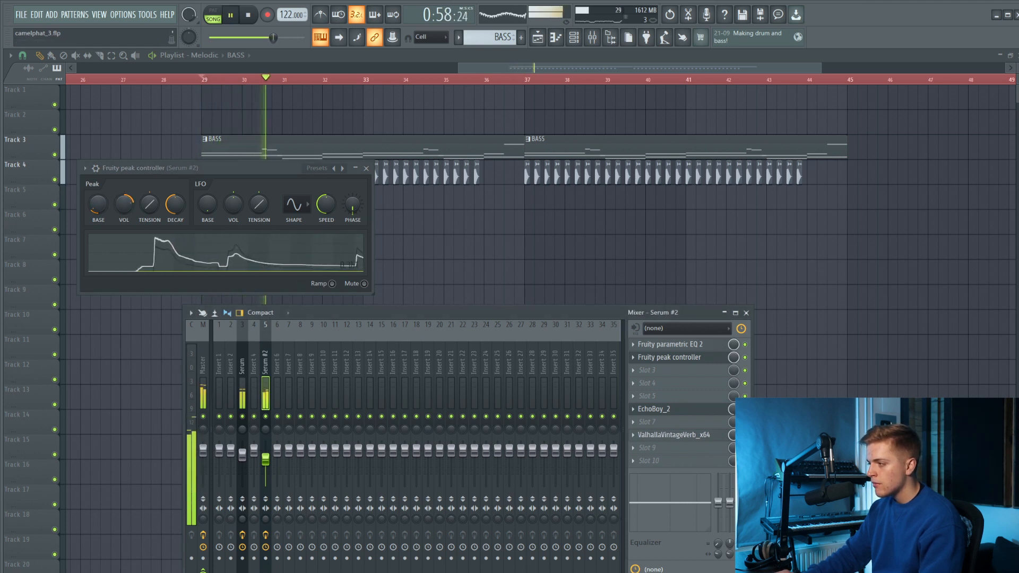
Link the ValhallaVintageVerb slot's mix level to Peak ctrl - Peak as well, changing its mapping formula from the default.
click(746, 304)
click(763, 360)
click(746, 305)
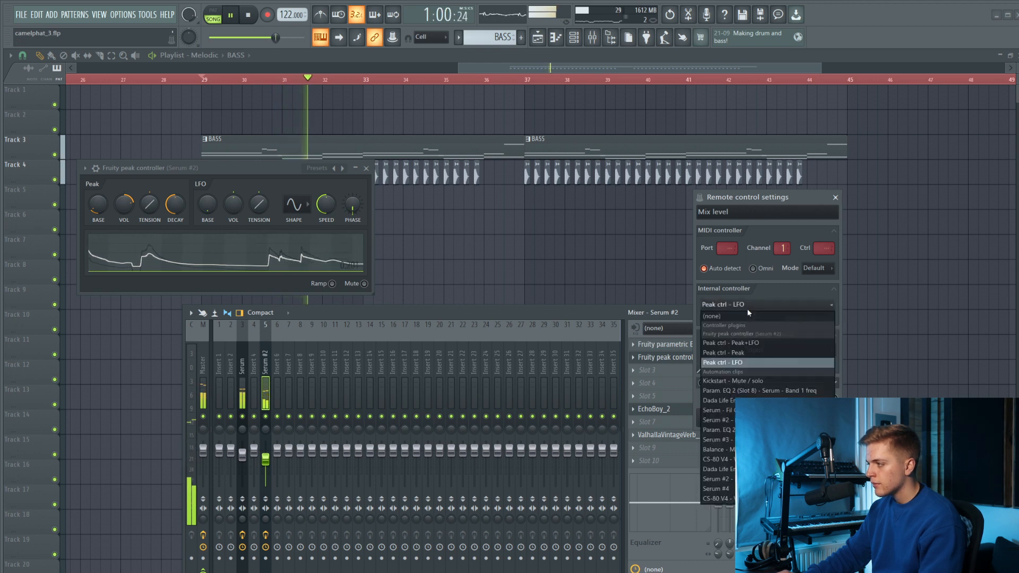
click(756, 353)
click(831, 350)
click(844, 381)
click(800, 412)
Play the track and slightly adjust the ValhallaVintageVerb decay on the Serum #2 mixer track.
key(space)
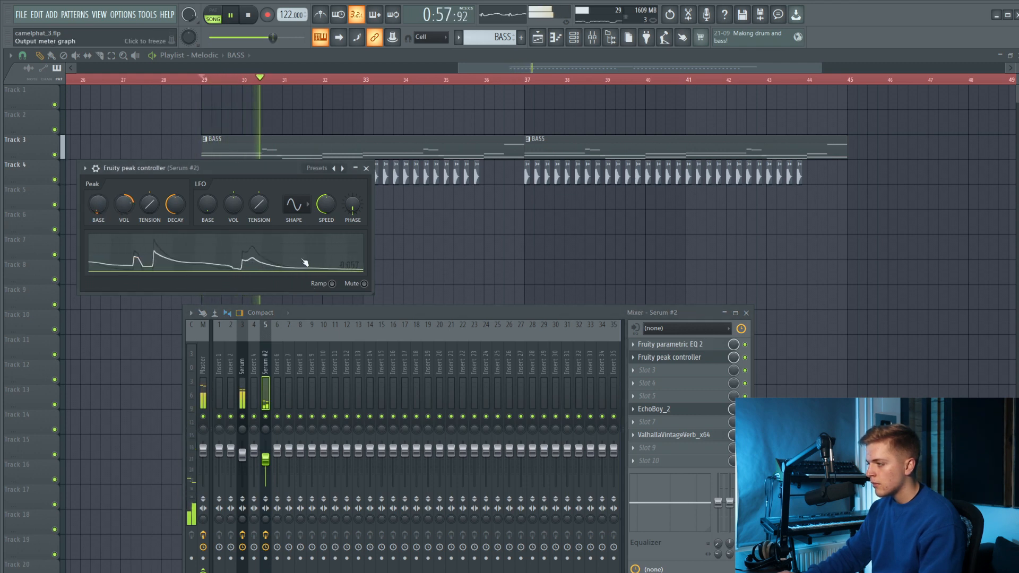
click(684, 436)
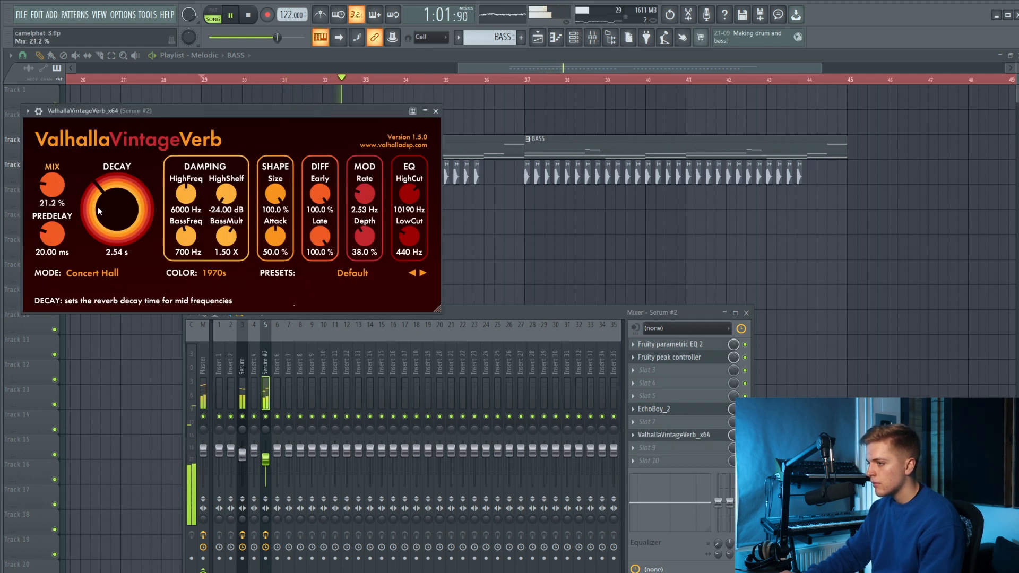
drag(102, 196, 102, 200)
click(435, 111)
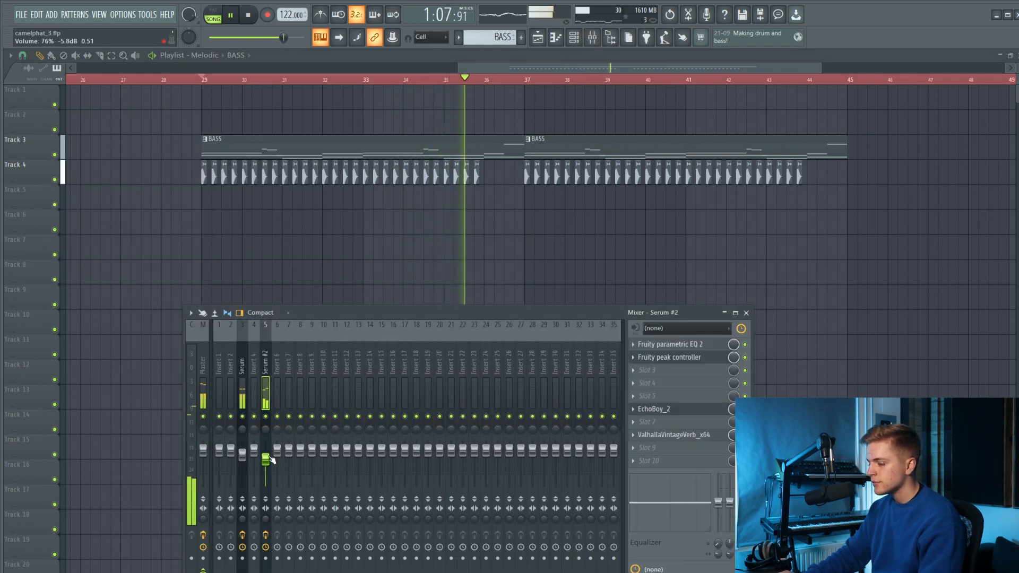
Create an automation clip for the last tweaked Serum #2 parameter and place it on Track 2 starting at bar 29.
click(575, 41)
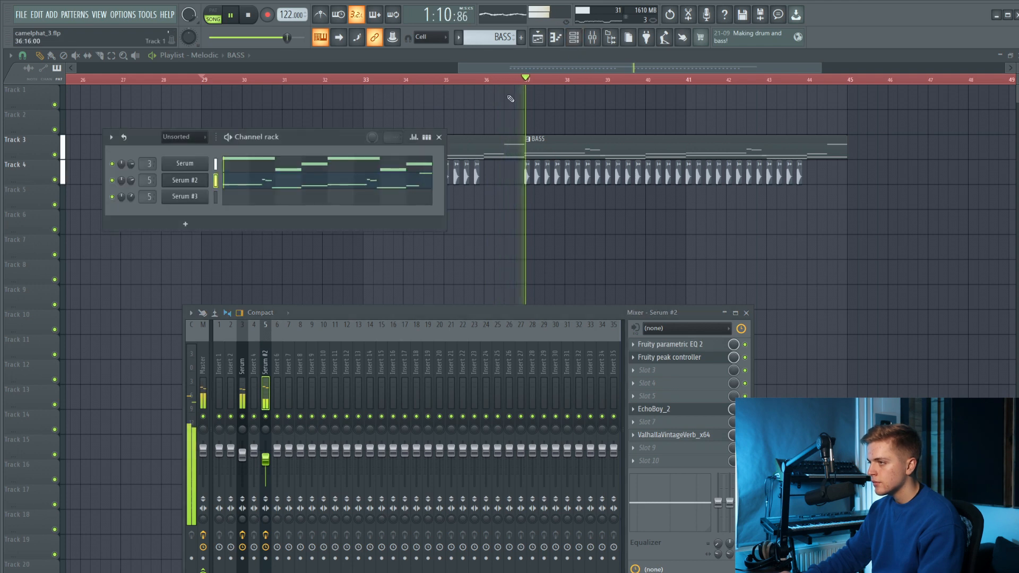
key(space)
click(195, 183)
click(147, 13)
mouse_move(185, 145)
click(297, 214)
scroll(821, 273, down, 5)
drag(156, 90, 477, 112)
key(space)
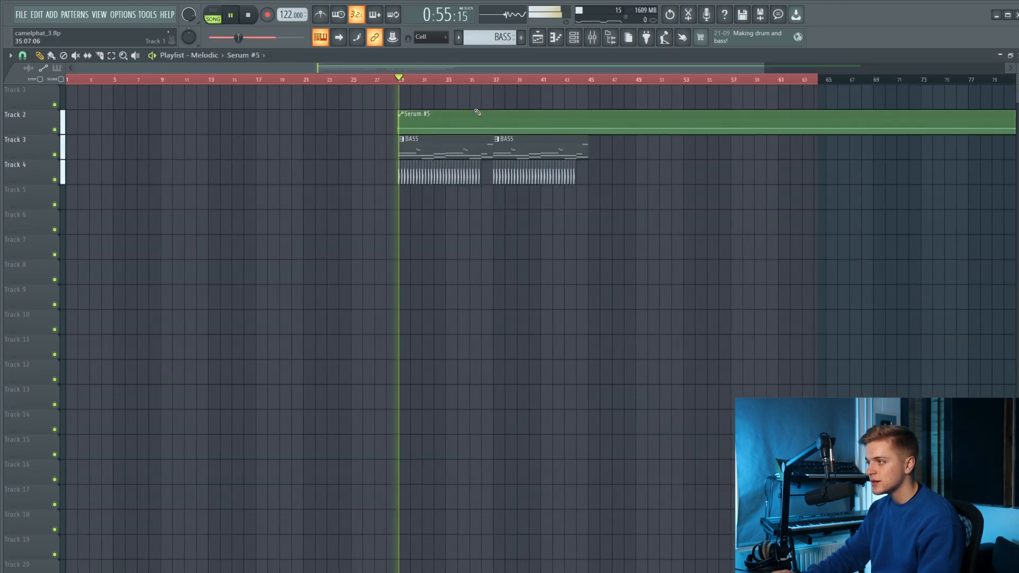
Copy the first automation point's value and paste it (38%) into a new point at 30:07.
scroll(430, 159, up, 5)
right_click(262, 131)
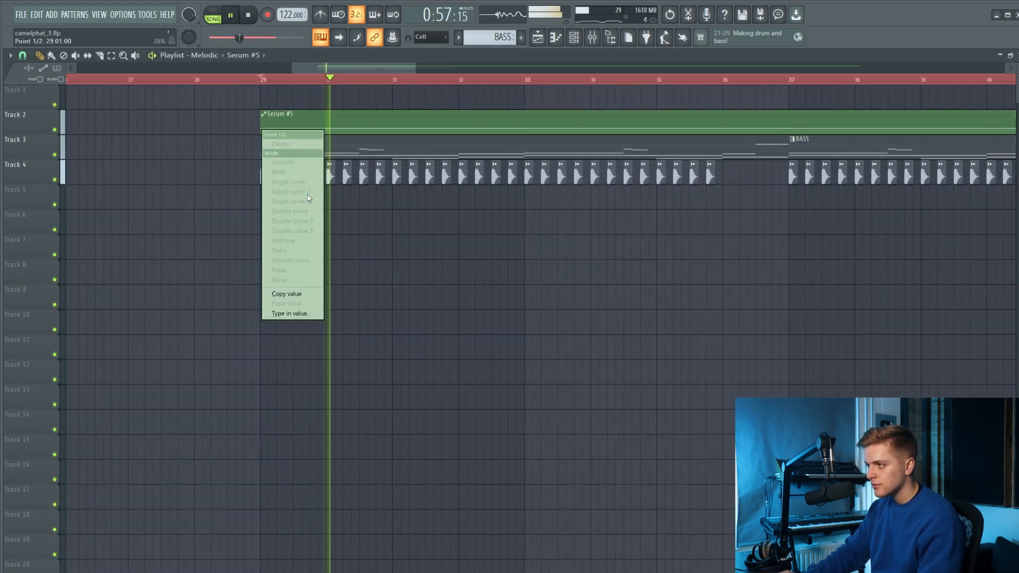
click(300, 293)
key(space)
key(space)
right_click(350, 129)
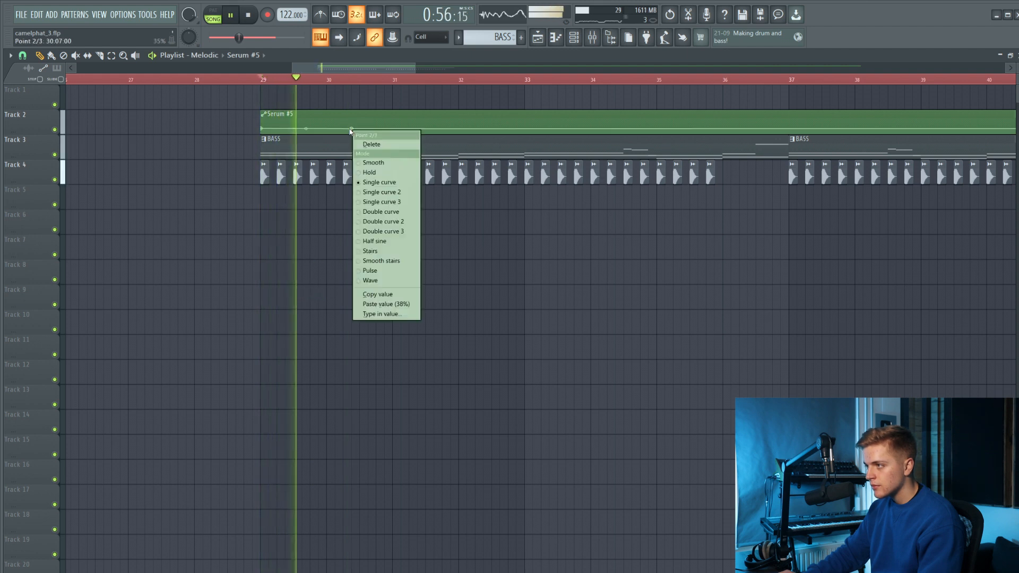
click(387, 304)
Shape a peak of about 68% at 30:09 in the automation, falling back to a pasted 38% point at bar 31.
right_click(362, 122)
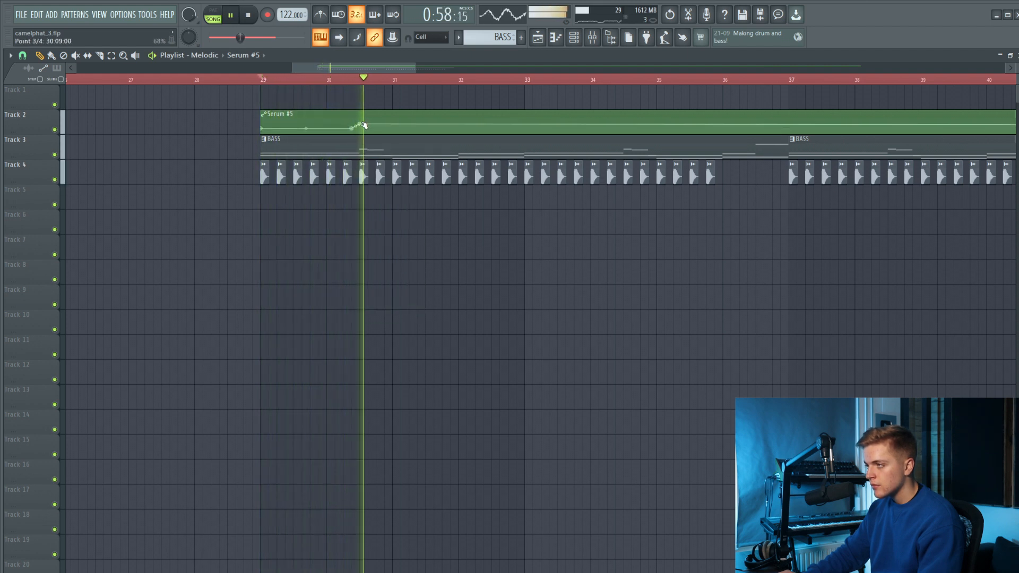
key(space)
drag(362, 127, 394, 130)
right_click(394, 130)
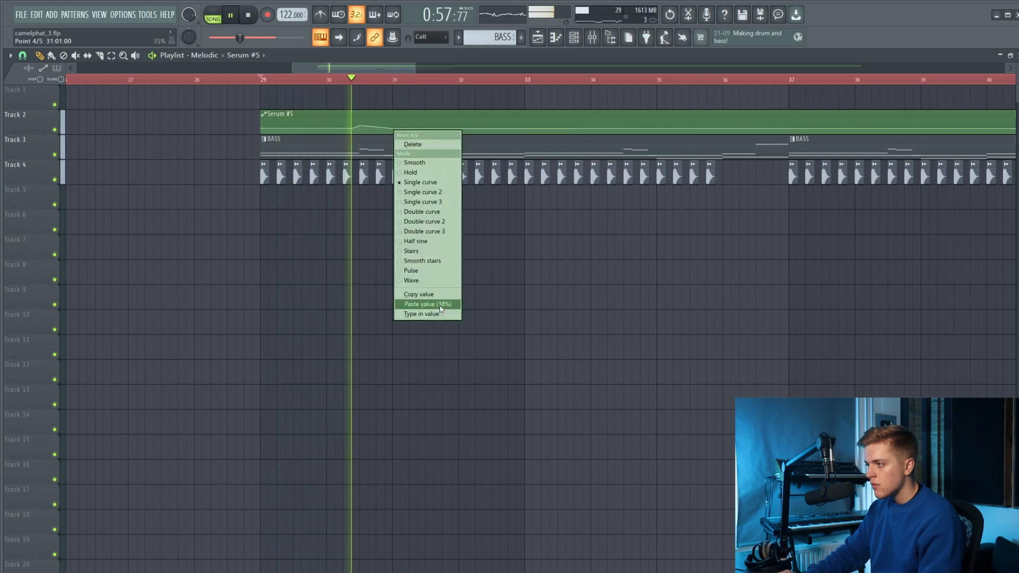
click(441, 306)
Add an automation point at about bar 32 with the copied 38% and a raised point of about 52% near bar 33.
scroll(374, 136, up, 3)
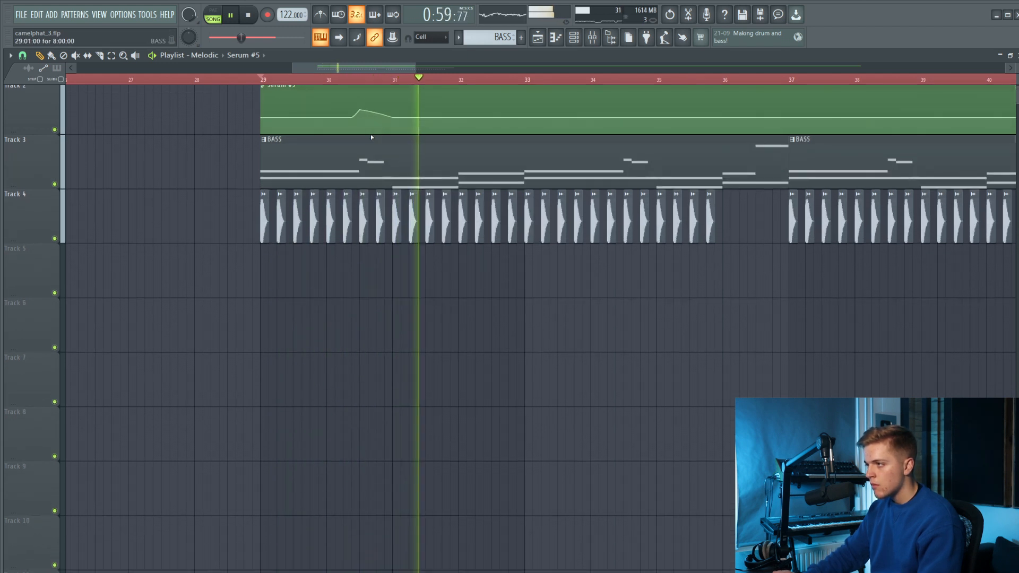
scroll(370, 135, up, 3)
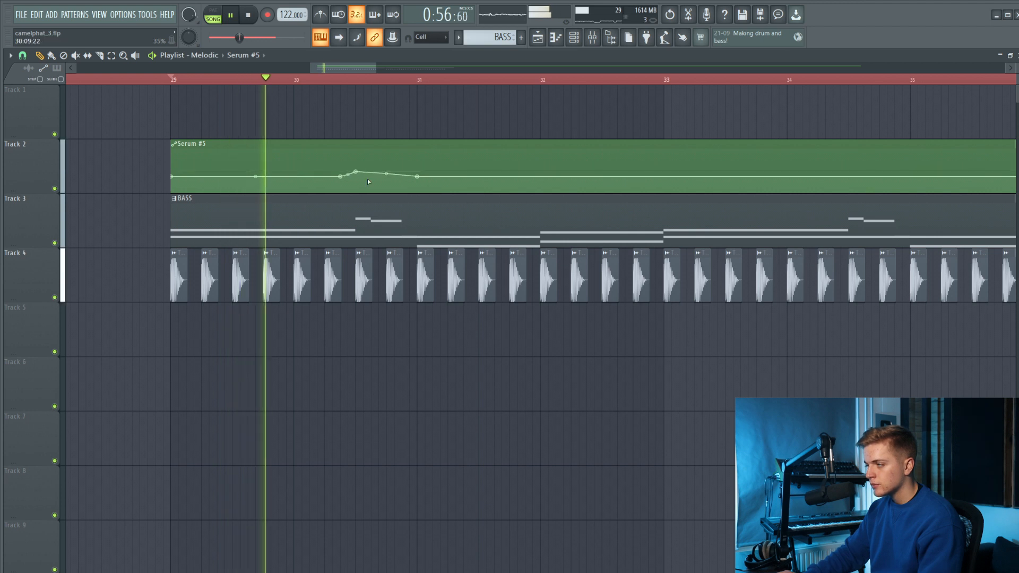
scroll(367, 179, down, 3)
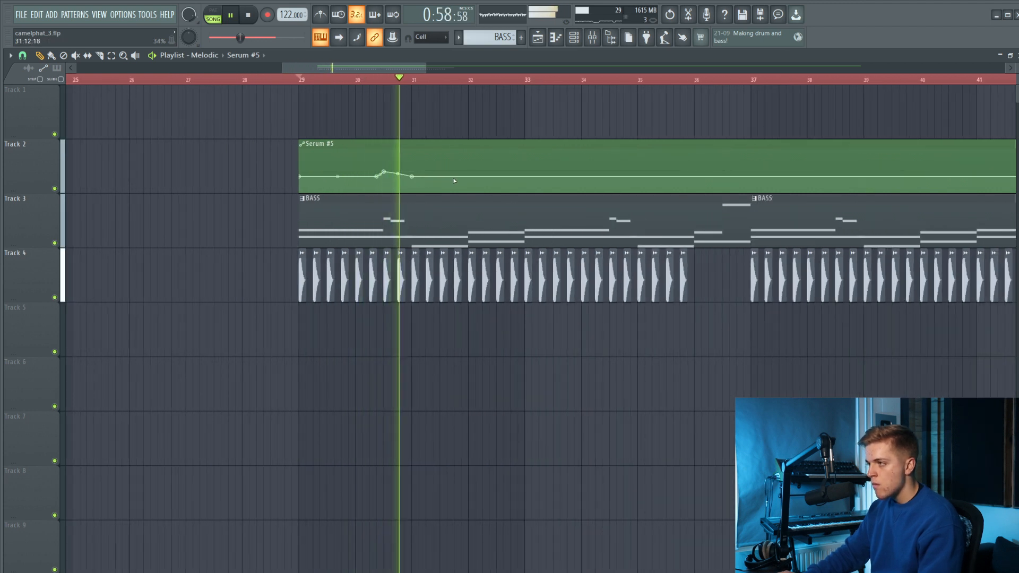
right_click(471, 177)
right_click(471, 177)
click(519, 351)
right_click(523, 174)
drag(523, 174, 525, 172)
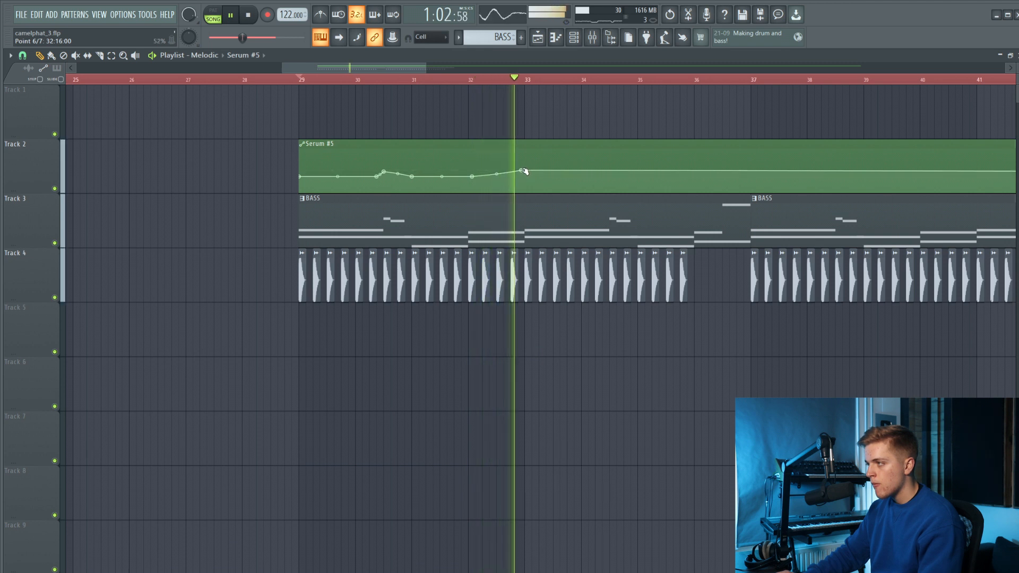
Replay the section and add an automation point at about bar 35 with the copied 38% value.
key(space)
key(space)
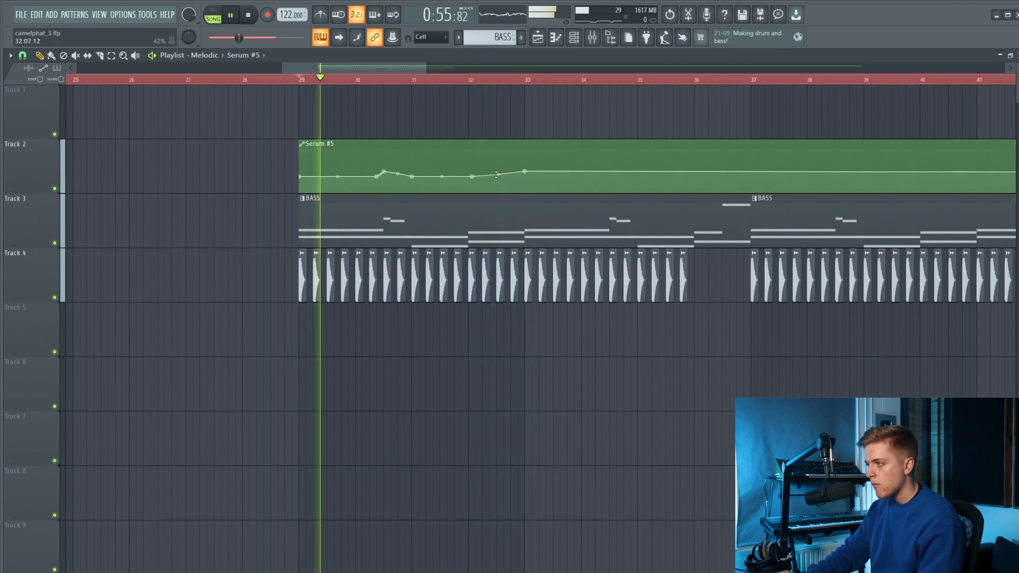
right_click(621, 178)
drag(621, 179, 643, 175)
right_click(641, 176)
click(672, 356)
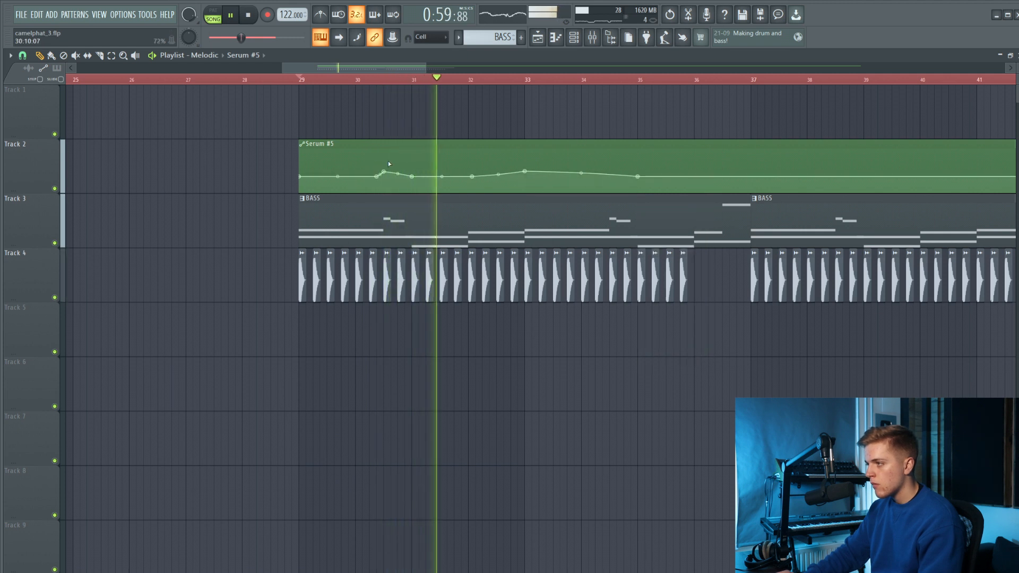
Add a small automation rise peaking mid-bar 36, between 38% points late in bar 35 and at 37:02.
scroll(502, 183, down, 2)
scroll(502, 181, up, 3)
scroll(502, 180, down, 3)
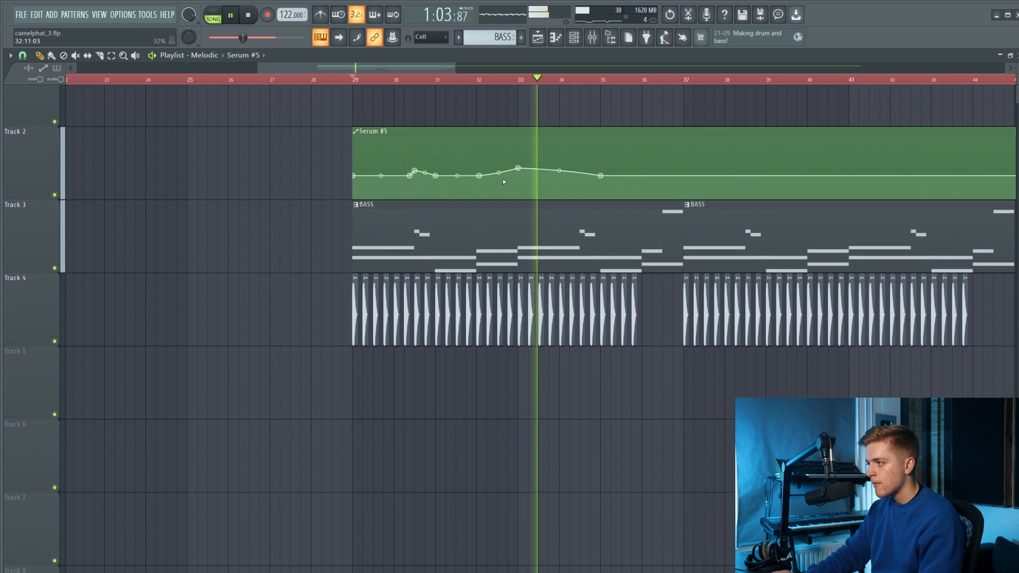
right_click(632, 177)
right_click(632, 177)
click(674, 352)
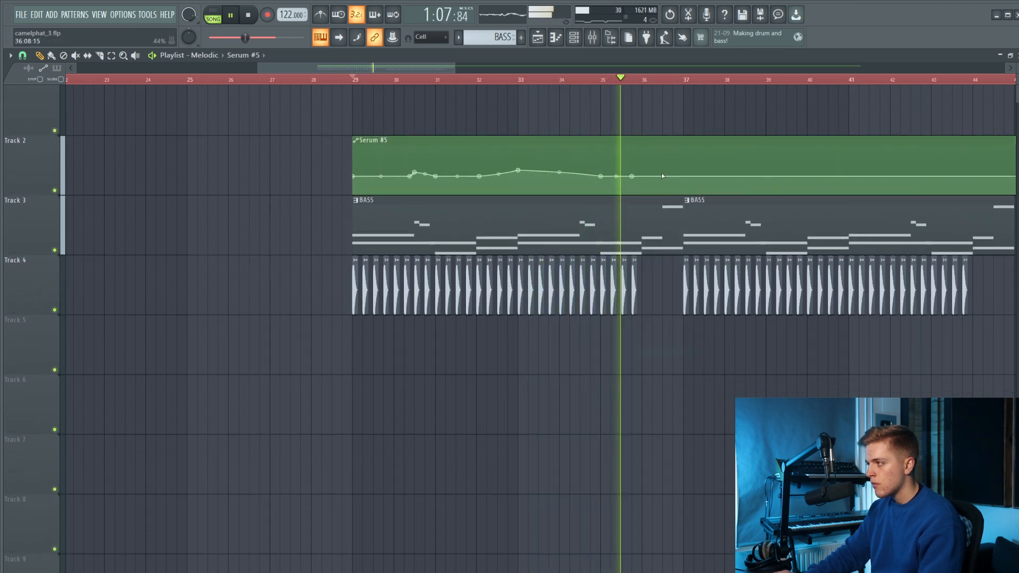
right_click(683, 177)
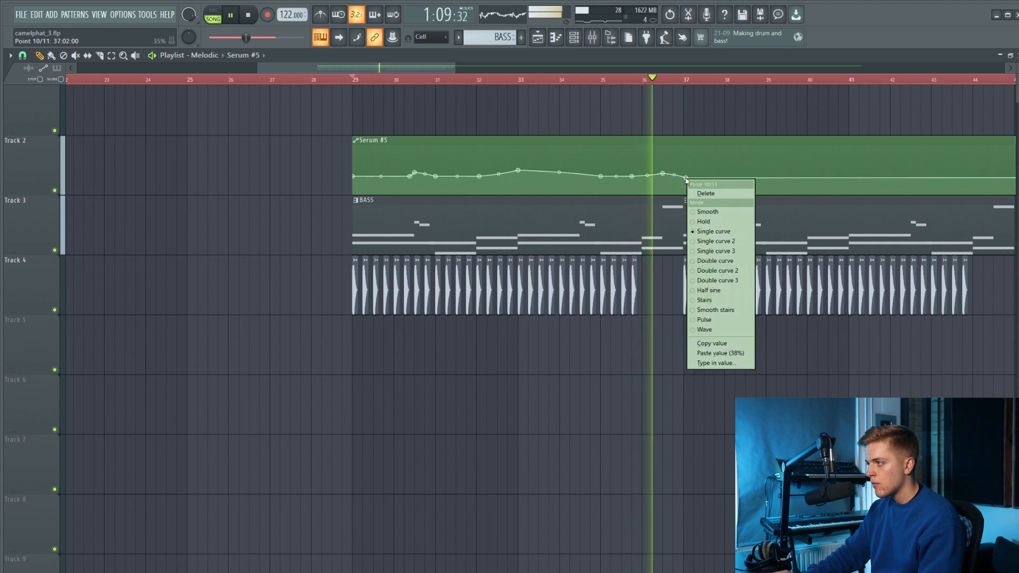
click(741, 353)
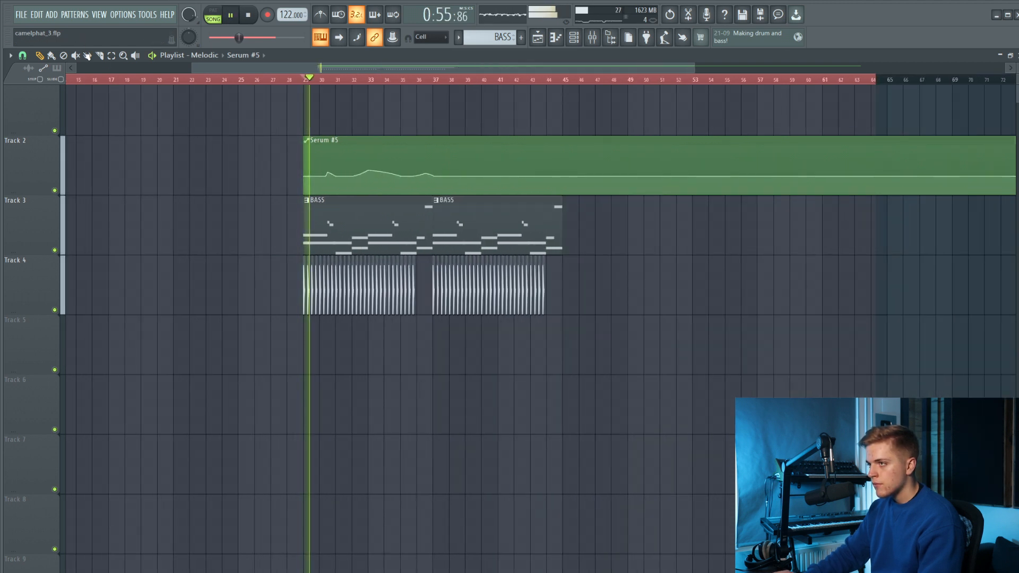
Slice the Track 2 automation clip at bar 37.
scroll(423, 182, up, 2)
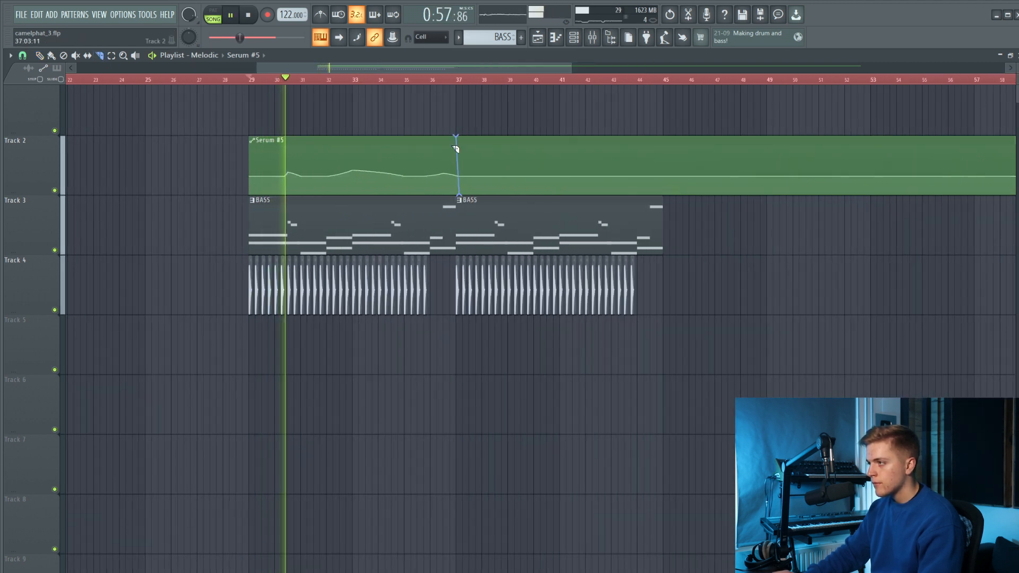
scroll(460, 197, up, 4)
drag(460, 197, 462, 129)
scroll(446, 140, down, 3)
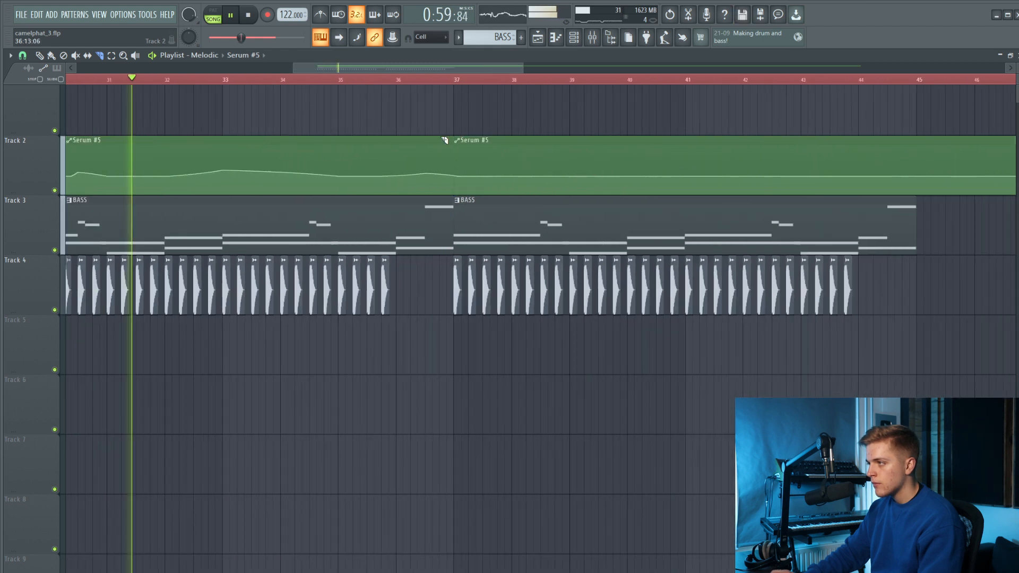
Delete the automation remainder after bar 37 and place a copy of the eight-bar automation clip there.
click(41, 56)
right_click(555, 161)
click(437, 145)
drag(463, 145, 450, 147)
Select all the short audio clips on Track 4 and move them down to Track 5.
scroll(459, 150, up, 2)
scroll(468, 157, down, 5)
scroll(598, 189, down, 1)
scroll(727, 220, up, 3)
drag(820, 279, 37, 288)
key(shift+Down)
scroll(689, 186, down, 3)
scroll(693, 183, up, 3)
scroll(439, 214, down, 3)
scroll(764, 210, up, 4)
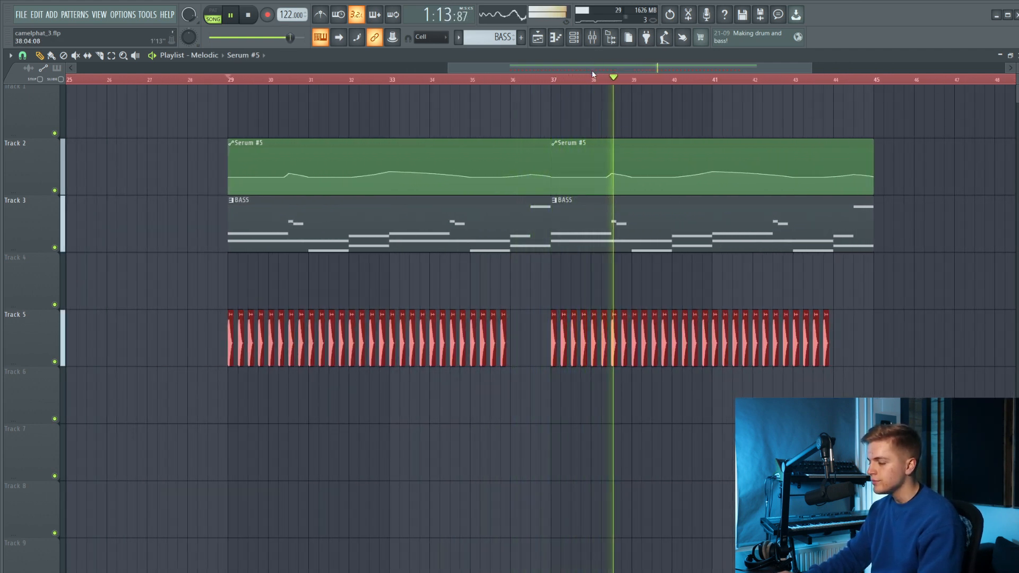
Stop playback and load The Glue compressor into slot 4 of the Serum #2 mixer track.
key(space)
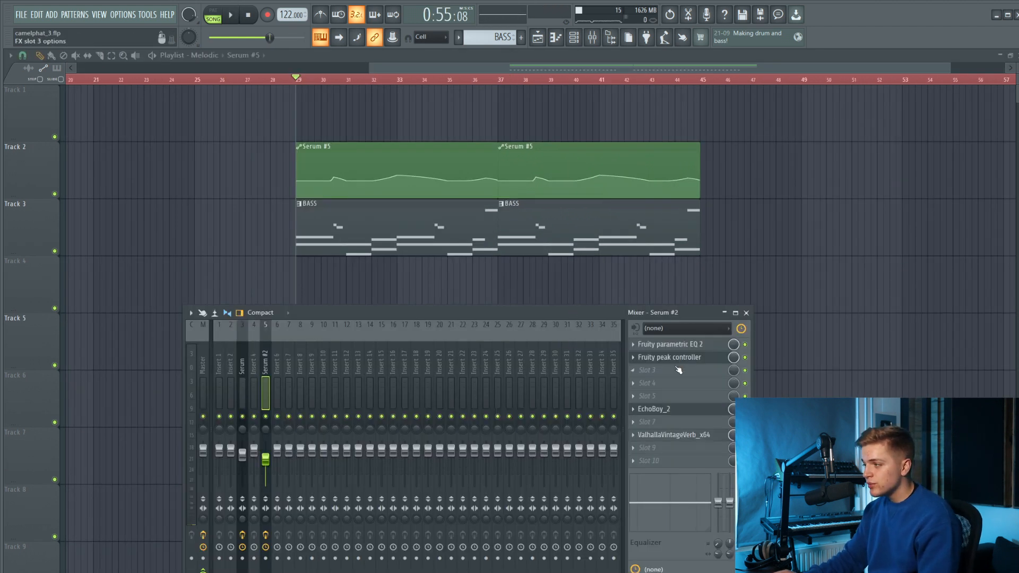
click(679, 382)
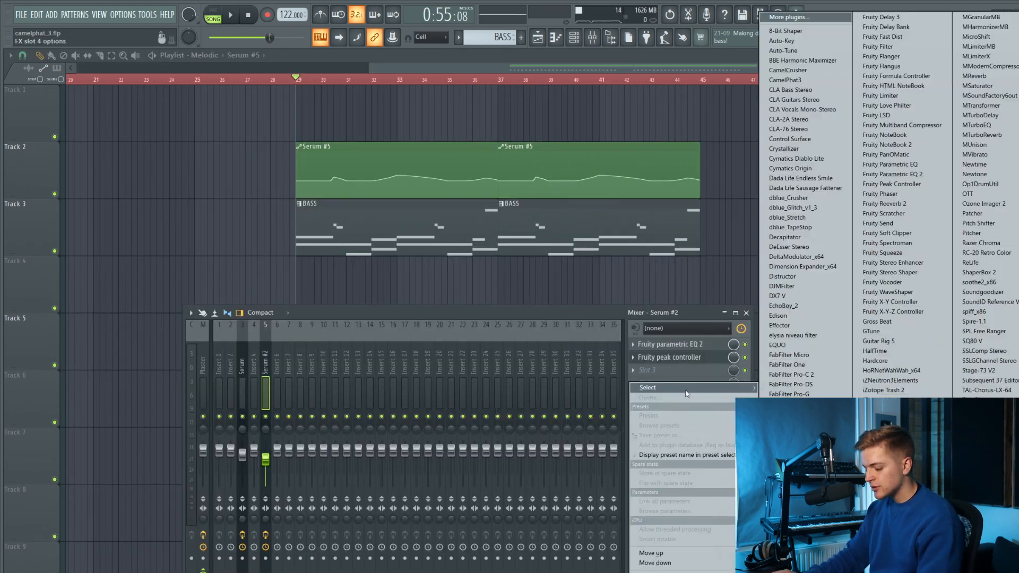
key(t)
key(Return)
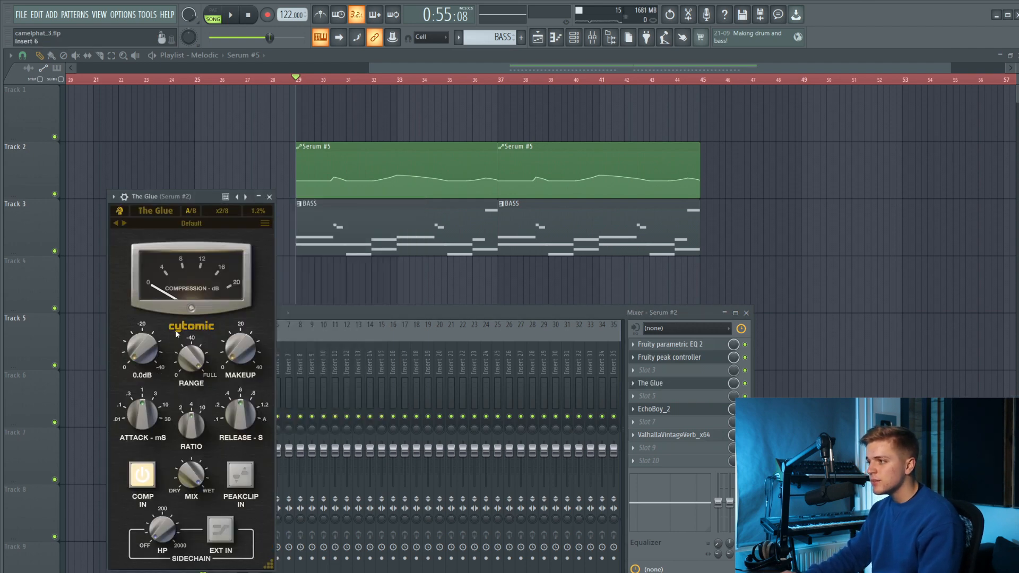
scroll(302, 157, up, 4)
scroll(291, 146, down, 5)
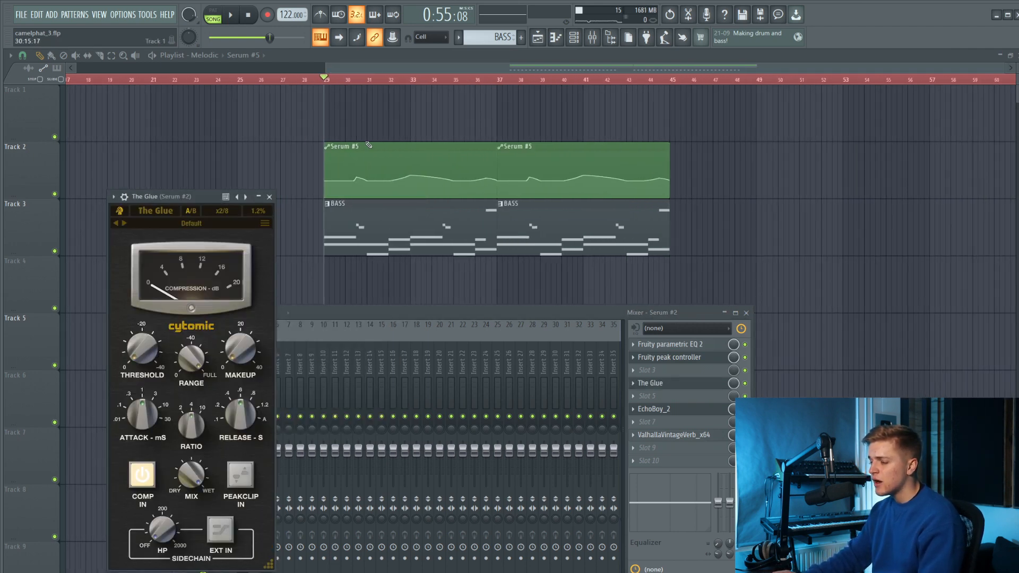
scroll(438, 162, up, 2)
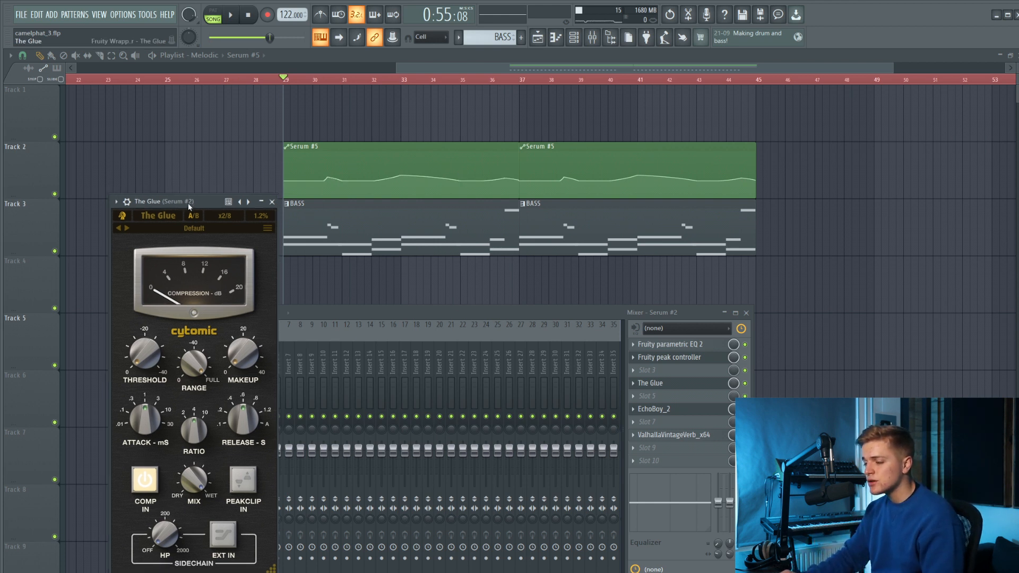
Lower The Glue's threshold on the Serum #2 track and raise its makeup gain to about 0.6 dB.
drag(159, 197, 212, 234)
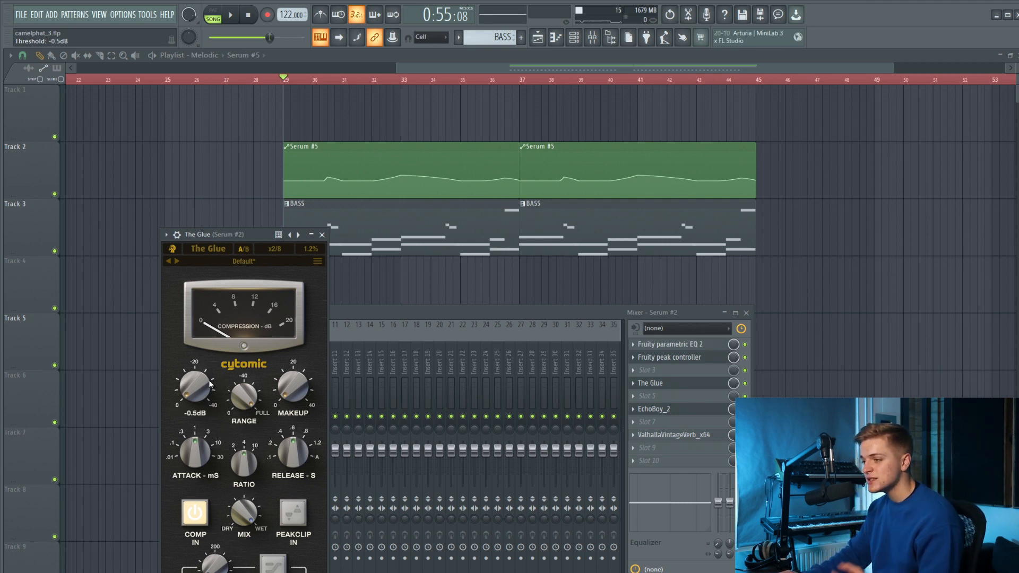
drag(206, 372, 199, 377)
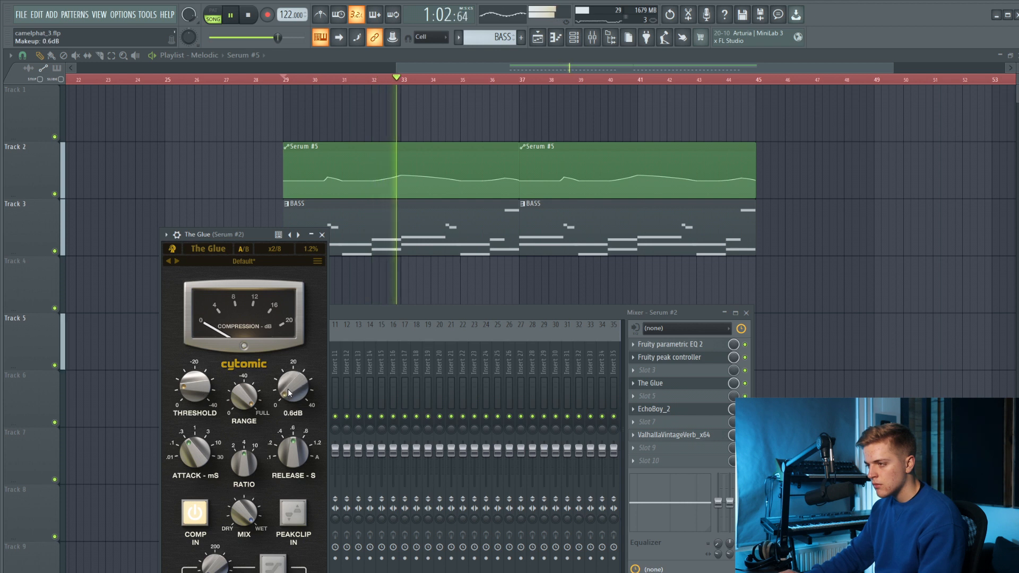
click(323, 235)
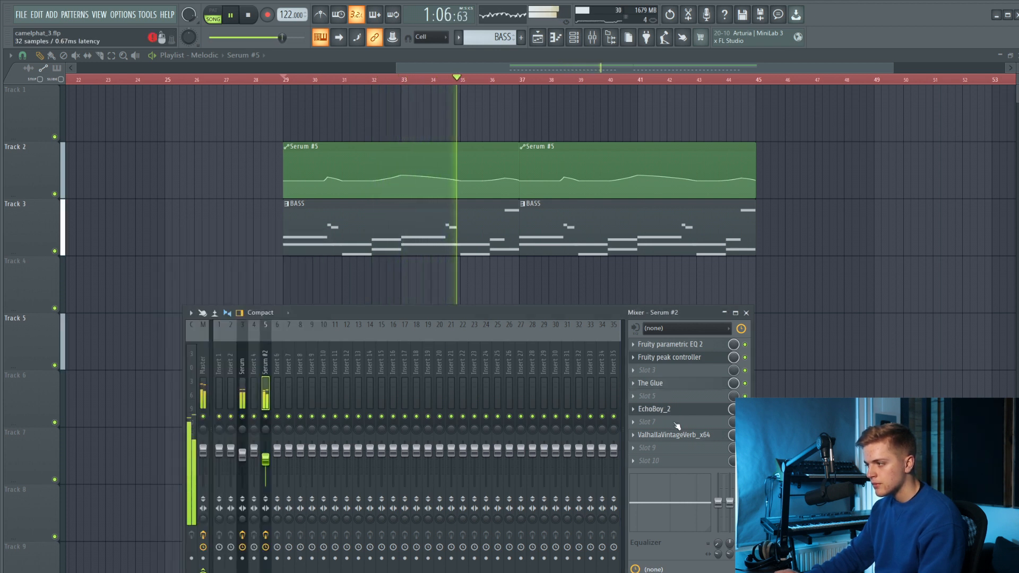
Load Kickstart 2 into slot 10 of the Serum #2 mixer track and set its mix to about 71%.
drag(677, 426, 674, 430)
key(space)
click(680, 461)
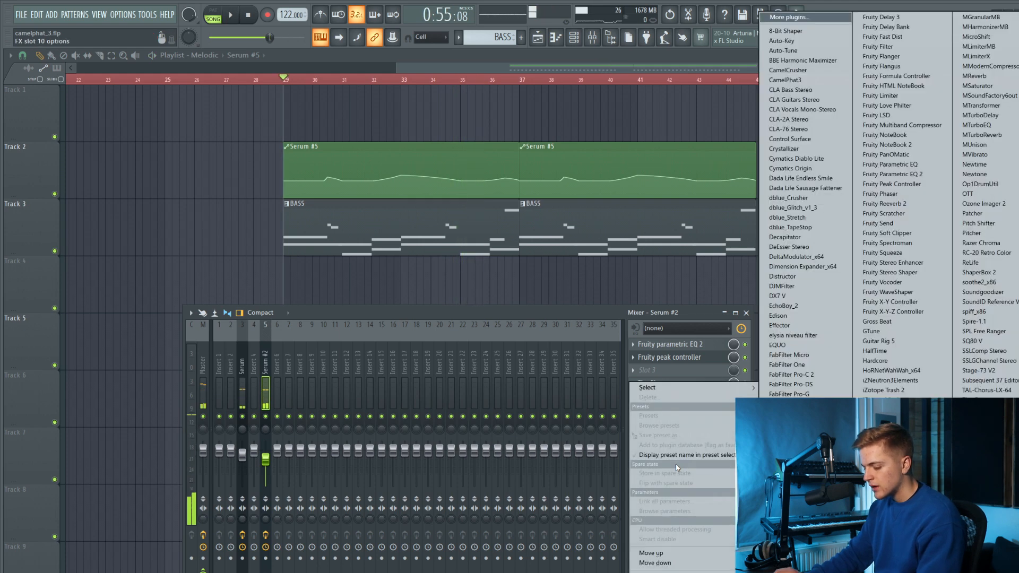
click(688, 386)
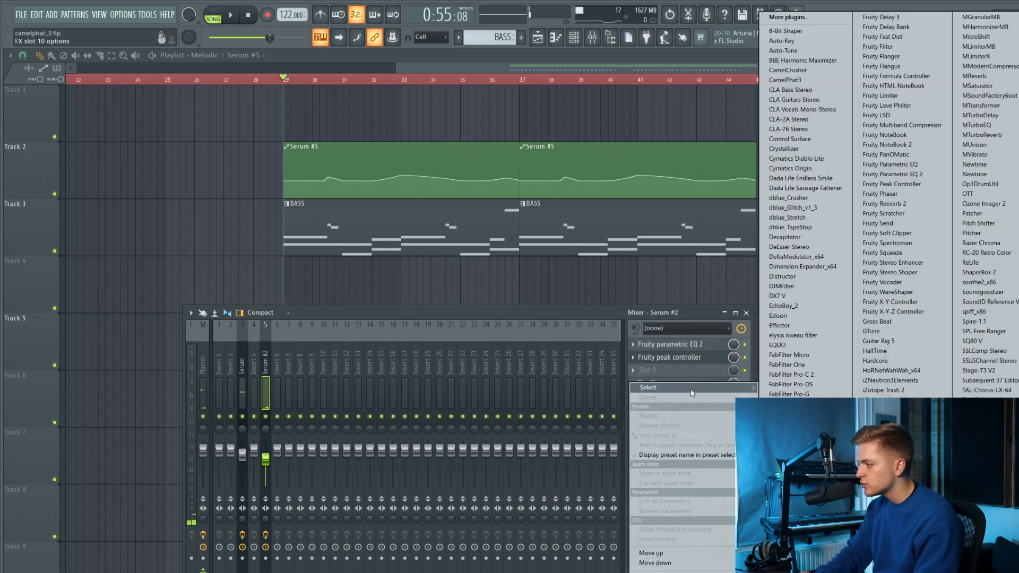
key(k)
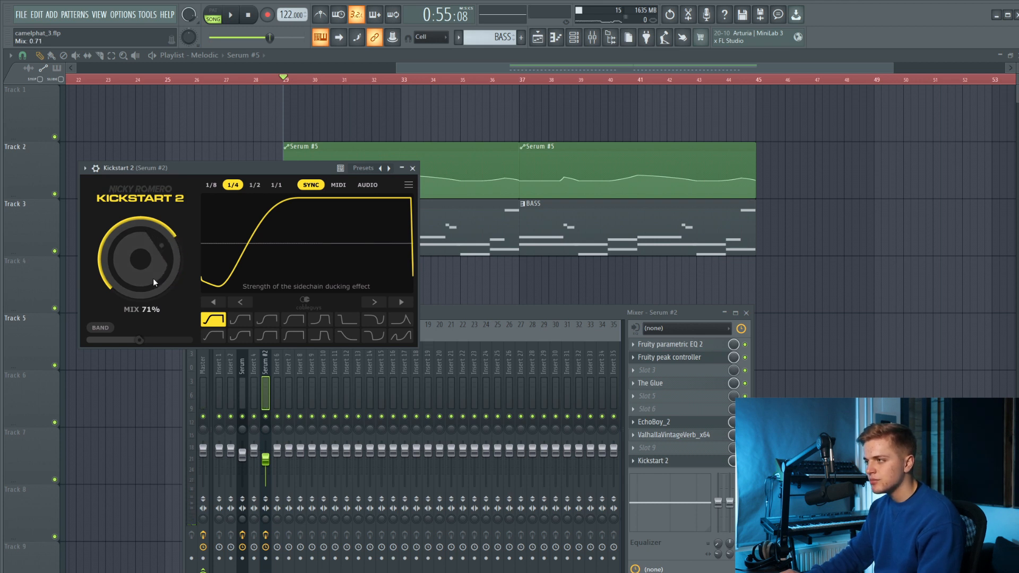
click(413, 168)
Load Fruity Stereo Enhancer into slot 5 of the Serum #2 track and set stereo separation to 38% separated.
key(space)
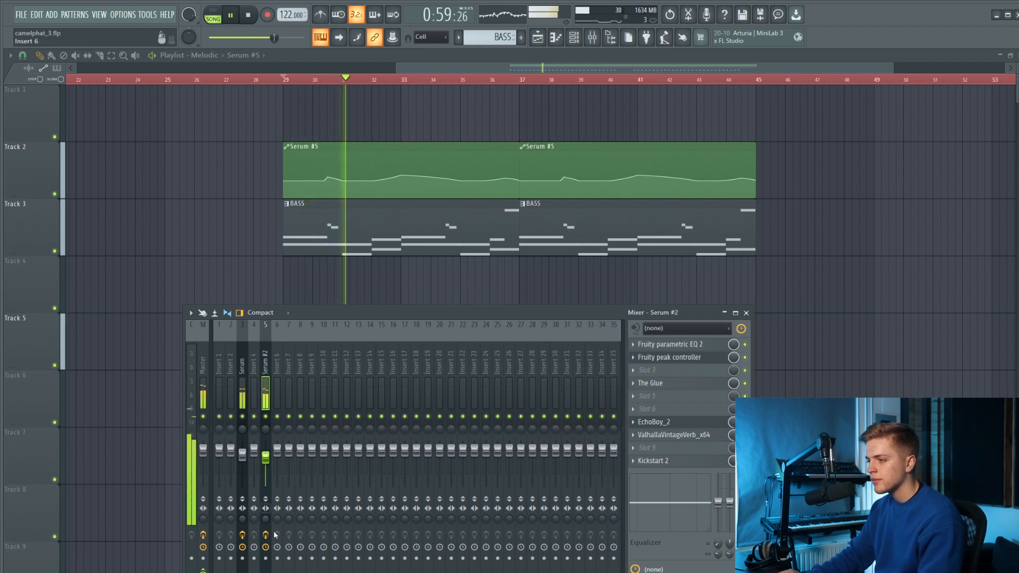
key(space)
click(691, 370)
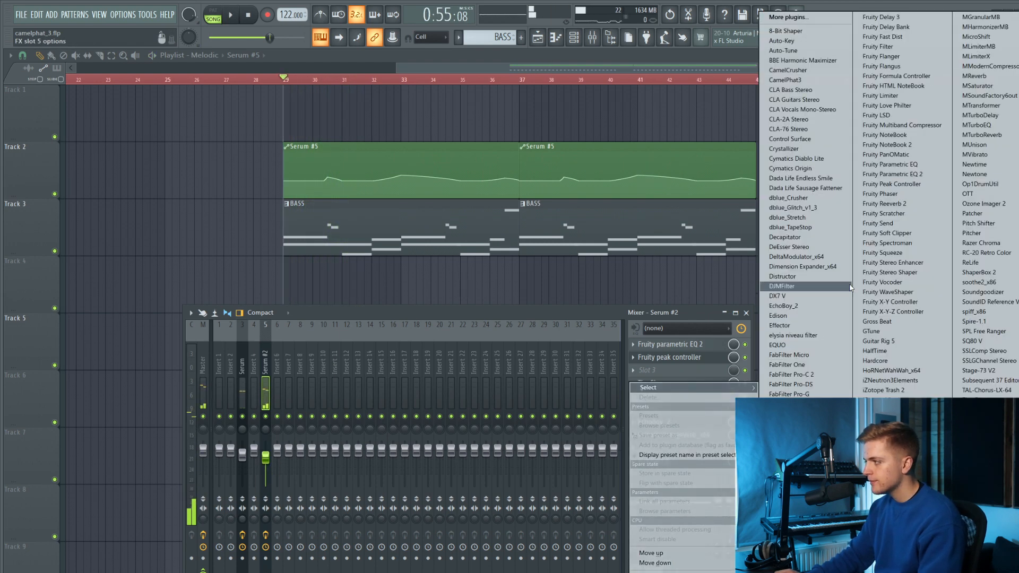
click(872, 262)
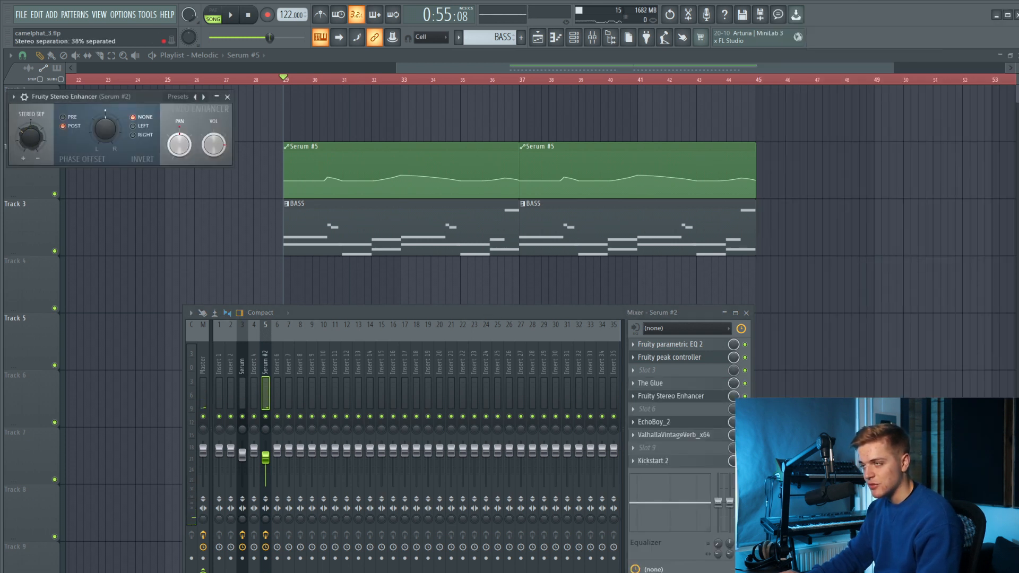
key(space)
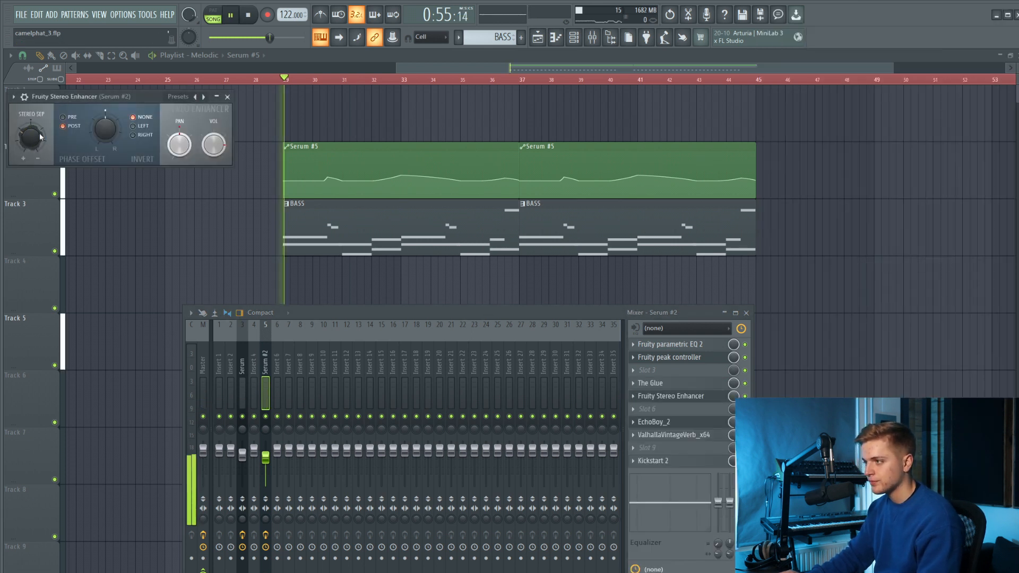
click(228, 97)
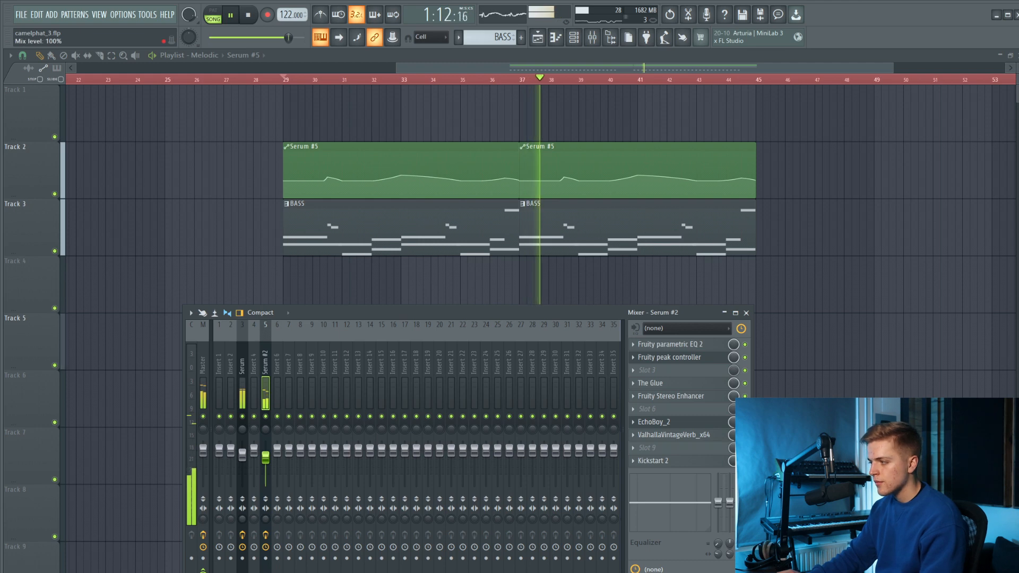
Stop playback and cut the Serum #2 notes out of the BASS pattern.
key(F9)
scroll(650, 297, down, 3)
scroll(759, 275, down, 3)
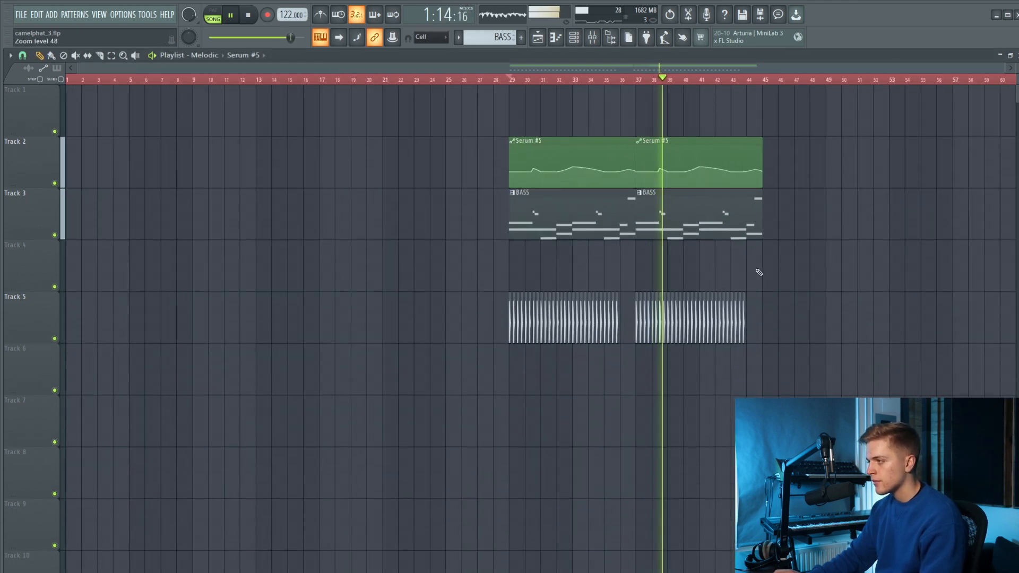
scroll(814, 259, up, 1)
scroll(757, 275, down, 1)
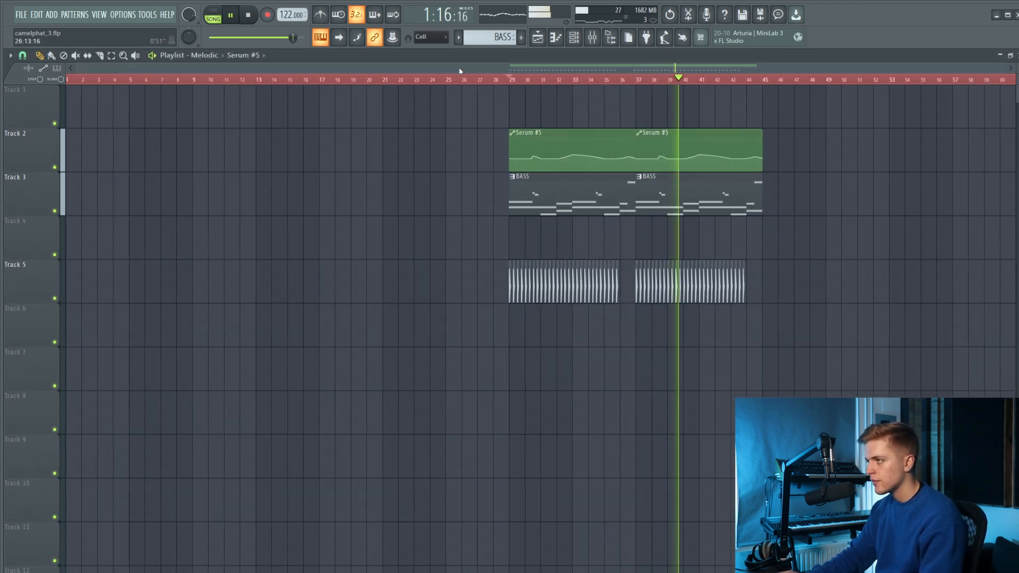
click(577, 41)
key(space)
click(531, 178)
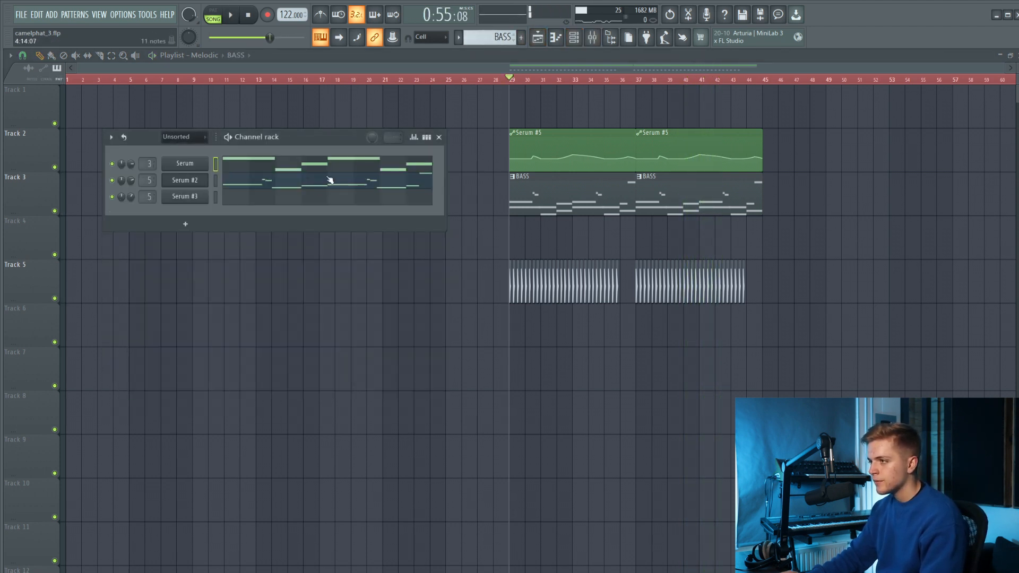
click(216, 180)
key(ctrl+x)
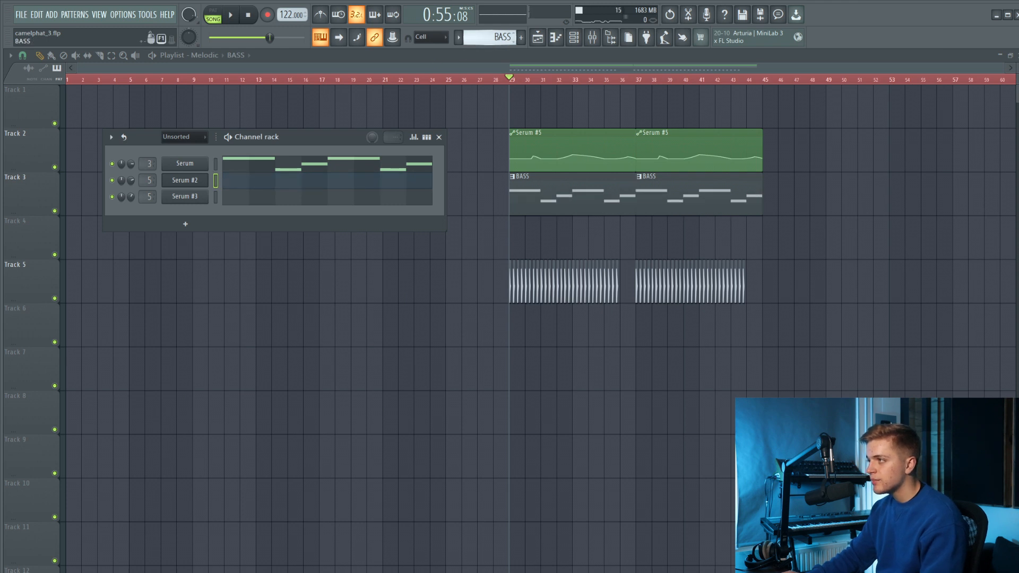
Put the cut Serum #2 notes in a LEADS pattern and place it on Track 4 at bars 29 and 37.
drag(491, 38, 491, 44)
click(510, 235)
key(space)
scroll(531, 237, up, 2)
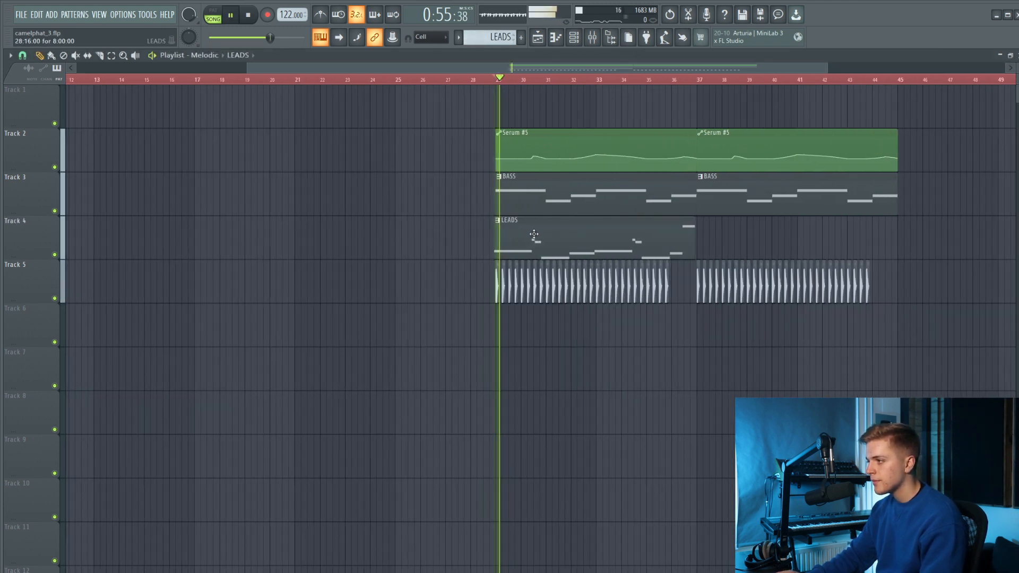
click(709, 242)
scroll(732, 240, up, 2)
scroll(737, 240, up, 1)
drag(736, 240, 709, 244)
scroll(711, 245, down, 4)
Select all the short audio clips on Track 5, move them down to Track 6, and stop playback.
drag(821, 284, 349, 309)
key(shift+Down)
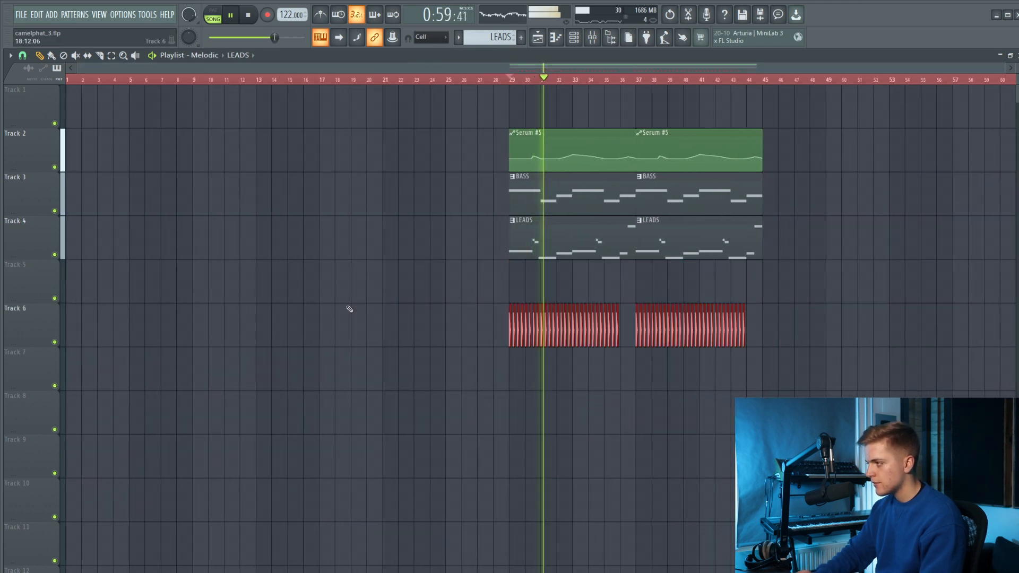
key(space)
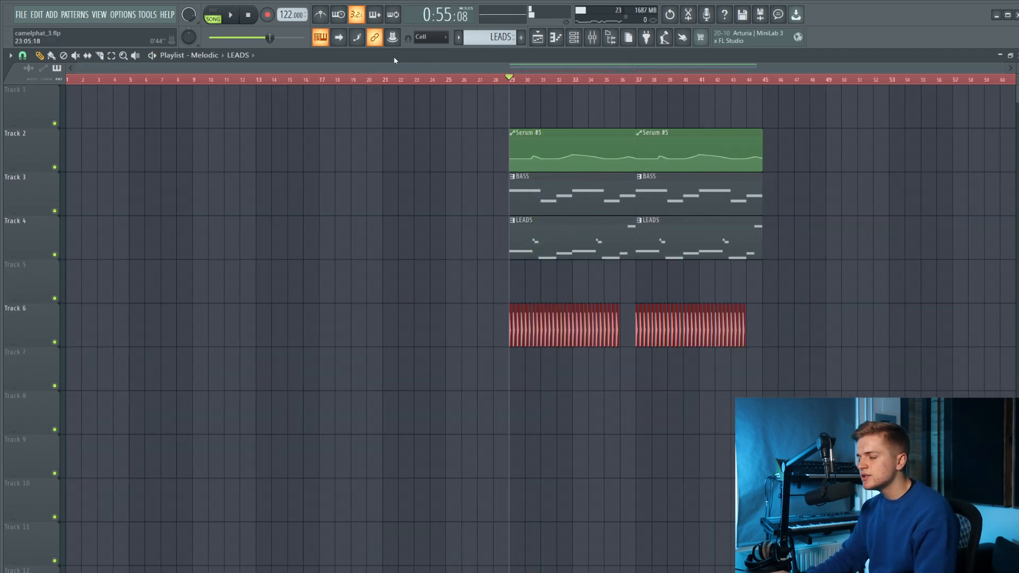
Switch to pattern mode on the BASS pattern and open the piano roll of Serum #3.
click(571, 47)
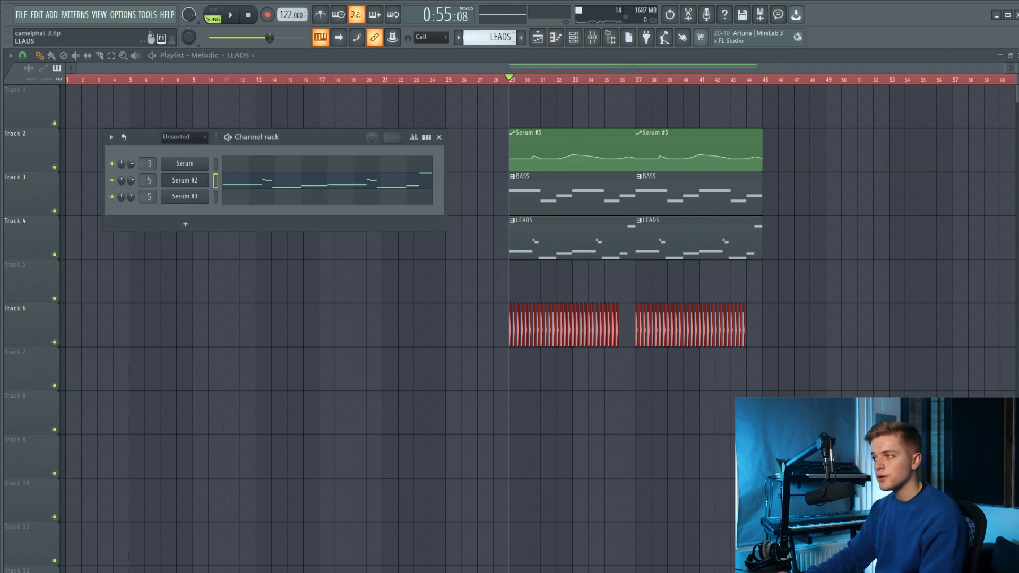
drag(493, 37, 493, 31)
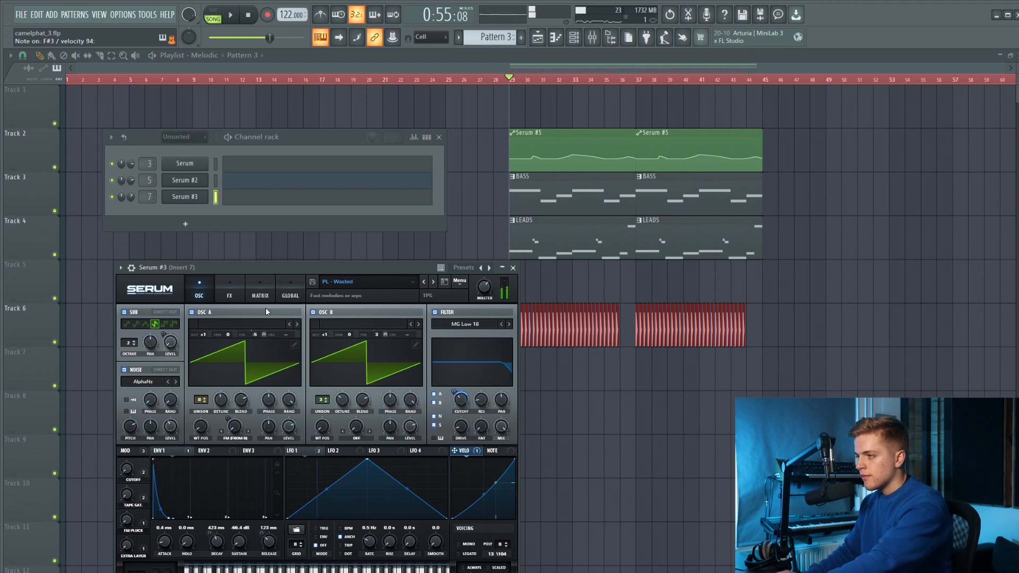
key(KP_Subtract)
click(220, 14)
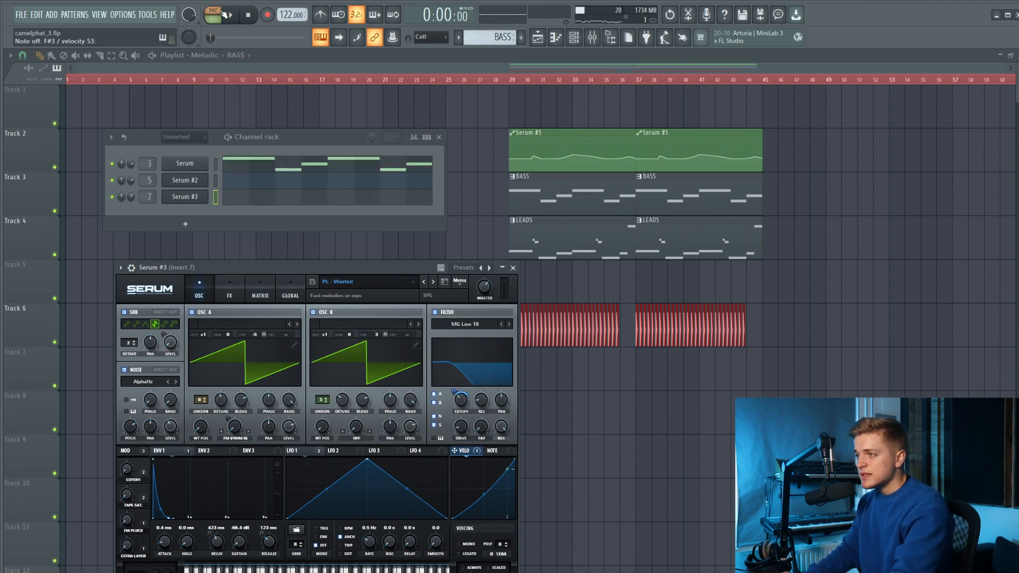
click(255, 199)
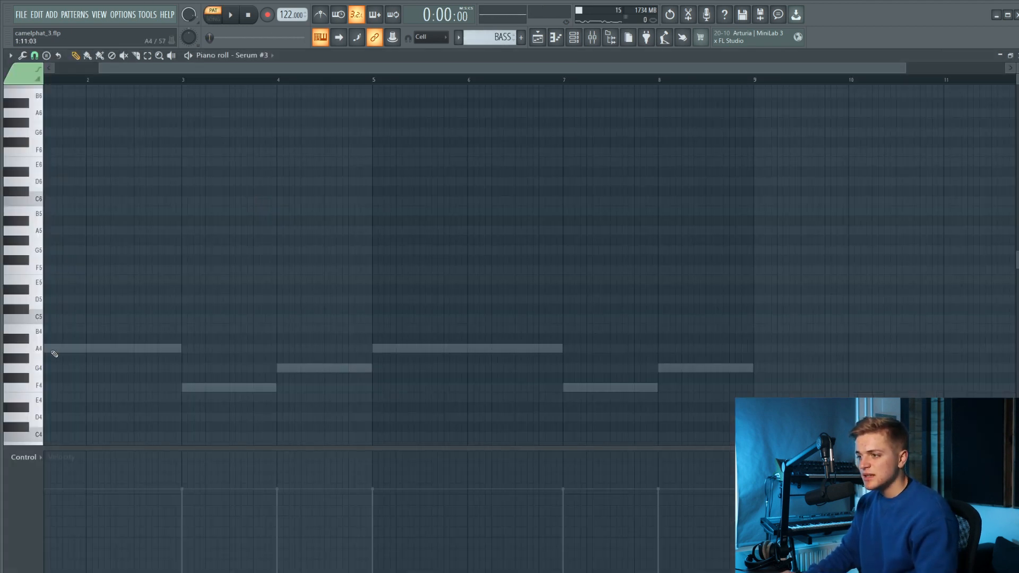
Draw two short A4 notes at the start of bar 1, followed by a C5 note.
scroll(39, 350, up, 3)
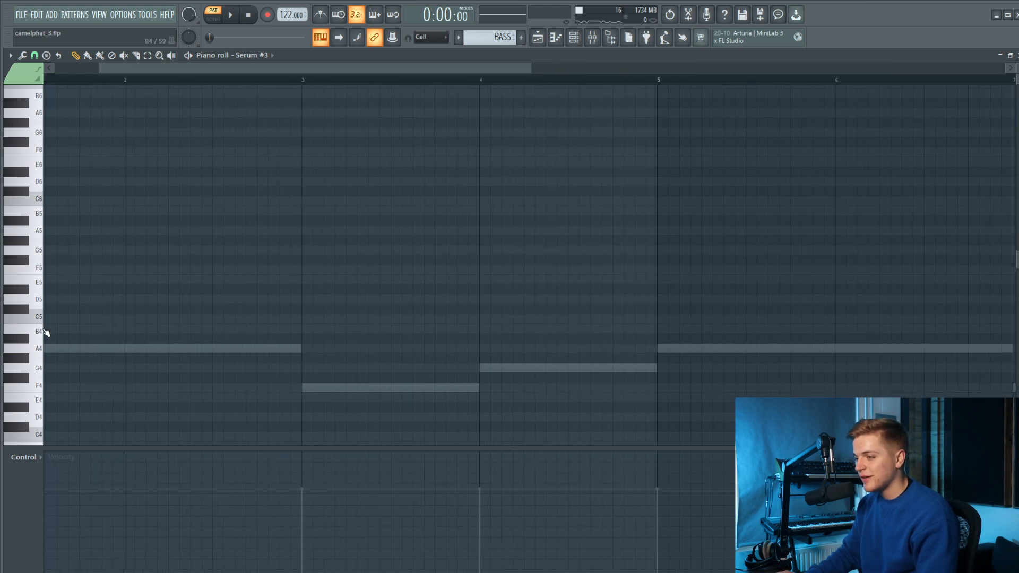
click(47, 351)
right_click(63, 350)
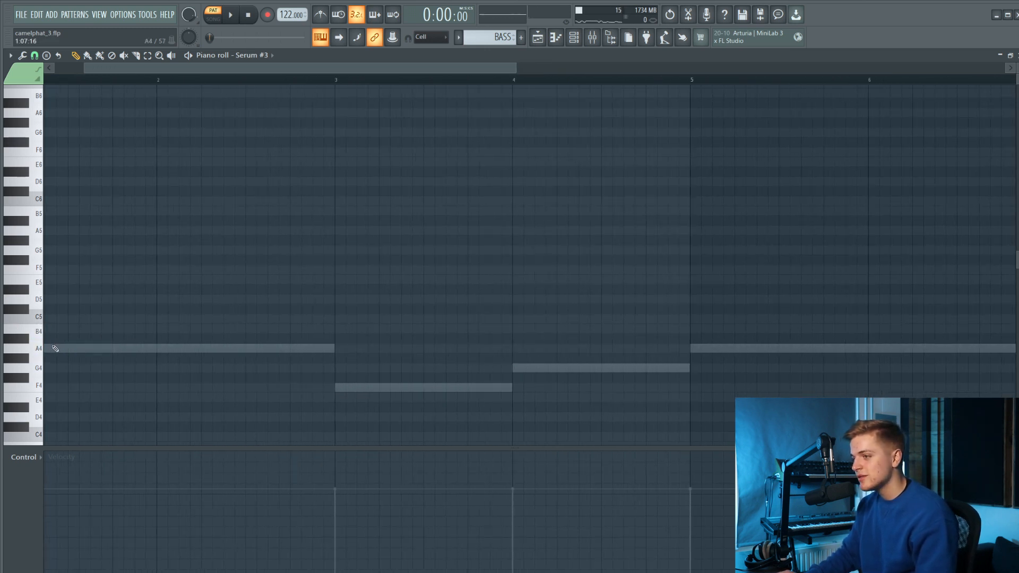
click(54, 350)
drag(97, 348, 3, 357)
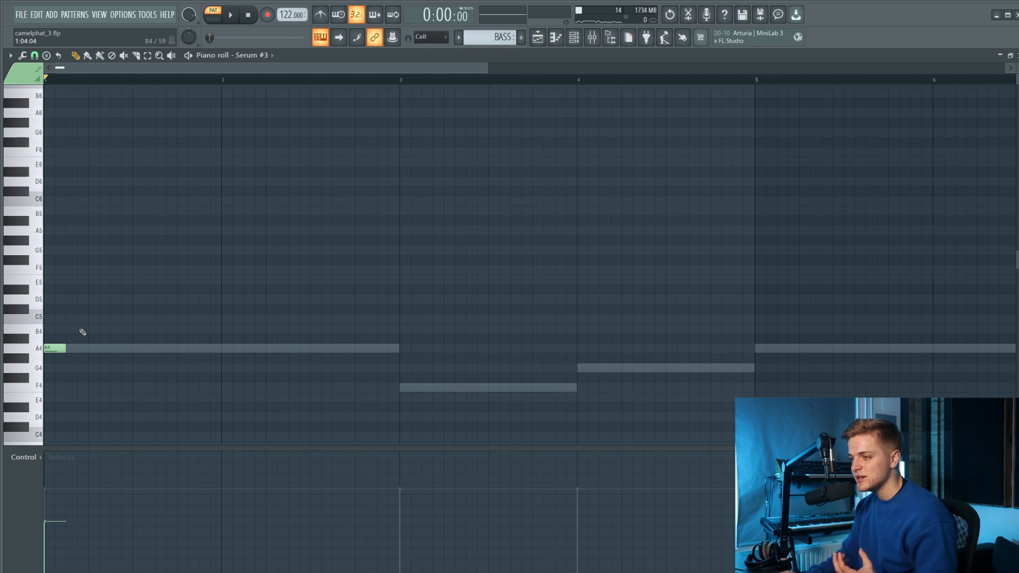
key(space)
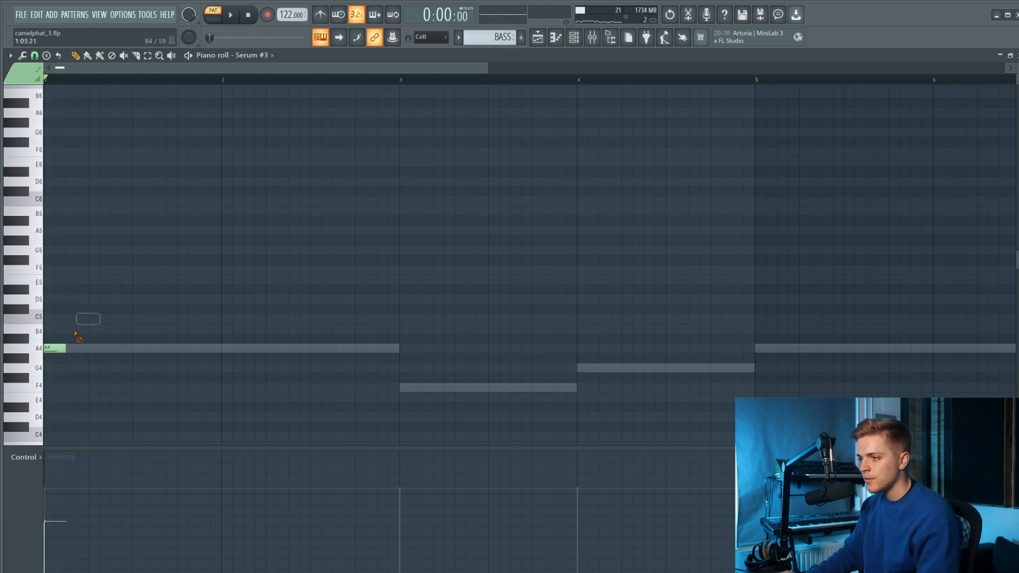
drag(49, 348, 68, 348)
key(space)
click(58, 347)
drag(70, 349, 80, 319)
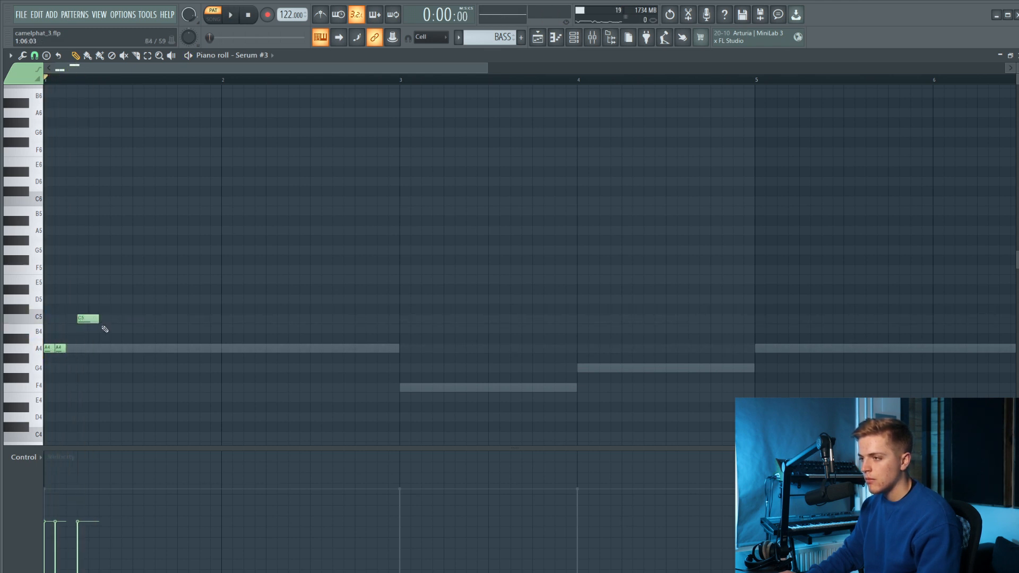
Continue the bar 1 melody with B4, two short A4 notes, D5 and B4, checking it by playback.
key(space)
click(116, 328)
click(139, 348)
key(space)
key(space)
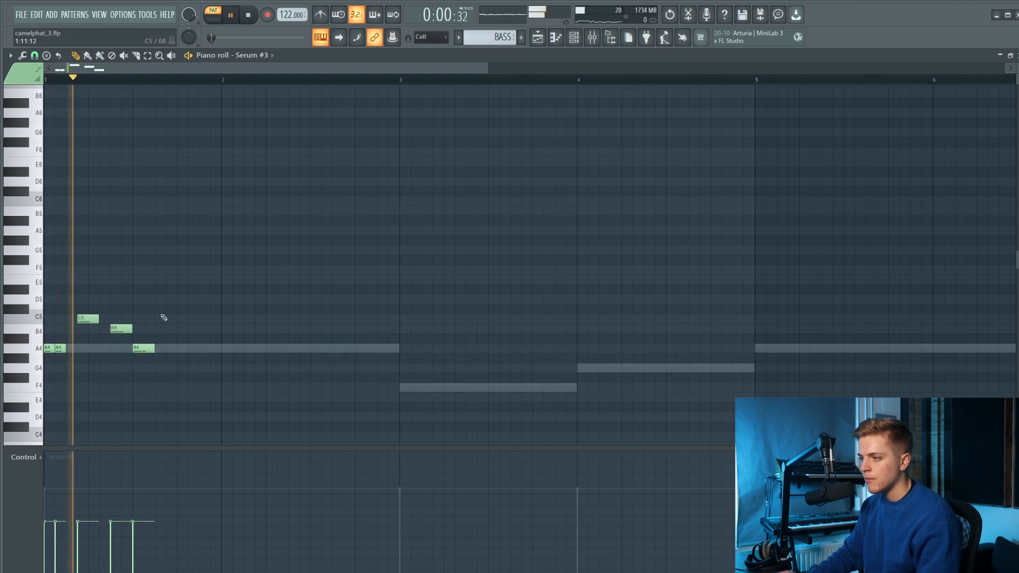
click(169, 299)
key(space)
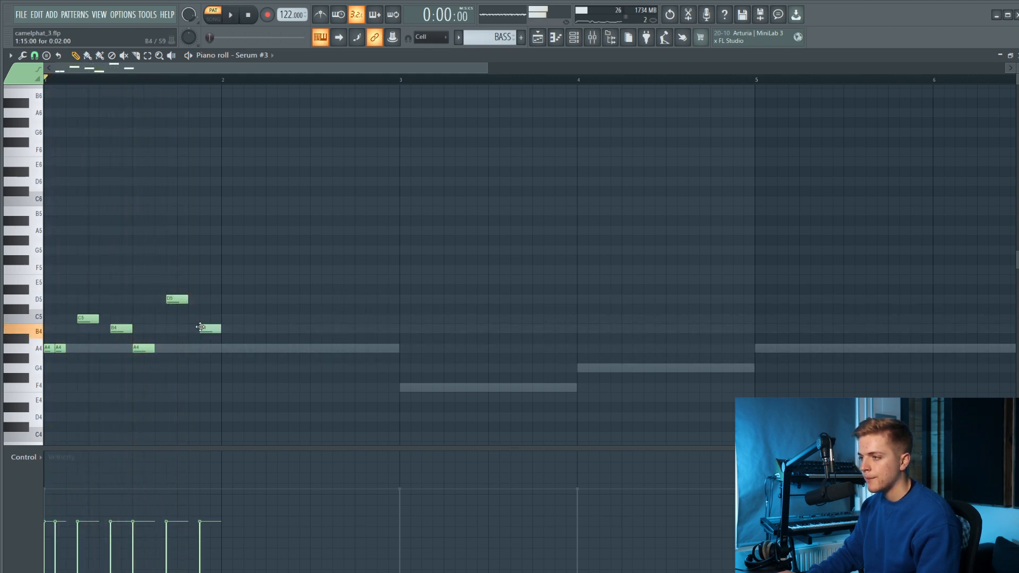
drag(152, 348, 144, 349)
key(space)
click(148, 349)
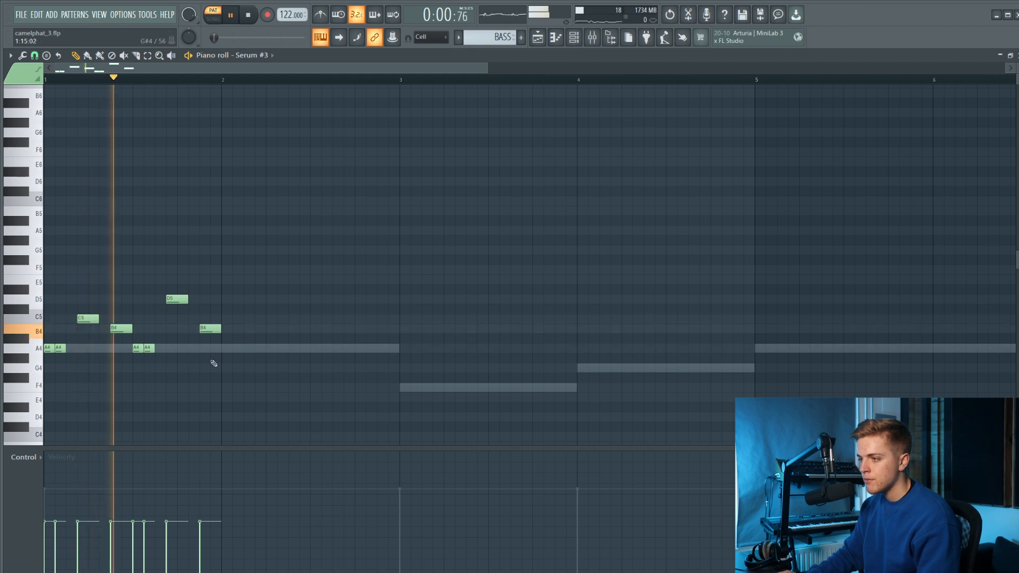
Duplicate the whole bar 1 melody and align the copy with the start of bar 2.
drag(276, 368, 12, 304)
key(ctrl+b)
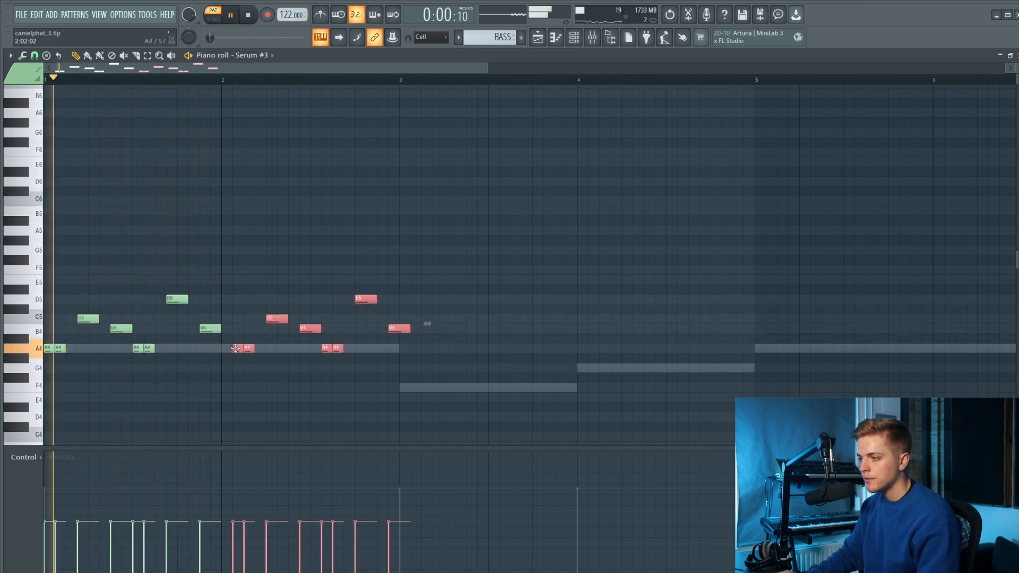
click(237, 349)
Raise the two short notes at the start of bar 2 to C5.
drag(237, 352, 201, 347)
key(shift+Up)
key(shift+Up)
key(shift+Up)
key(shift+Up)
key(shift+Down)
Raise the third note of bar 2 to E5.
click(268, 319)
scroll(273, 300, up, 3)
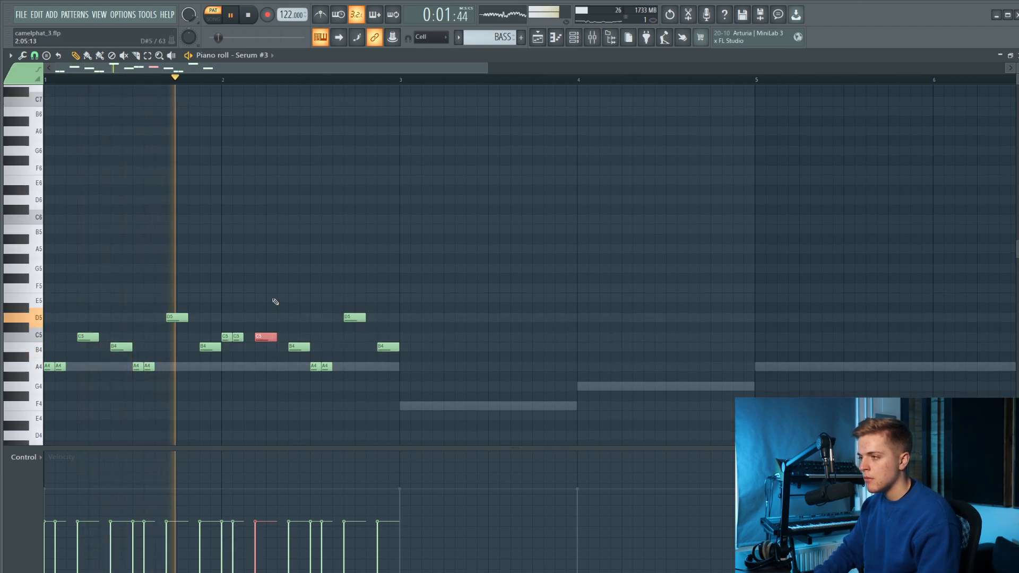
key(shift+Up)
key(shift+Up)
key(shift+Up)
key(shift+Up)
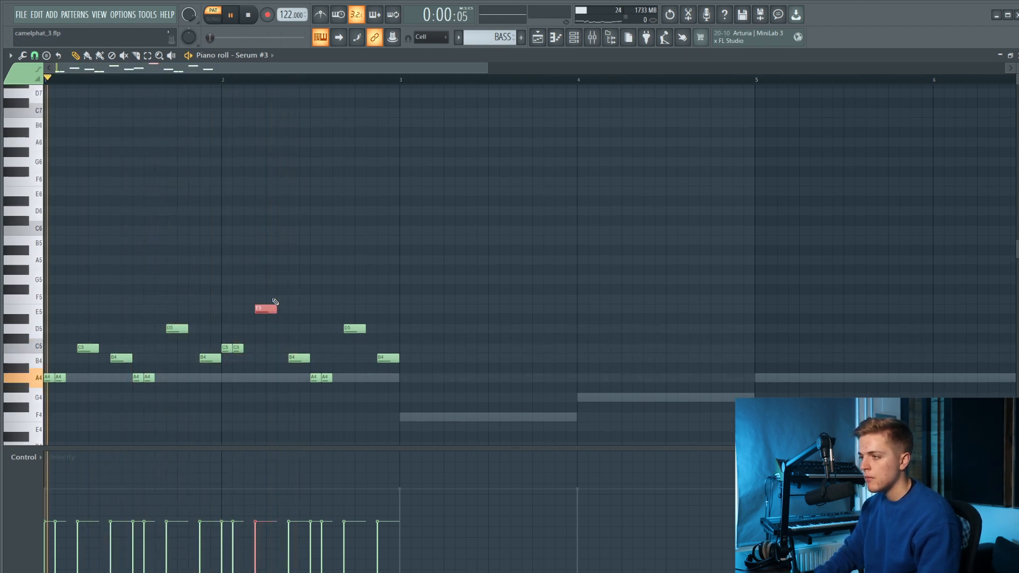
Select the pair of short A4 notes in the middle of bar 2 and raise them to C5.
click(316, 309)
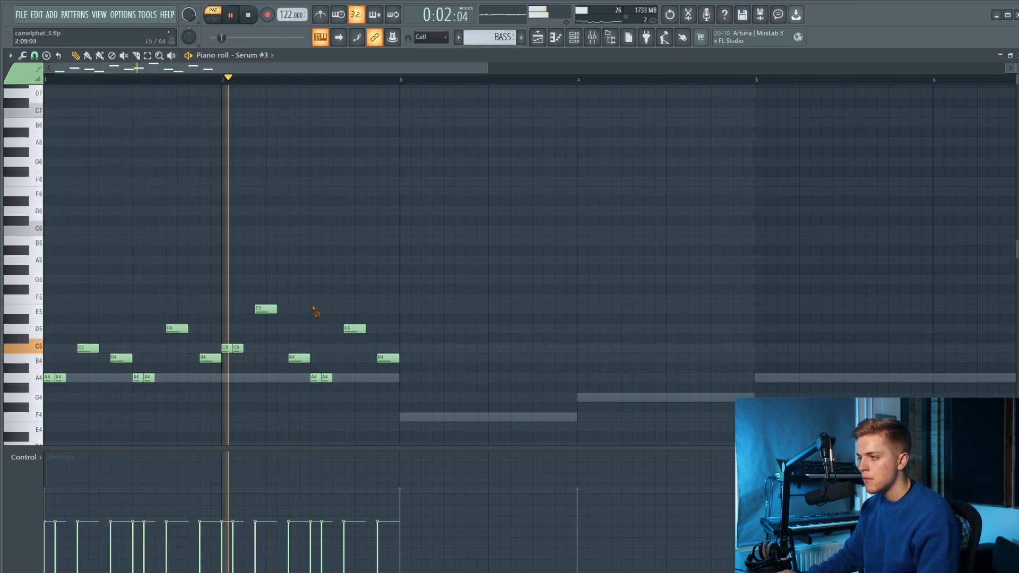
drag(343, 377, 317, 384)
key(shift+Up)
key(shift+Up)
key(shift+Up)
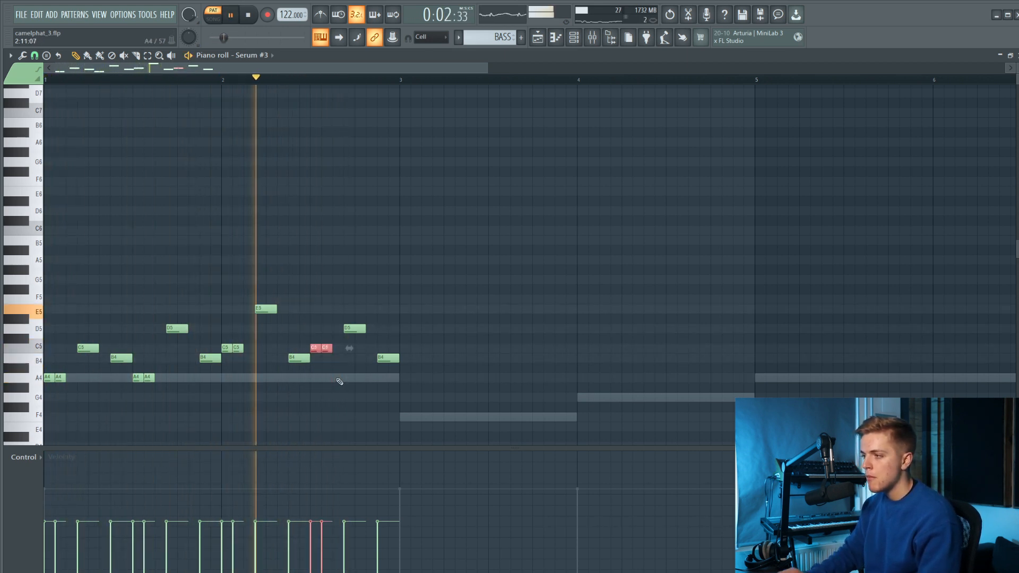
Play the loop, then raise the B4 note in the middle of bar 2 to D5.
key(space)
key(space)
key(space)
drag(309, 364, 304, 348)
key(shift+Down)
key(shift+Down)
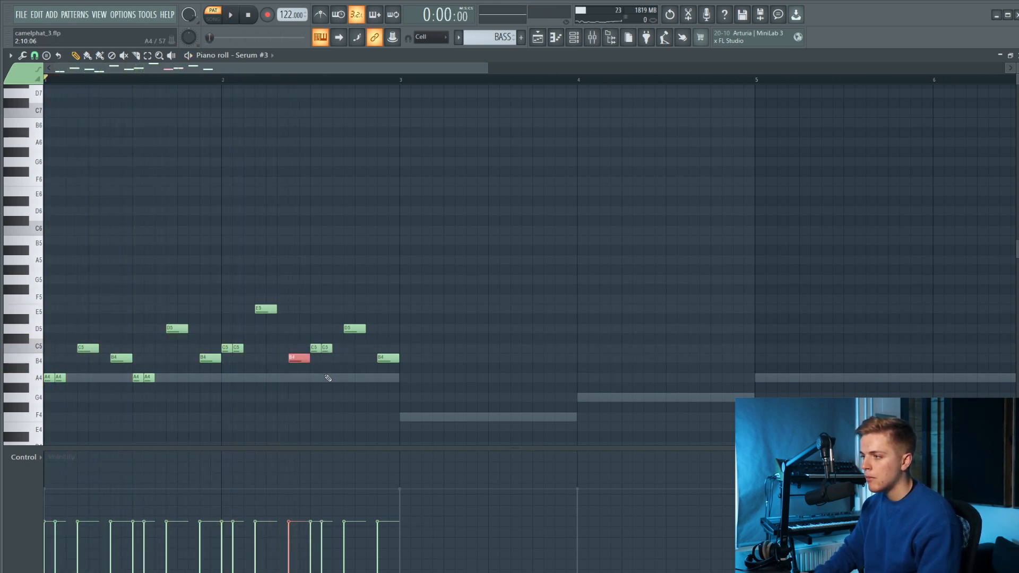
key(shift+Up)
Try the pair of short notes in the middle of bar 2 at F5 and E5, and return it to C5.
drag(315, 361, 334, 348)
key(shift+Up)
key(shift+Up)
key(shift+Up)
key(shift+Up)
key(shift+Up)
key(space)
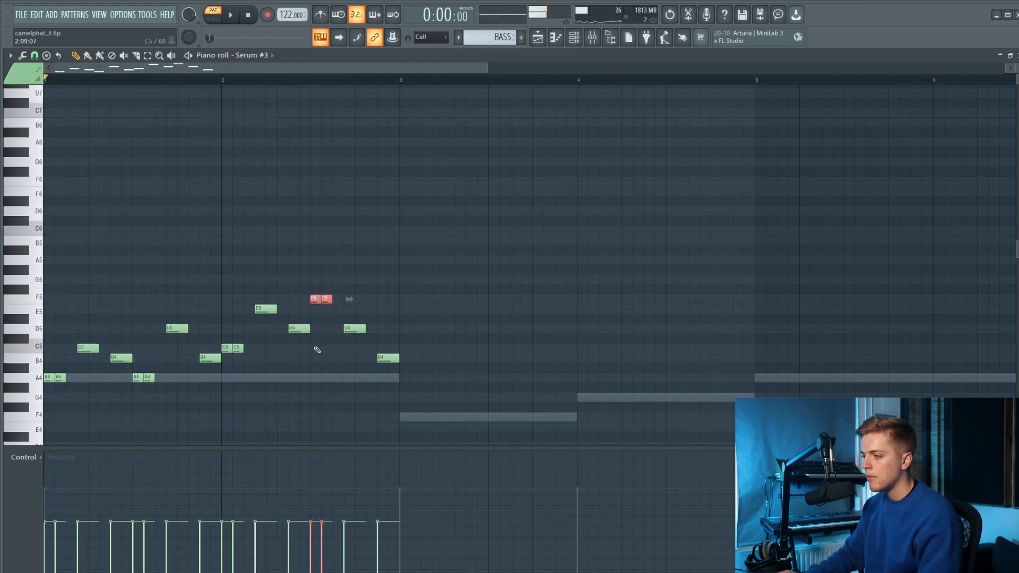
key(shift+Down)
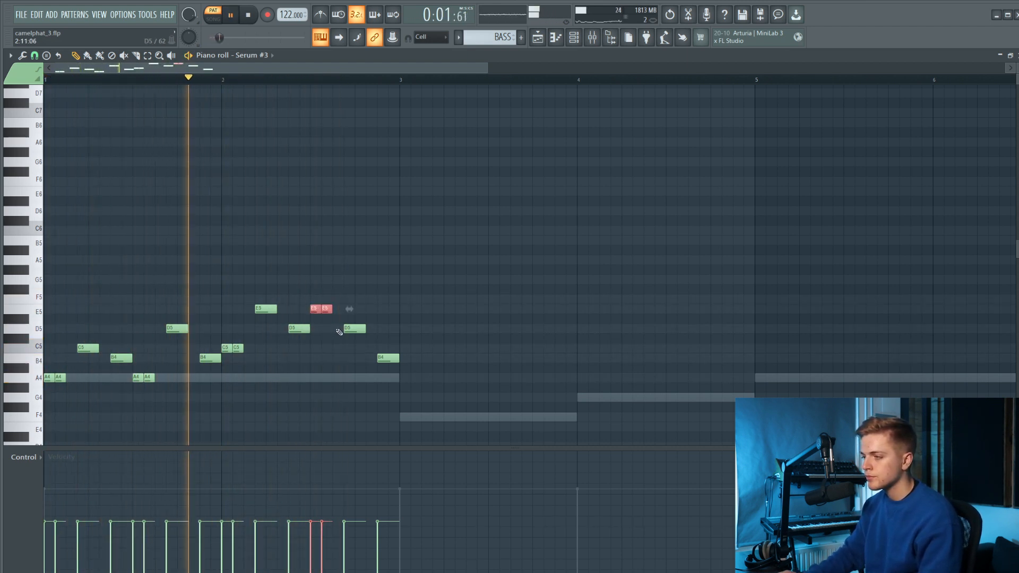
key(shift+Down)
key(shift+Down)
key(shift+Down)
key(shift+Down)
Raise the second-to-last note of bar 2 to E5.
drag(336, 335, 380, 331)
key(shift+Up)
key(shift+Up)
key(shift+Up)
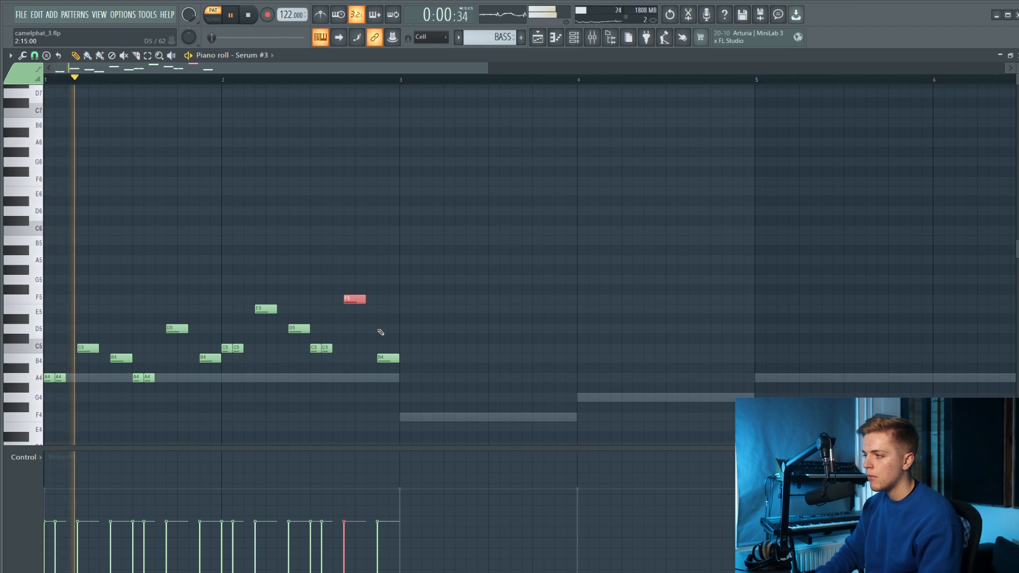
key(shift+Down)
Raise the middle pair of short notes in bar 2 to D5 and lower the note just before it to C5.
drag(339, 352, 296, 316)
key(shift+Up)
key(shift+Up)
key(space)
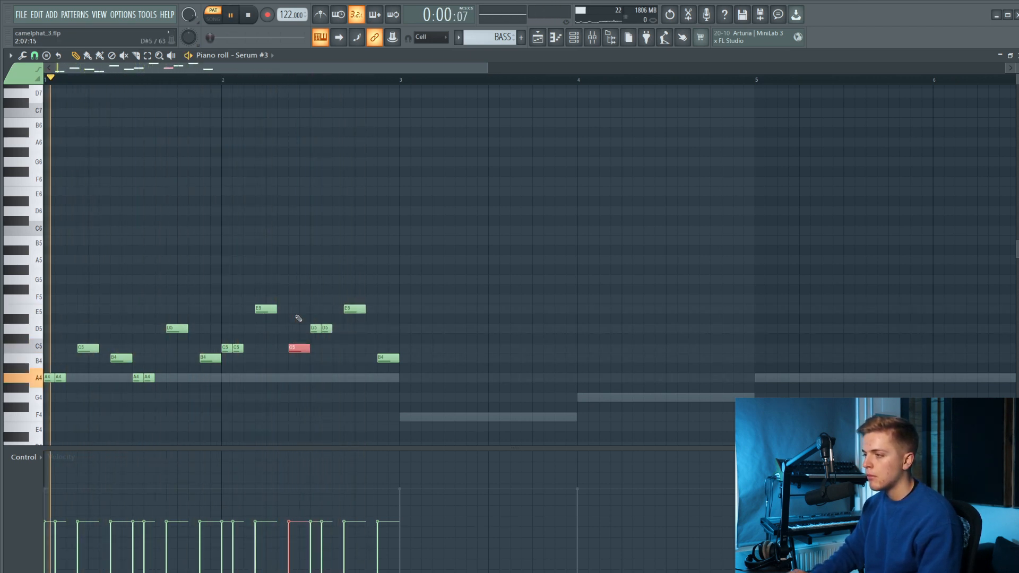
Raise the second-to-last note of bar 2 to F5 and the bar's last note to C5.
click(355, 309)
key(shift+Up)
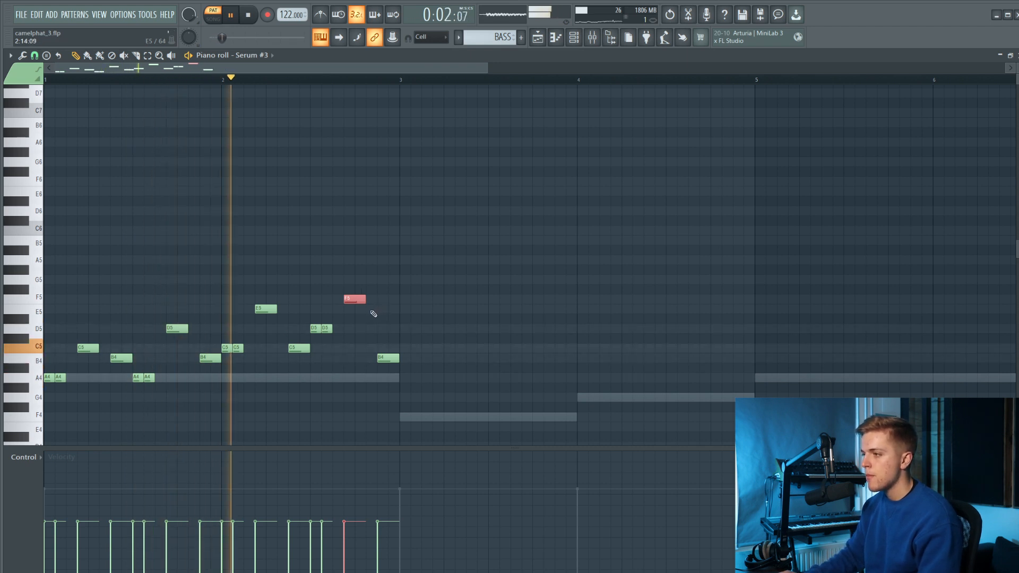
key(space)
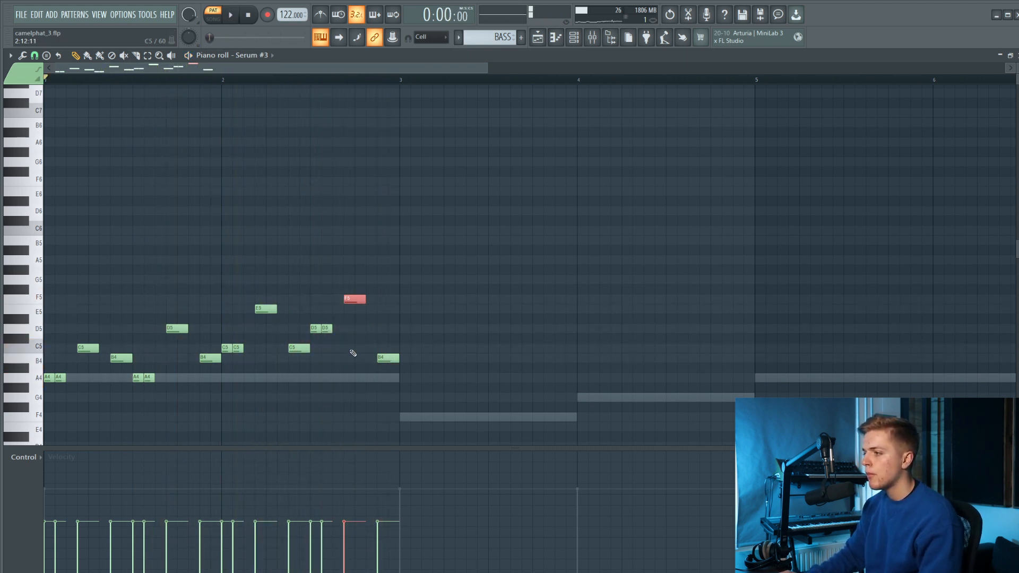
click(380, 329)
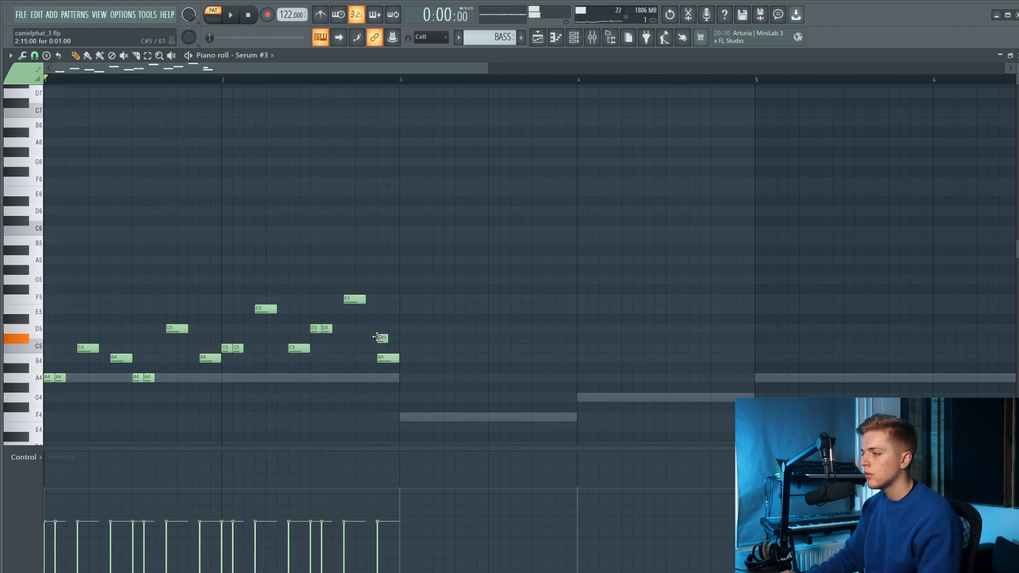
drag(382, 356, 382, 348)
key(space)
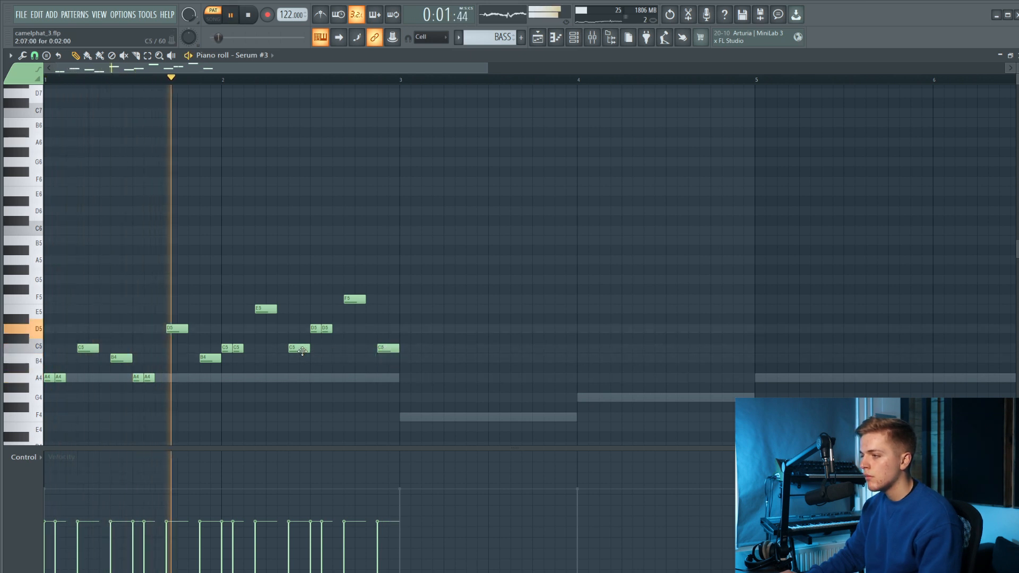
Lower the note before the D5 pair in bar 2 to B4 and raise the bar's last note to D5.
drag(303, 359, 302, 361)
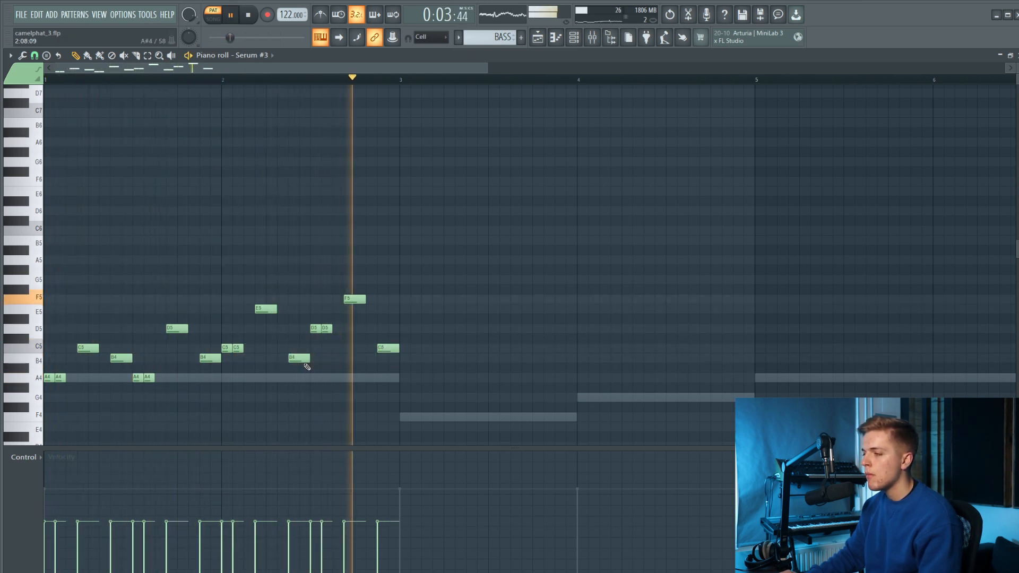
drag(384, 349, 386, 332)
Duplicate the whole two-bar melody into bars 3 and 4 and play it from the start.
mouse_move(426, 256)
mouse_down()
mouse_move(45, 400)
mouse_move(74, 374)
mouse_move(428, 375)
mouse_up()
scroll(344, 378, down, 3)
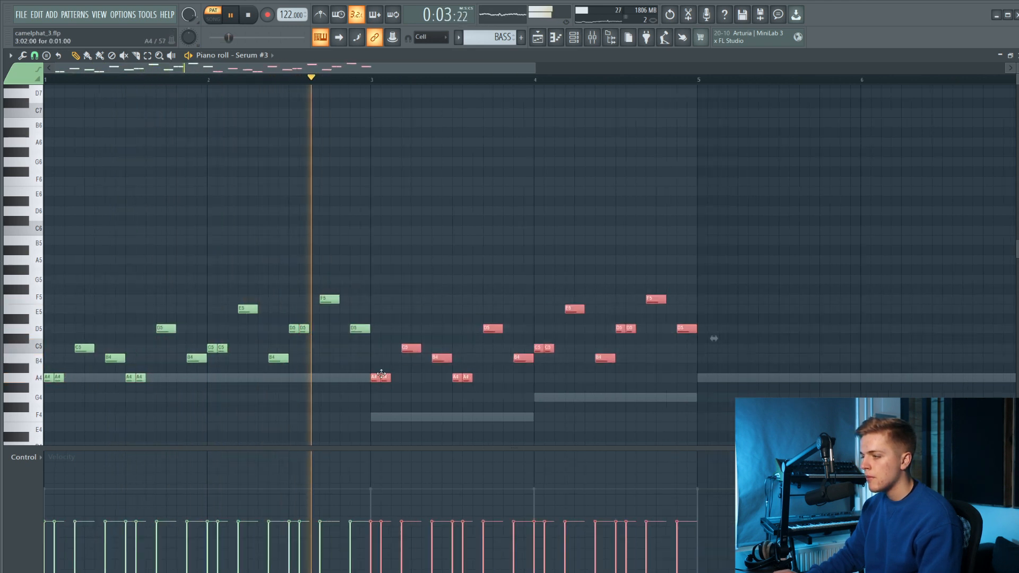
key(space)
key(space)
Raise the last notes of bars 2 and 4 to E5.
drag(294, 329, 295, 309)
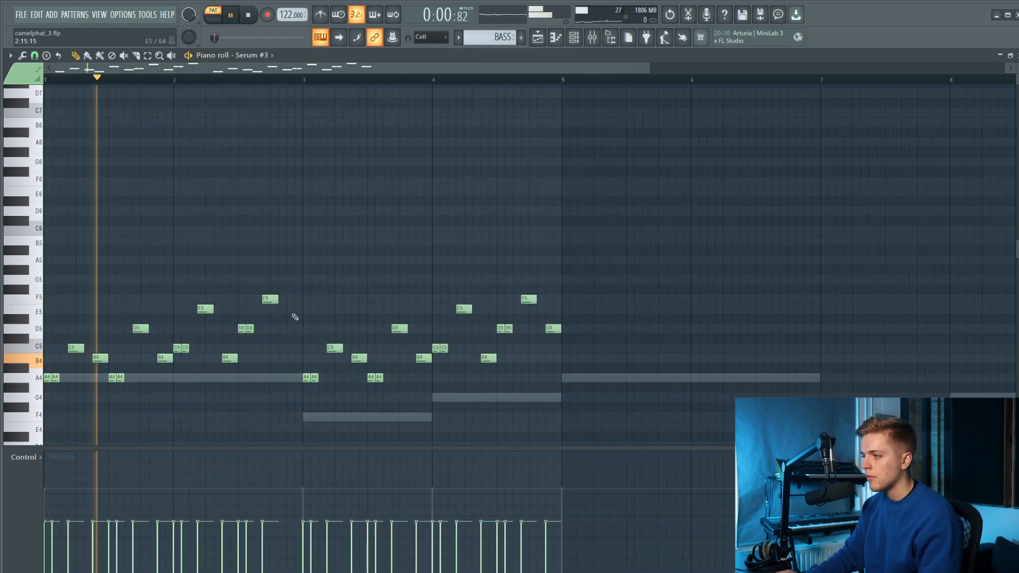
drag(553, 329, 553, 309)
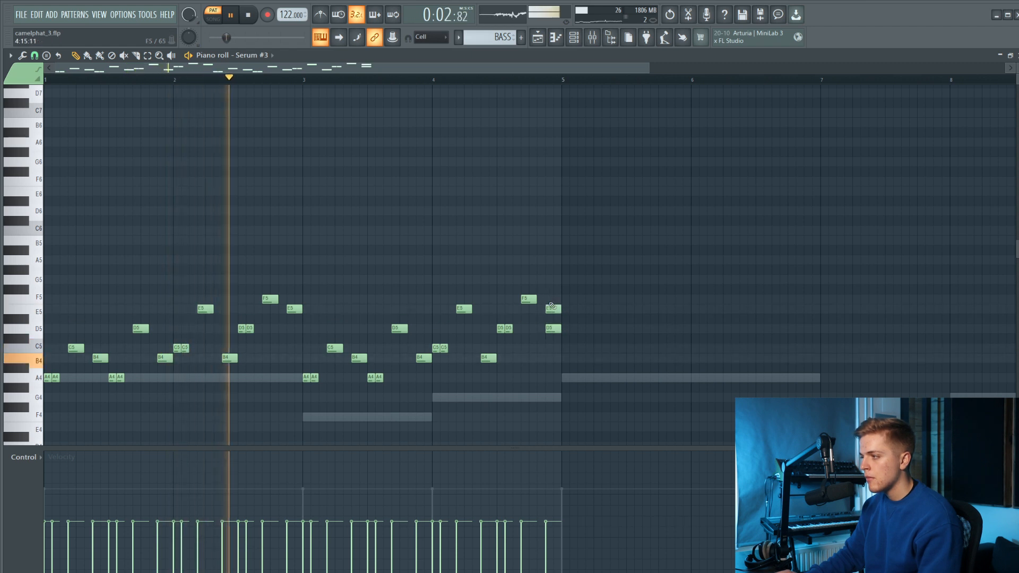
Duplicate the whole four-bar melody into bars 5 to 8, keeping the original pitches.
scroll(357, 332, down, 2)
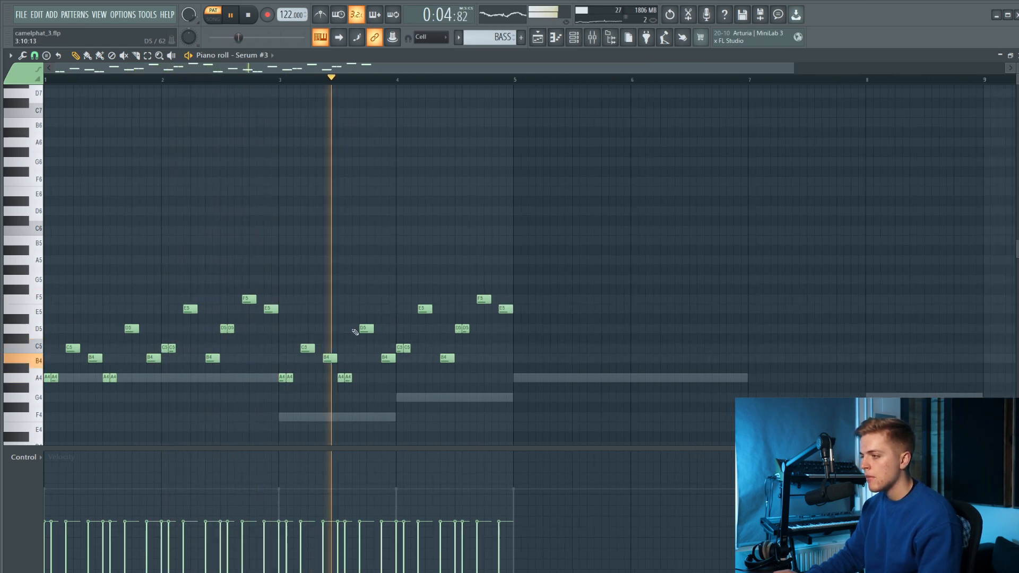
key(ctrl+a)
drag(54, 376, 61, 375)
drag(375, 370, 486, 366)
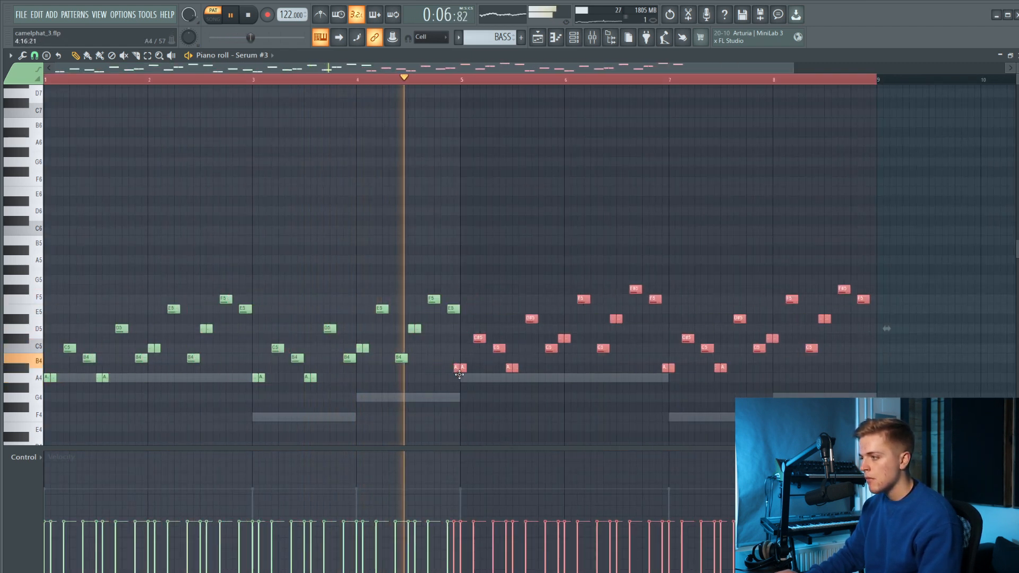
scroll(891, 339, down, 1)
ctrl+click(444, 411)
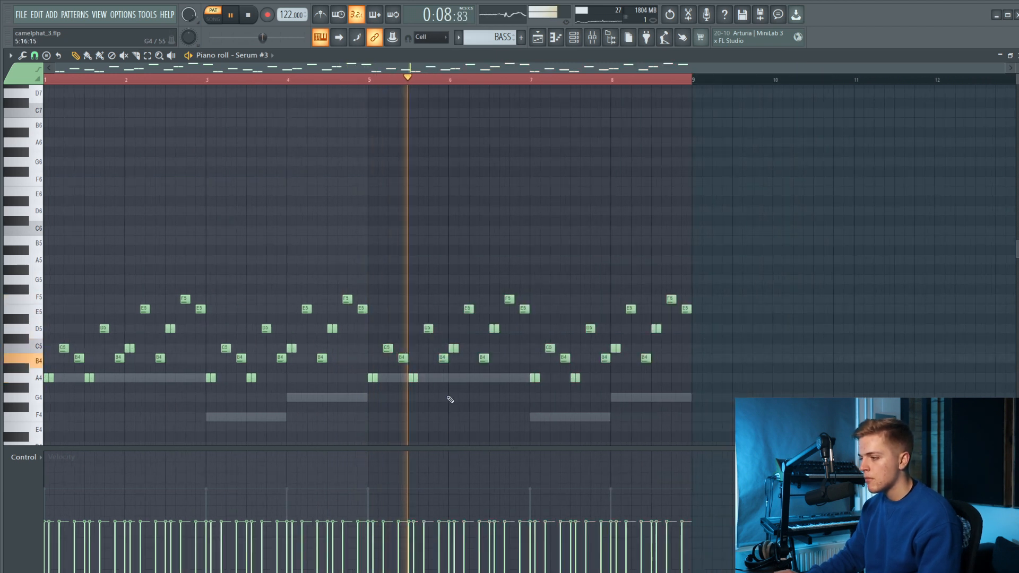
Try reshaping the velocities of a few notes in bar 5, then bring them back close to the level of the others.
key(ctrl+a)
mouse_move(408, 516)
mouse_down()
mouse_move(424, 488)
mouse_move(567, 487)
mouse_move(497, 464)
mouse_up()
key(ctrl+z)
key(ctrl+z)
key(ctrl+z)
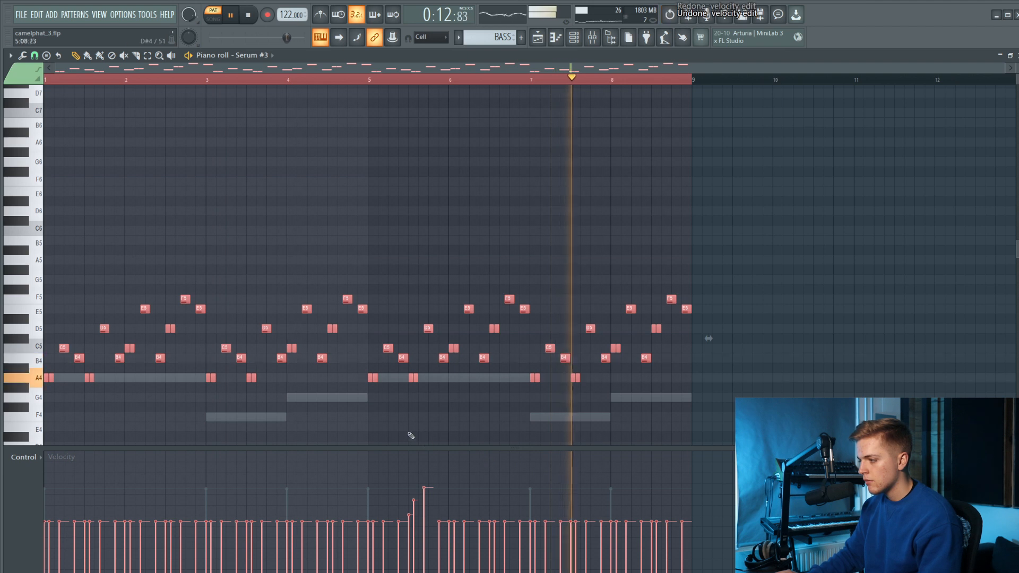
ctrl+click(412, 439)
key(space)
key(space)
key(space)
drag(432, 527, 410, 522)
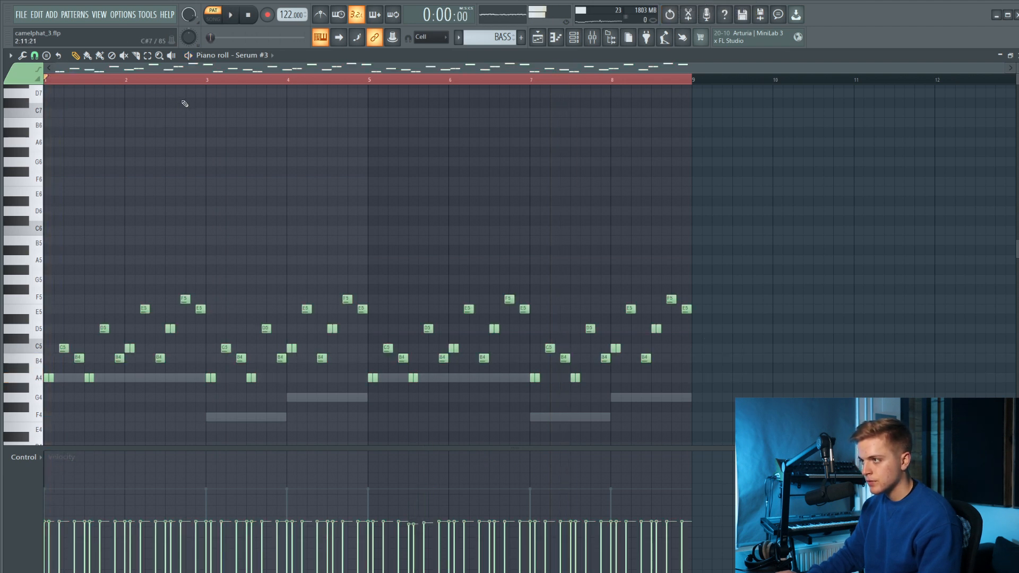
Randomize the velocities of the notes in bars 1 and 2 by a small bipolar amount.
drag(211, 87, 45, 81)
click(10, 55)
mouse_move(41, 88)
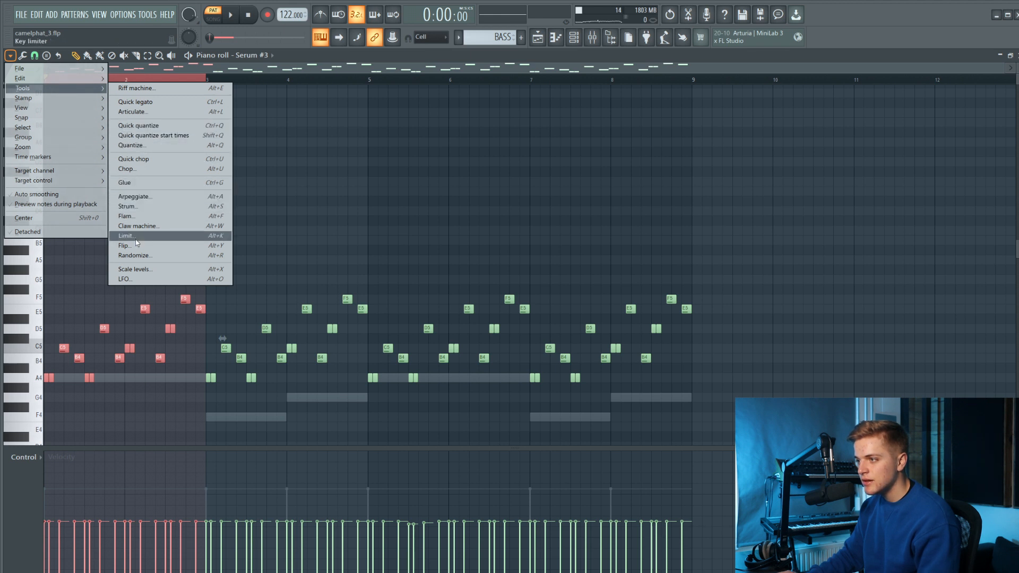
click(134, 255)
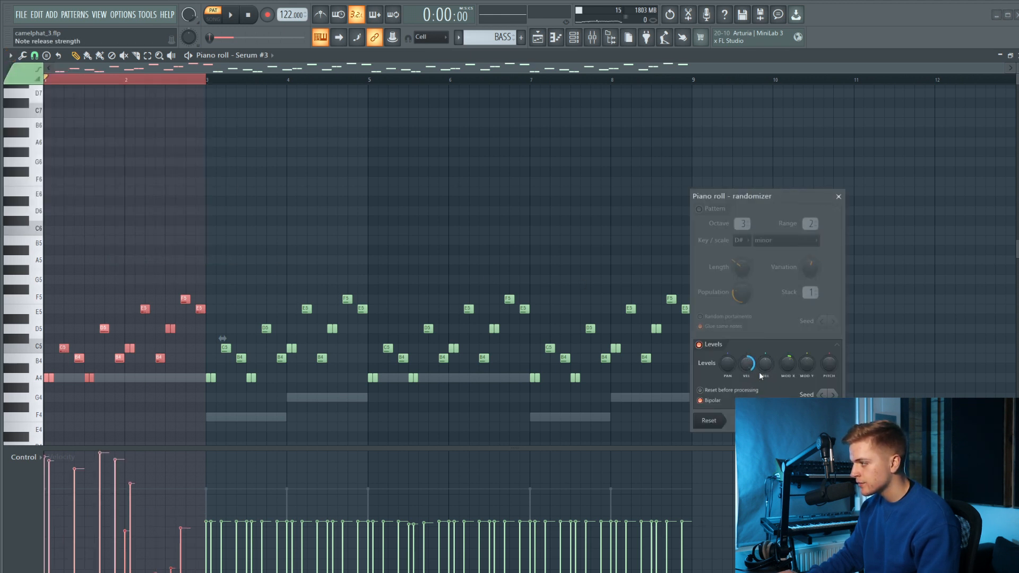
drag(749, 371, 745, 371)
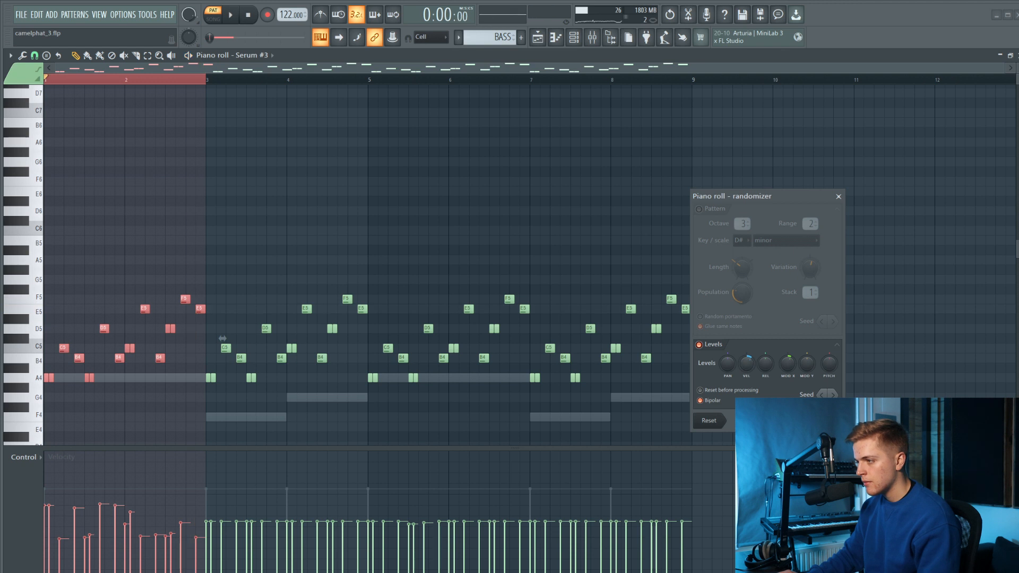
key(Return)
Replace the notes in bars 3 to 8 with three copies of the randomized two-bar phrase.
drag(718, 246, 216, 393)
key(Delete)
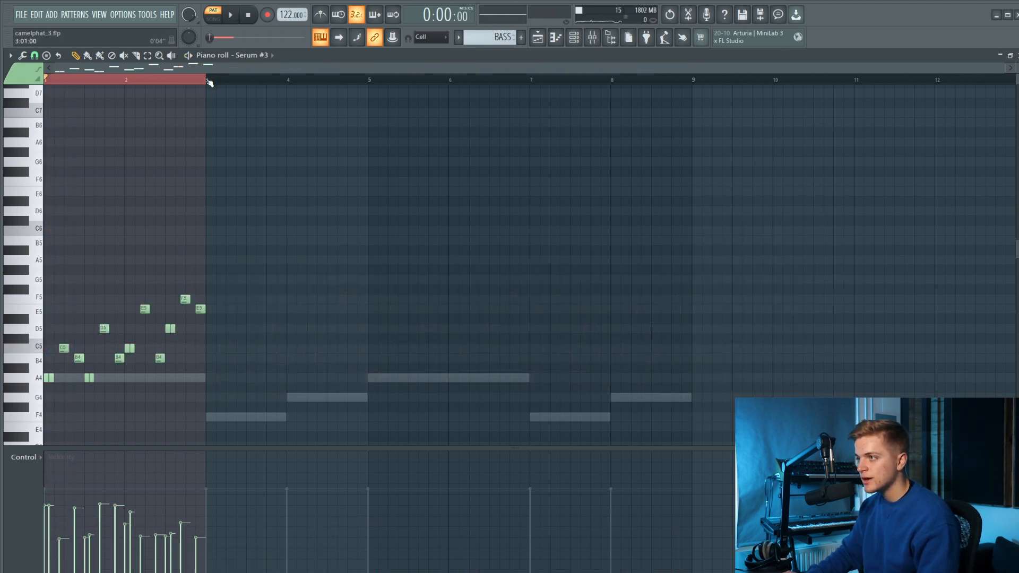
key(ctrl+b)
key(ctrl+b)
key(ctrl+b)
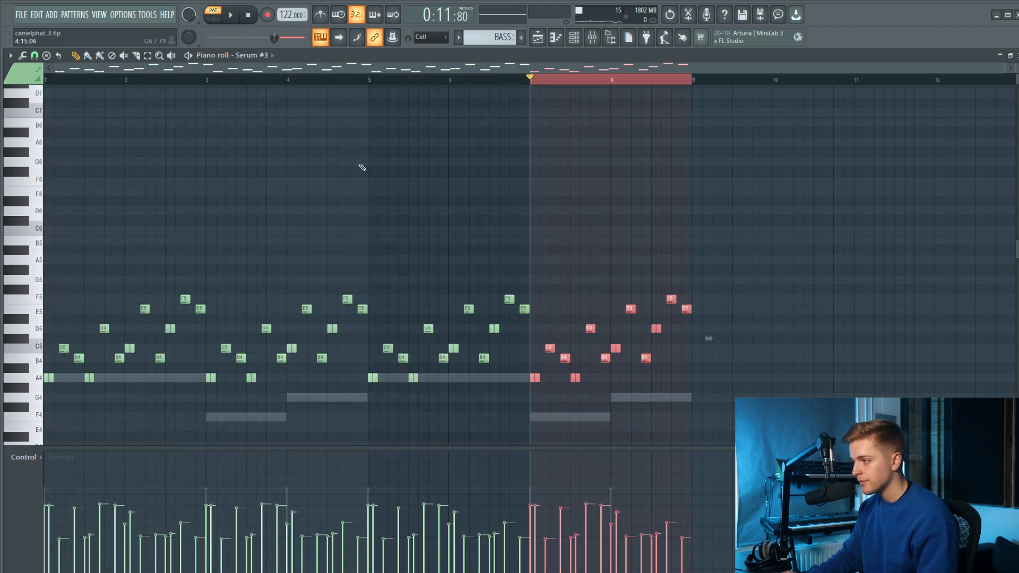
Extend the time selection over all eight bars and play the melody through.
key(ctrl+a)
key(ctrl+d)
key(space)
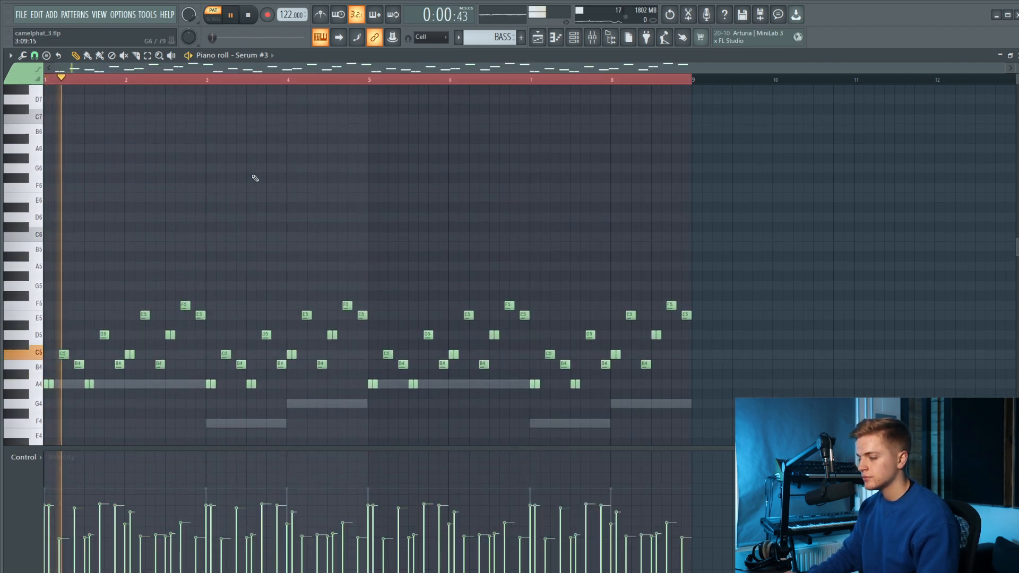
scroll(250, 182, down, 3)
scroll(79, 179, down, 1)
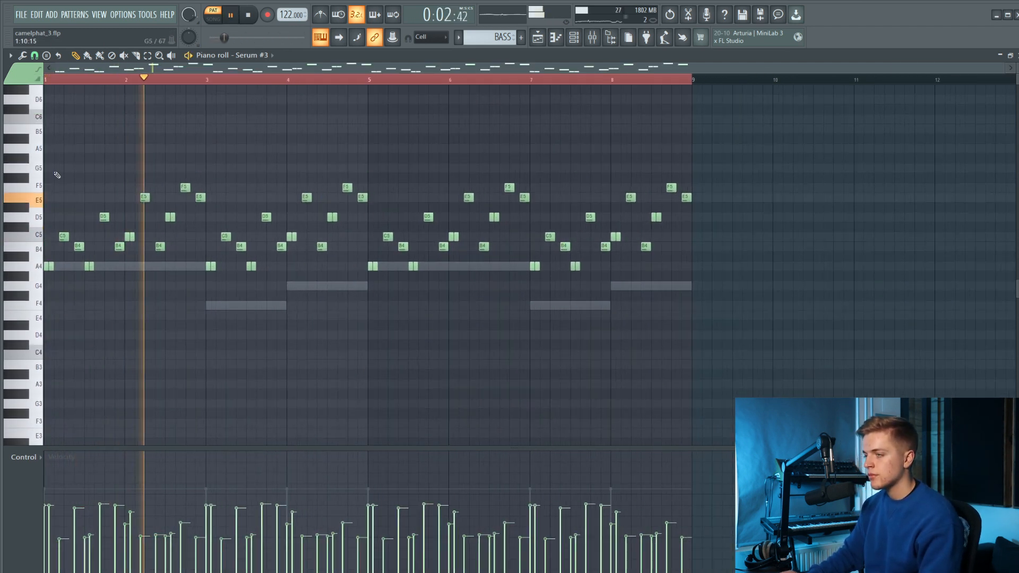
scroll(60, 176, up, 1)
scroll(65, 179, up, 2)
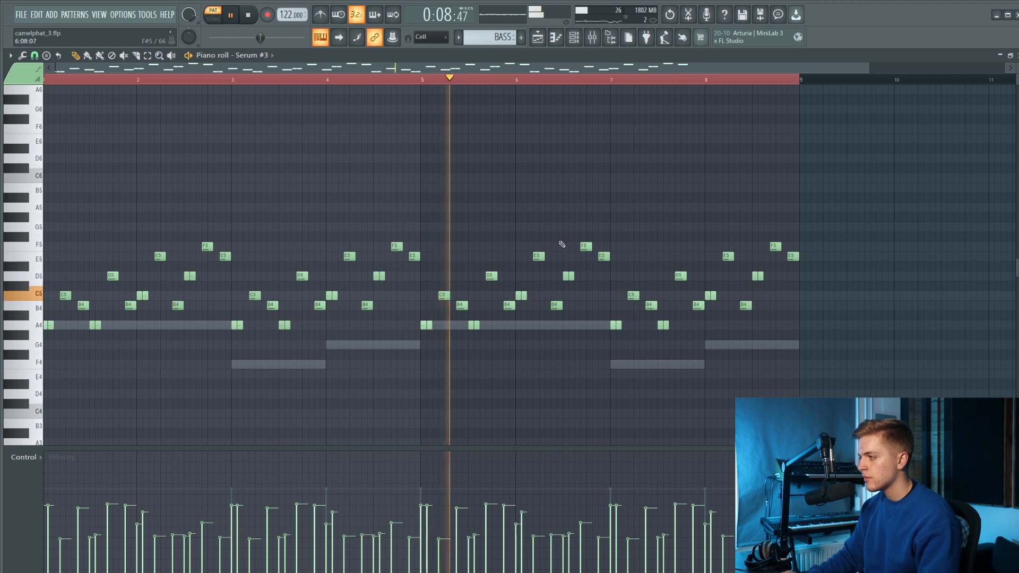
Raise the second-to-last note of bar 6 to G5.
click(585, 247)
drag(585, 247, 573, 249)
key(shift+Up)
key(shift+Up)
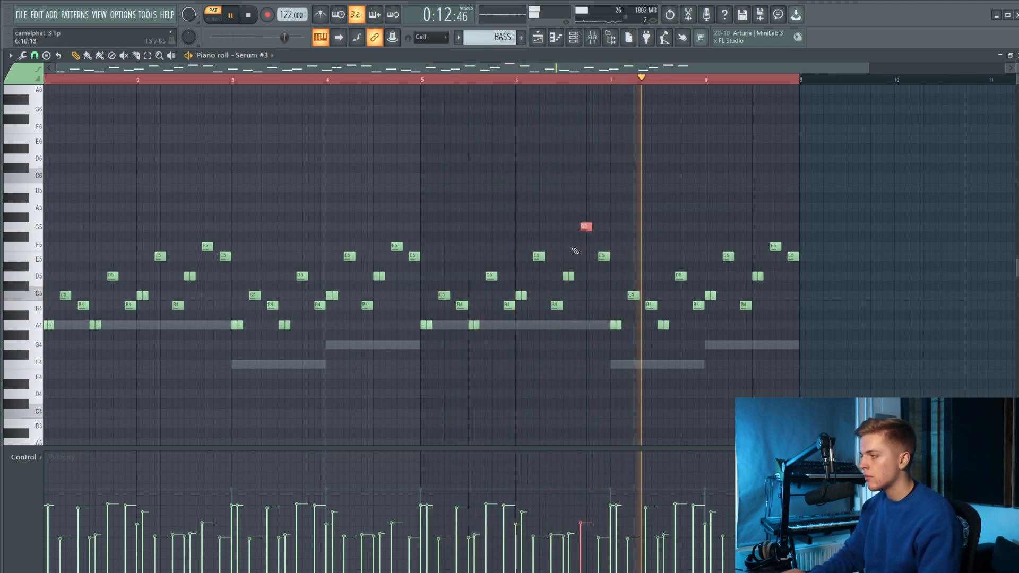
click(776, 245)
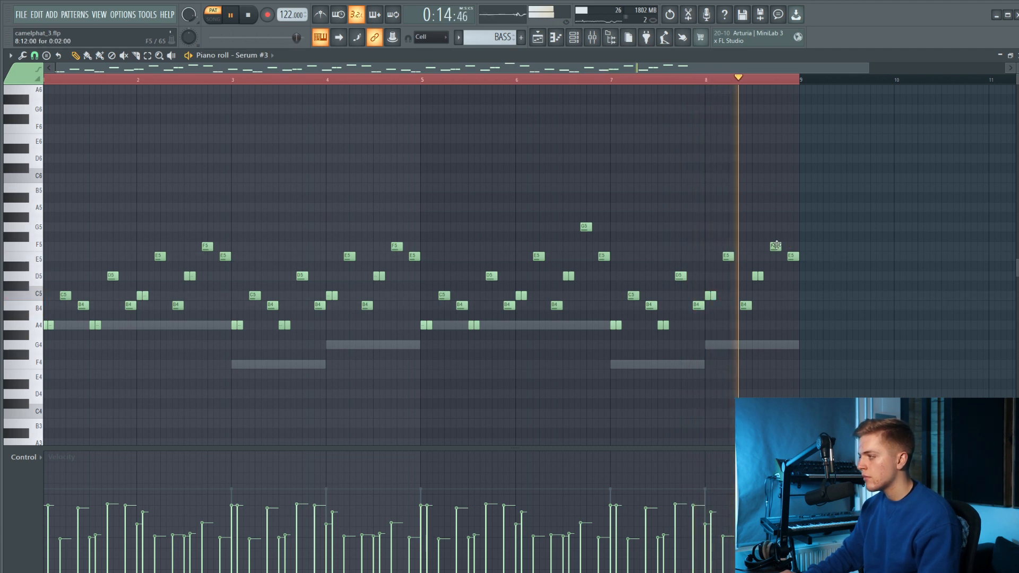
Show the channel rack and mixer, and add Fruity Delay 3 to effect slot 5 of the Serum #3 track.
click(573, 37)
click(591, 37)
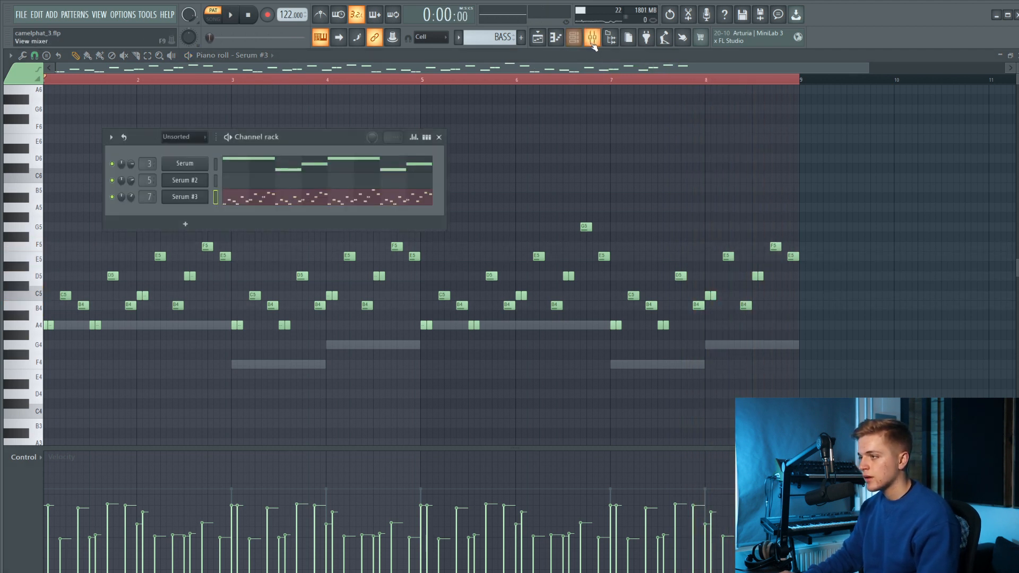
click(648, 398)
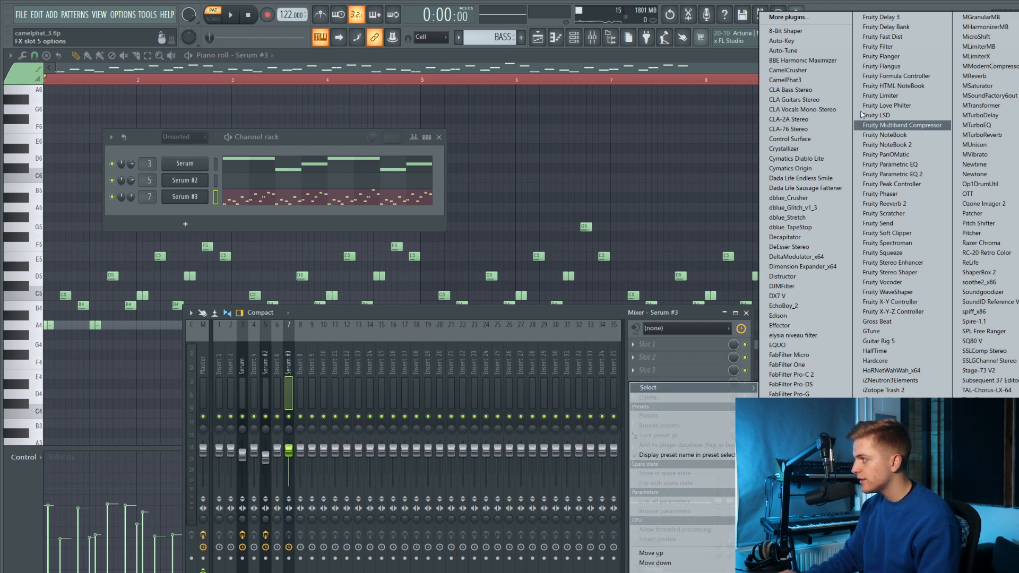
click(907, 19)
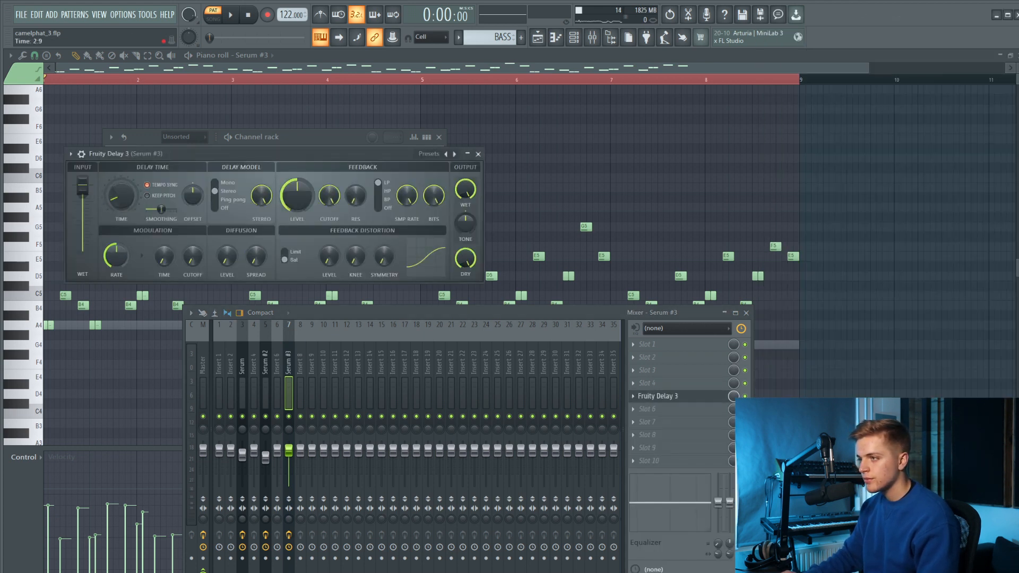
During playback, shorten the delay time and reduce the delay's input level, feedback cutoff and wet output.
key(space)
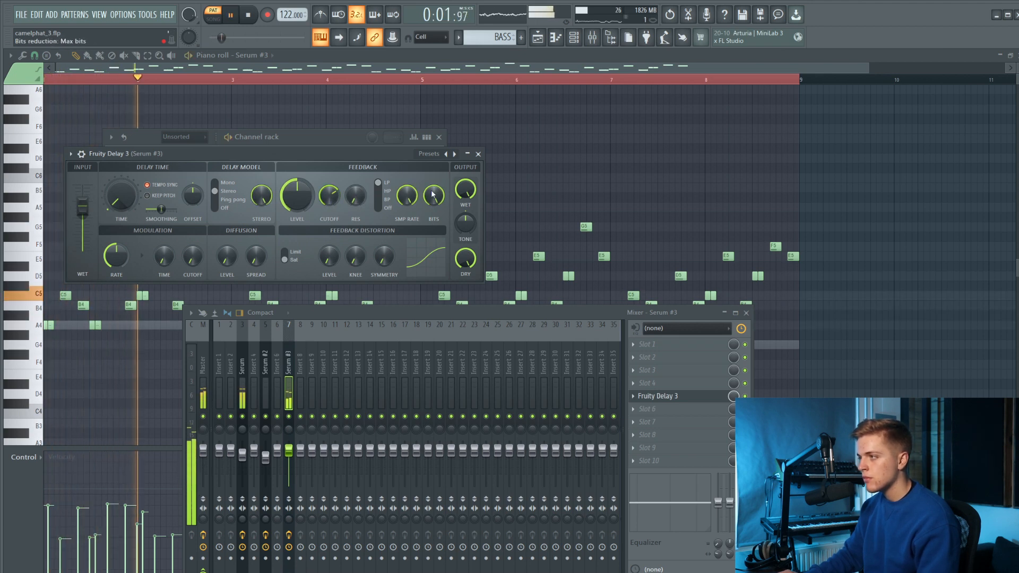
drag(465, 190, 465, 202)
Add ValhallaVintageVerb to effect slot 7 of the Serum #3 track with 21.6% mix, 550 Hz low cut, 8680 Hz high cut and short decay.
click(714, 422)
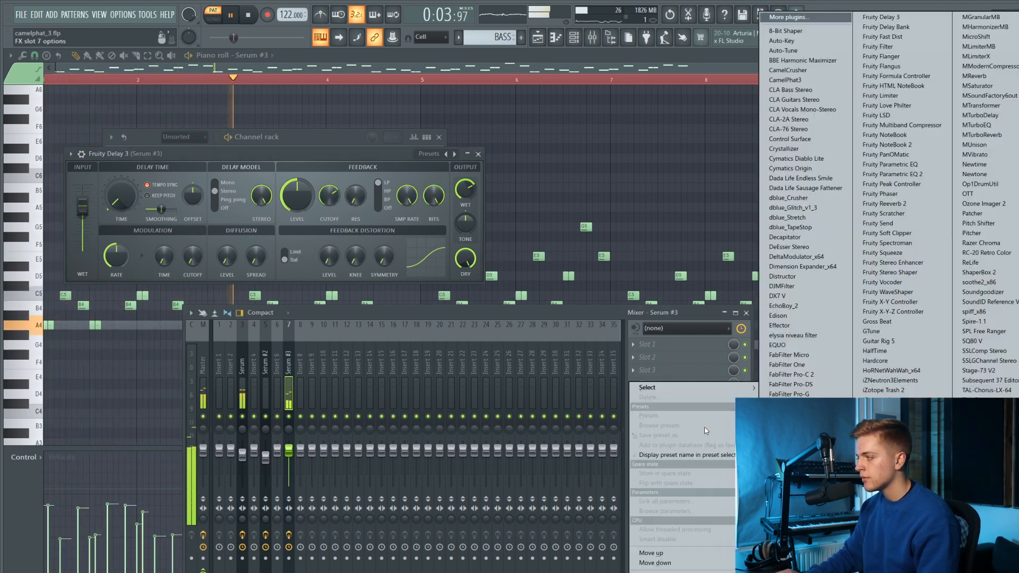
key(Return)
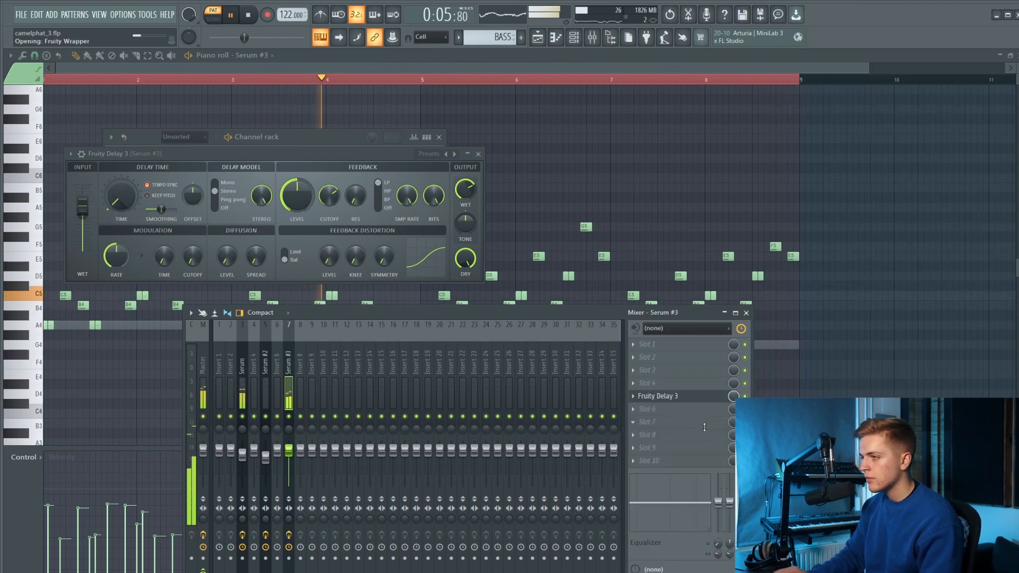
drag(173, 292, 171, 299)
drag(480, 303, 483, 265)
drag(484, 261, 483, 258)
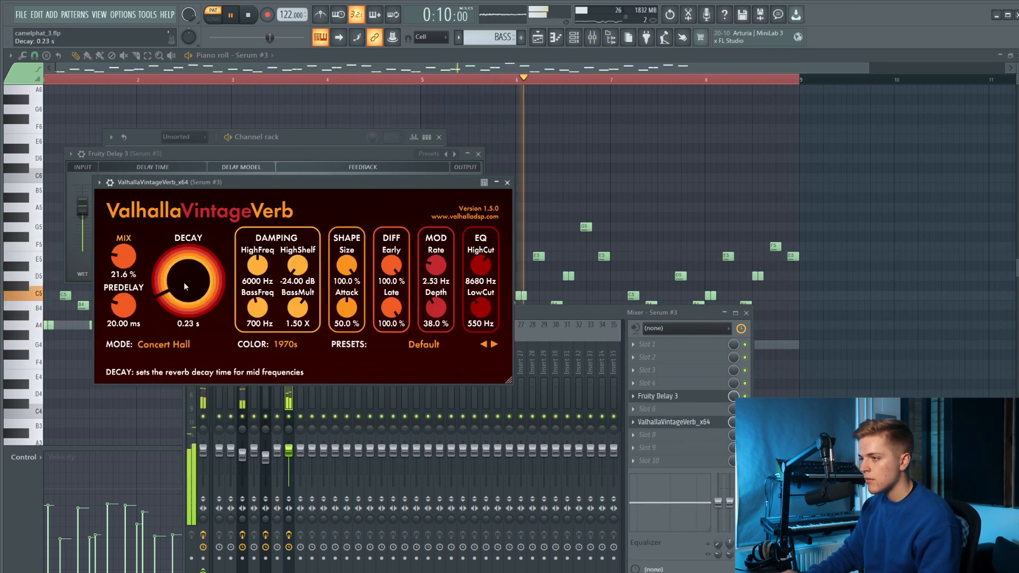
Add Fruity Parametric EQ 2 to effect slot 2 of the Serum #3 track, roll off the lows, soften the highs and stop playback.
click(690, 358)
click(902, 174)
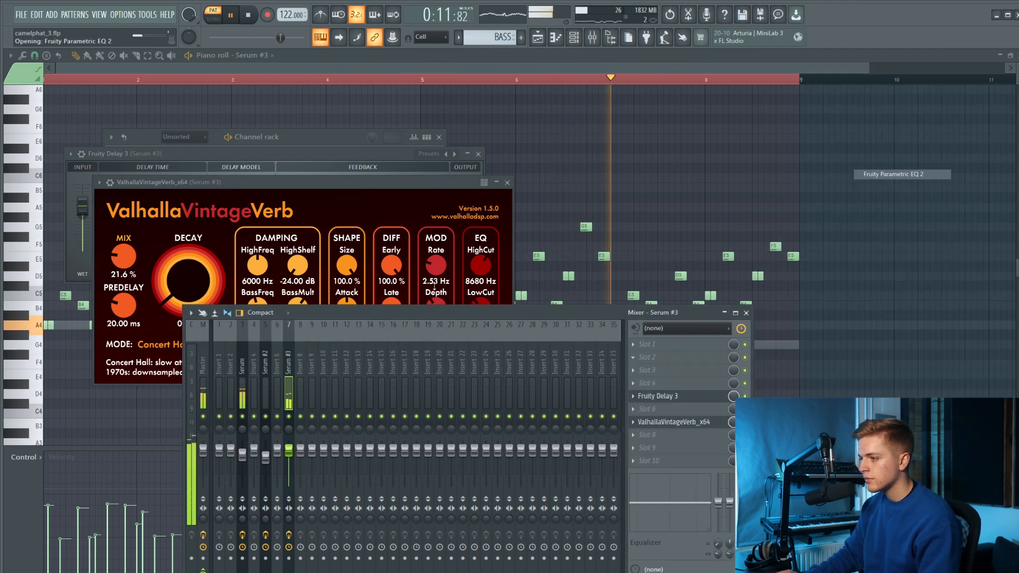
drag(228, 205, 259, 218)
key(space)
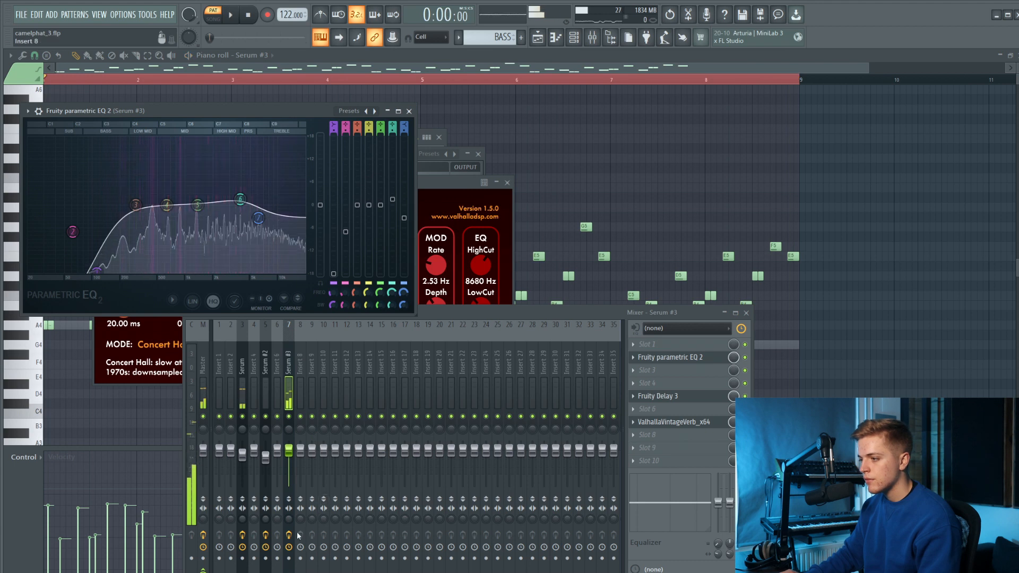
Add Fruity Stereo Enhancer to effect slot 3 of the Serum #3 track, close the EQ window and restart playback.
click(693, 366)
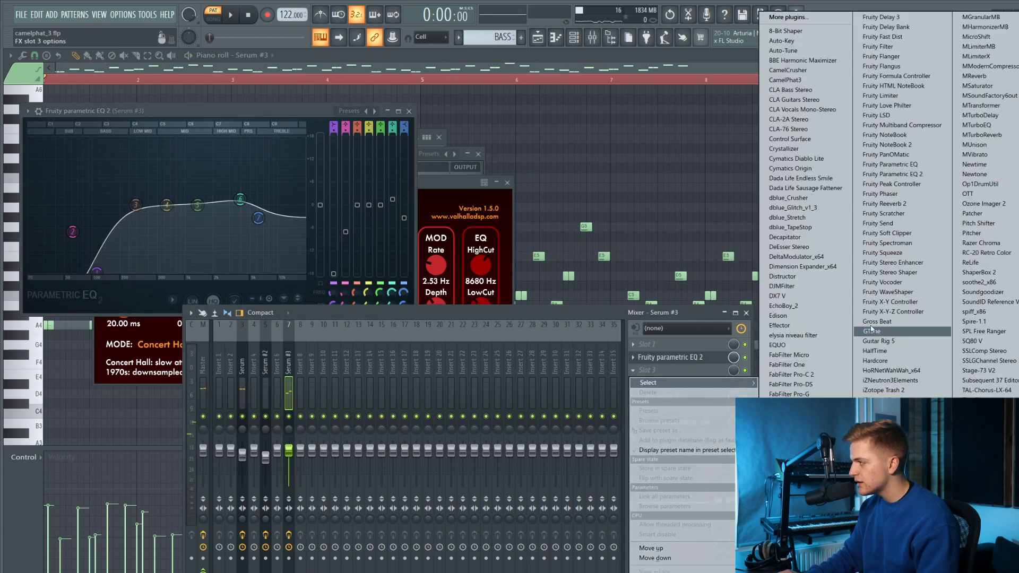
click(909, 263)
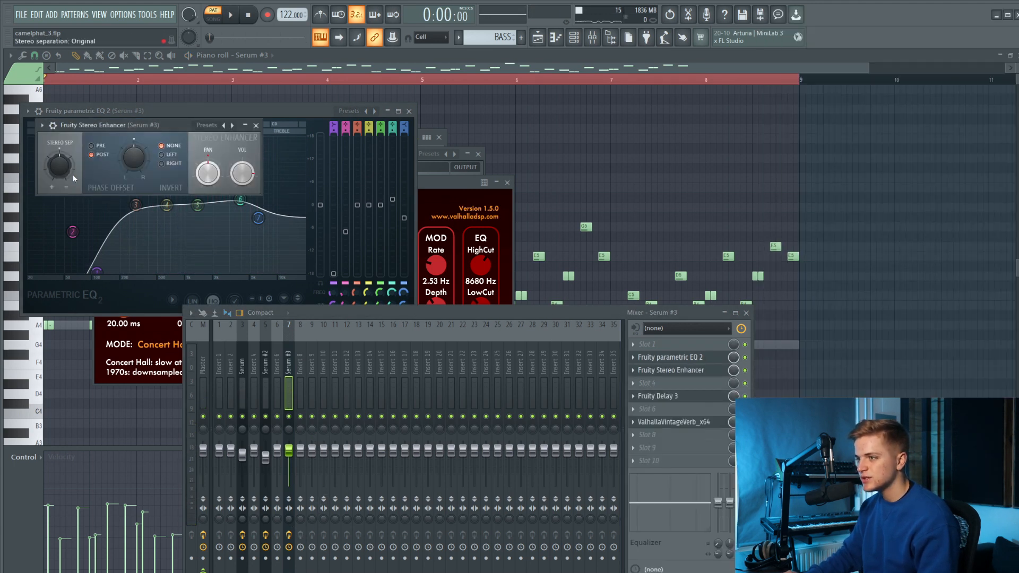
click(410, 111)
key(space)
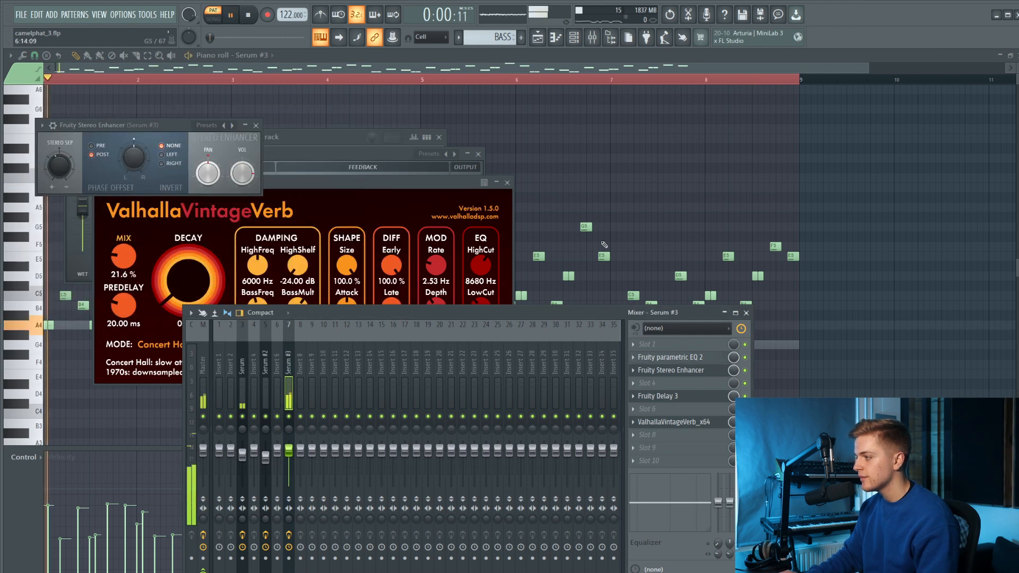
Add Kickstart 2 to effect slot 10 of the Serum #3 track, set its mix to 57% and close its window.
click(687, 464)
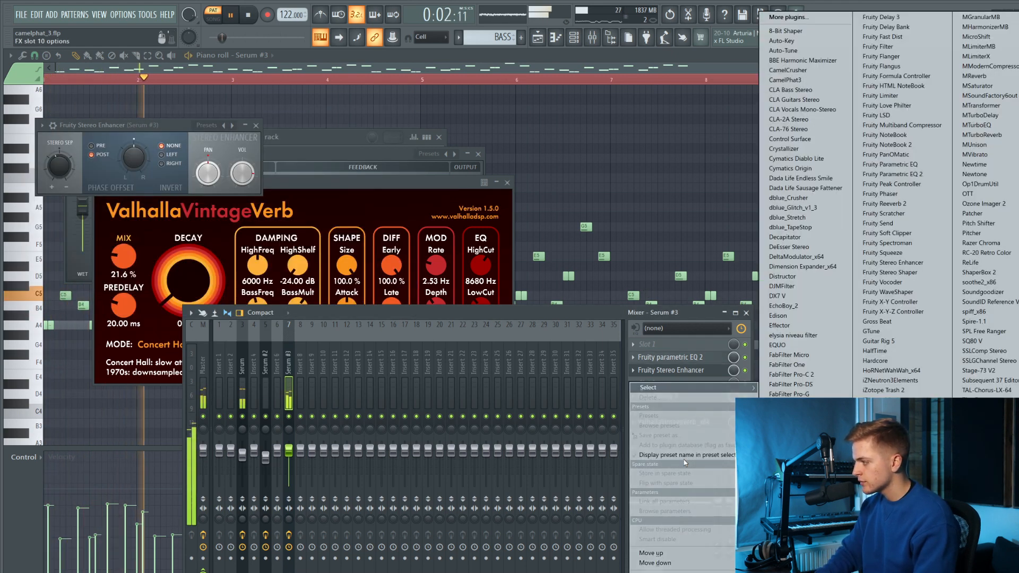
click(773, 463)
drag(83, 202, 84, 210)
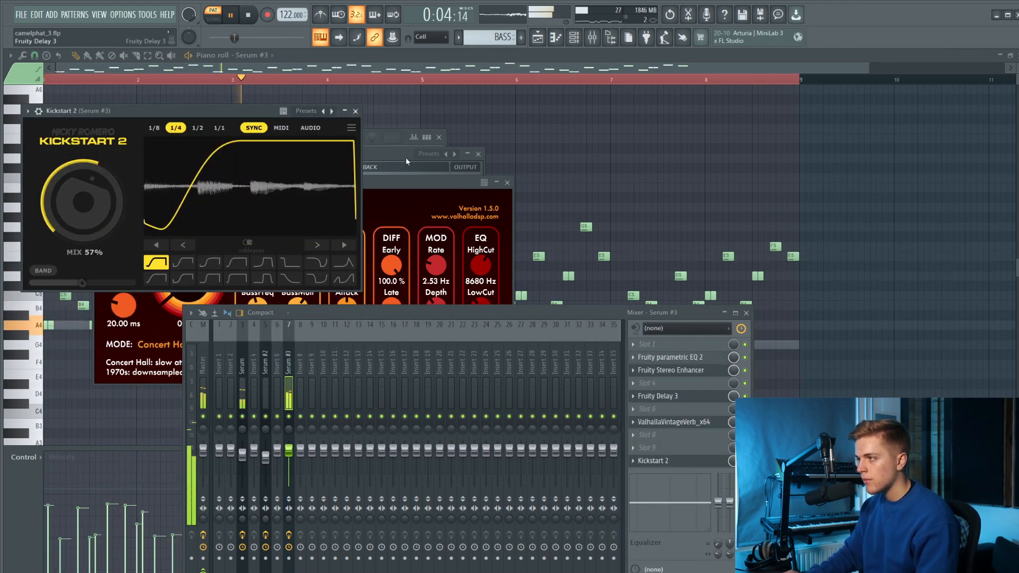
click(405, 158)
click(356, 112)
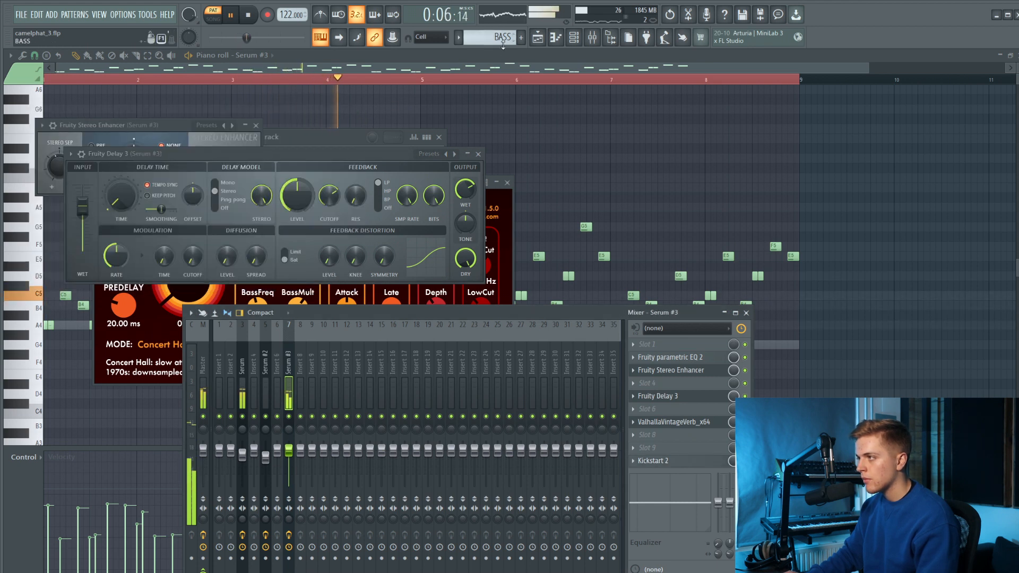
Place Pattern 3 on track 5 of the playlist at bar 37 and play the song from just before it.
click(547, 39)
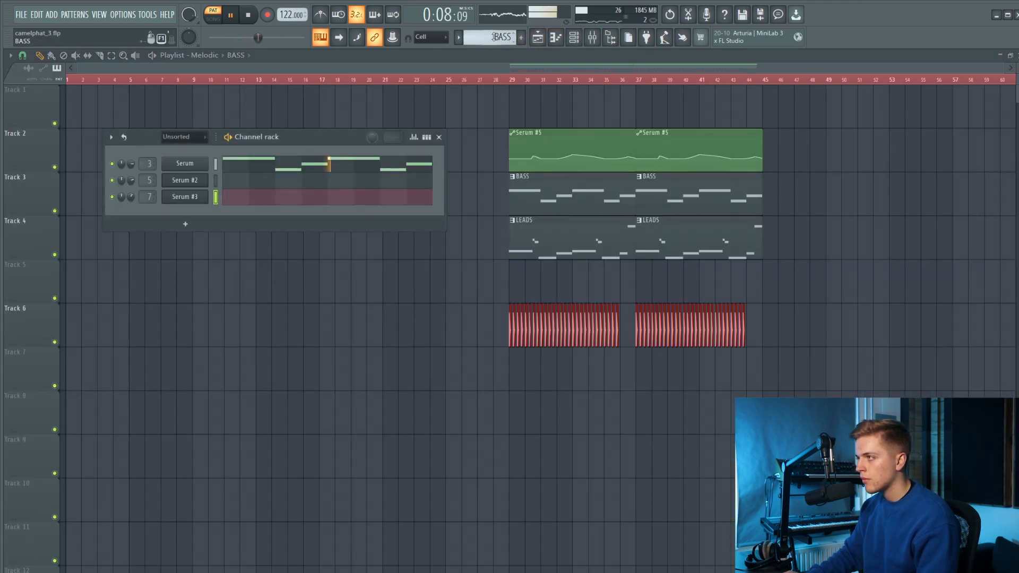
click(503, 79)
key(space)
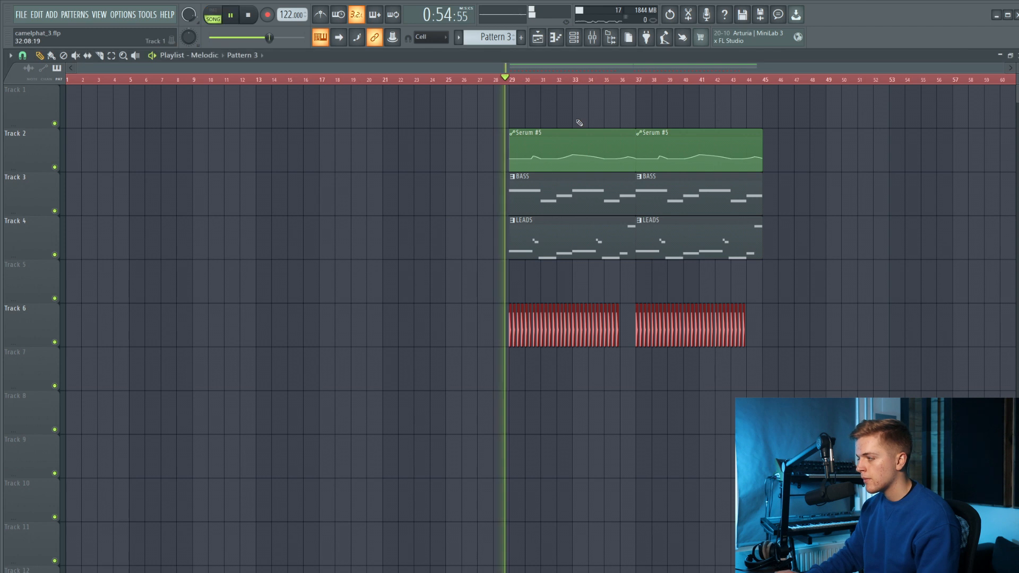
scroll(694, 212, up, 2)
click(619, 278)
scroll(619, 277, up, 1)
drag(618, 278, 607, 282)
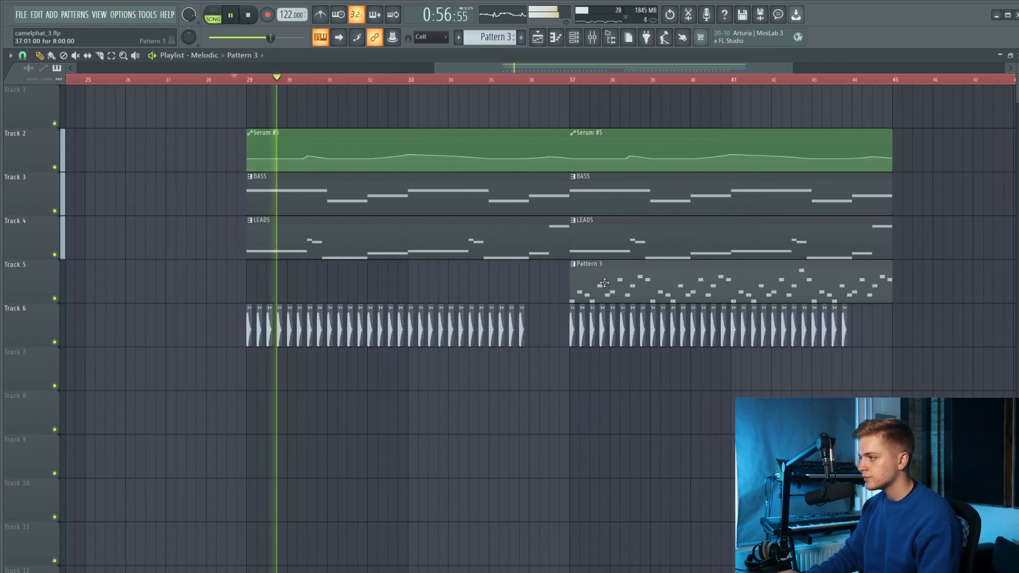
click(532, 80)
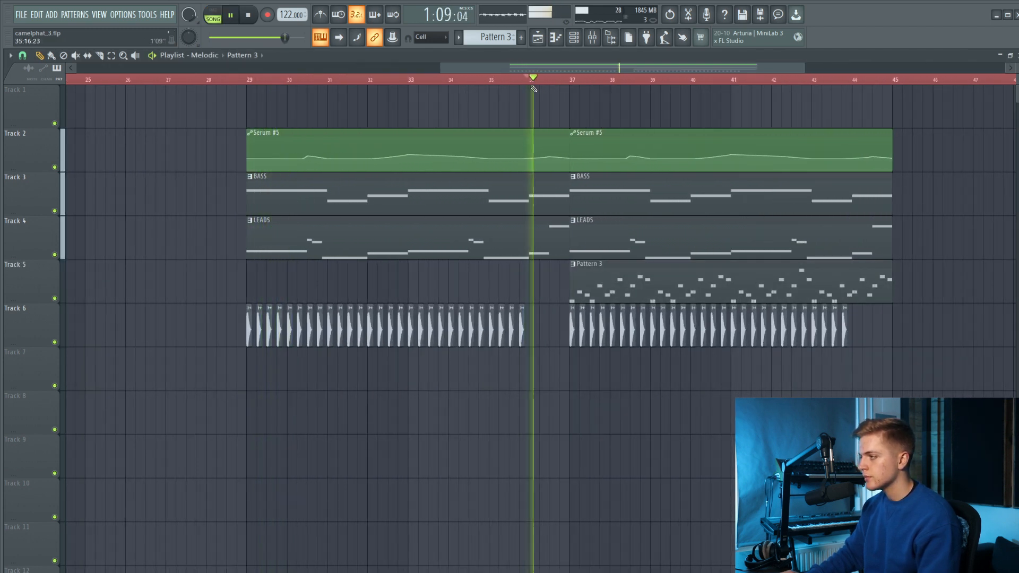
Open the Serum #3 synth and create an automation clip for its filter cutoff as the last tweaked parameter.
click(592, 40)
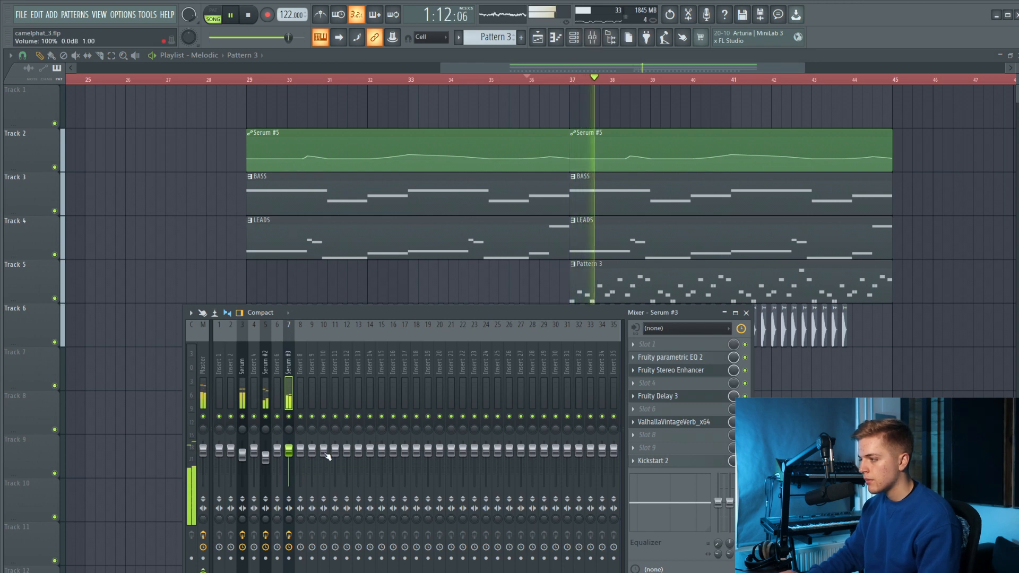
click(545, 38)
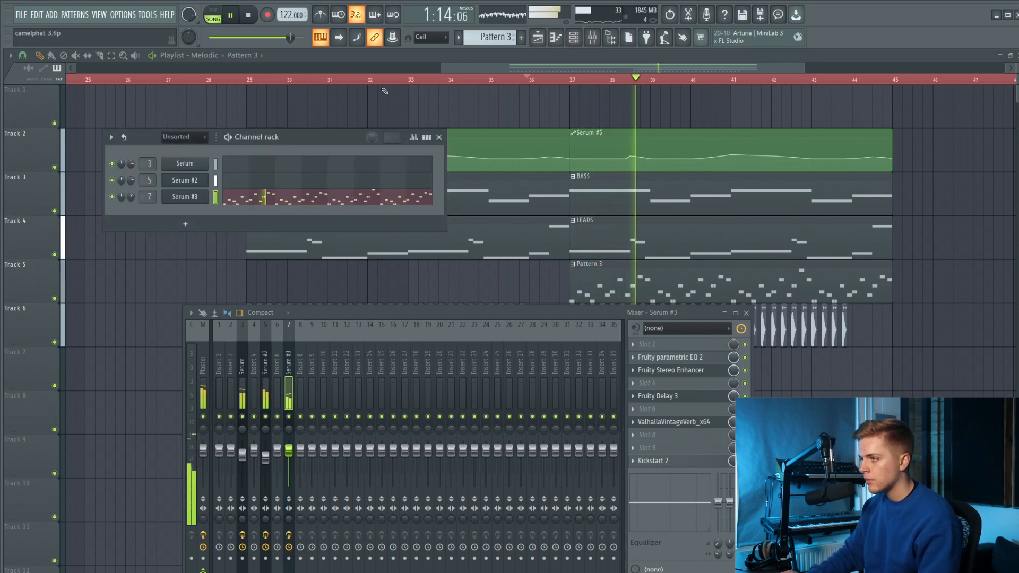
click(193, 201)
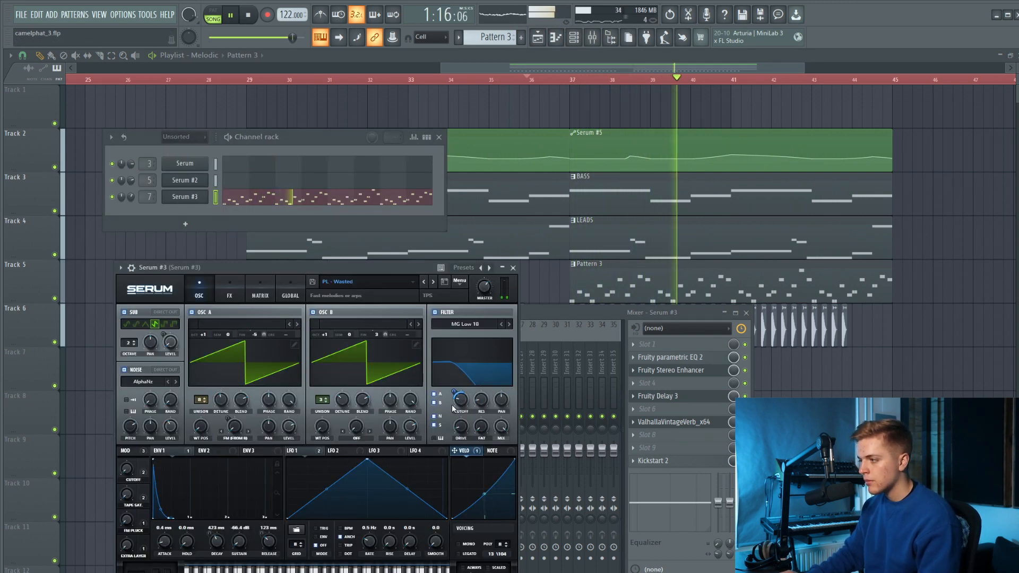
click(147, 14)
mouse_move(209, 142)
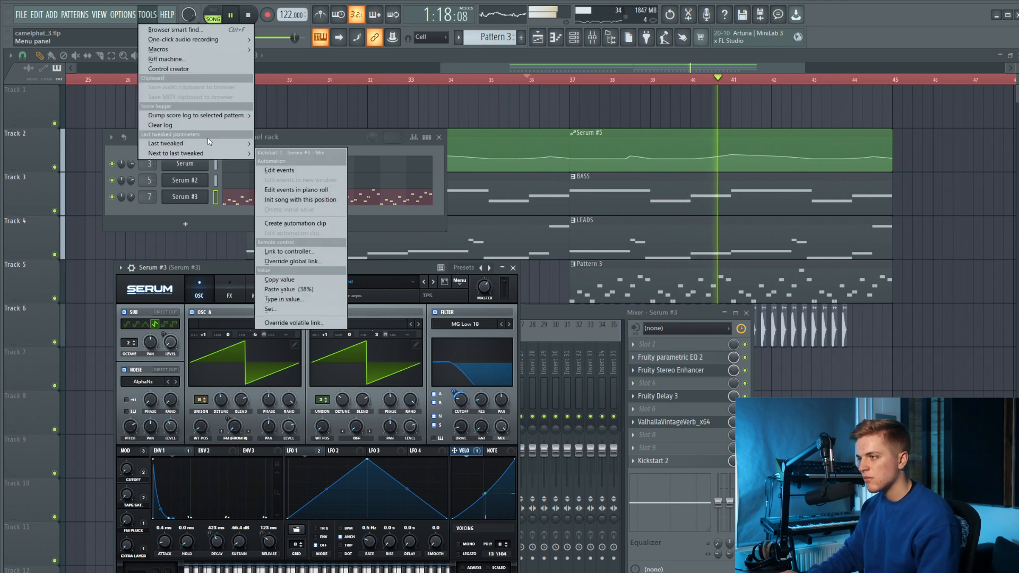
click(295, 223)
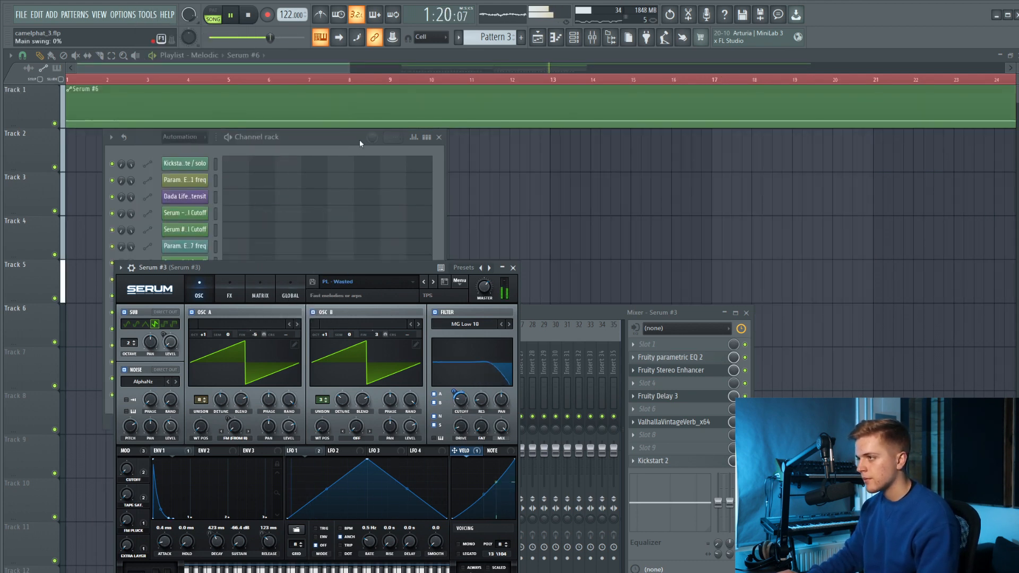
Stop playback and move the Serum #6 automation clip to track 7, starting at bar 37.
scroll(481, 186, down, 4)
right_click(535, 212)
scroll(525, 213, down, 2)
key(ctrl+z)
key(space)
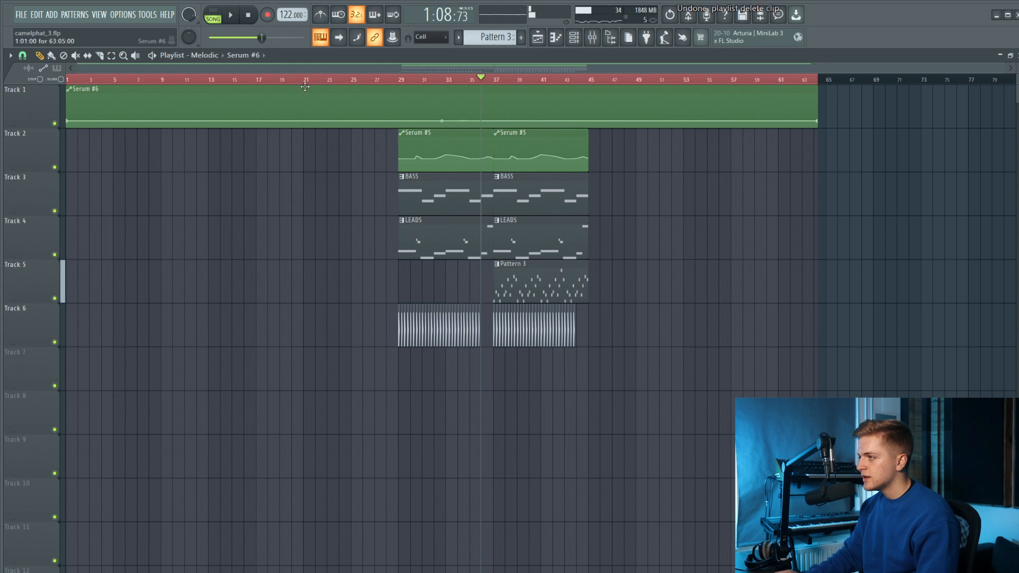
drag(286, 87, 711, 357)
scroll(600, 368, up, 5)
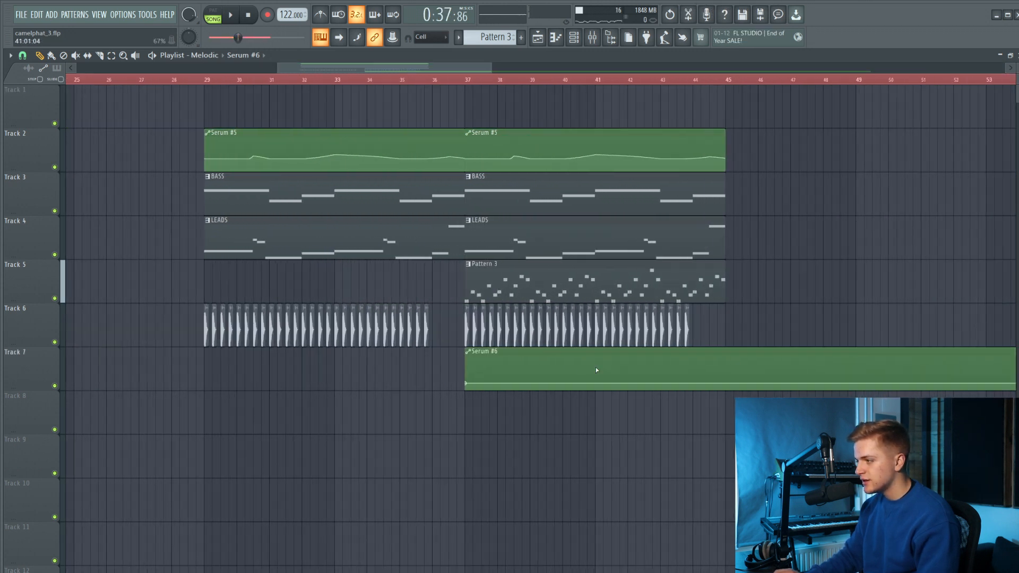
Copy the first point's value in the Serum #6 clip and add a higher point at bar 45 for a gradual cutoff rise.
right_click(376, 386)
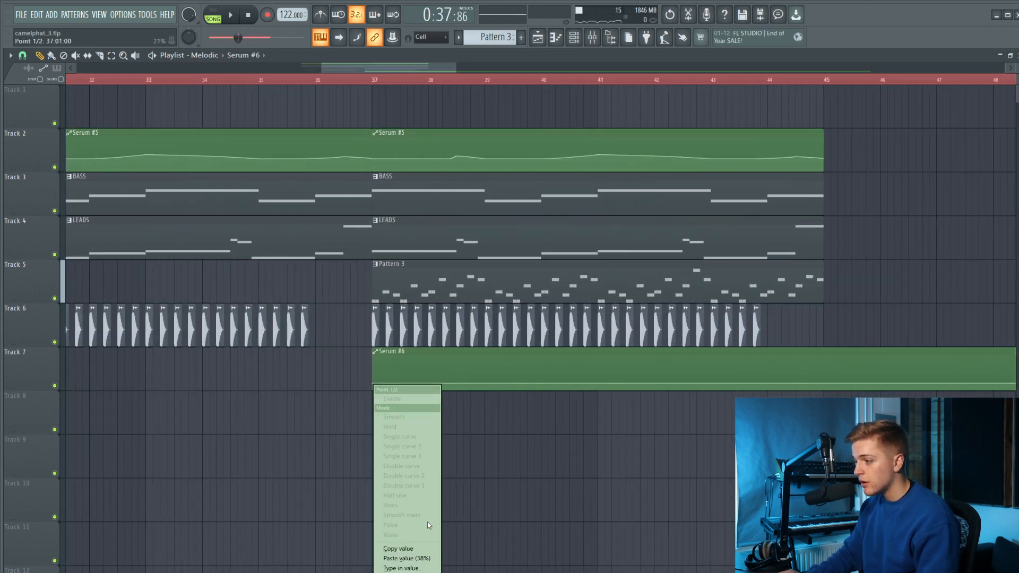
click(430, 549)
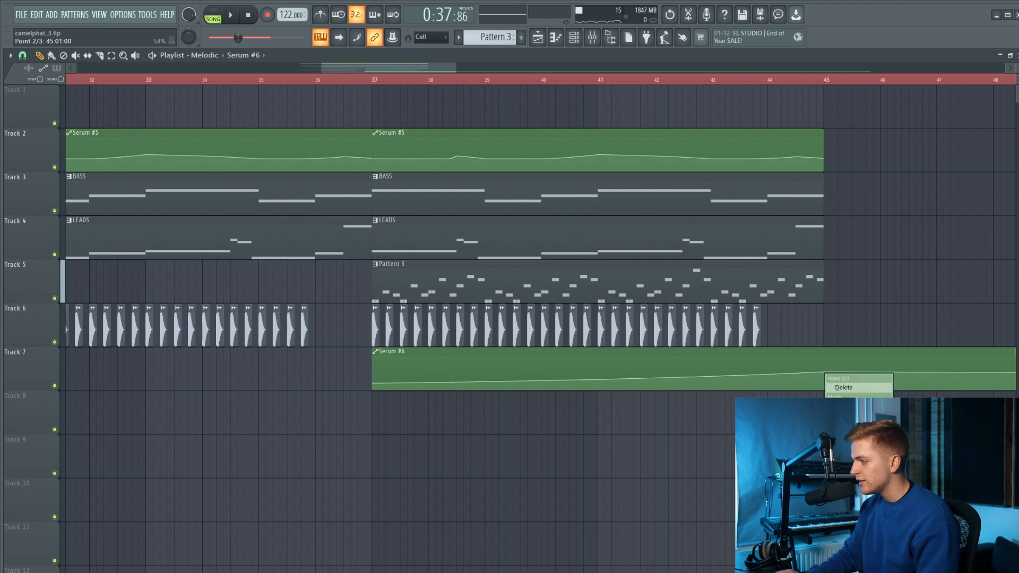
click(844, 388)
right_click(824, 373)
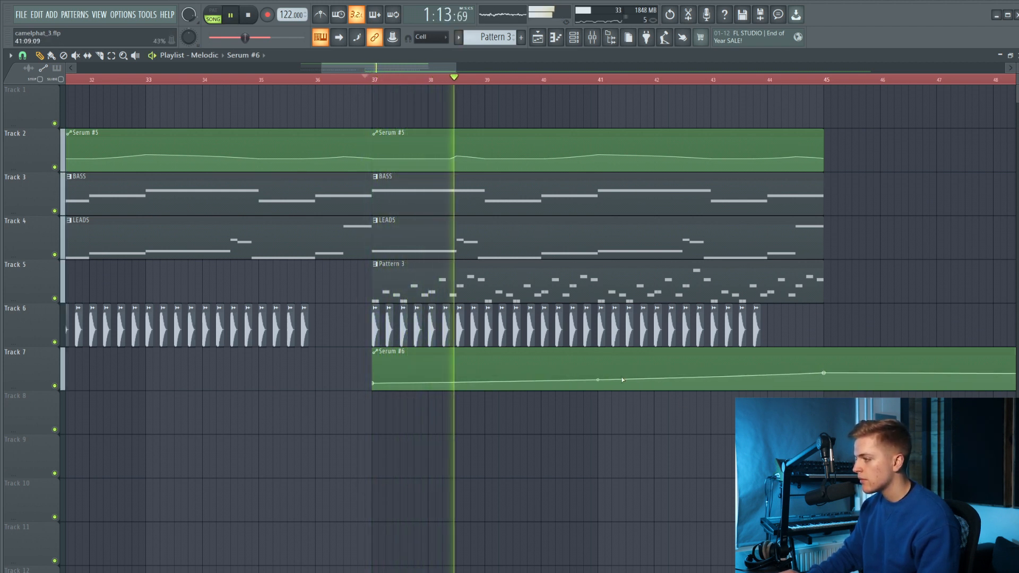
Move all kick clips down to track 7 and the Serum #6 automation clip up to track 6, directly below Pattern 3.
scroll(578, 372, down, 3)
scroll(578, 371, down, 1)
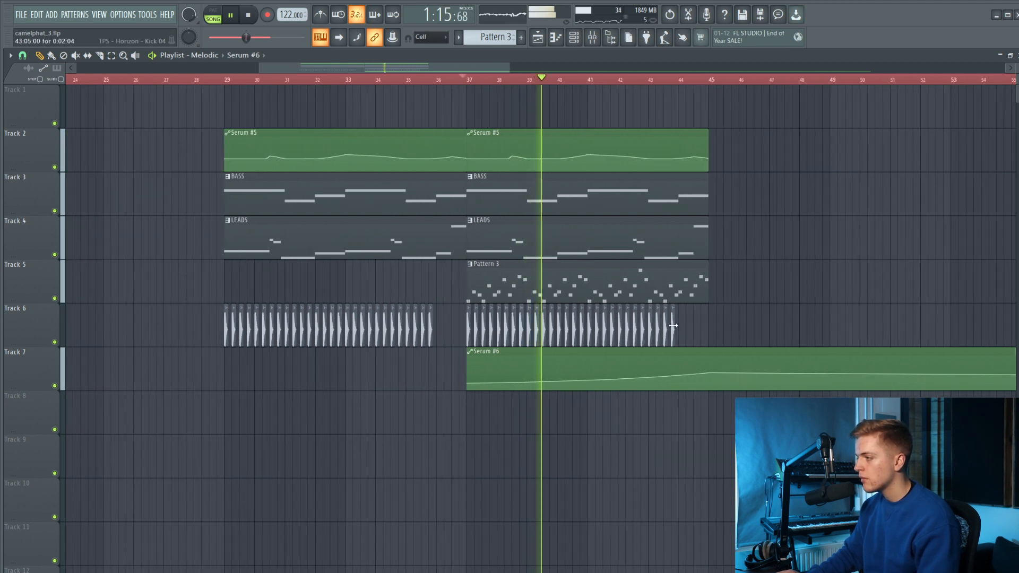
drag(689, 328, 214, 332)
key(shift+Down)
drag(710, 332, 105, 296)
key(shift+Up)
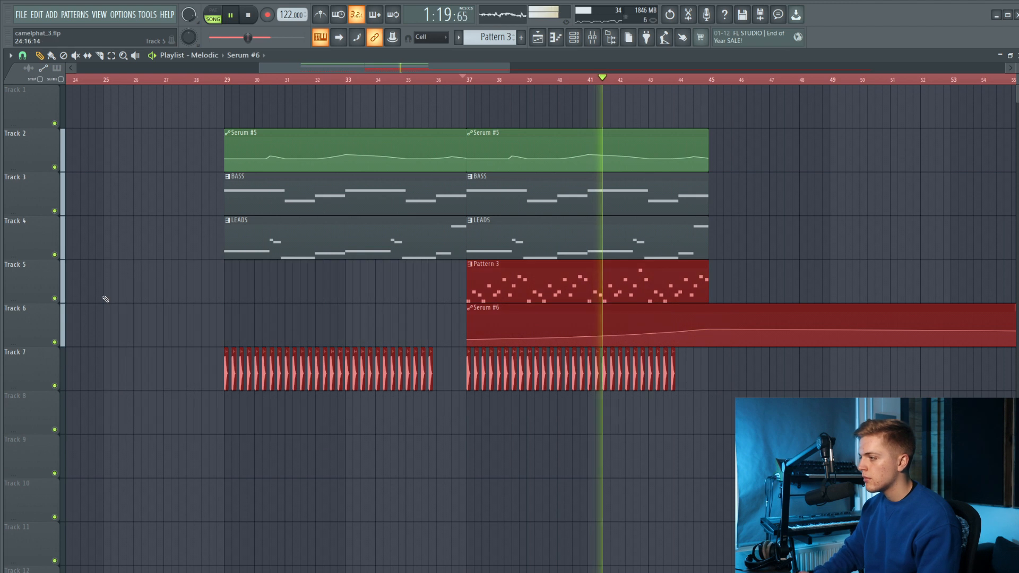
Move the kick clips to track 8 while keeping Pattern 3 on track 5 and Serum #6 on track 6, then clear the selection.
key(shift+Down)
ctrl+click(358, 315)
drag(359, 315, 723, 380)
key(shift+Up)
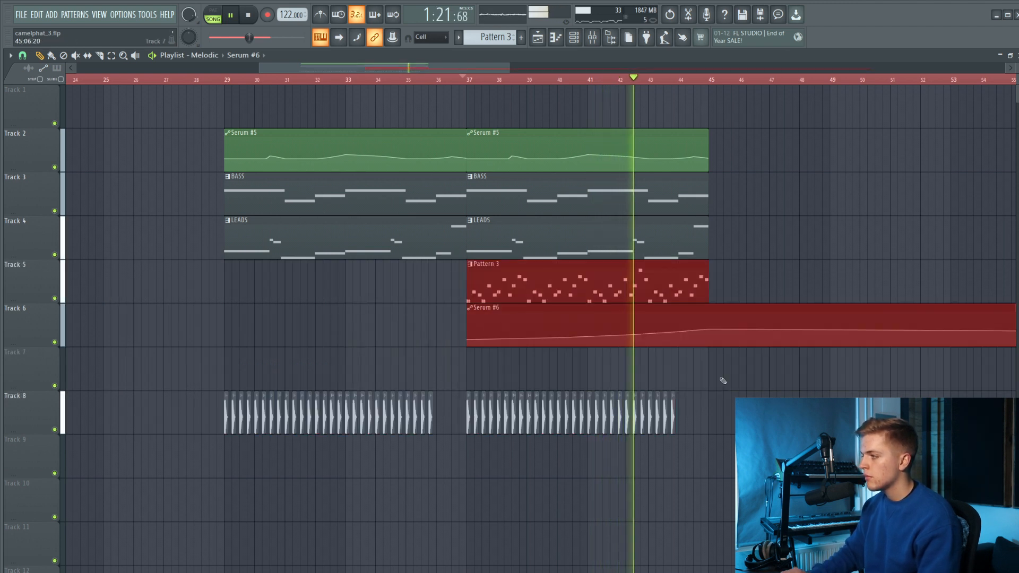
ctrl+click(723, 380)
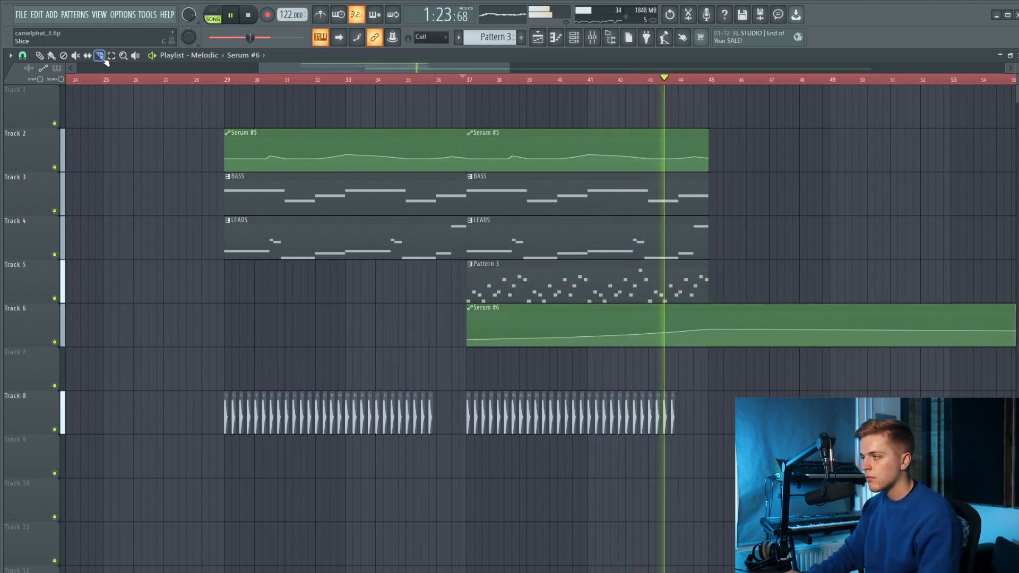
Slice the Serum #6 automation clip at bar 45 and remove the part beyond it.
drag(712, 359, 714, 308)
key(space)
key(space)
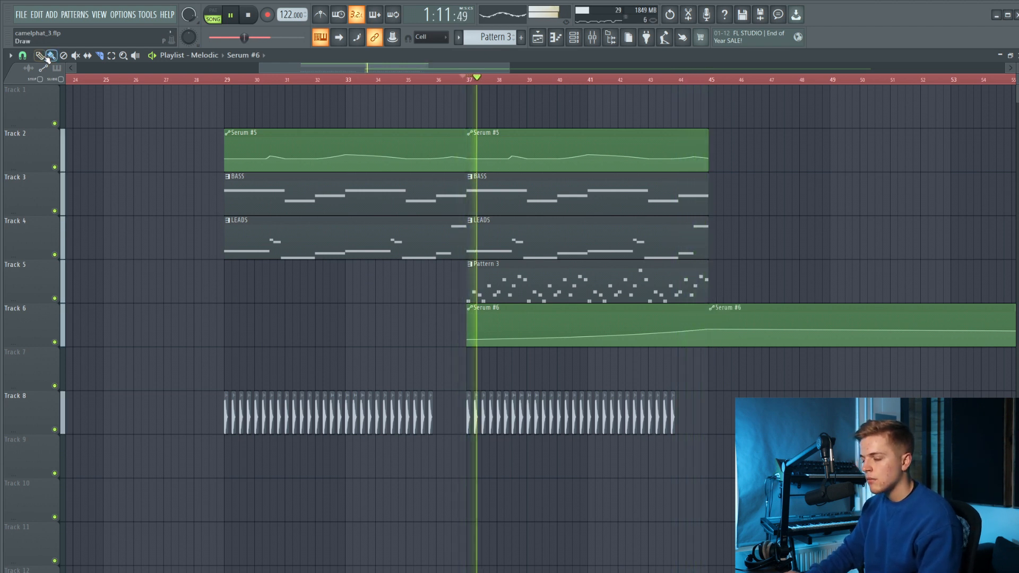
key(ctrl+z)
key(ctrl+z)
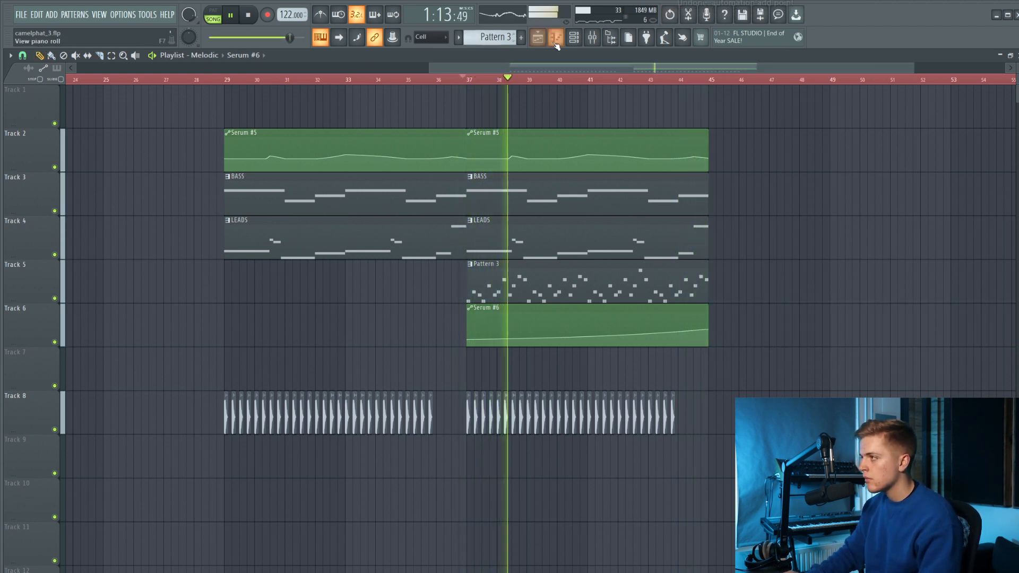
Show the mixer, stop playback and add Dada Life Endless Smile to effect slot 9 of the Serum #3 track.
click(591, 37)
key(space)
click(669, 447)
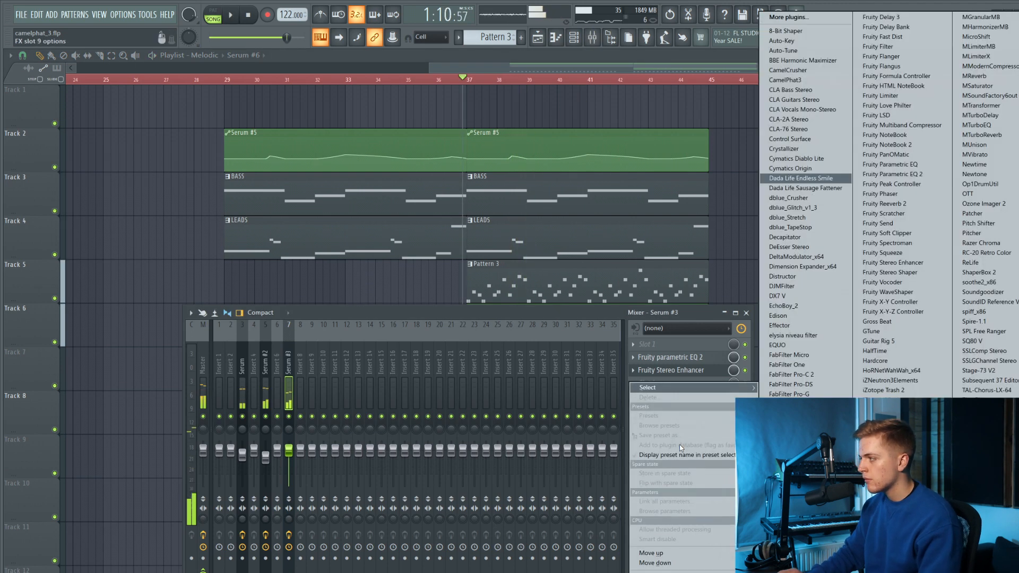
click(801, 179)
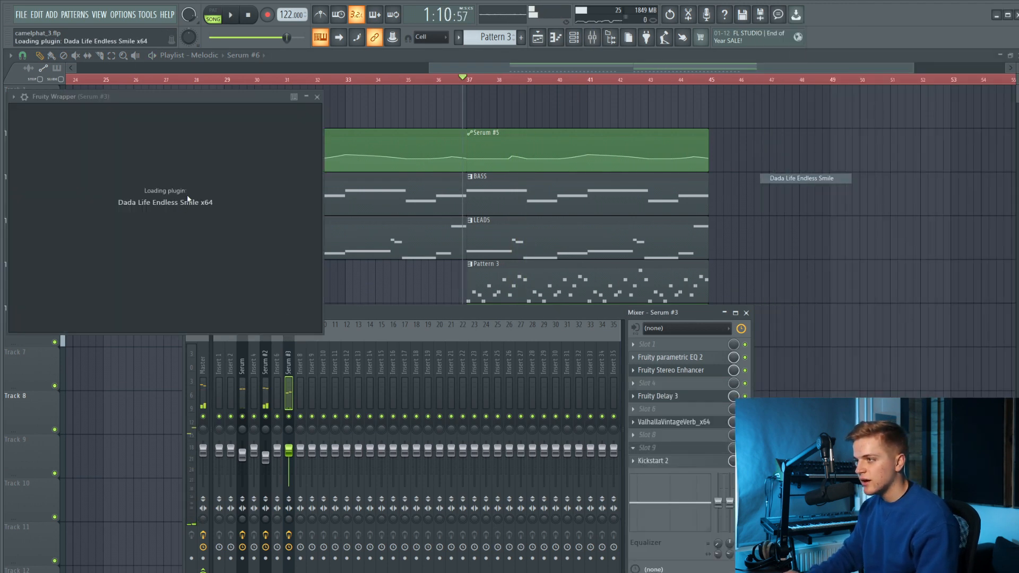
Create an automation clip for the Endless Smile intensity, place it on track 7 at bar 37 and restart playback.
click(147, 14)
mouse_move(219, 151)
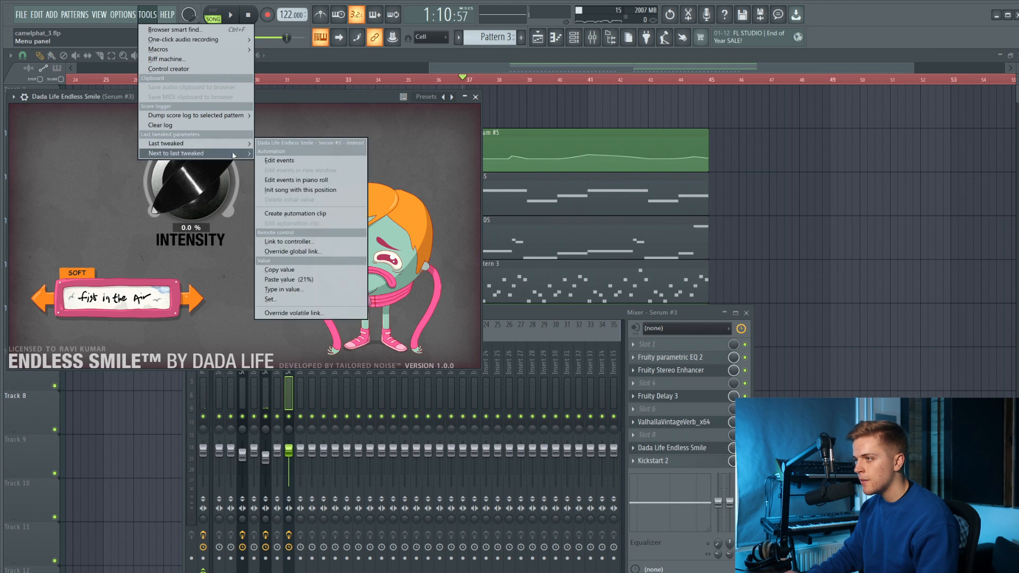
click(289, 213)
drag(249, 91, 672, 366)
key(space)
key(space)
scroll(586, 370, up, 5)
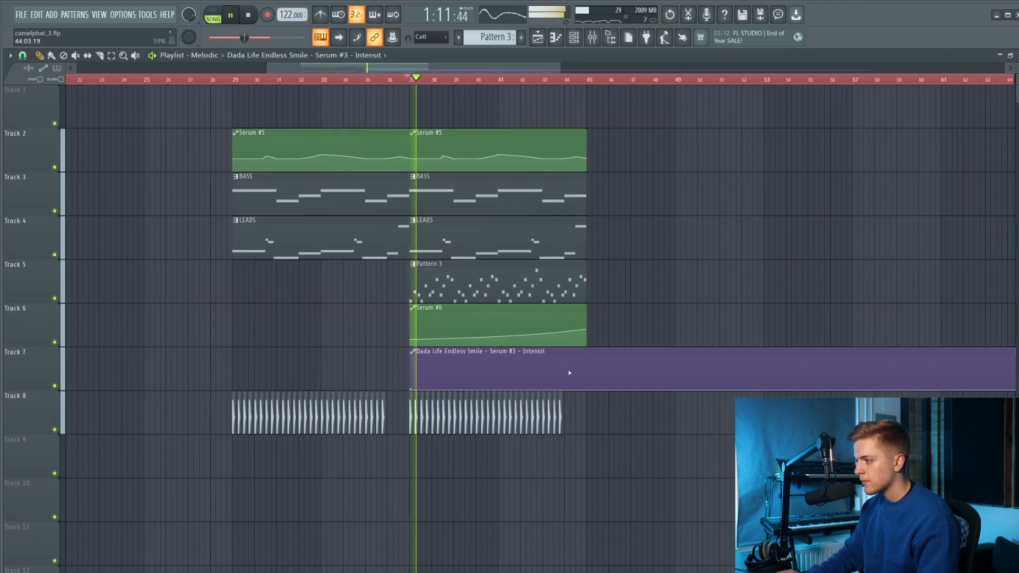
Shape the Endless Smile intensity automation to curve up to 59% at bar 45 and drop straight back to its minimum.
right_click(596, 373)
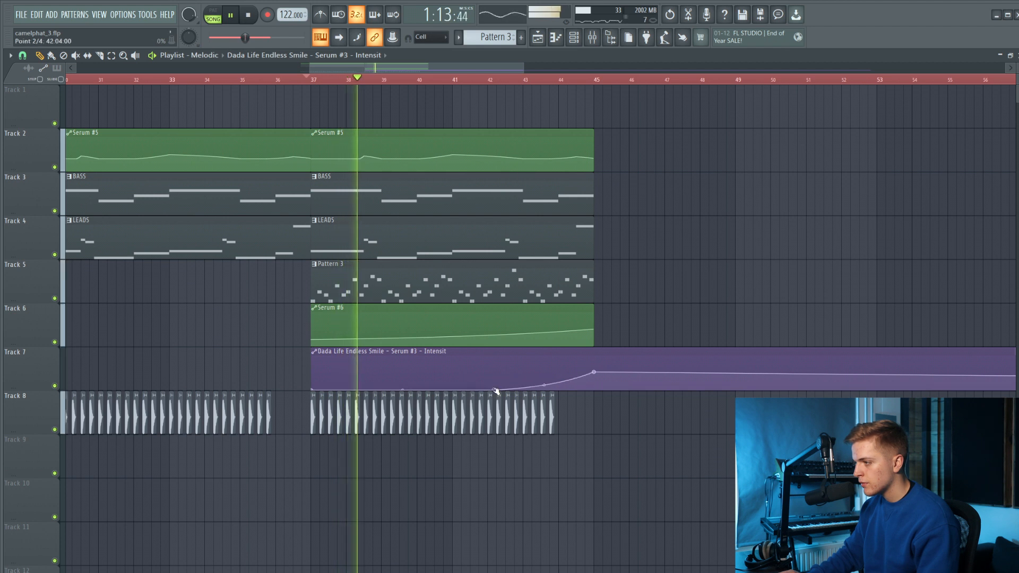
key(ctrl+z)
drag(594, 372, 594, 370)
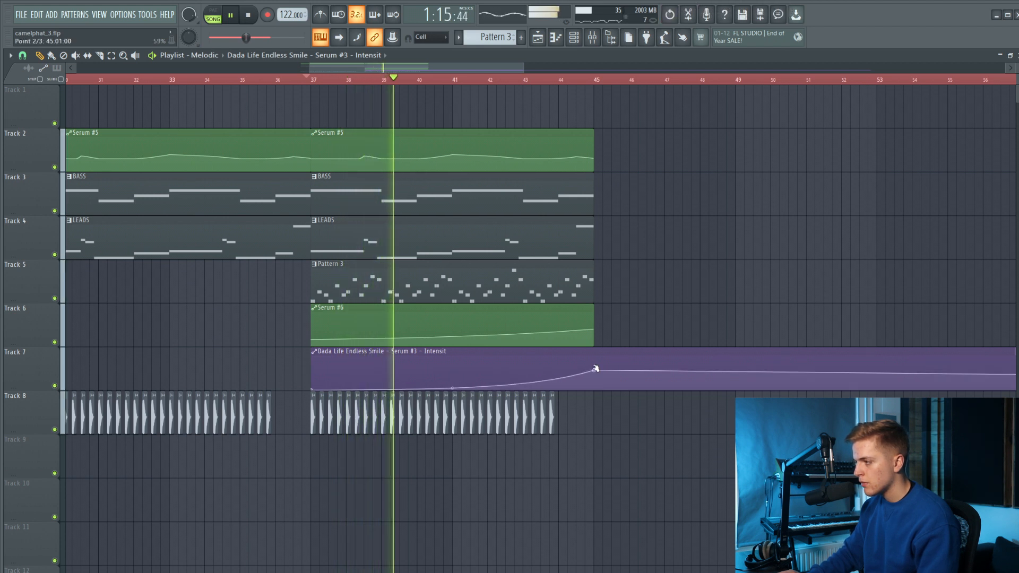
scroll(602, 373, up, 3)
right_click(594, 389)
scroll(590, 339, up, 3)
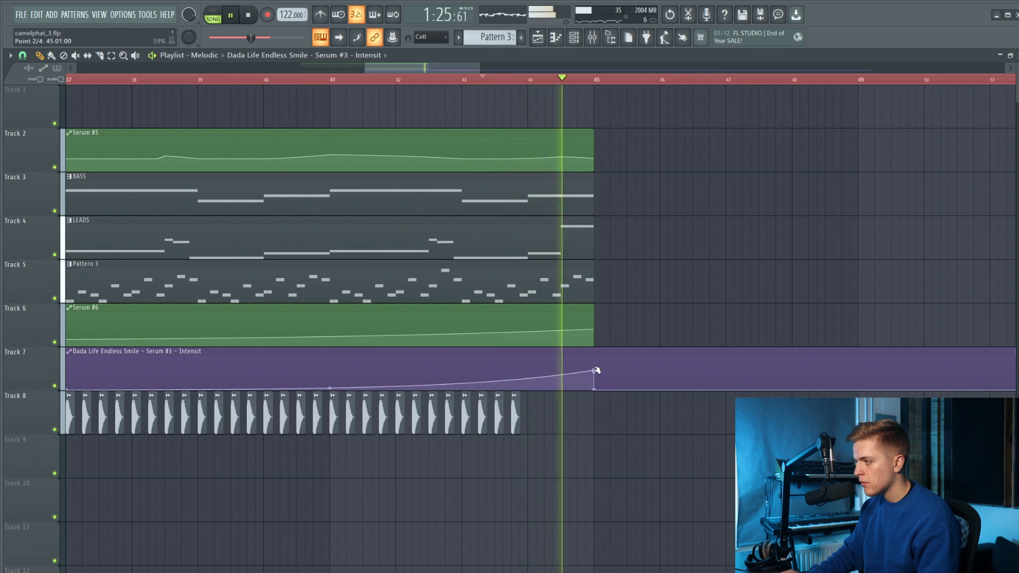
Slice the Endless Smile intensity clip at bar 45, delete the part beyond it and play from just before bar 29.
scroll(595, 367, down, 4)
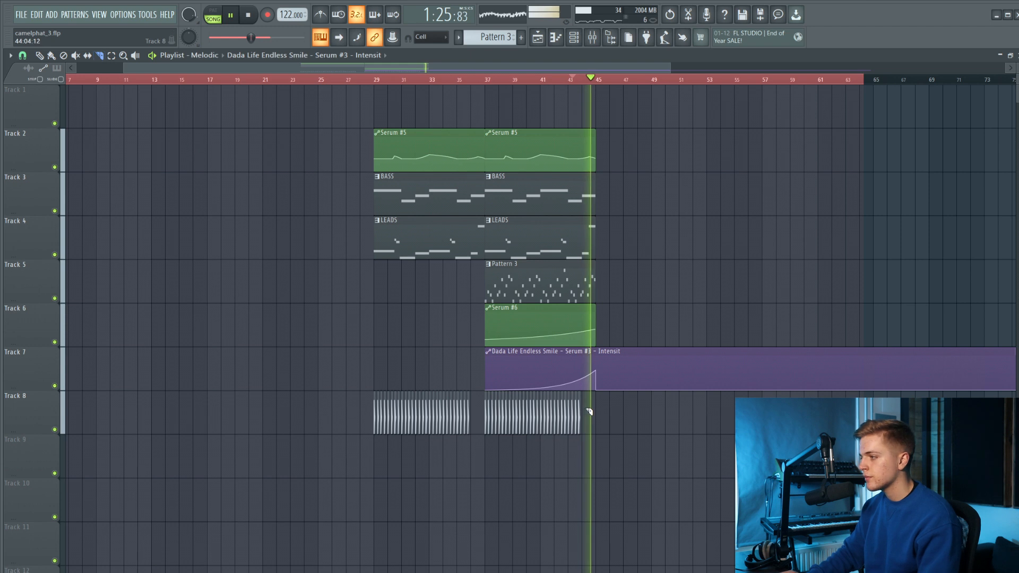
scroll(596, 395, up, 2)
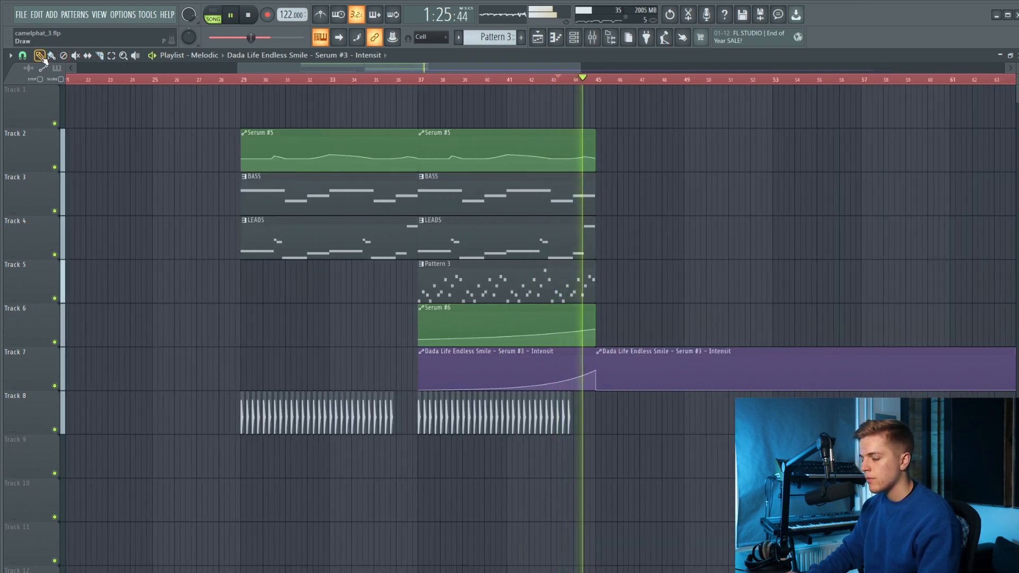
right_click(690, 368)
click(239, 80)
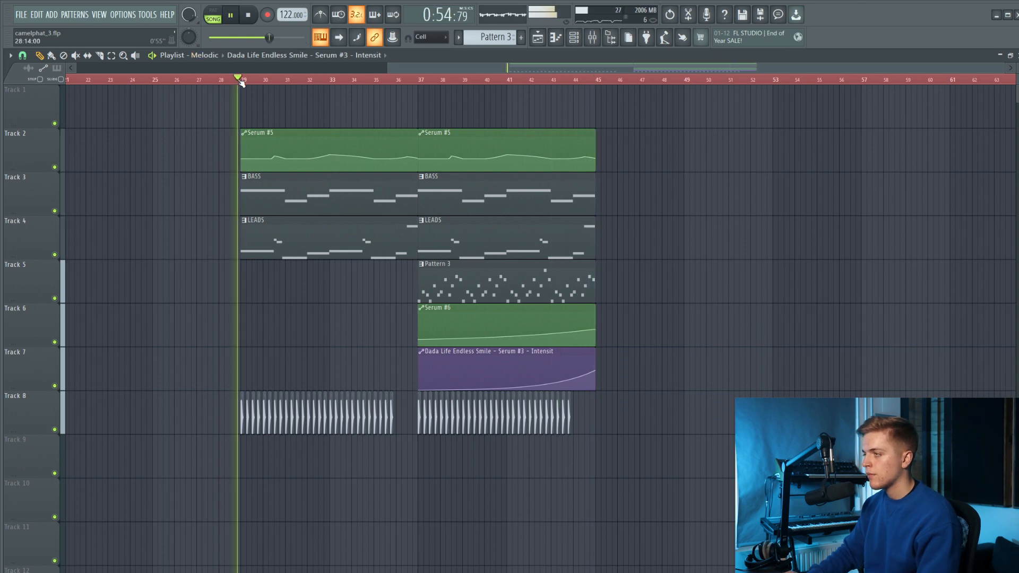
Make the first Serum #5 automation clip unique, raise its point midway through bar 36 and play from near bar 36.
scroll(594, 349, up, 3)
scroll(597, 344, down, 4)
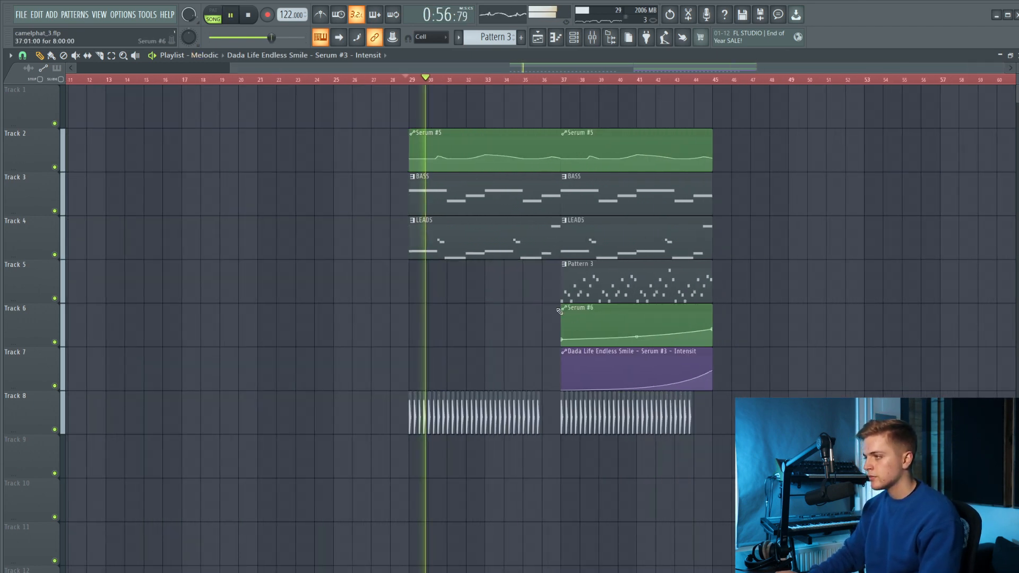
scroll(599, 181, up, 3)
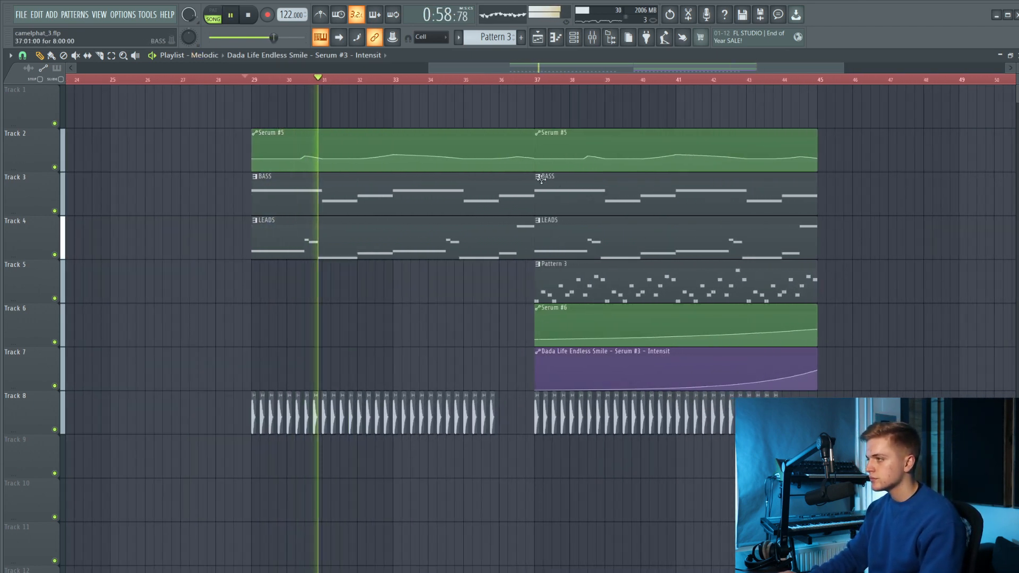
click(254, 133)
click(286, 221)
drag(517, 157, 517, 149)
click(494, 80)
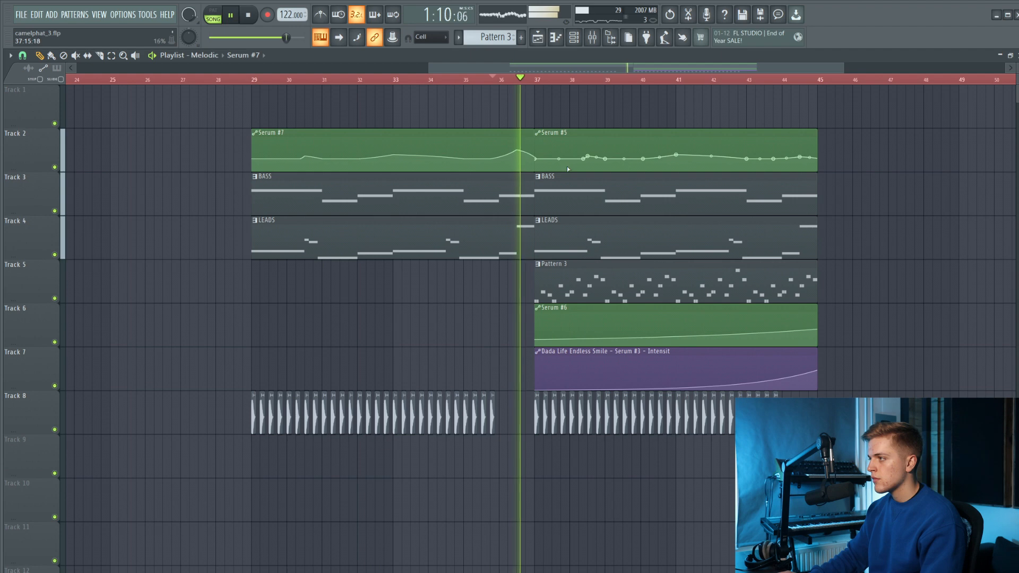
Move the kick clips to track 9 and the Serum #6 and Endless Smile automation clips to tracks 9 and 10.
scroll(554, 162, down, 3)
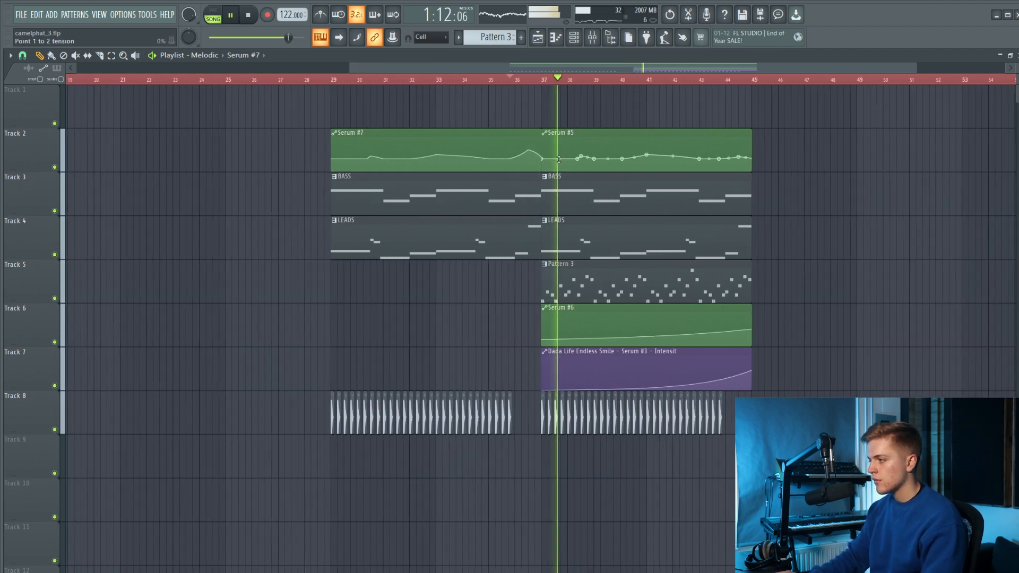
scroll(849, 451, down, 3)
scroll(855, 456, up, 4)
drag(849, 458, 265, 426)
key(shift+Down)
scroll(515, 346, up, 2)
drag(768, 388, 661, 329)
key(shift+Down)
key(shift+Down)
key(shift+Down)
key(shift+Down)
key(shift+Down)
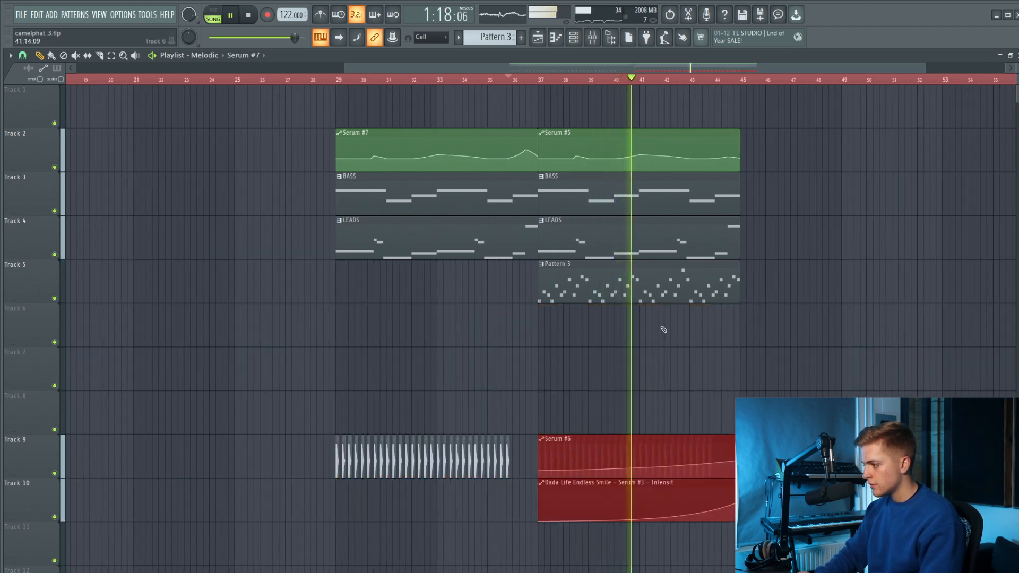
Move both groups of kick clips up to track 7 and clear the selection.
scroll(663, 329, down, 1)
scroll(663, 330, down, 1)
drag(753, 354, 263, 572)
key(shift+Up)
key(shift+Up)
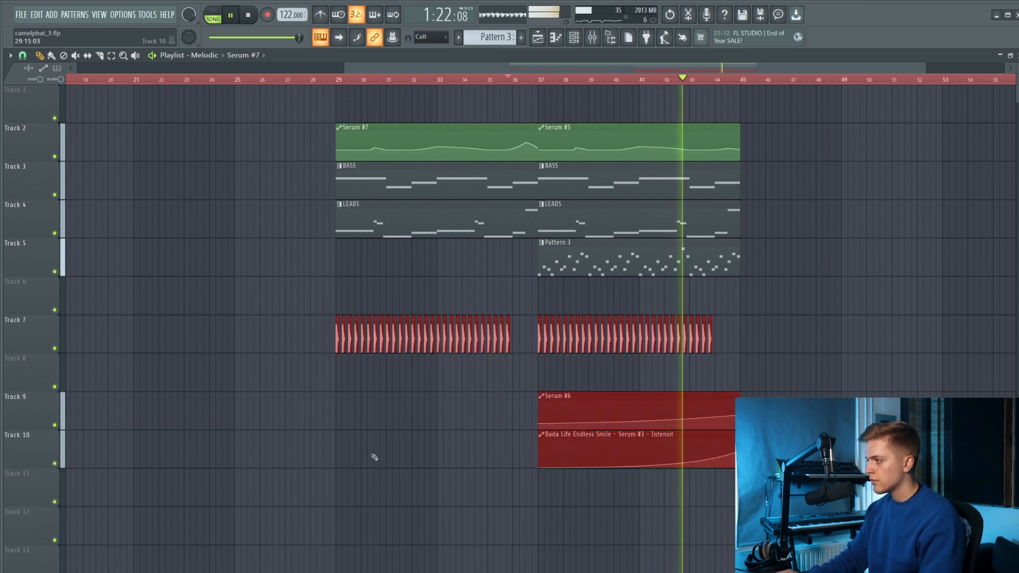
click(427, 434)
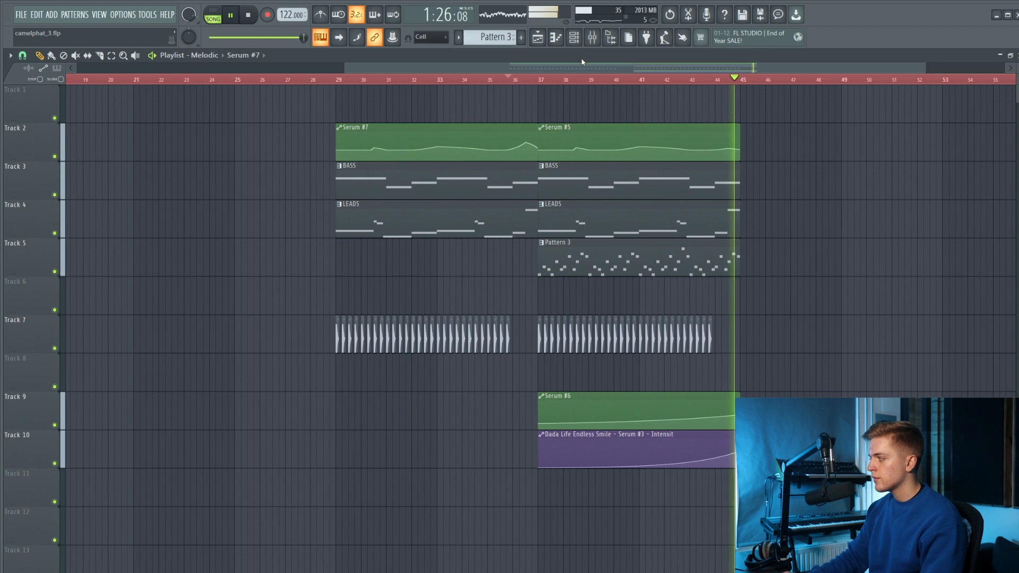
Stop playback, copy Pattern 3 to bar 29 on track 5 and move the Serum #6 automation clip to bar 29.
key(space)
drag(531, 259, 374, 252)
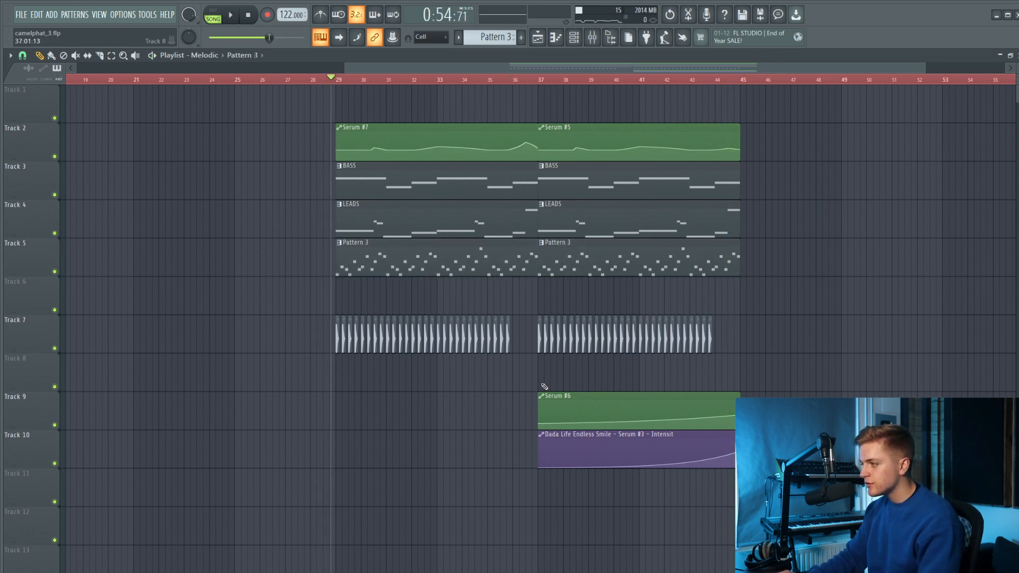
drag(541, 396, 348, 392)
Give the Serum #6 automation point at bar 37 the same value as the clip's starting point and restart playback.
right_click(337, 424)
click(353, 445)
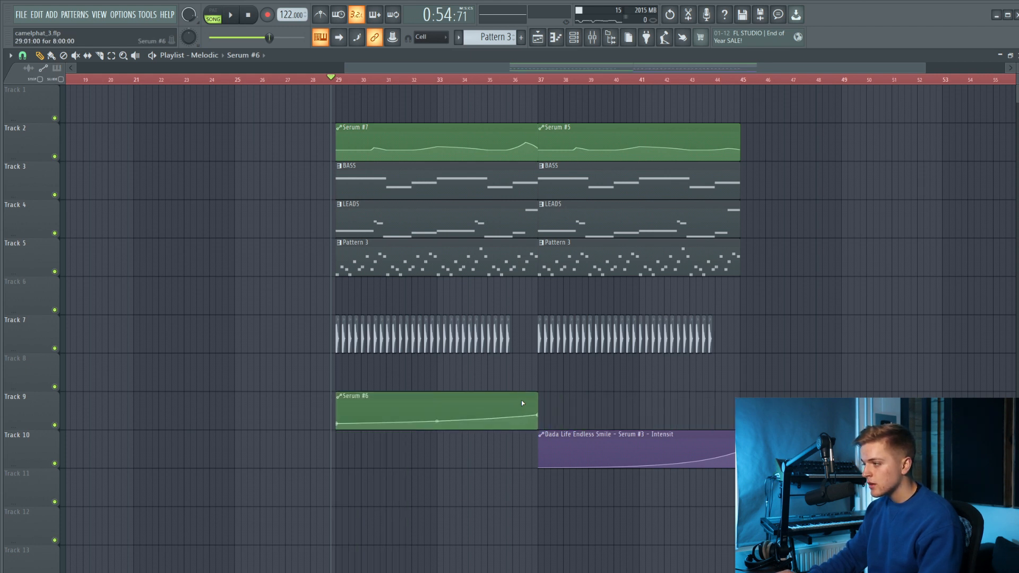
drag(534, 397, 733, 404)
key(ctrl+z)
key(space)
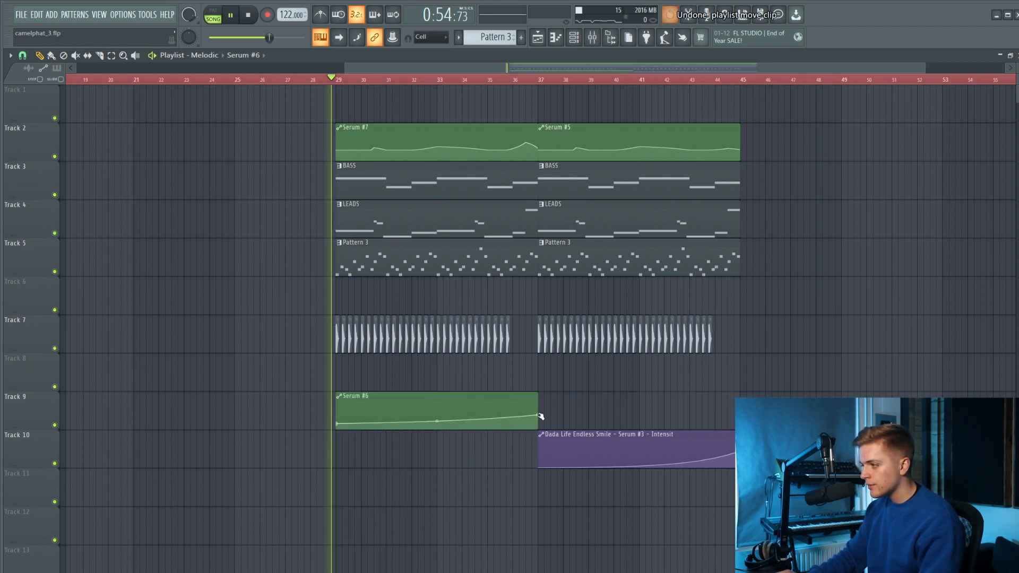
right_click(538, 417)
click(582, 571)
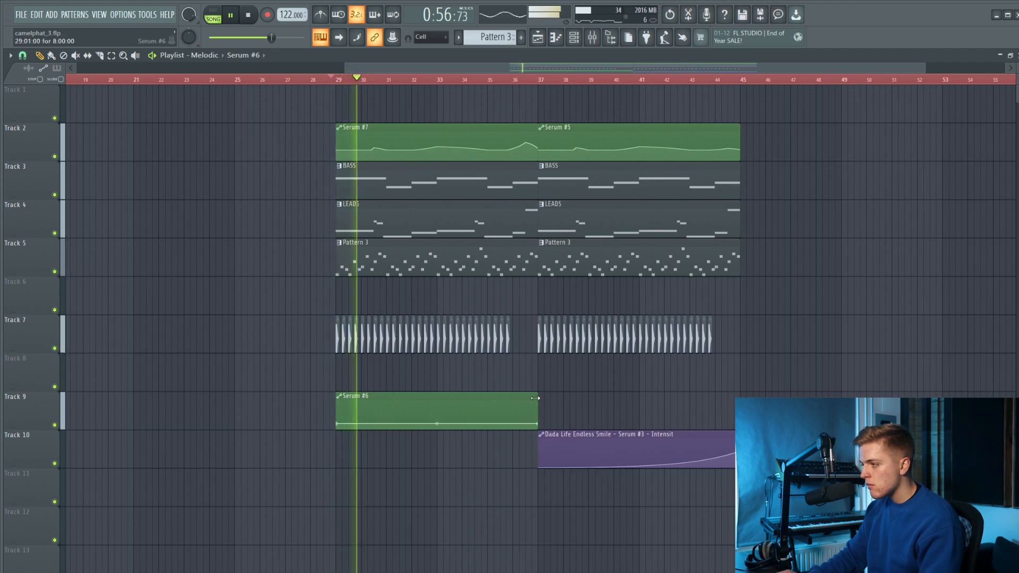
Extend the Serum #6 automation clip to bar 47 and lower its starting point to 9%.
drag(535, 416, 789, 417)
key(space)
drag(338, 426, 338, 428)
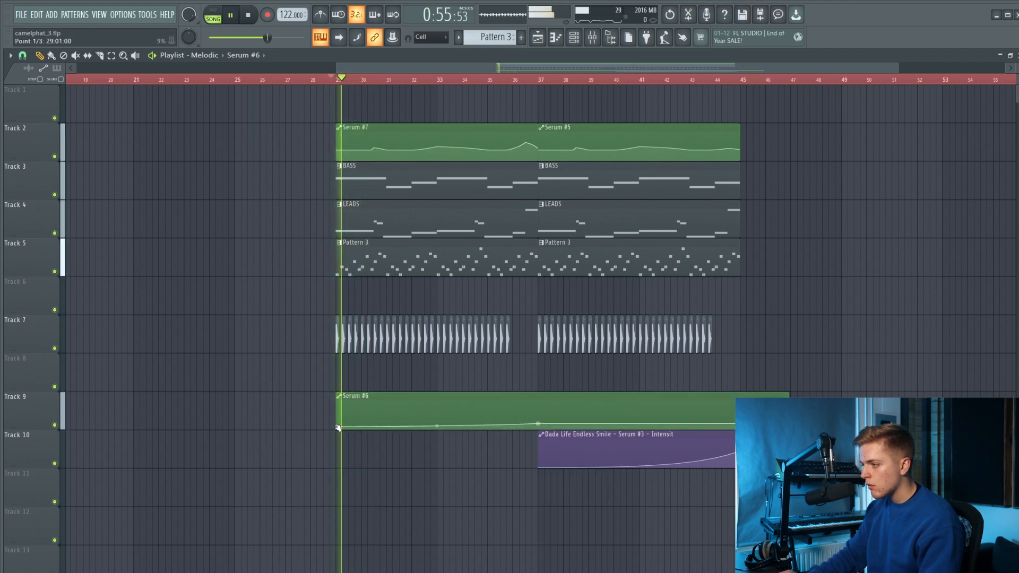
right_click(338, 427)
click(450, 449)
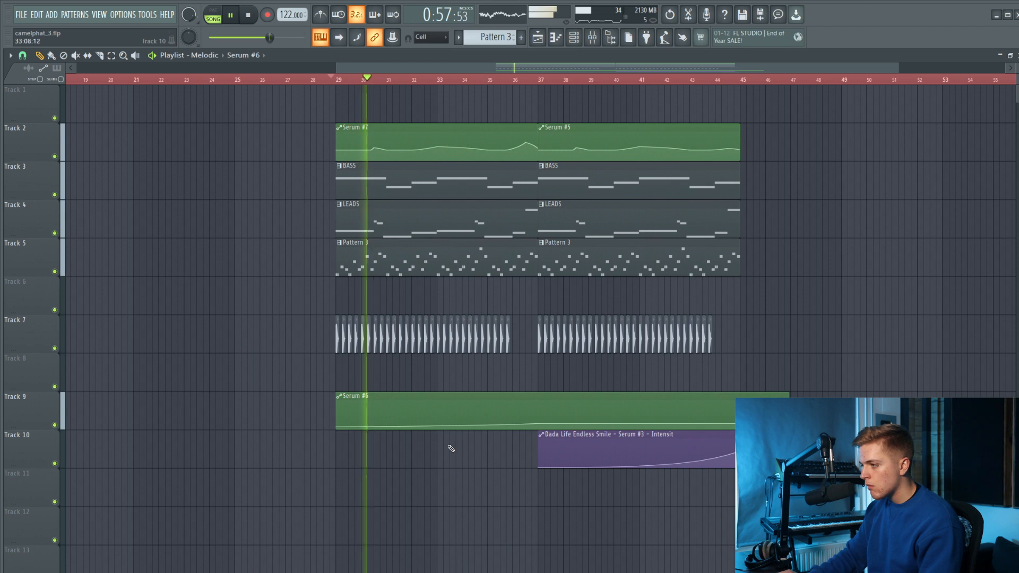
Add a point at bar 45 of the Serum #6 automation at about 55% to continue the rise.
right_click(539, 425)
click(565, 569)
right_click(744, 419)
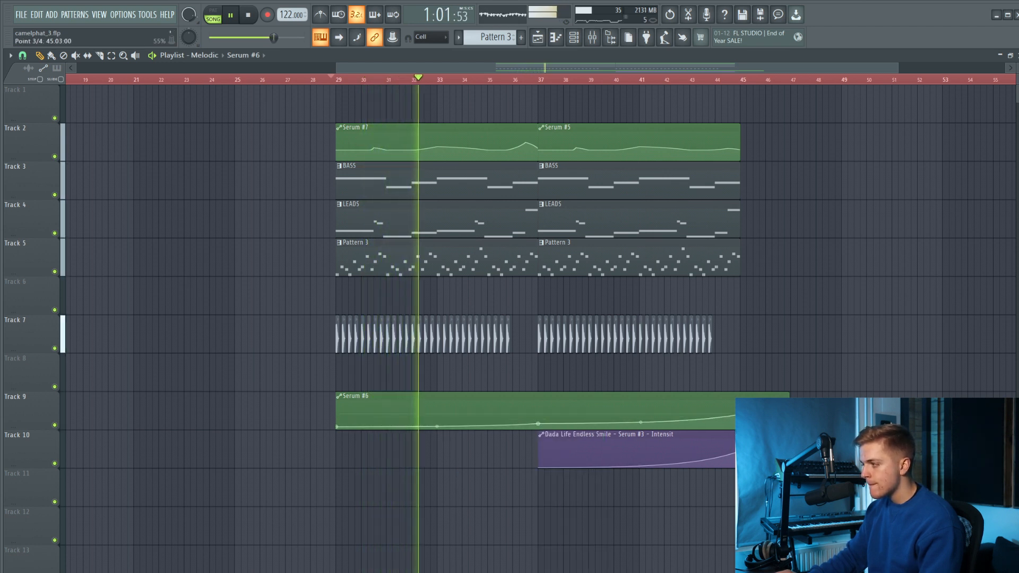
scroll(731, 417, up, 4)
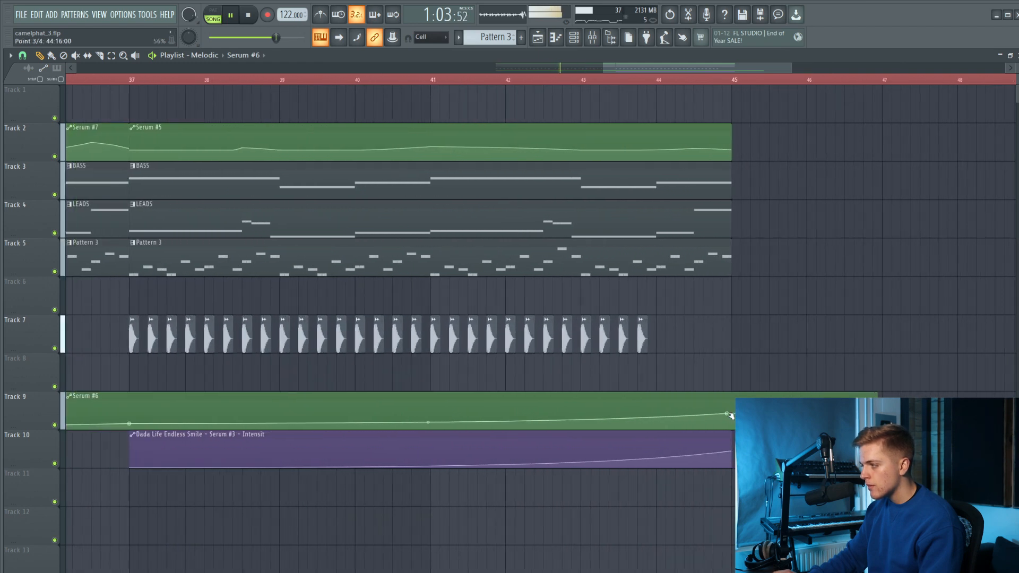
scroll(732, 412, down, 3)
scroll(670, 368, down, 2)
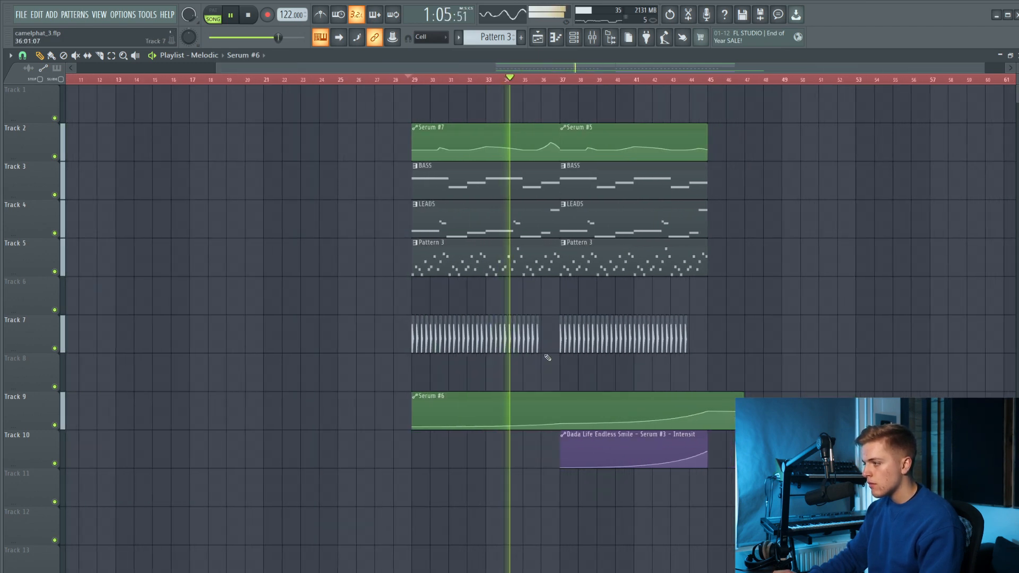
Add a small bump to the Serum #6 automation in bar 36, peaking at 34% at 36:11, and restart playback.
scroll(541, 435, up, 2)
scroll(539, 426, up, 1)
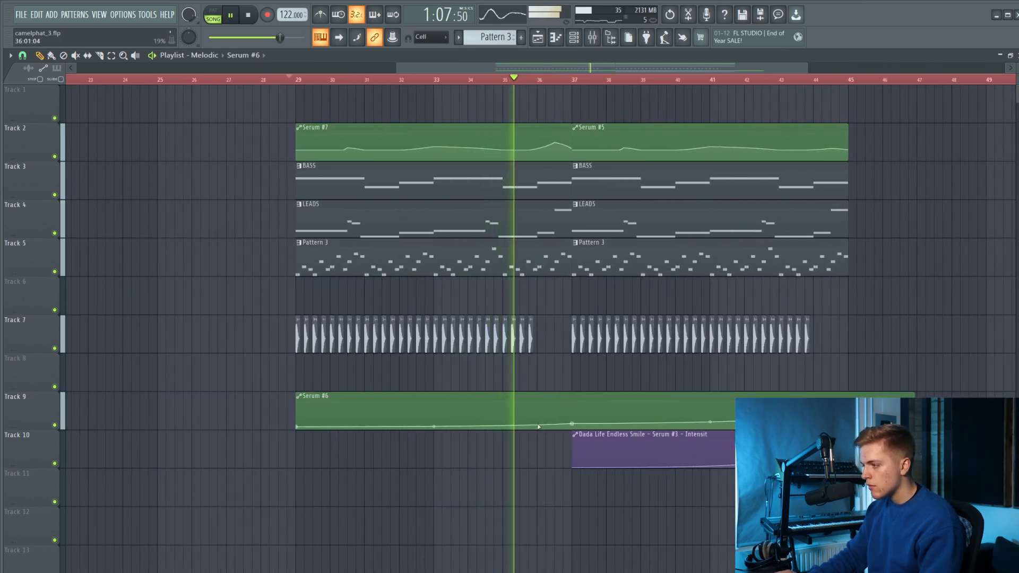
right_click(559, 417)
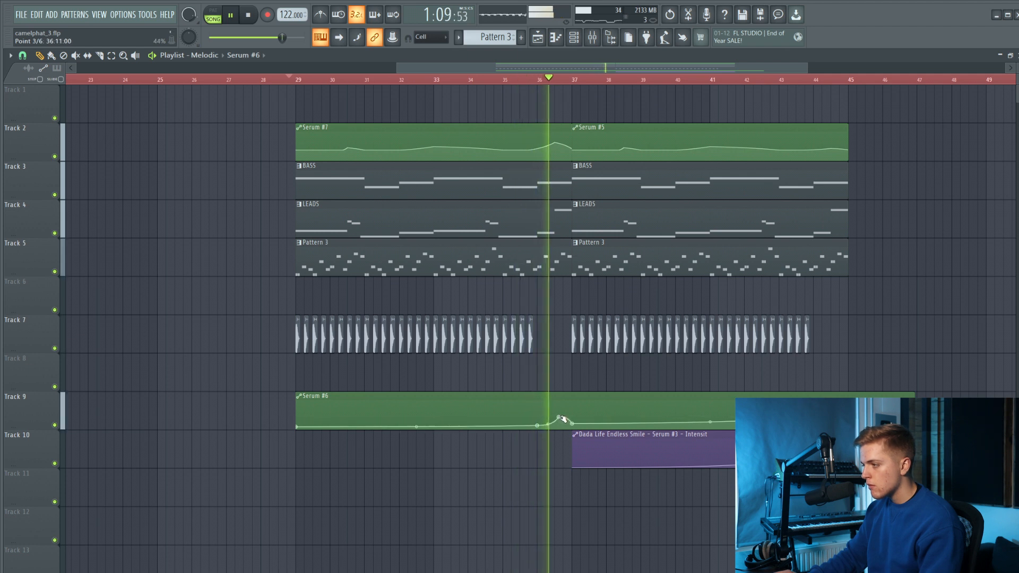
drag(558, 417, 559, 421)
key(space)
key(space)
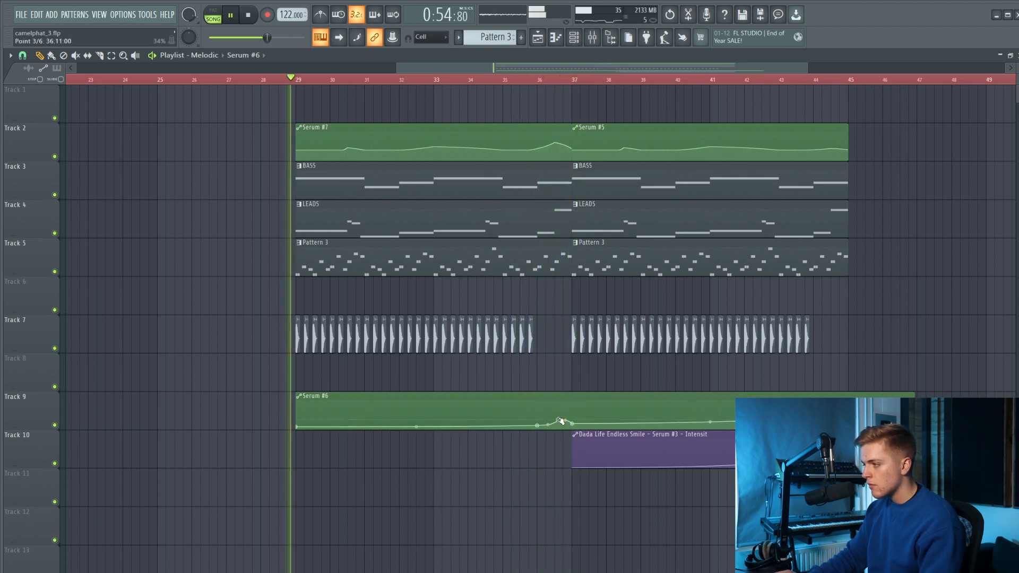
Lower the Serum #7 automation point at 36:09 to 25% and replay the transition from near bar 36.
click(513, 80)
scroll(558, 143, up, 3)
drag(555, 143, 555, 154)
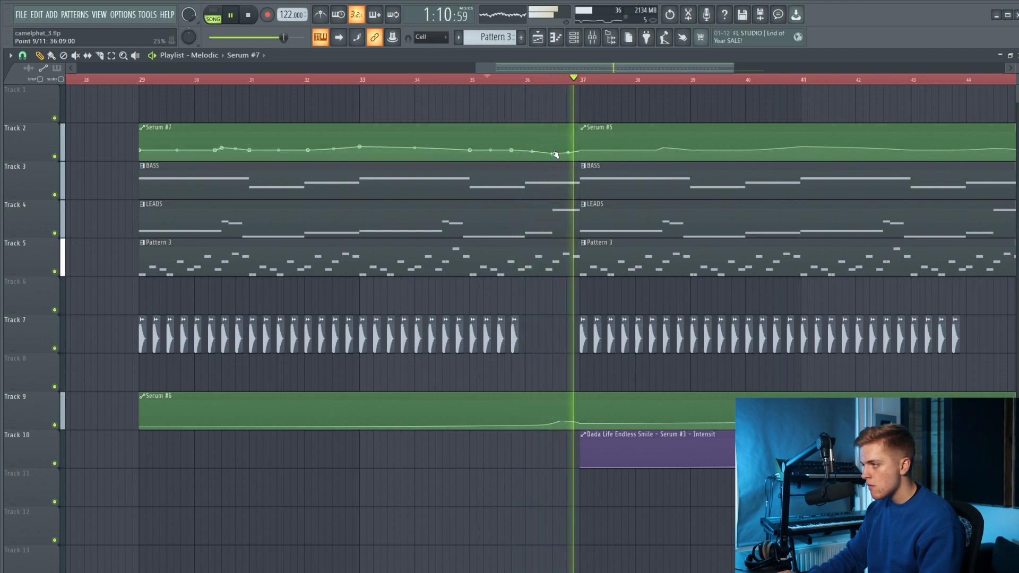
key(space)
key(space)
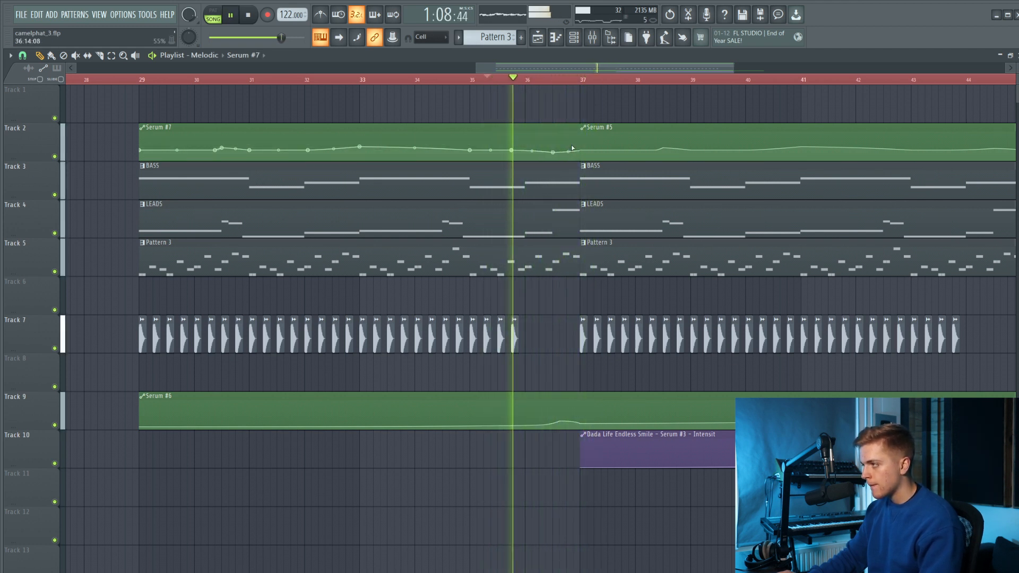
Reshape the end of the Serum #7 automation to rise to 48% at bar 37, replaying the transition while adjusting.
drag(578, 150, 581, 142)
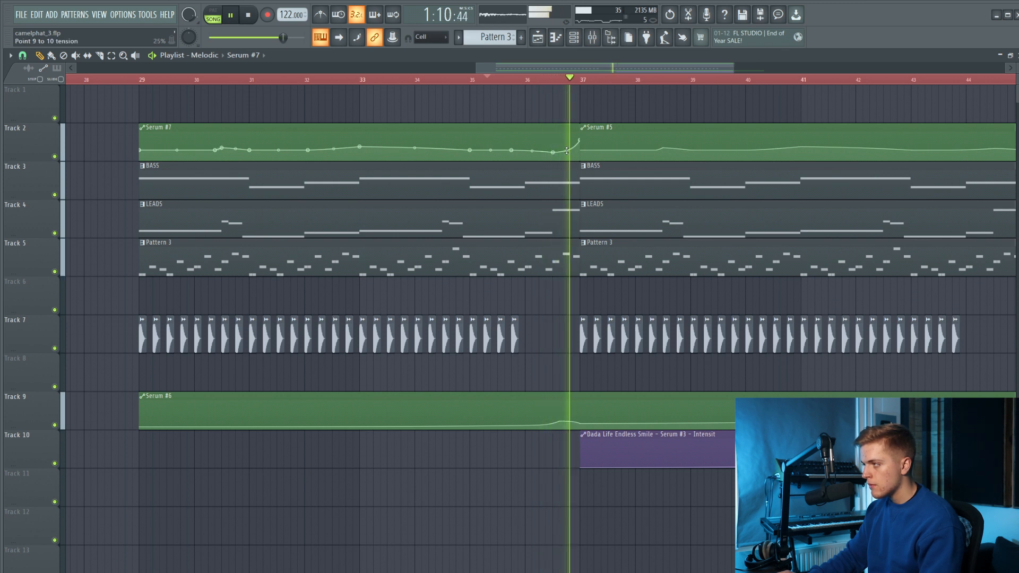
key(space)
key(space)
click(546, 82)
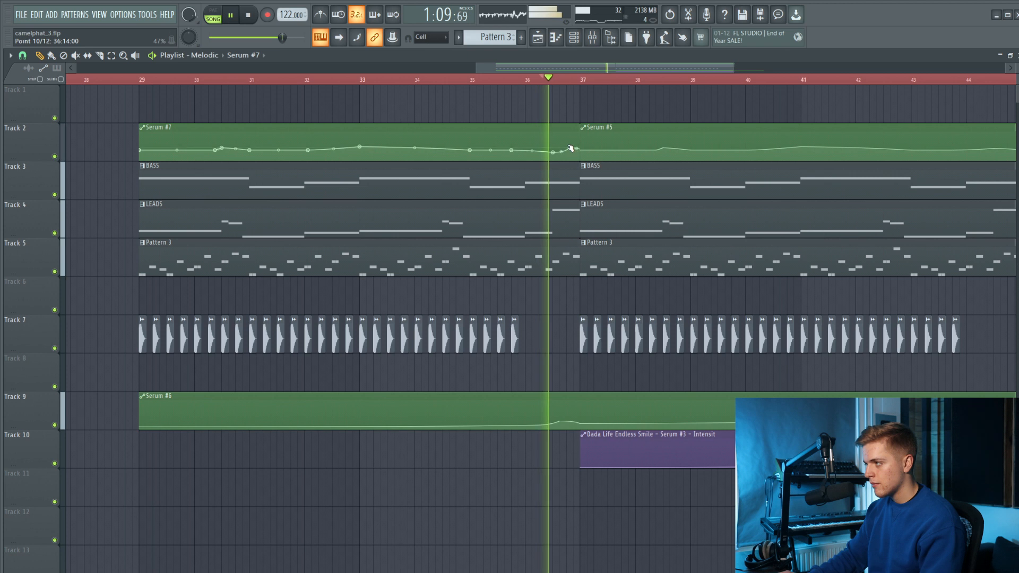
key(space)
key(space)
drag(567, 147, 573, 149)
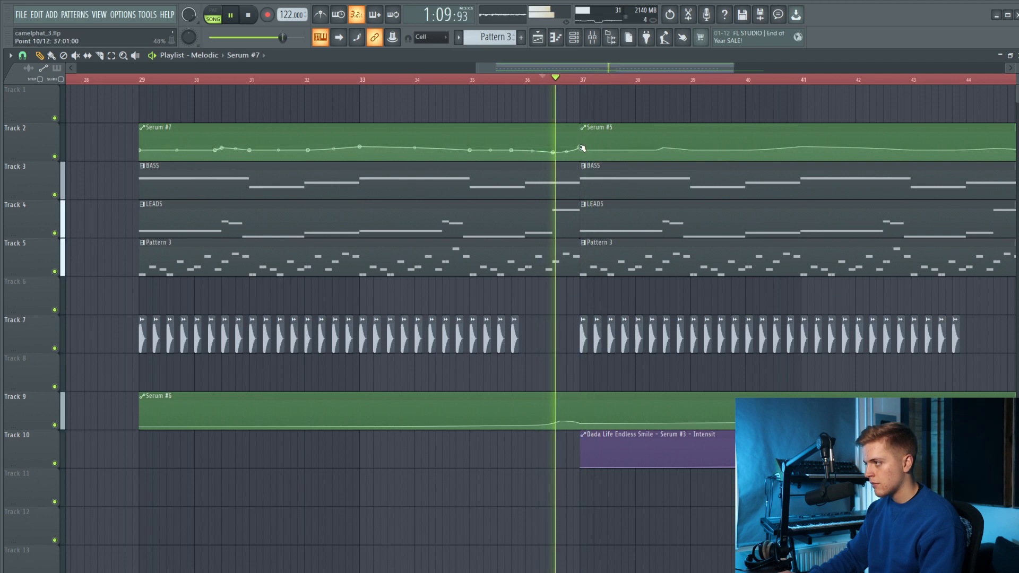
Slice the Serum #6 automation clip on track 9 at bar 45, delete the remainder and stop playback.
scroll(616, 188, down, 5)
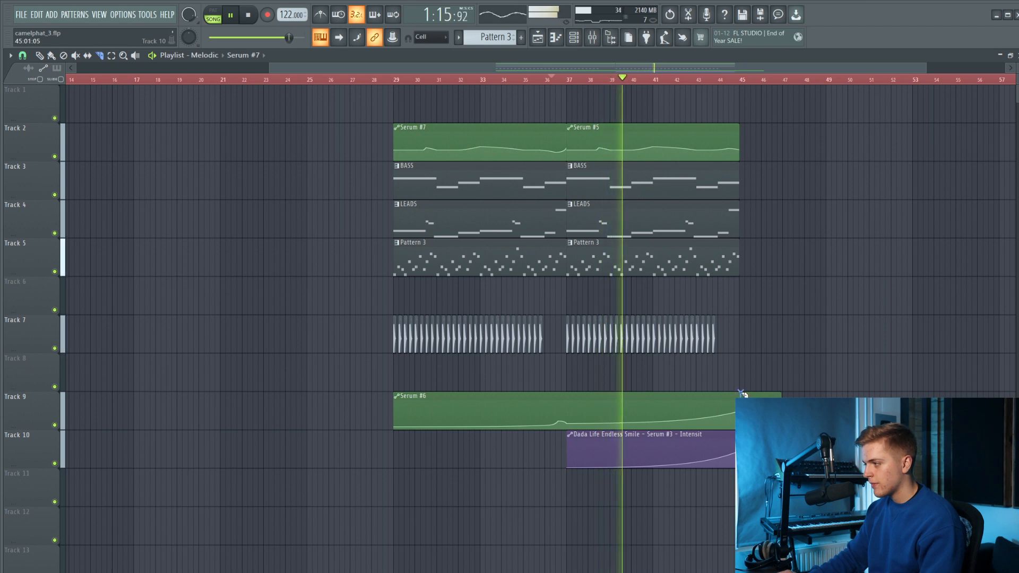
scroll(485, 312, up, 3)
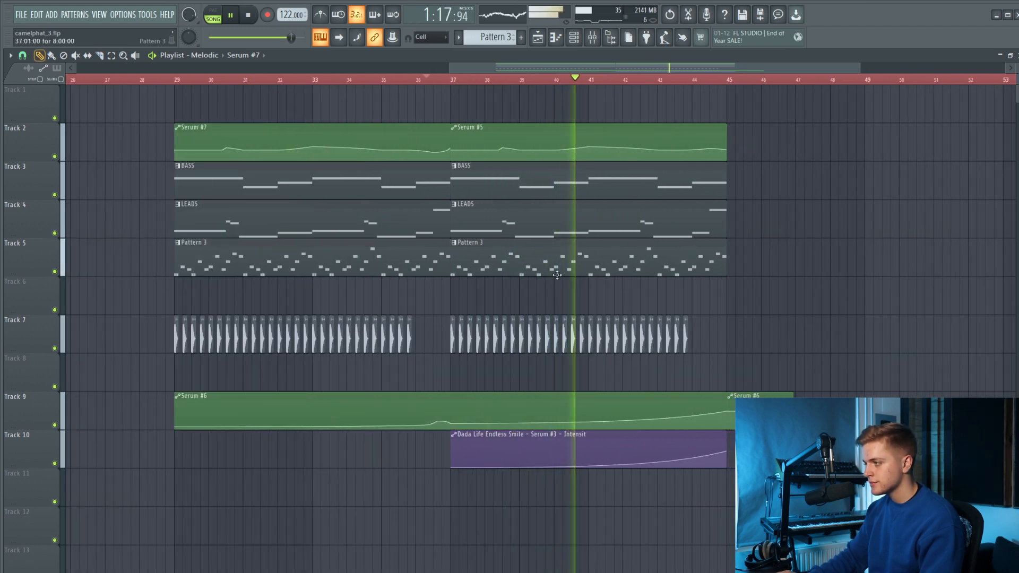
scroll(766, 382, down, 3)
scroll(789, 387, up, 2)
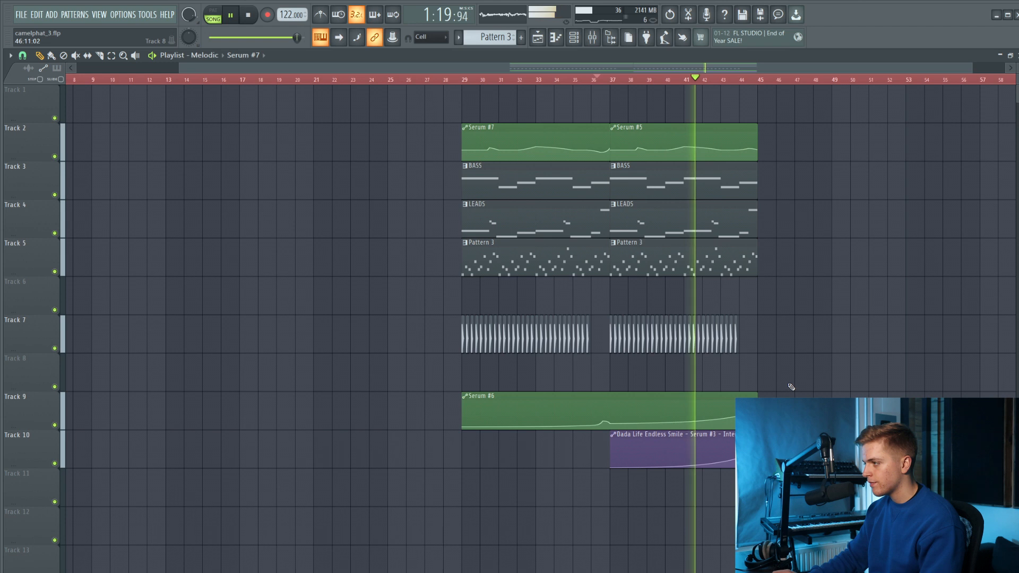
scroll(692, 345, up, 2)
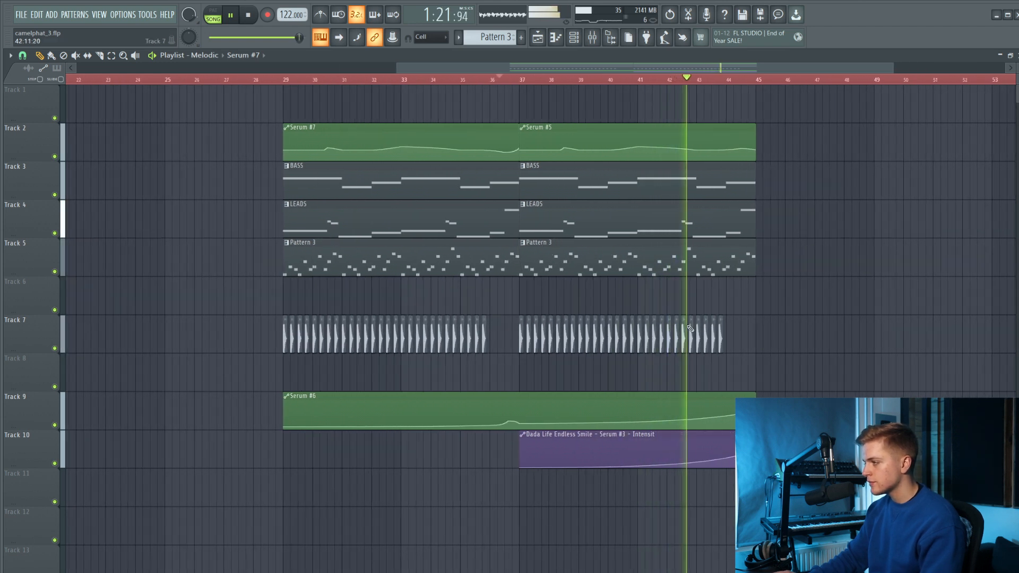
key(space)
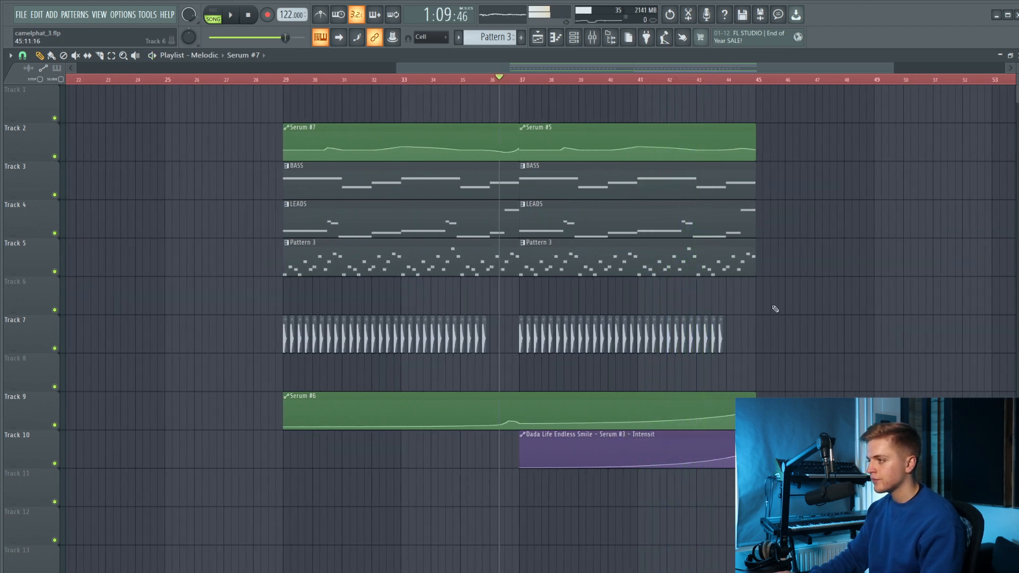
Create a new empty pattern, Pattern 5, and return to the playlist.
key(F4)
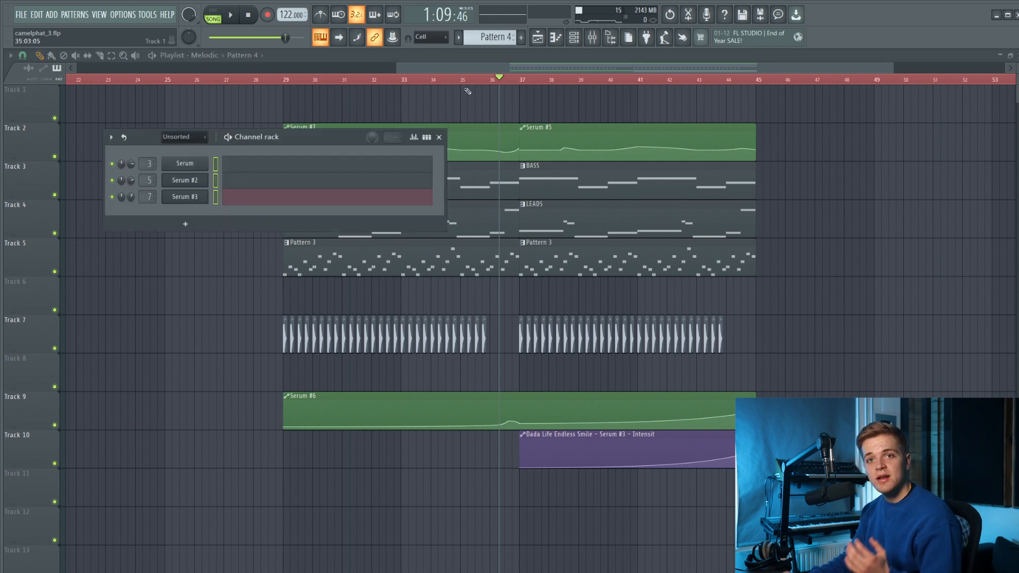
click(59, 10)
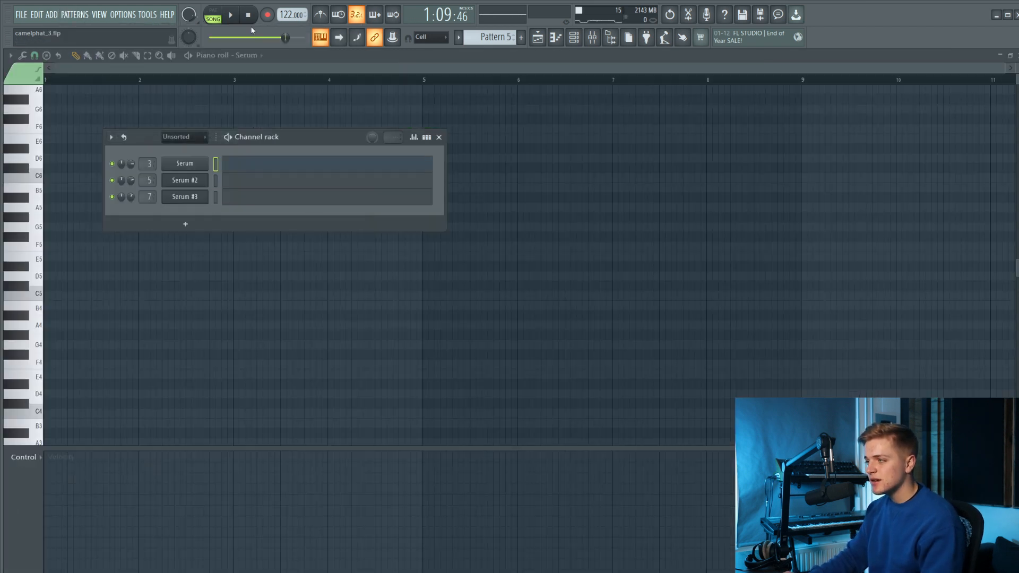
click(537, 37)
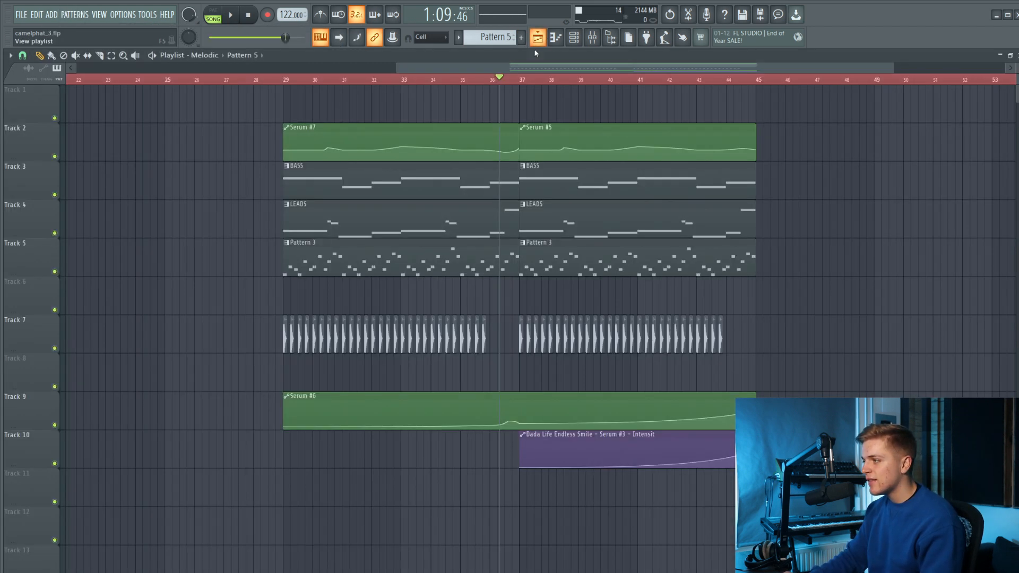
Add the CS-80 V4 instrument to the project and move its window clear of the playlist's upper edge.
click(52, 15)
click(67, 179)
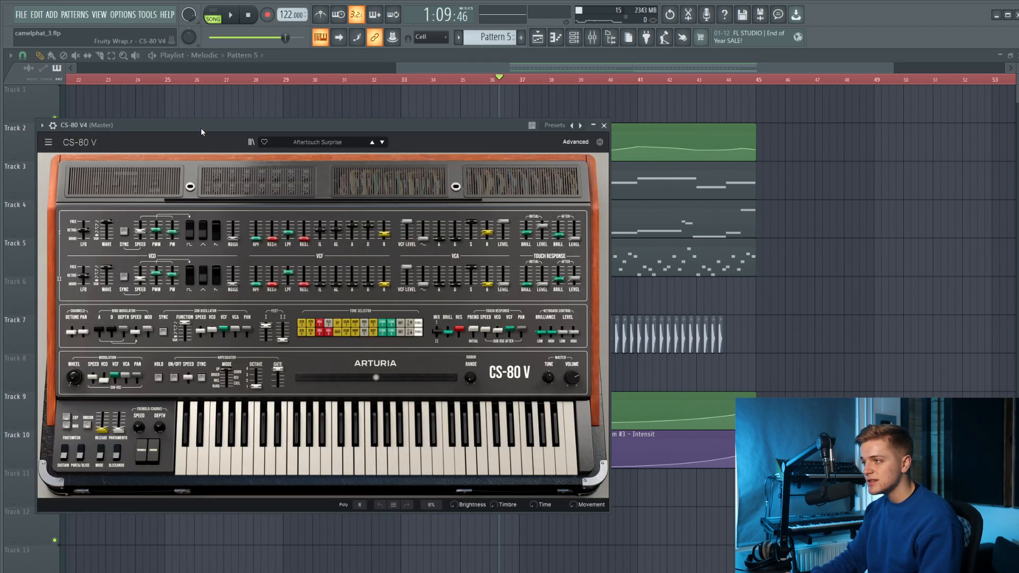
drag(200, 129, 295, 155)
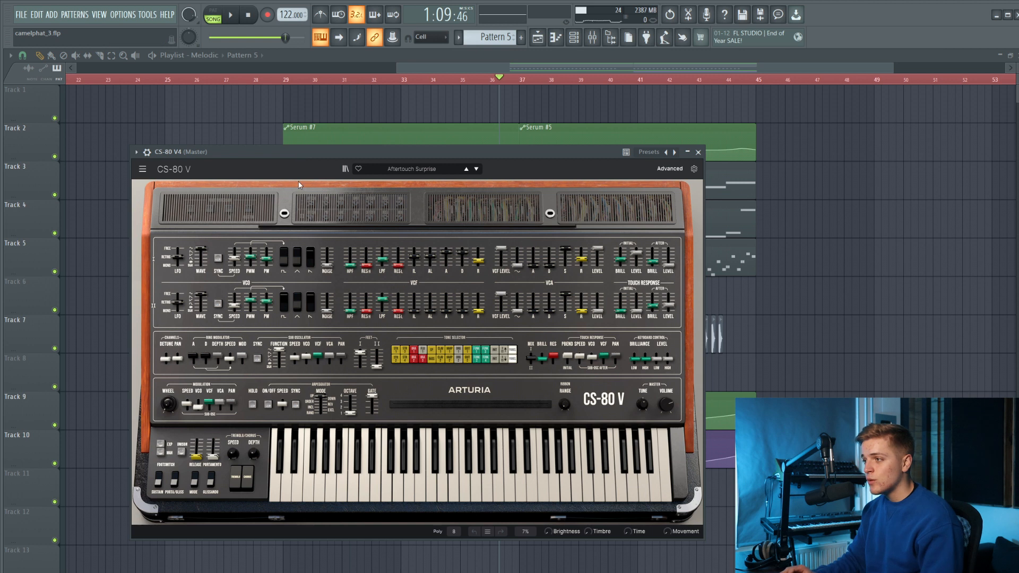
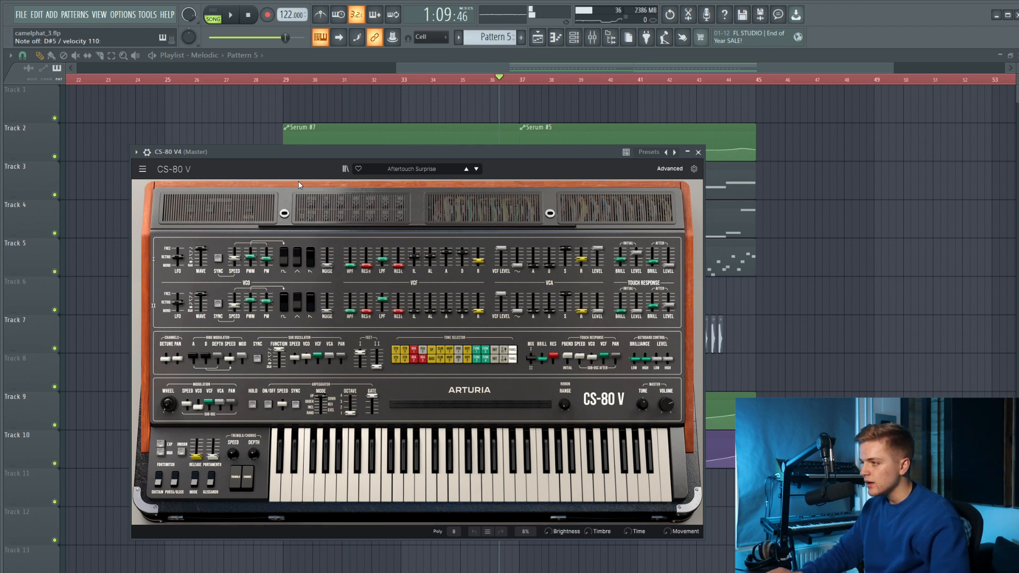
Copy the BASS pattern's bass line into the CS-80 V4 channel and edit it in the piano roll.
click(574, 37)
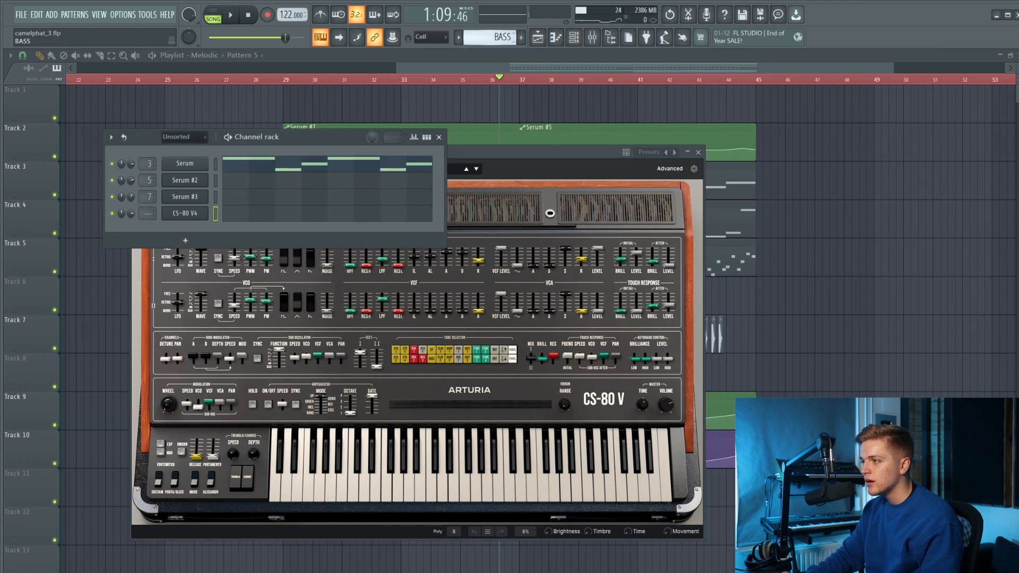
click(221, 214)
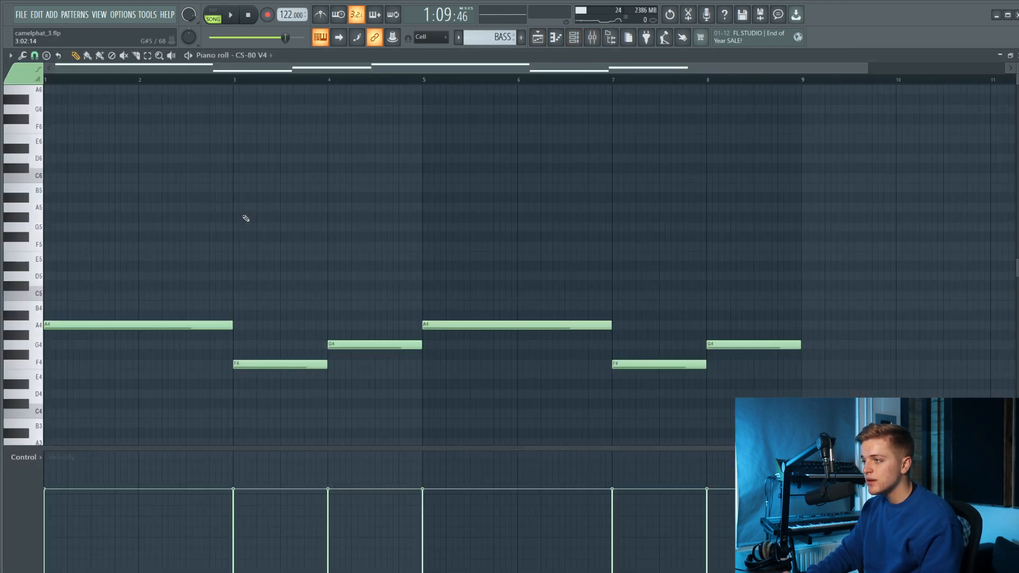
drag(845, 232, 48, 424)
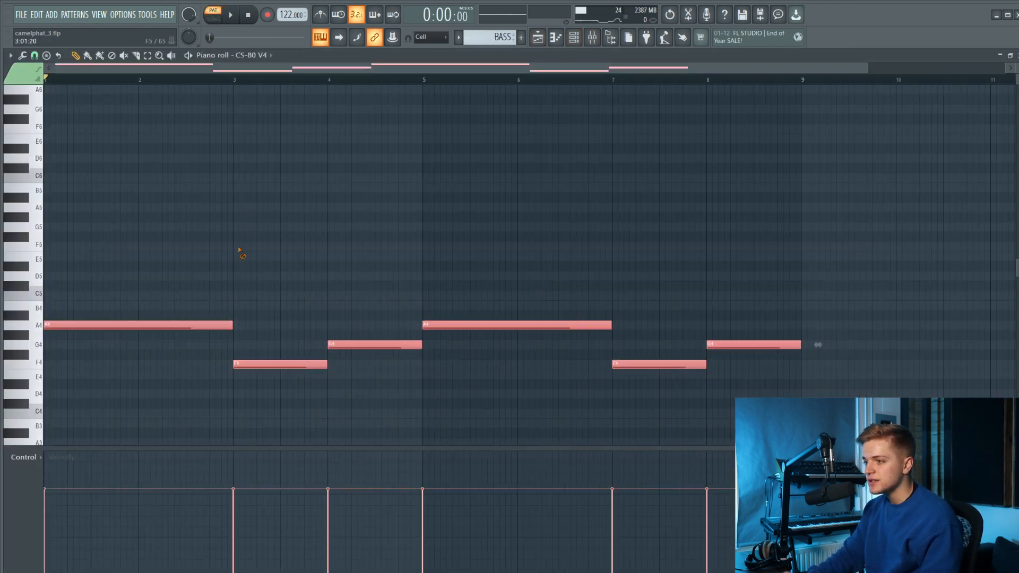
click(88, 324)
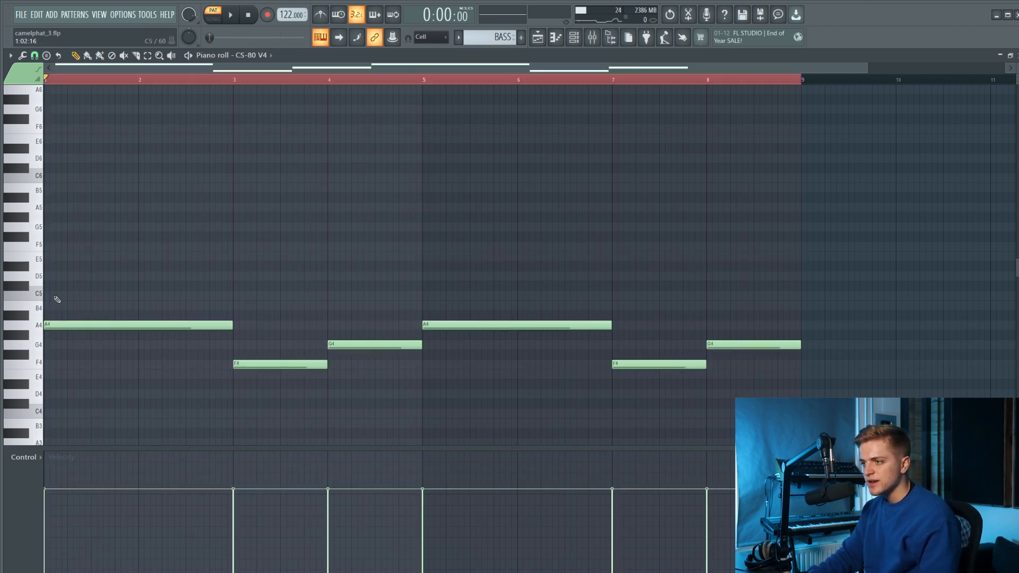
Replace the copied root notes in bars 1–4 with C5, A4 and B4, and repeat that line across bars 5–8.
drag(225, 307, 231, 307)
drag(148, 270, 33, 260)
click(85, 323)
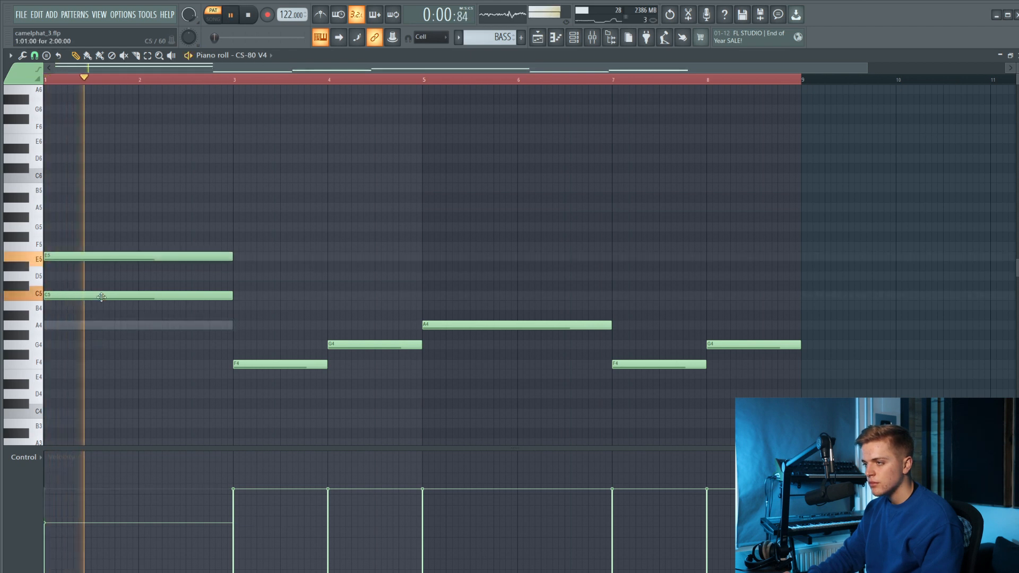
mouse_move(252, 309)
mouse_down()
mouse_move(252, 344)
mouse_move(269, 325)
mouse_up()
right_click(252, 344)
drag(345, 342, 351, 305)
drag(548, 311, 682, 400)
key(Delete)
key(space)
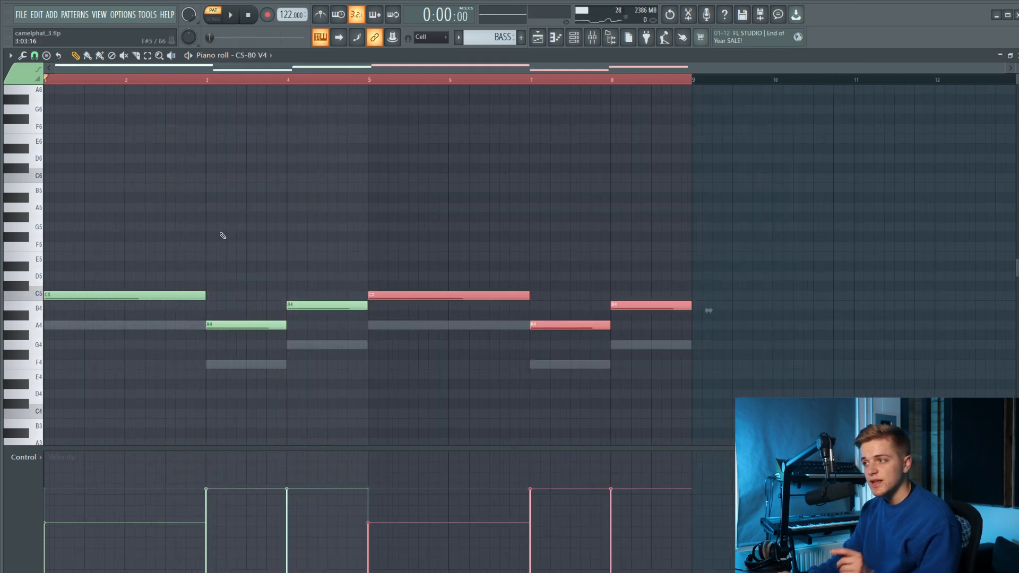
Add a two-bar E5 note above the opening C5 and play the pattern.
ctrl+click(252, 205)
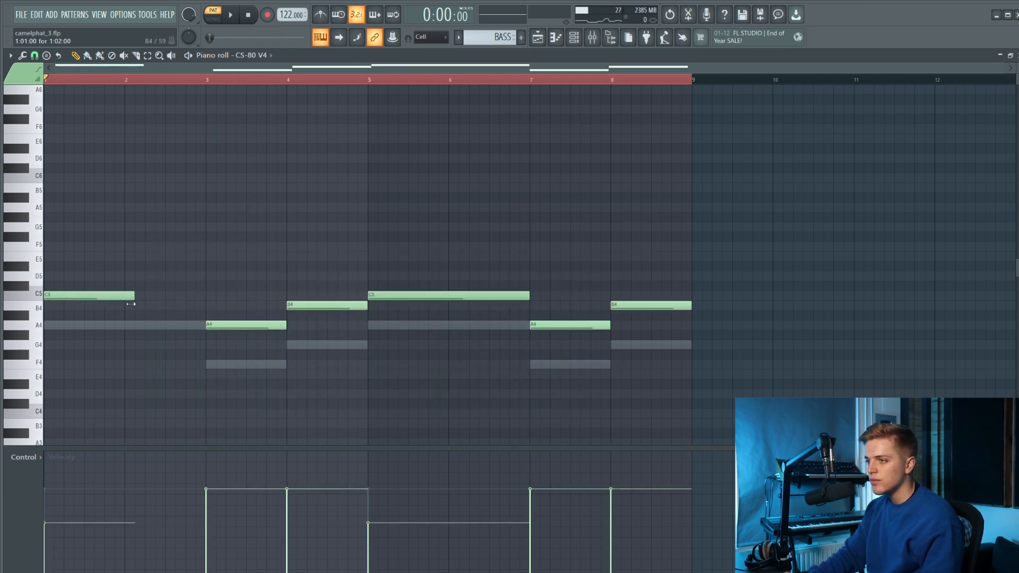
scroll(67, 255, up, 1)
click(57, 247)
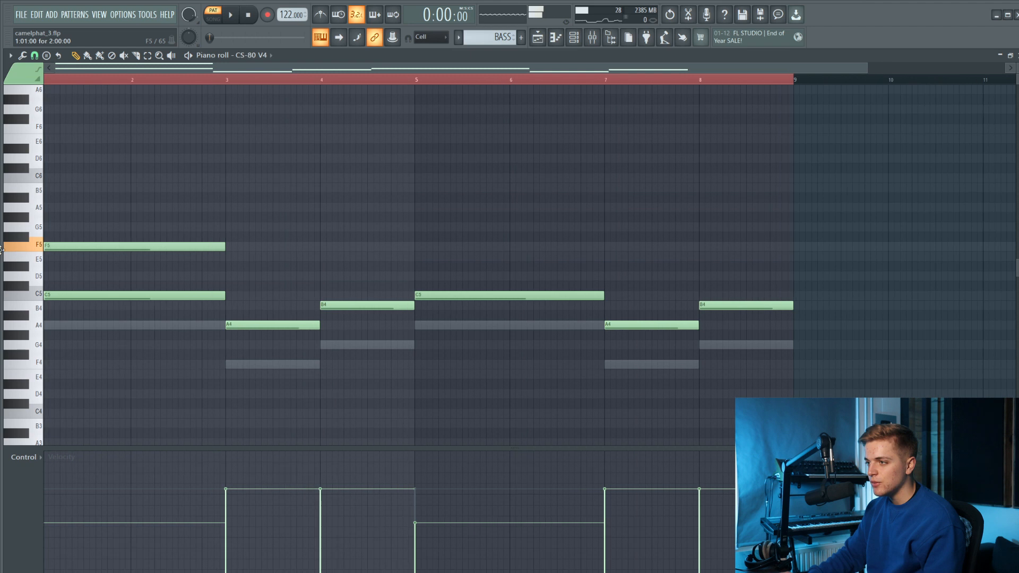
key(space)
drag(95, 249, 95, 258)
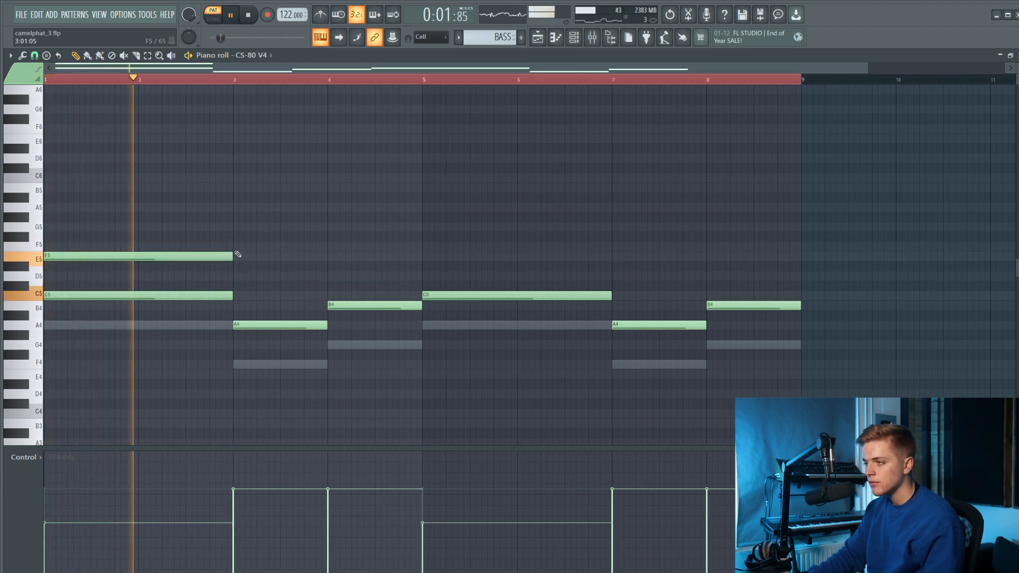
Add one-bar upper notes to the CS-80 V4 part: G5 at bar 3 and D5 at bar 4.
click(235, 227)
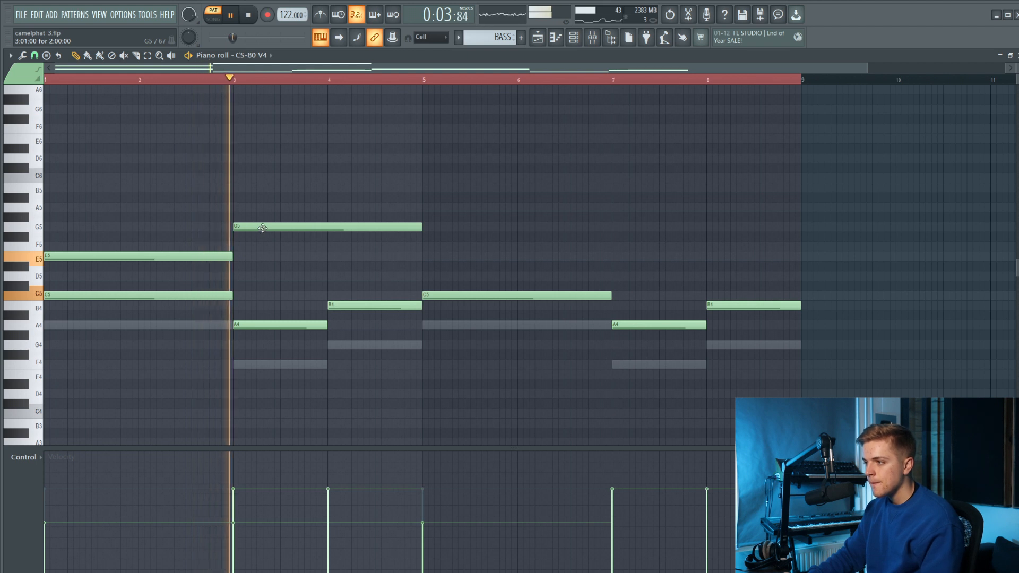
click(331, 246)
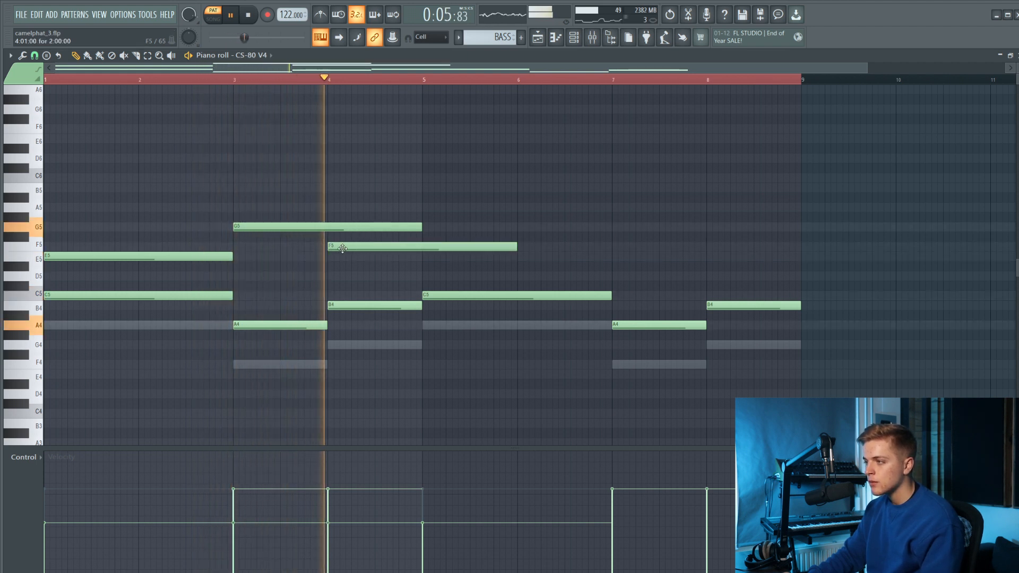
drag(428, 229, 327, 236)
key(space)
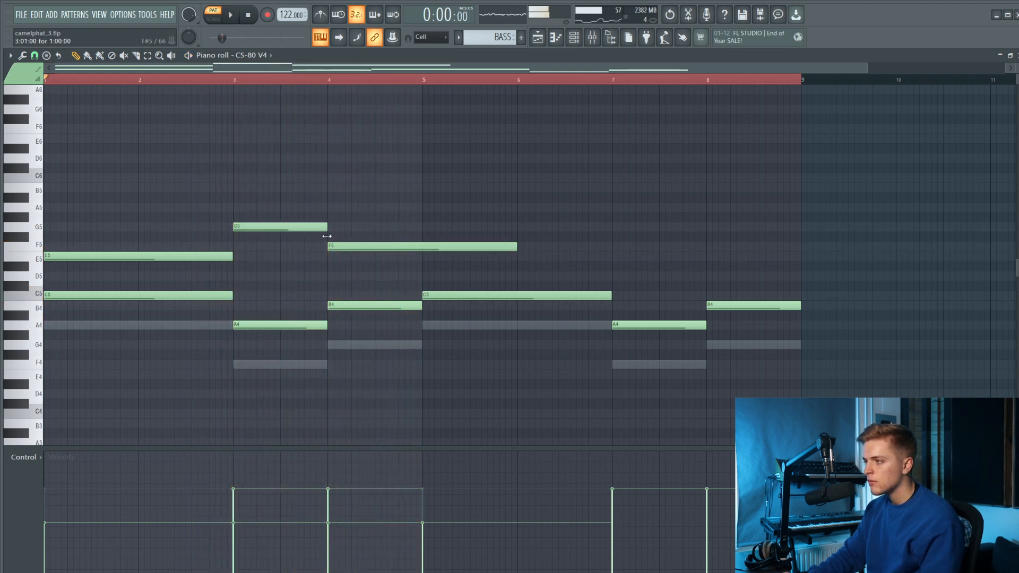
drag(505, 248, 414, 278)
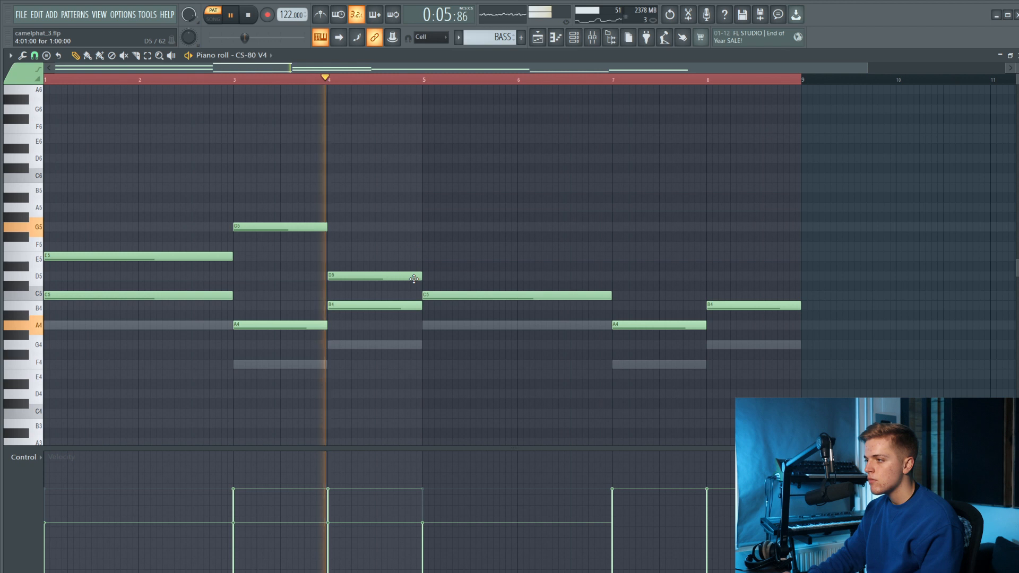
Continue the upper line with one-bar notes E5, A5, G5 and D5 at bars 5, 6, 7 and 8.
click(424, 257)
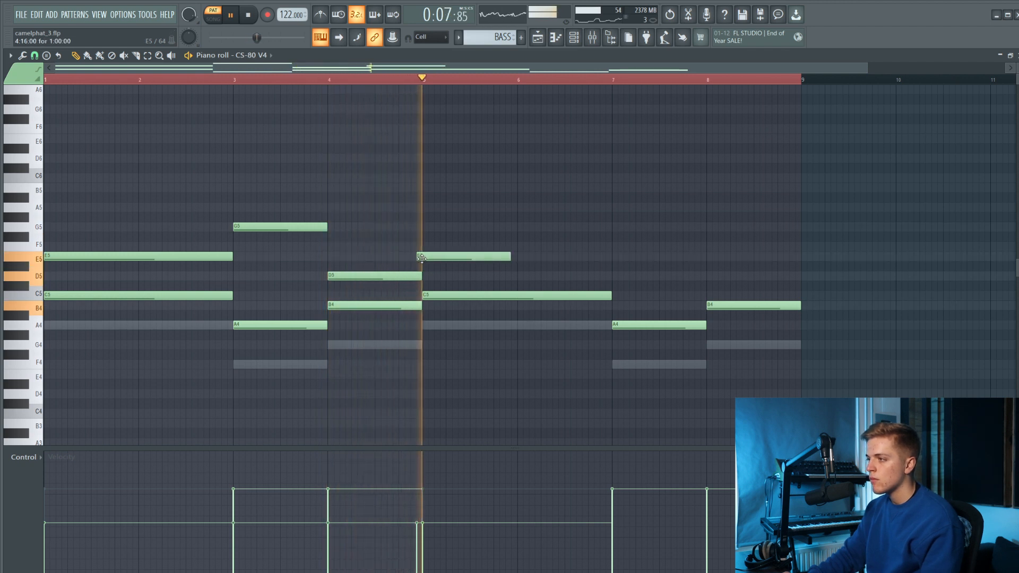
click(523, 207)
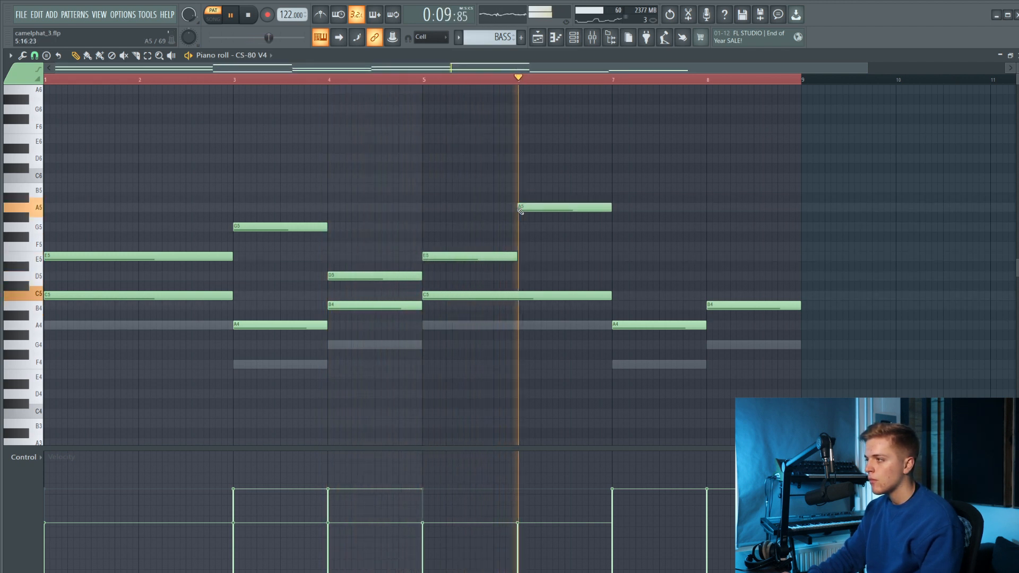
mouse_move(614, 240)
mouse_down()
mouse_move(614, 257)
mouse_move(616, 228)
mouse_up()
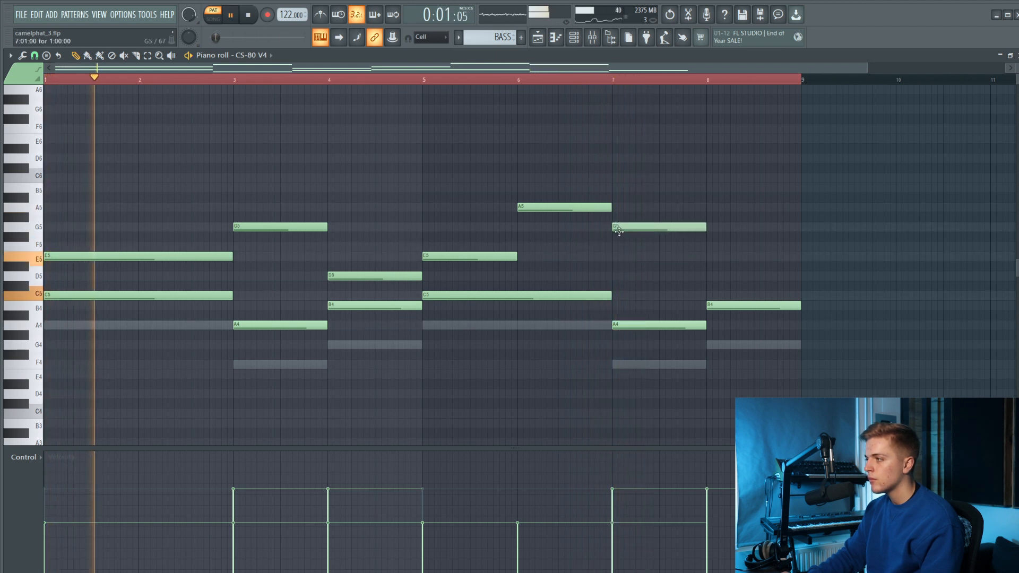
click(715, 276)
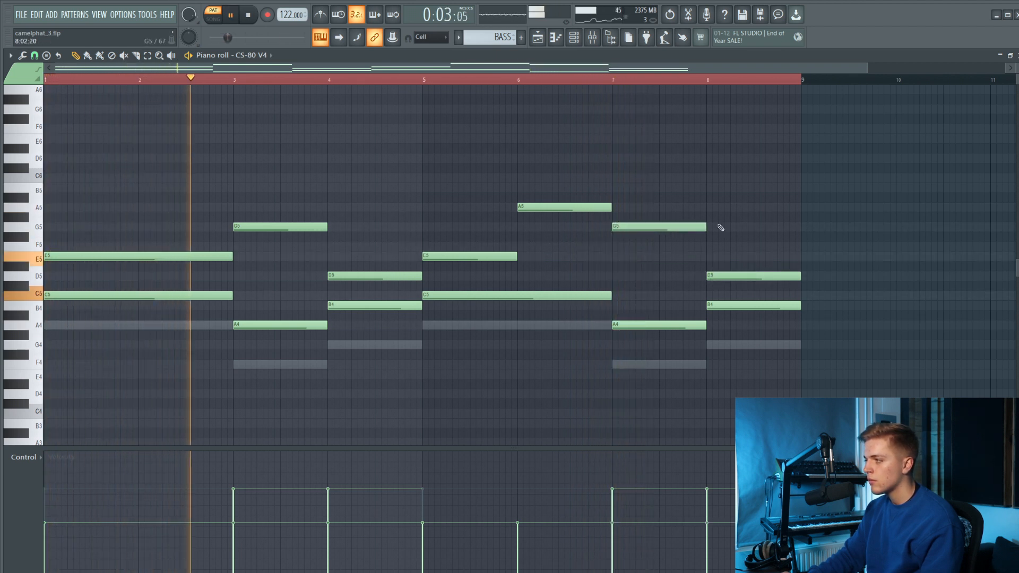
Add one-bar notes B5 at bar 4, C6 at bar 5 and C5 at bar 3, and lengthen bar 5's E5 to two bars.
click(330, 190)
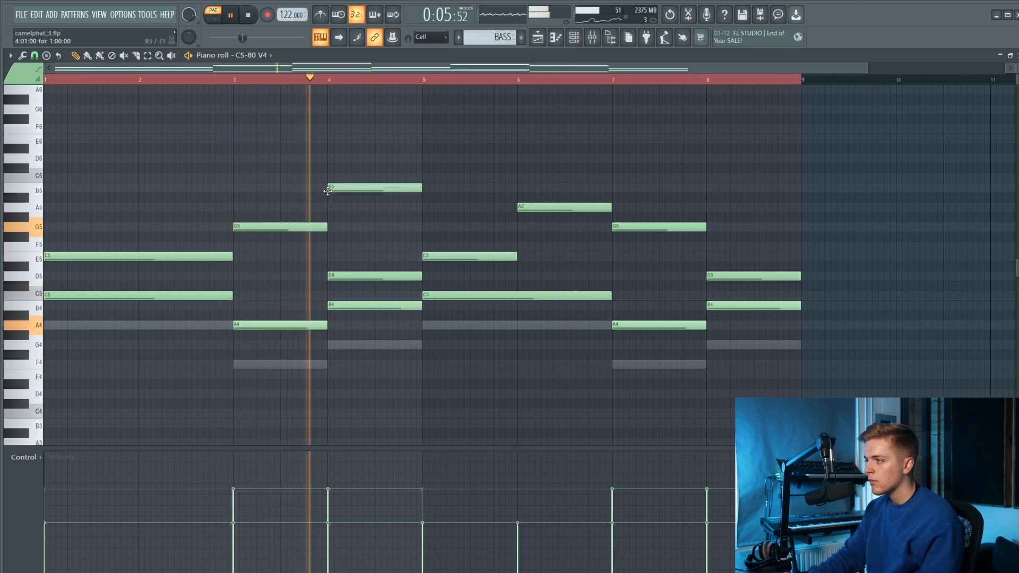
click(432, 178)
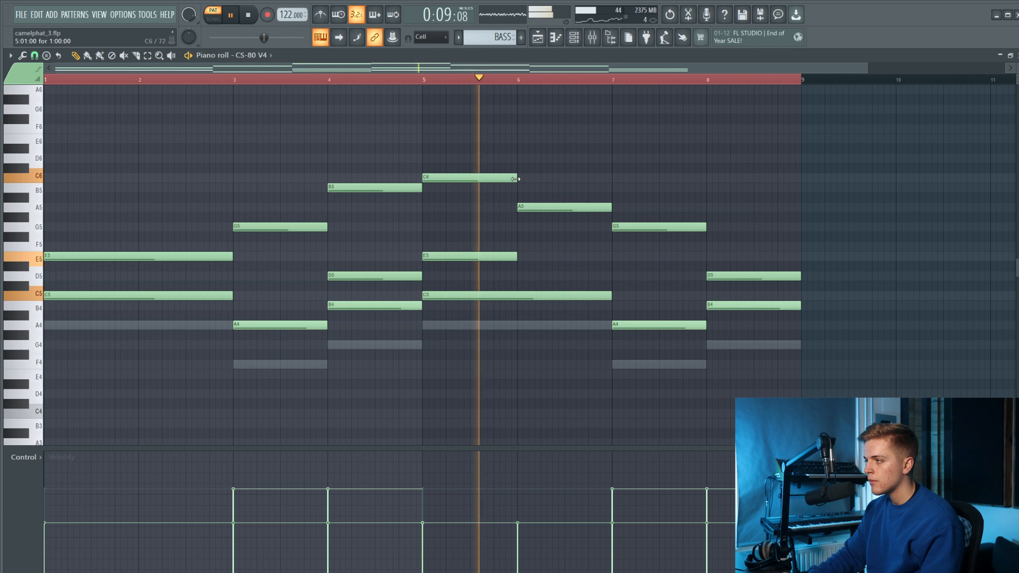
drag(599, 262, 611, 262)
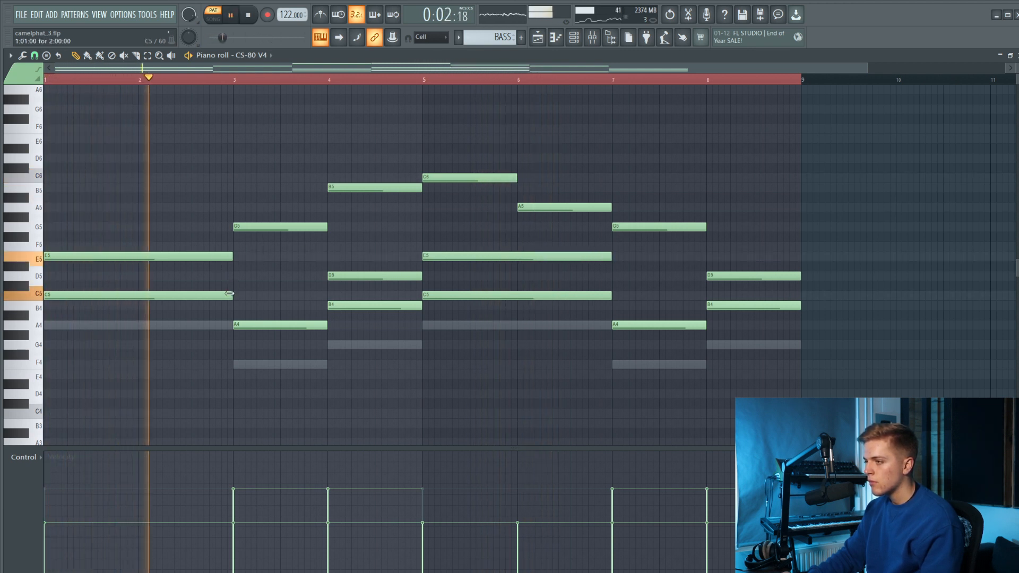
click(234, 295)
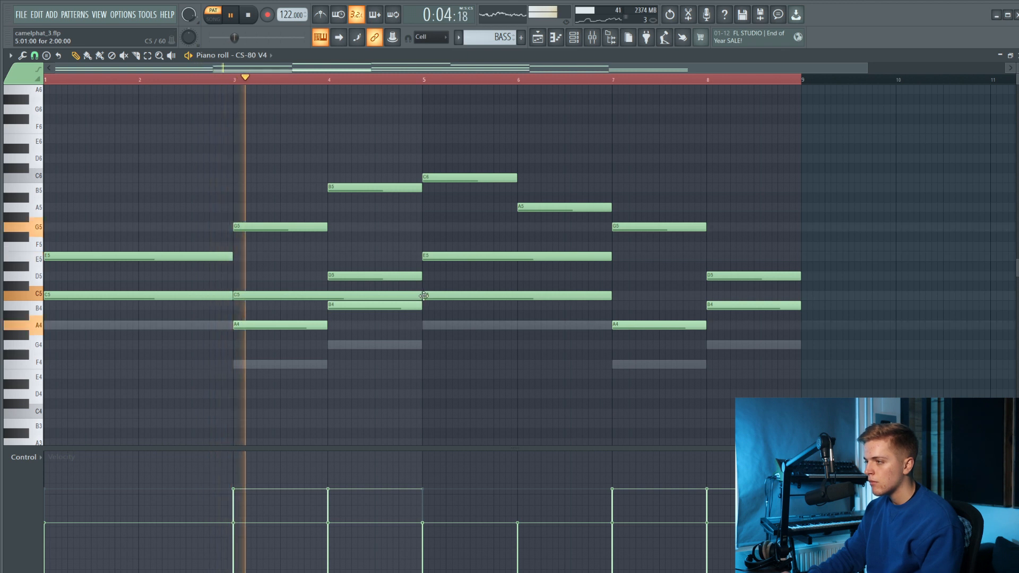
drag(402, 295, 329, 295)
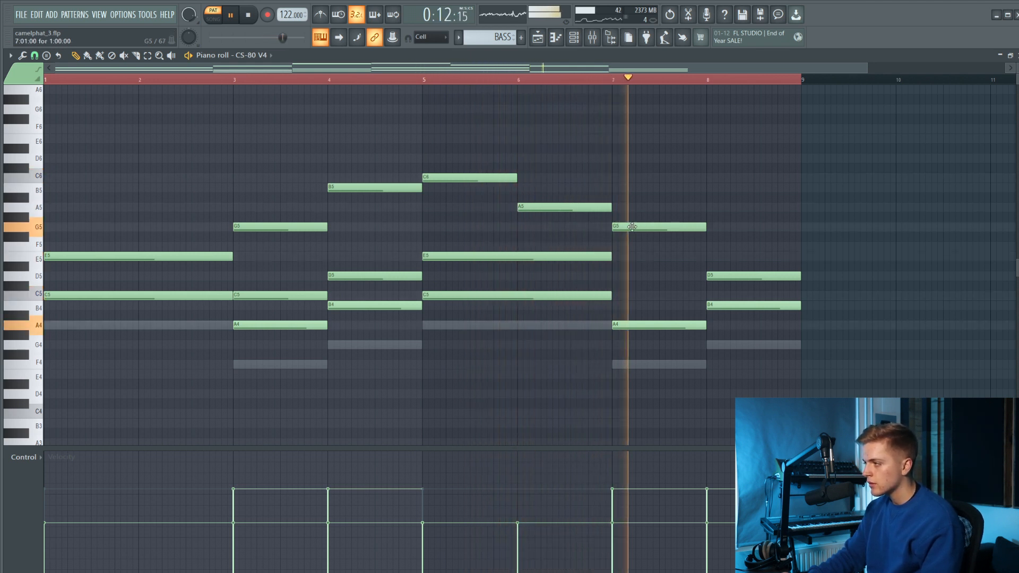
Add a one-bar E5 at bar 8, extend bar 5's E5 and C5 up to bar 8, and save the project.
click(712, 257)
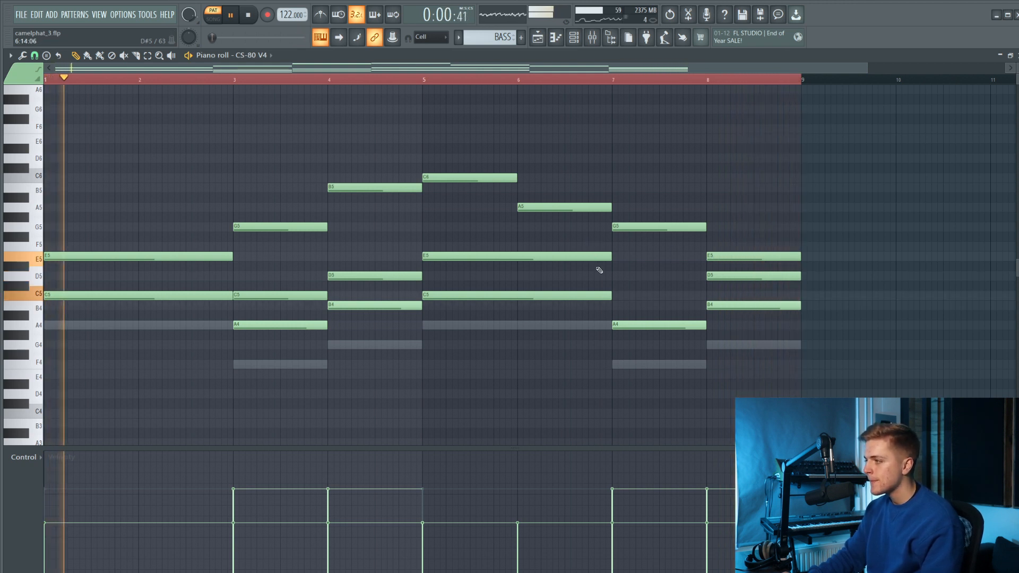
drag(599, 249, 706, 302)
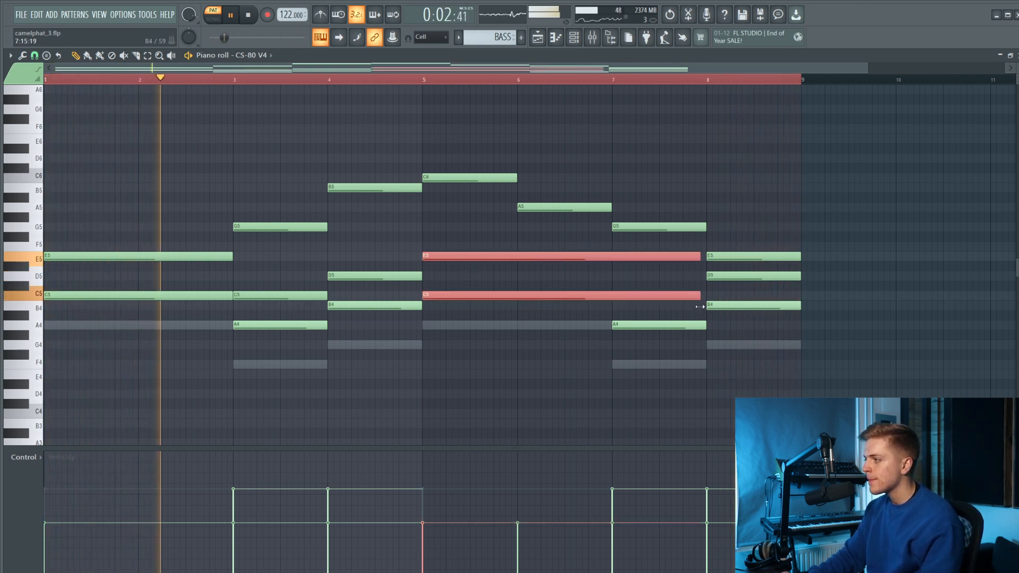
key(ctrl+s)
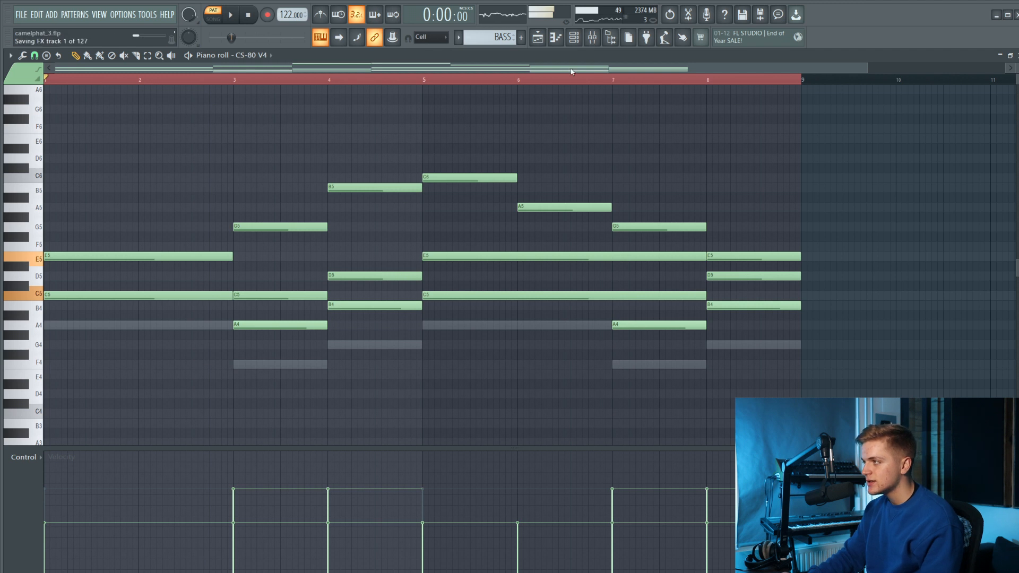
Route the CS-80 V4 to mixer insert 10 and load Kickstart 2 in effect slot 9.
click(593, 36)
click(293, 395)
click(301, 396)
click(318, 396)
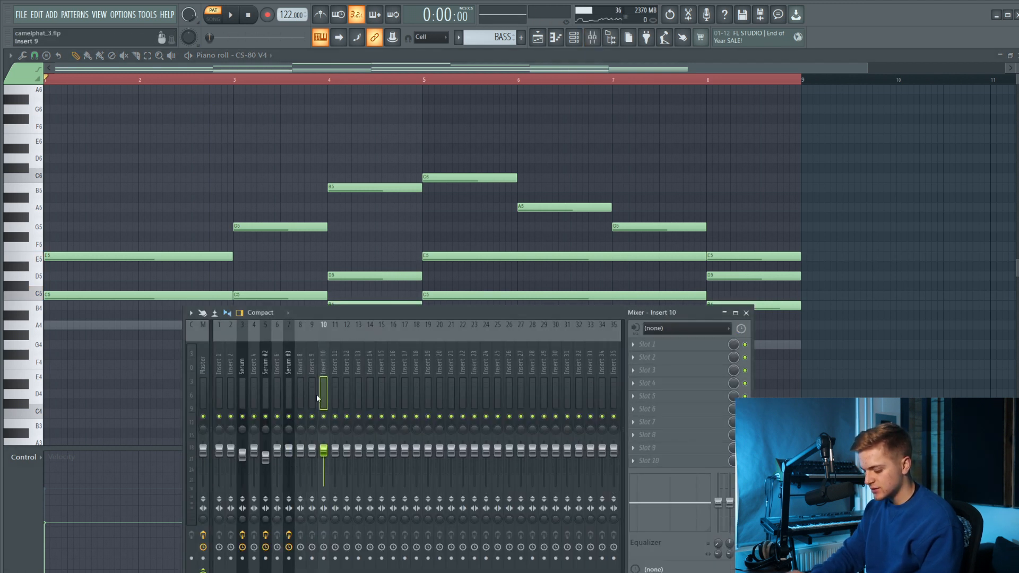
key(ctrl+l)
click(651, 448)
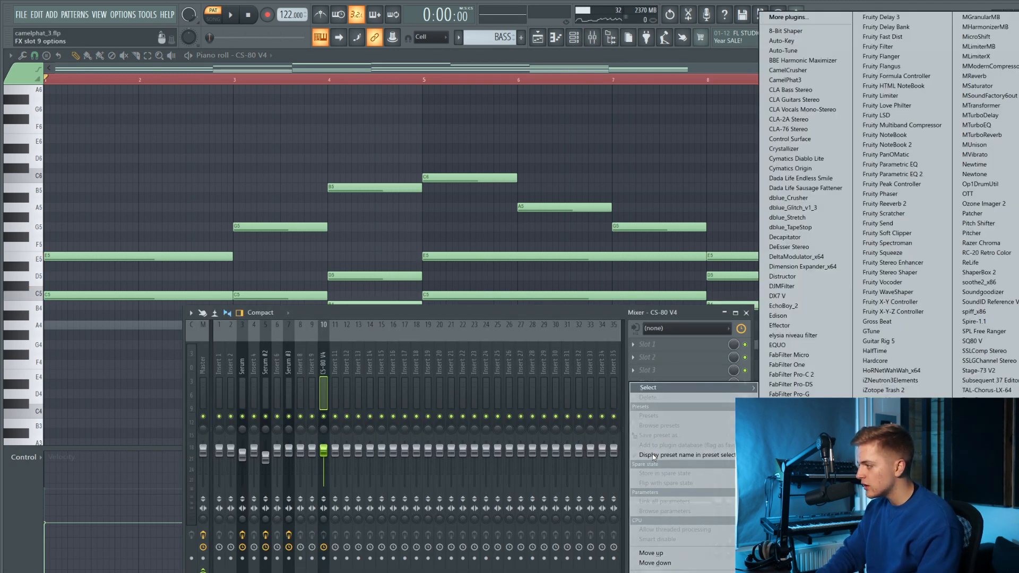
key(k)
Adjust the Kickstart 2 sidechain on the CS-80 V4, audition it, and return to the piano roll.
drag(166, 270, 165, 284)
drag(242, 185, 245, 242)
key(space)
click(431, 239)
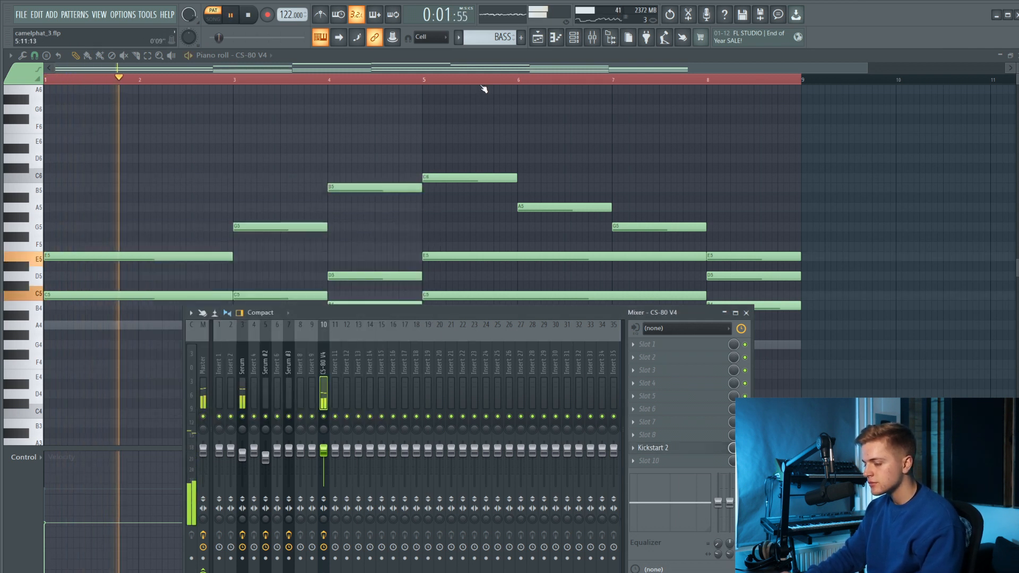
key(F9)
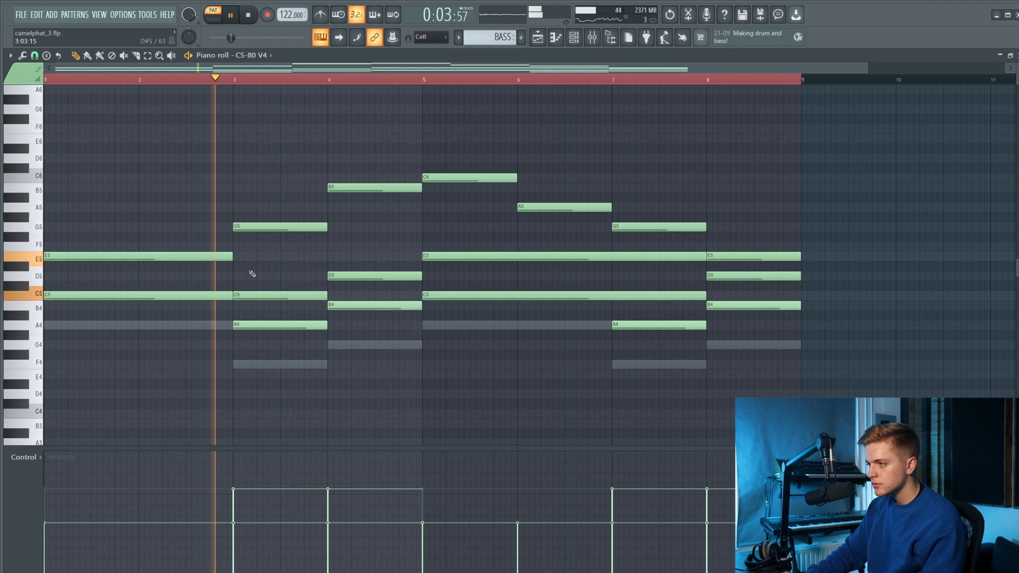
Shorten the opening E5 and add a second E5 from halfway through bar 2 to bar 3, removing the trial G5 in bar 5.
key(space)
drag(232, 256, 181, 260)
click(143, 259)
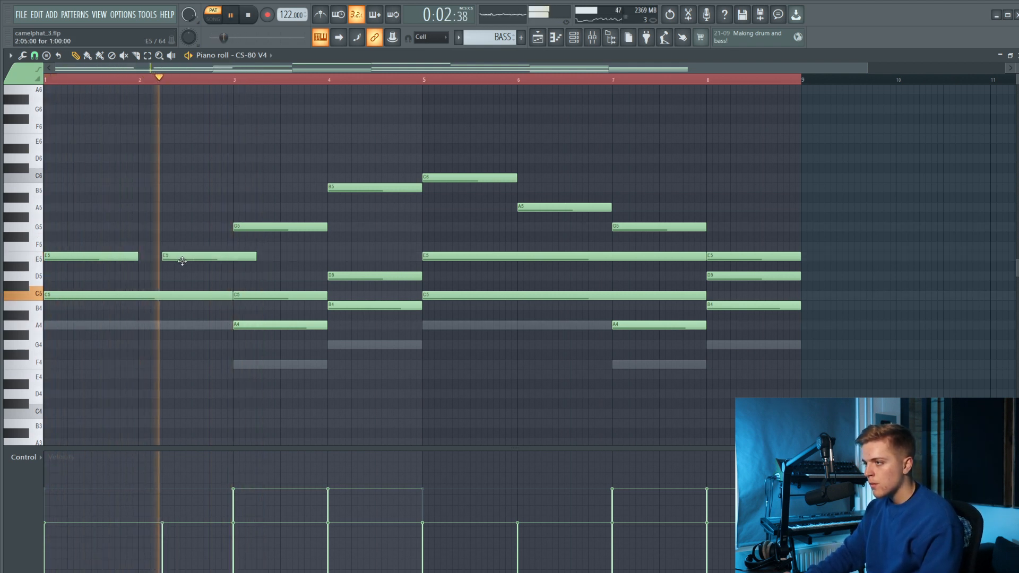
drag(252, 257, 185, 260)
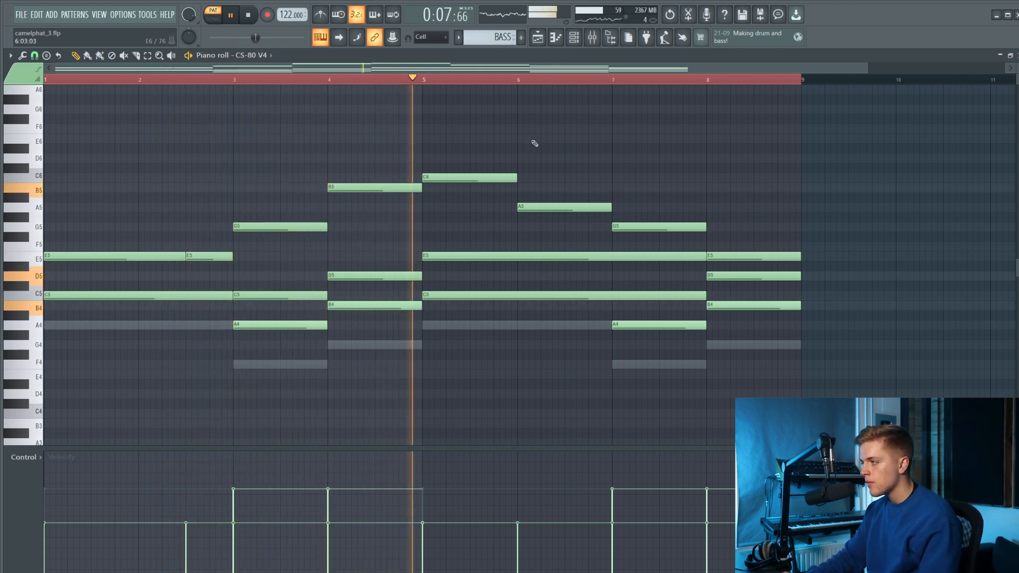
click(498, 227)
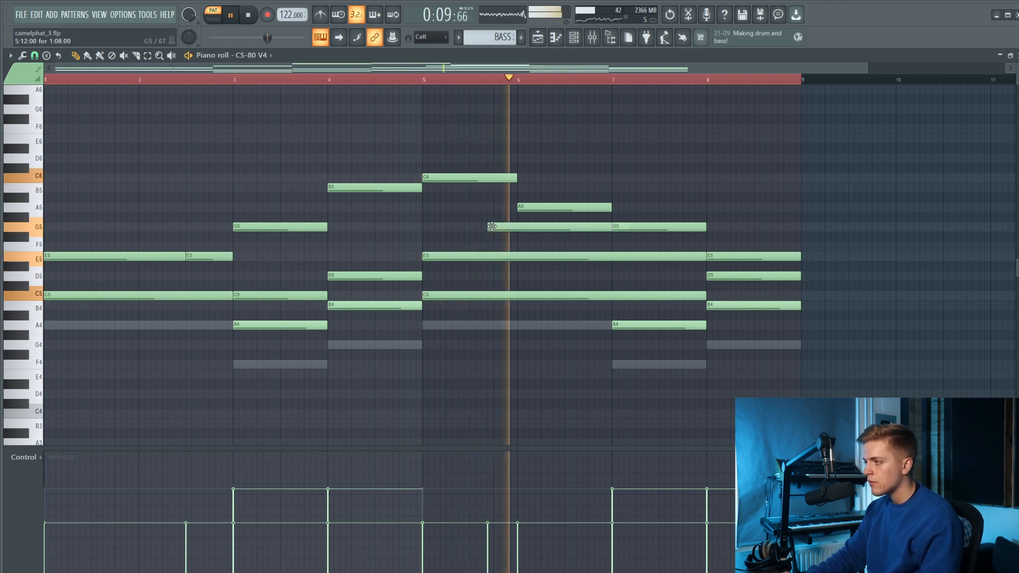
right_click(500, 227)
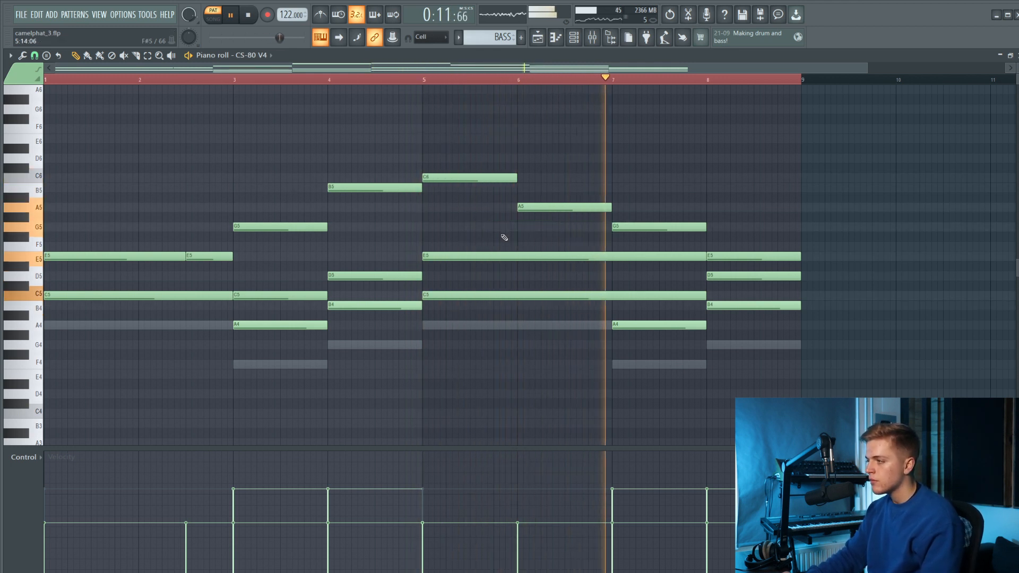
Stop playback and move the CS-80 V4 notes from the BASS pattern into Pattern 4.
click(544, 41)
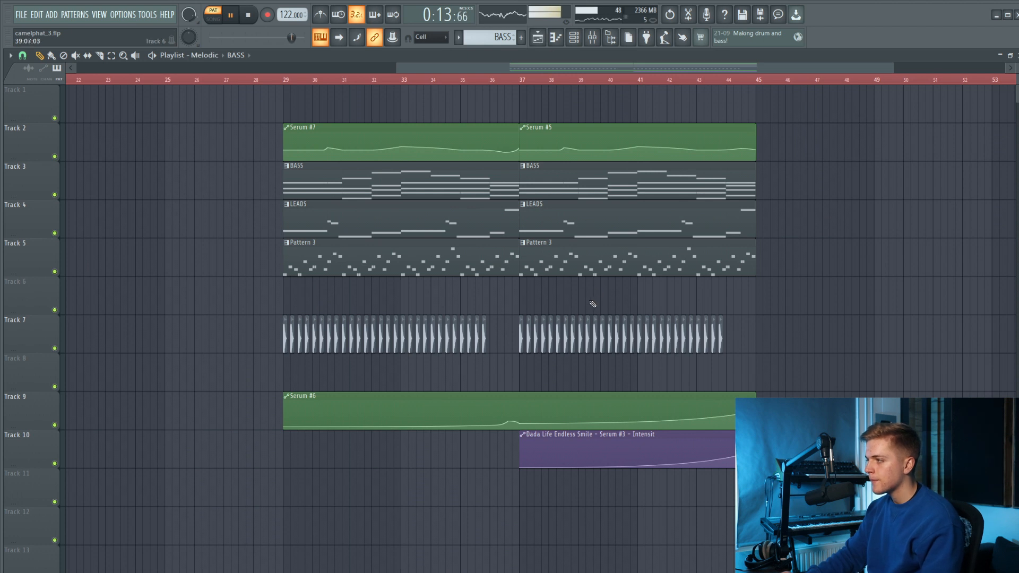
key(space)
click(573, 39)
key(ctrl+x)
scroll(498, 38, down, 1)
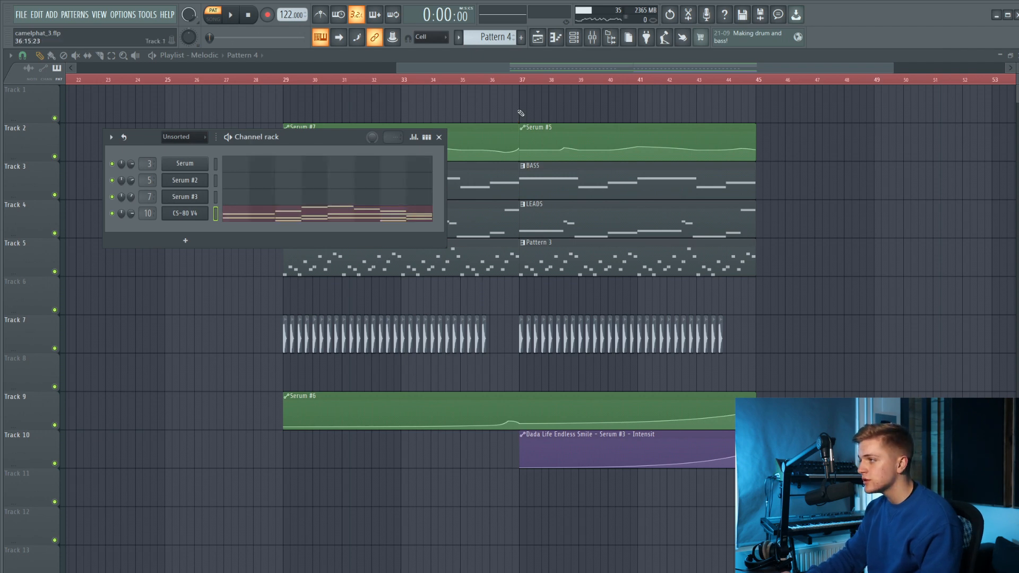
Place Pattern 4 on Track 6 at bar 37, start playback, and shift the kick and lower automation clips down one track.
click(476, 79)
click(525, 305)
ctrl+scroll(525, 305, up, 3)
key(space)
scroll(498, 205, down, 3)
drag(710, 314, 246, 501)
key(shift+Down)
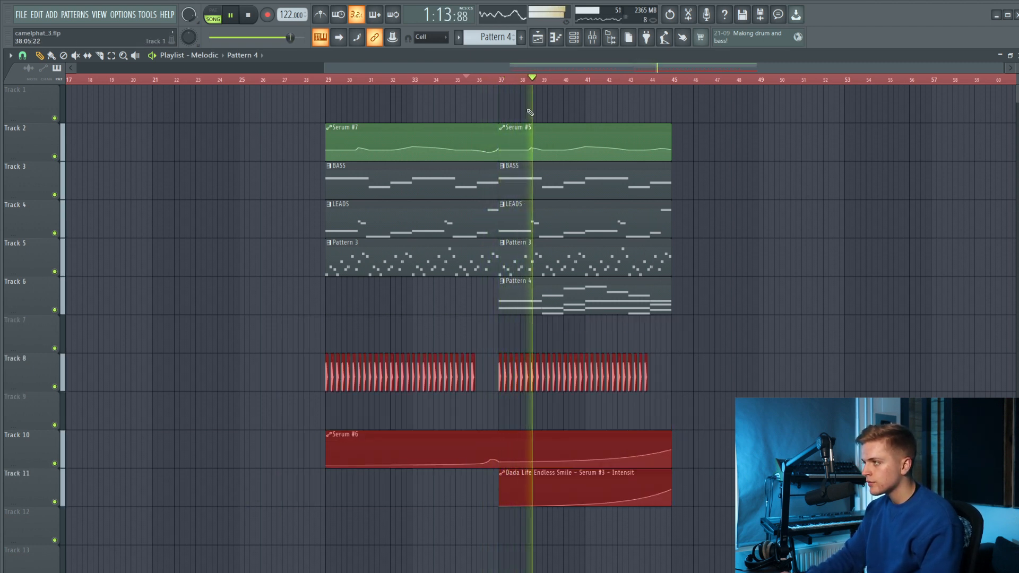
Load Fruity Parametric EQ 2 in slot 2 of the CS-80 V4 insert, cut the lows and boost around 3 kHz.
click(592, 41)
click(647, 357)
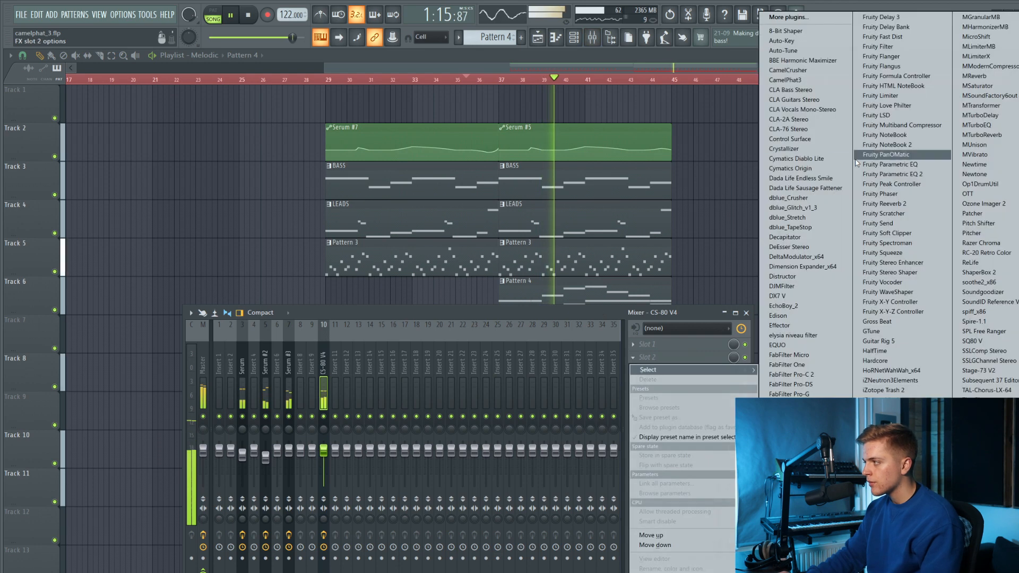
click(881, 178)
drag(159, 291, 177, 358)
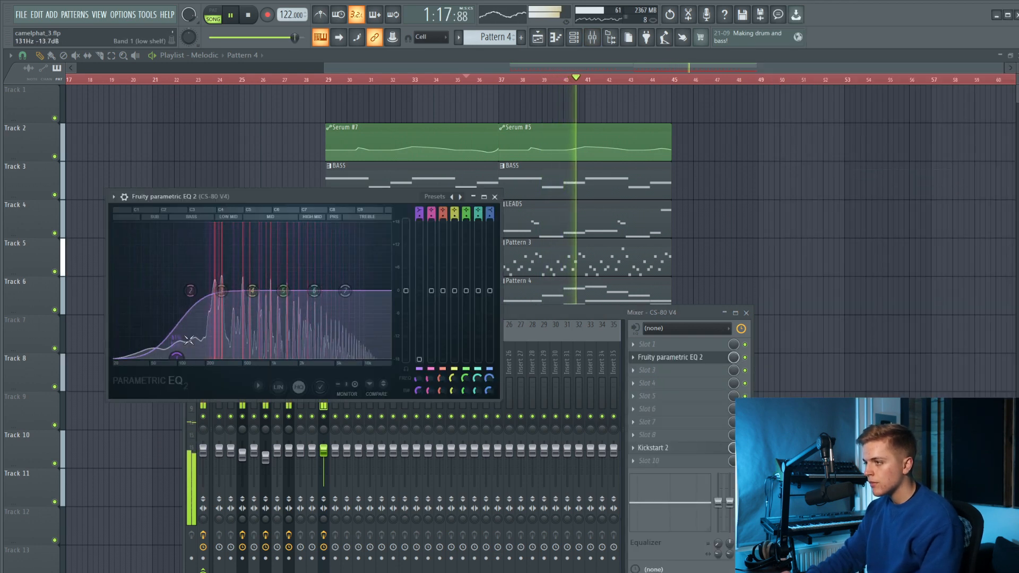
drag(190, 291, 178, 321)
drag(284, 290, 308, 280)
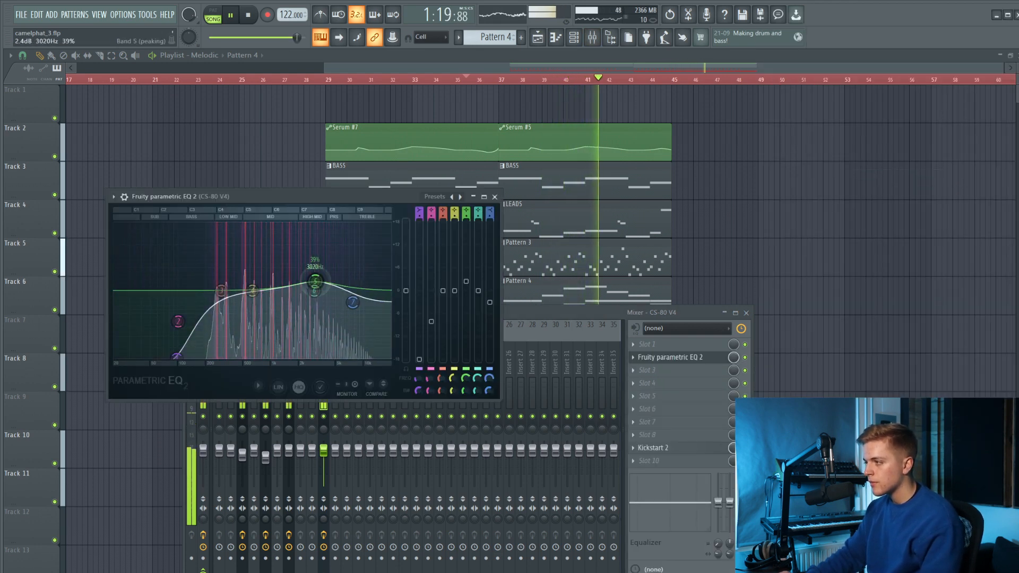
Close the mixer, add a second Pattern 4 clip at bar 45 on Track 6, and copy the kick group to bar 45.
right_click(732, 289)
scroll(690, 290, up, 2)
click(670, 293)
drag(693, 298, 685, 300)
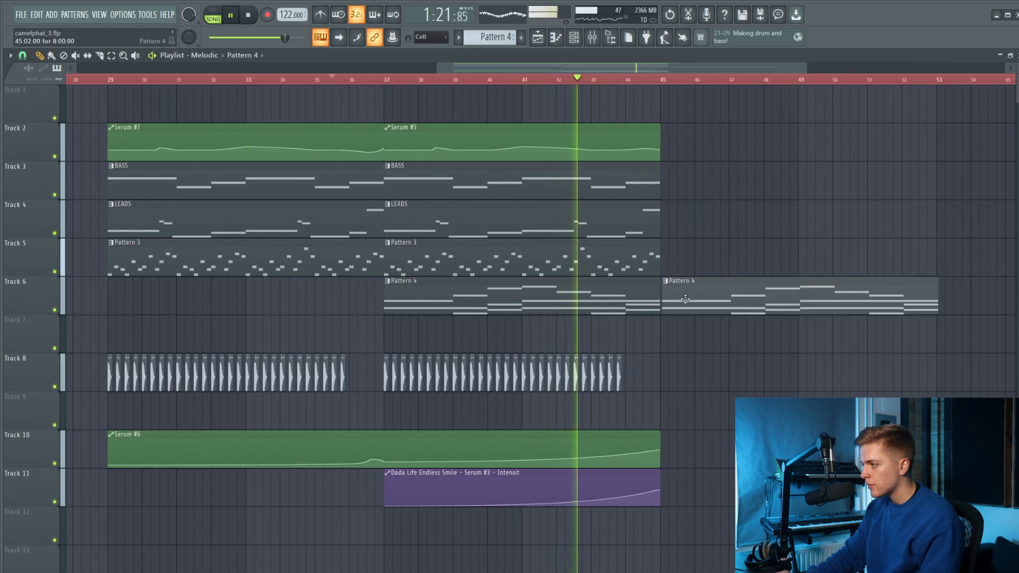
drag(433, 385, 655, 378)
scroll(667, 379, up, 5)
scroll(650, 339, down, 5)
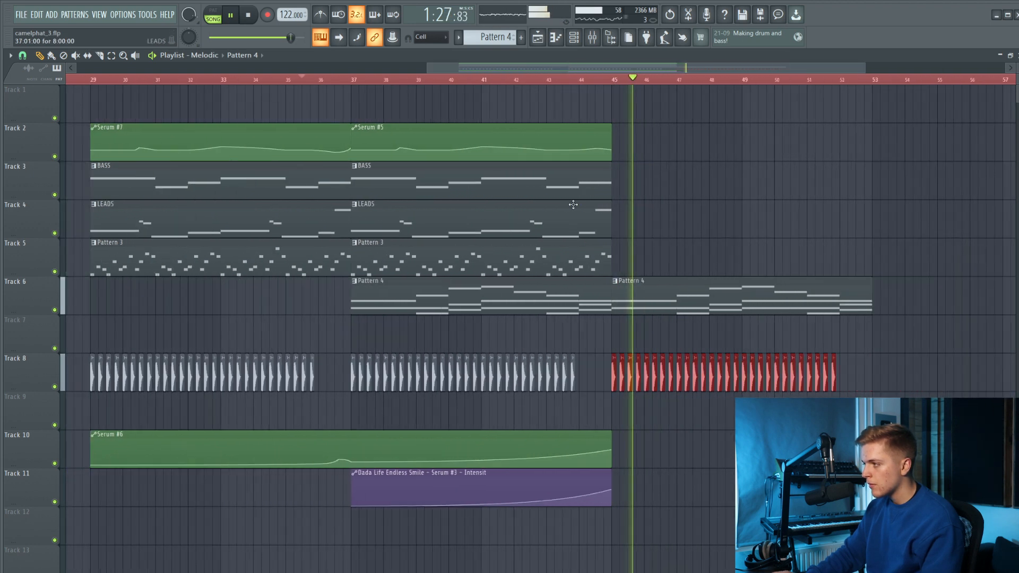
Add BASS and Pattern 3 clips at bar 45 on their tracks and play from just before that section.
click(626, 180)
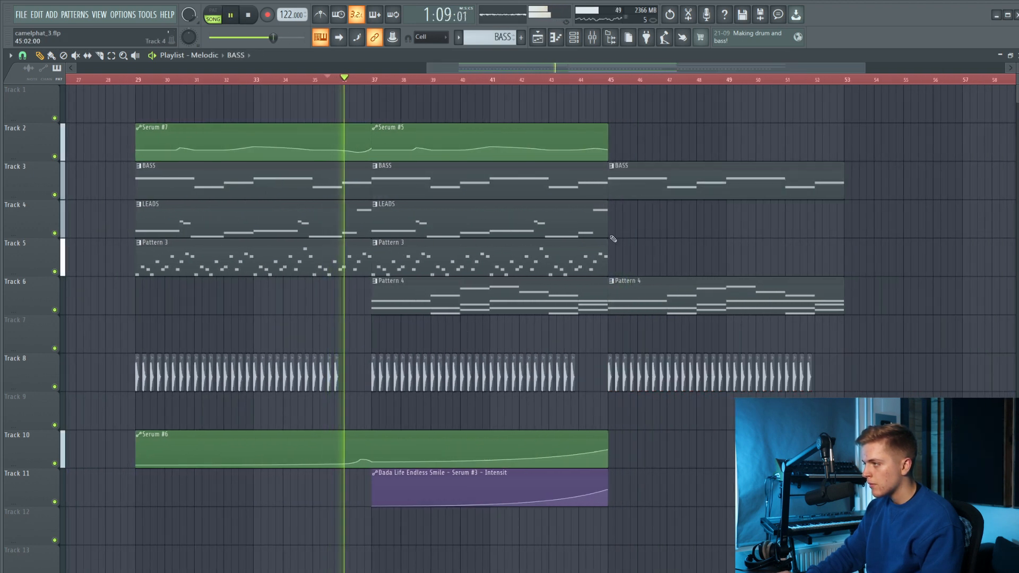
click(633, 261)
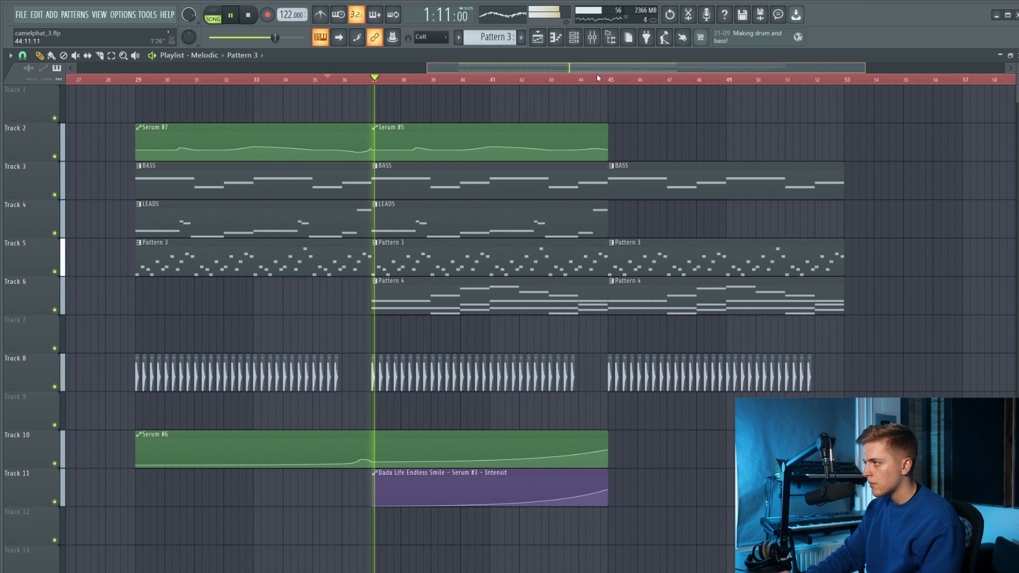
click(598, 78)
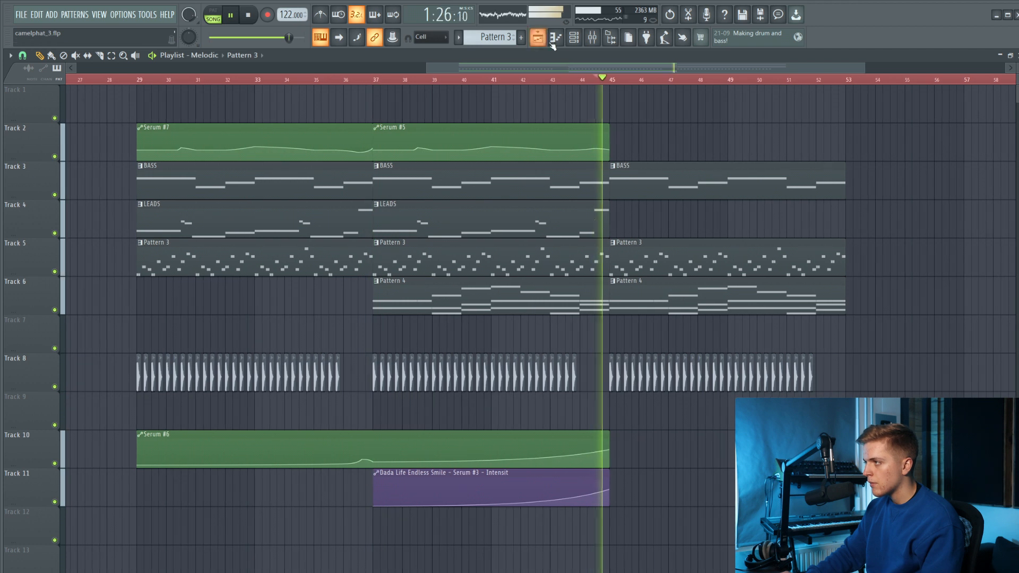
Open the CS-80 V4 and create an automation clip for its VCF1 LPF cutoff.
click(573, 37)
click(193, 221)
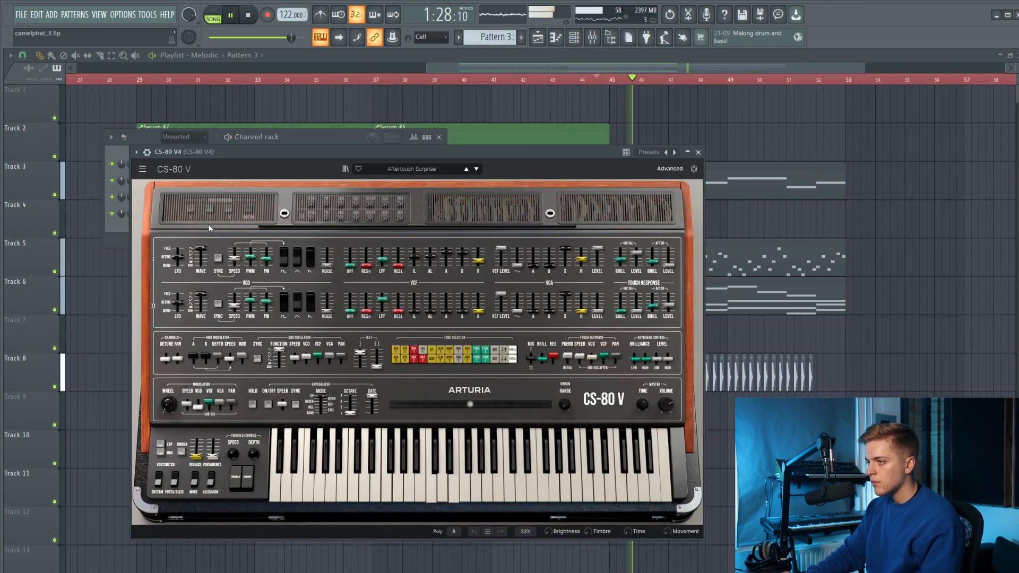
click(148, 15)
drag(382, 260, 382, 261)
click(147, 14)
mouse_move(175, 142)
click(286, 199)
Move the CS-80 V4 cutoff automation clip to Track 7 near bar 37 and add a raised, curved point at bar 45.
scroll(325, 136, down, 5)
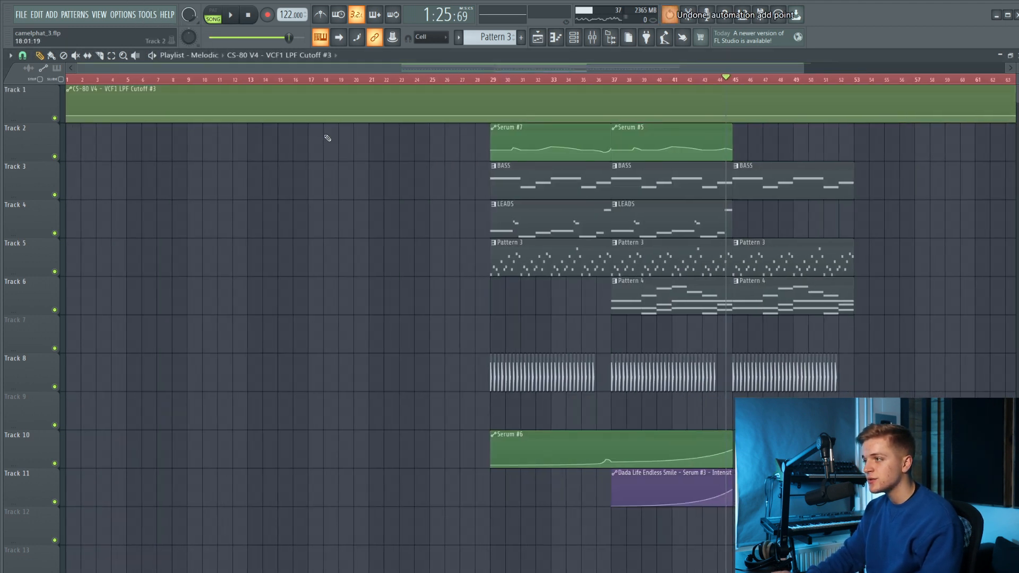
drag(186, 92, 603, 328)
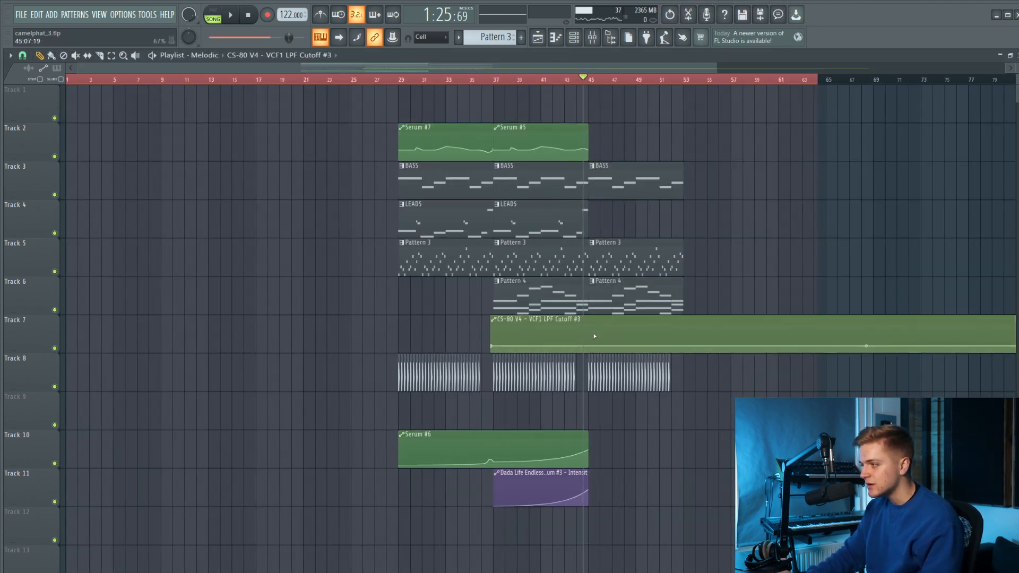
scroll(591, 336, up, 4)
right_click(588, 338)
key(space)
drag(585, 335, 583, 340)
Lower the starting point of the CS-80 V4 cutoff automation and align the clip's start to bar 37 during playback.
click(274, 80)
drag(290, 346, 299, 350)
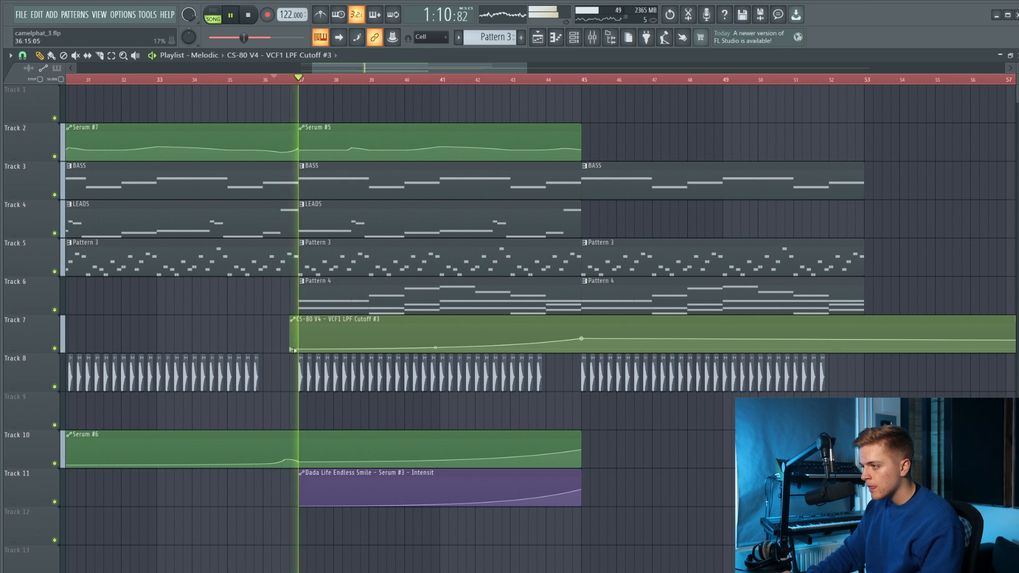
click(292, 320)
click(291, 321)
drag(290, 323, 299, 325)
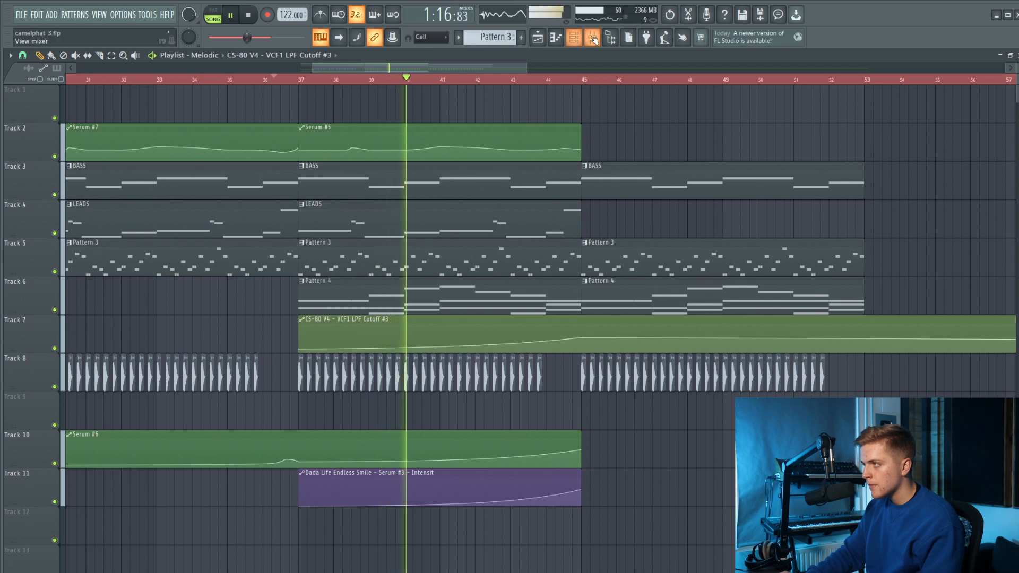
Lower the CS-80 V4 mixer insert's volume to about -2.2 dB and close the mixer.
key(F9)
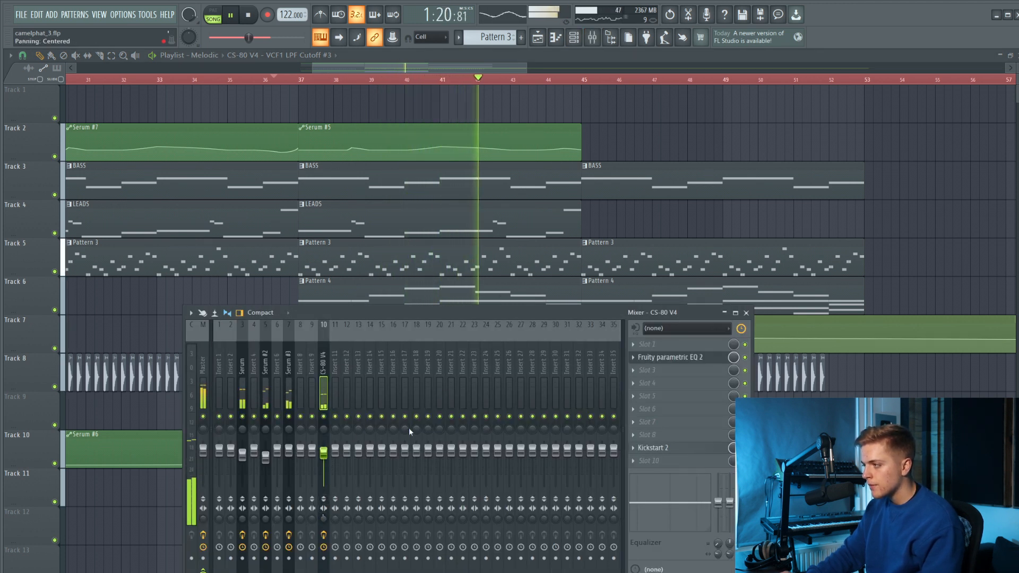
click(689, 371)
click(674, 343)
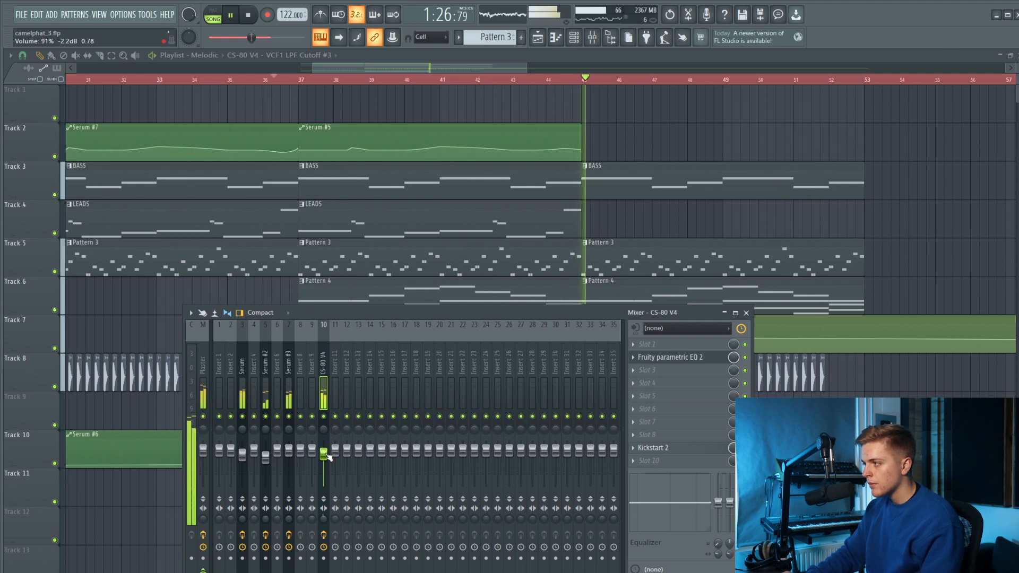
key(F9)
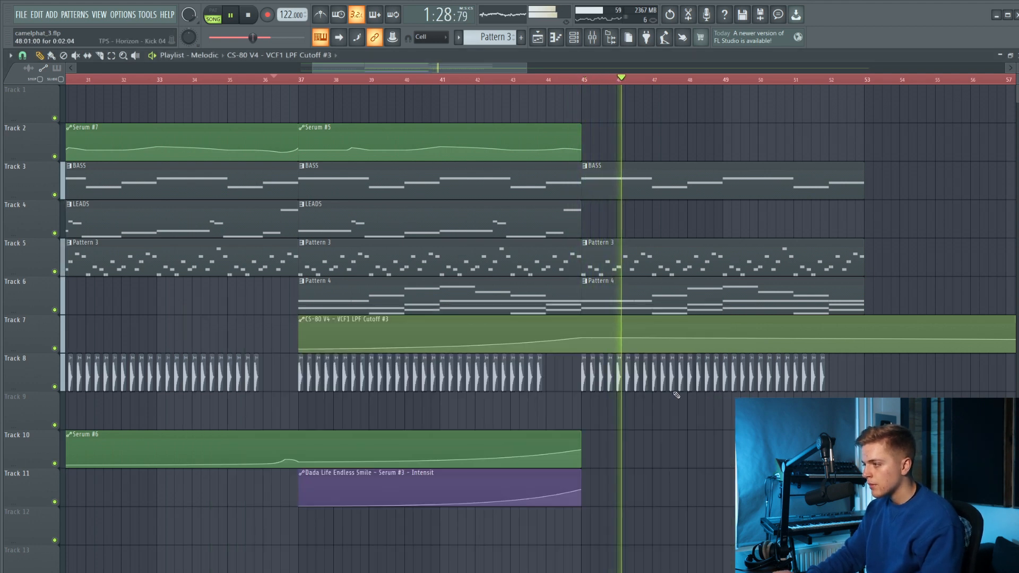
Add a lower point at bar 53 in the CS-80 V4 cutoff automation and curve the descent from bar 45.
scroll(676, 385, down, 5)
scroll(644, 353, up, 4)
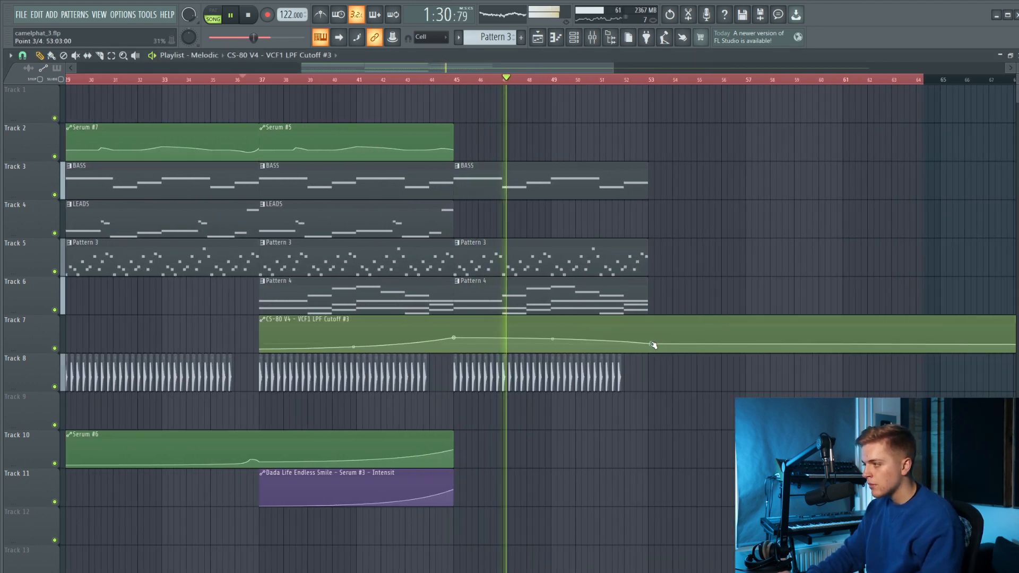
scroll(656, 346, down, 4)
scroll(658, 346, up, 3)
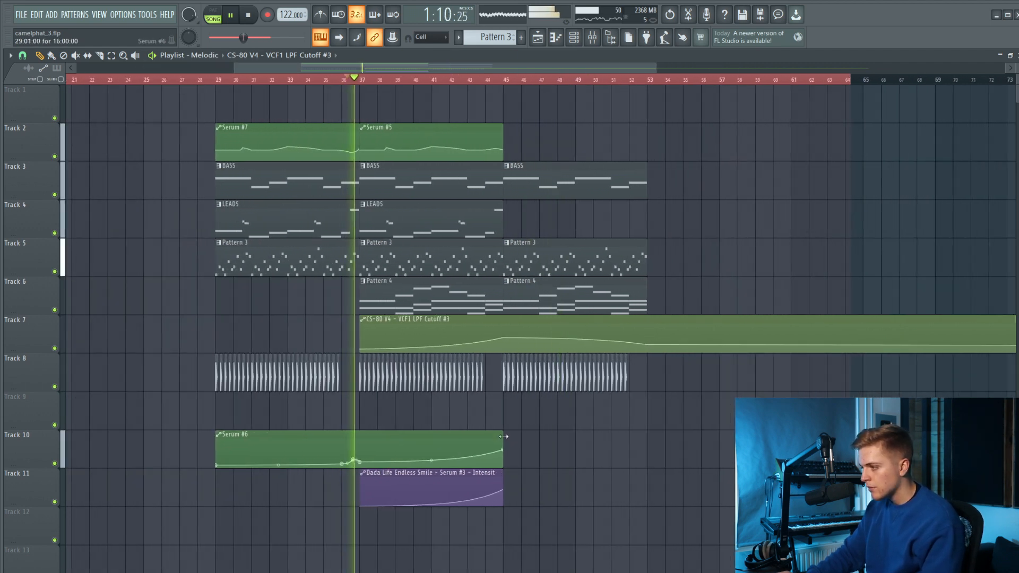
Extend the Serum #6 automation clip to bar 53 and drop its level at bar 45.
drag(504, 437, 574, 437)
scroll(520, 455, up, 2)
drag(497, 450, 497, 451)
key(ctrl+z)
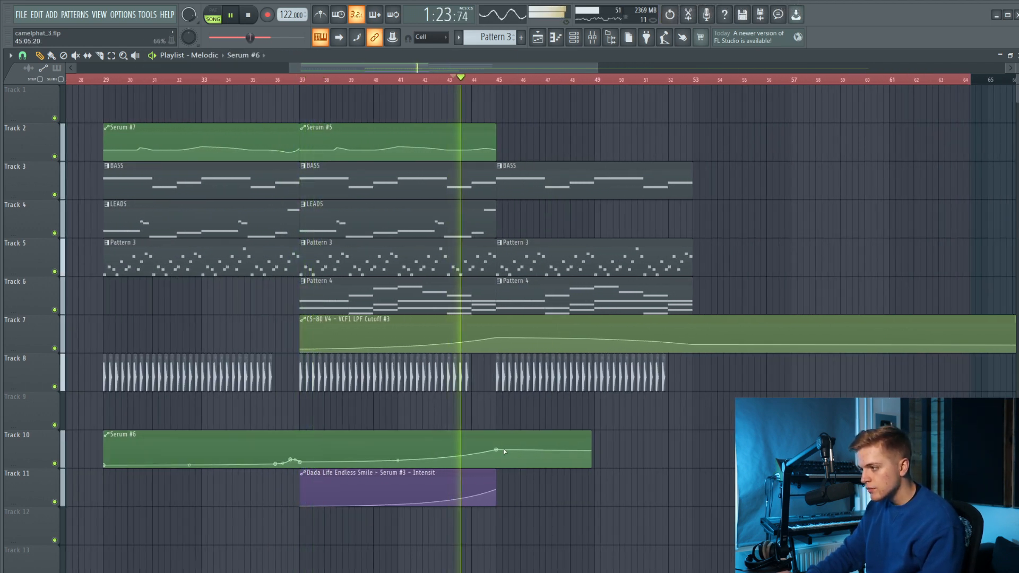
drag(590, 435, 692, 435)
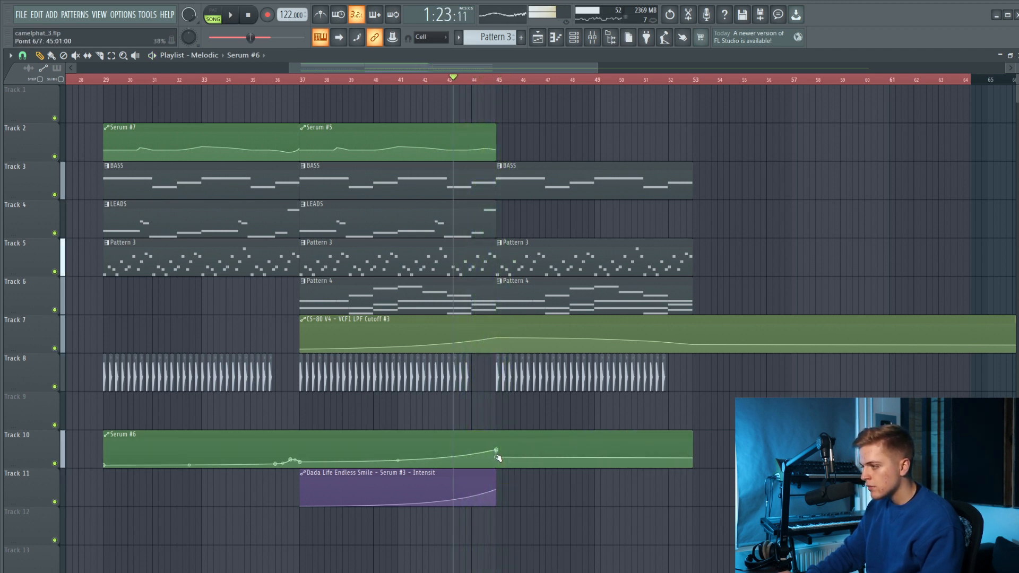
Move the Serum #6 automation peak earlier to about bar 44 and slightly lower the CS-80 V4 cutoff point at bar 45.
key(space)
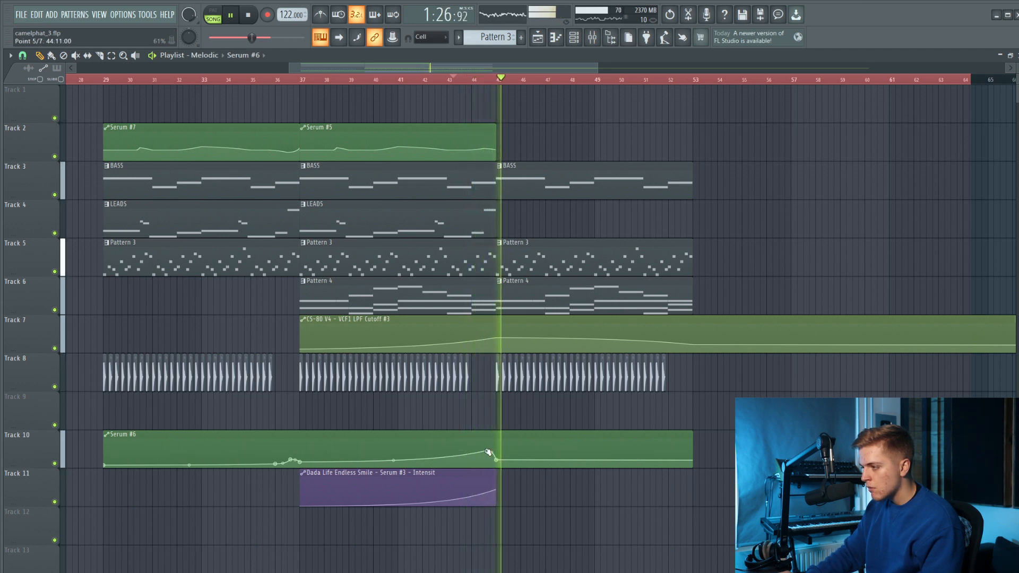
drag(487, 450, 476, 452)
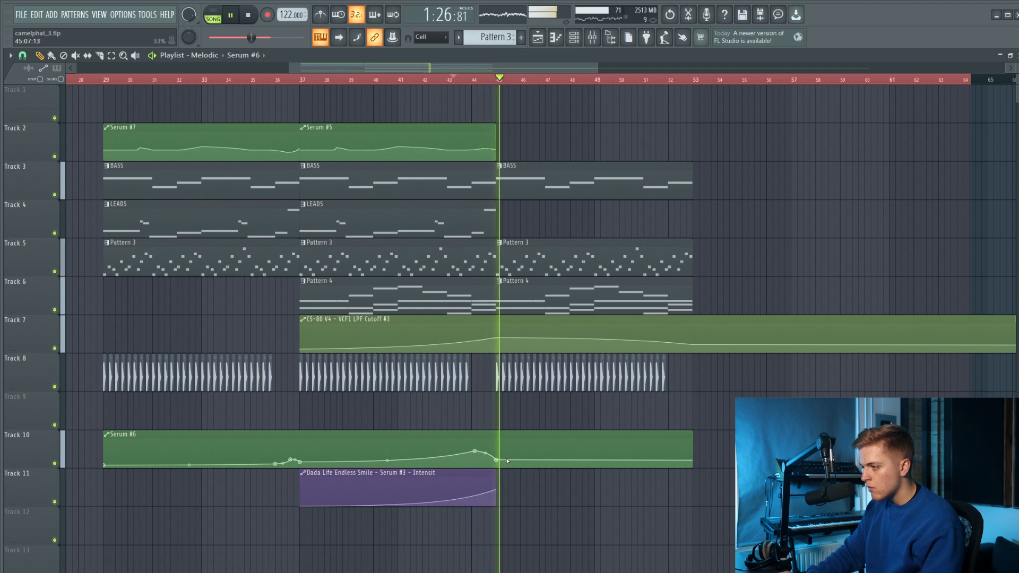
scroll(505, 361, up, 3)
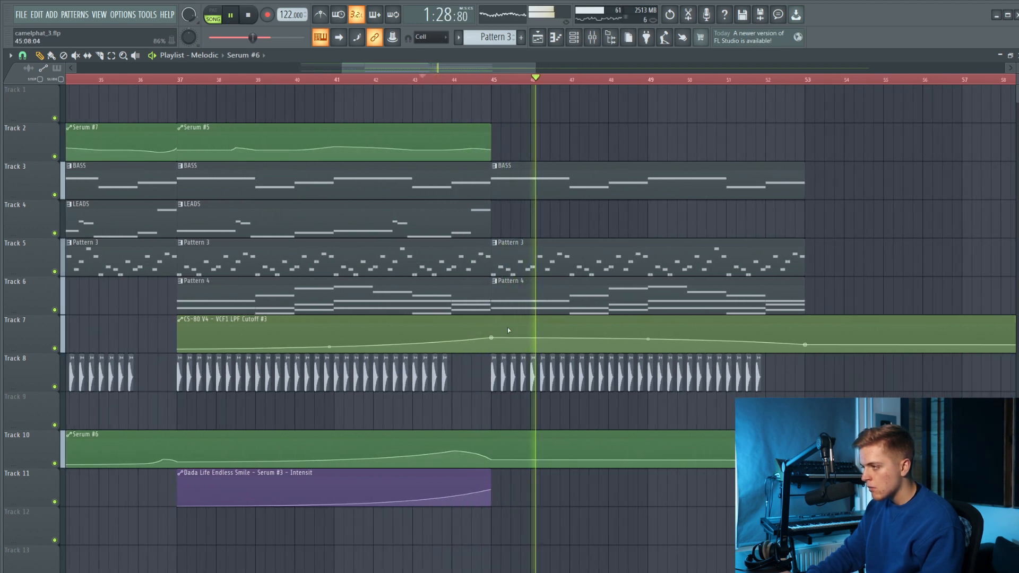
click(492, 340)
Lower the CS-80 V4 insert's volume further, set its Kickstart 2 mix to 76%, and close the plugin and mixer.
click(592, 37)
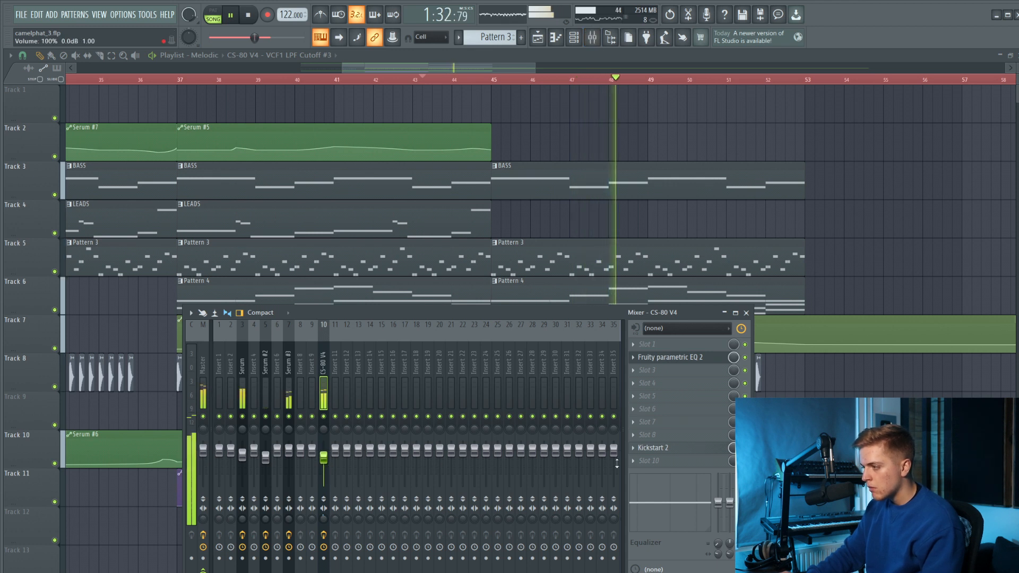
click(643, 447)
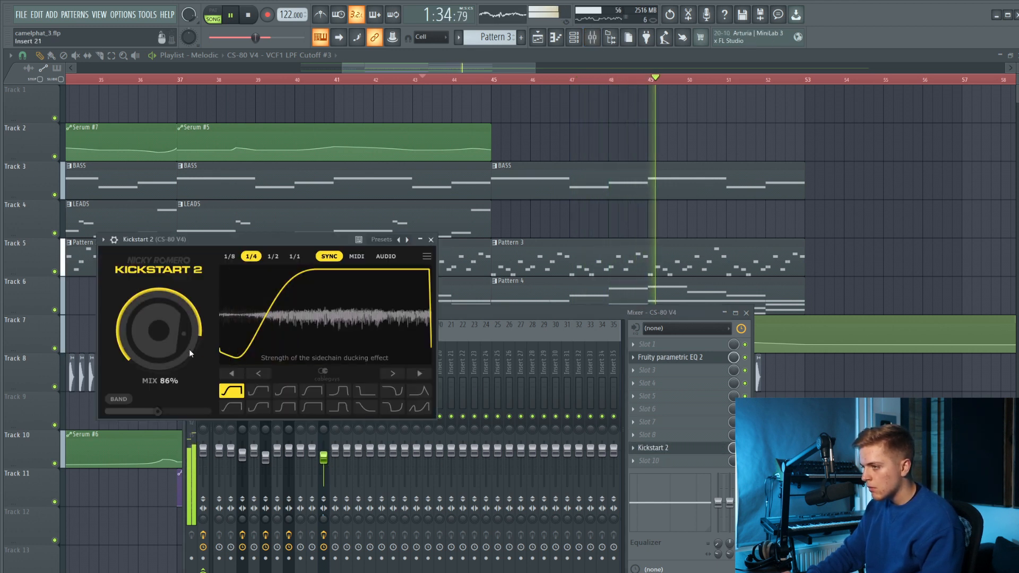
click(325, 470)
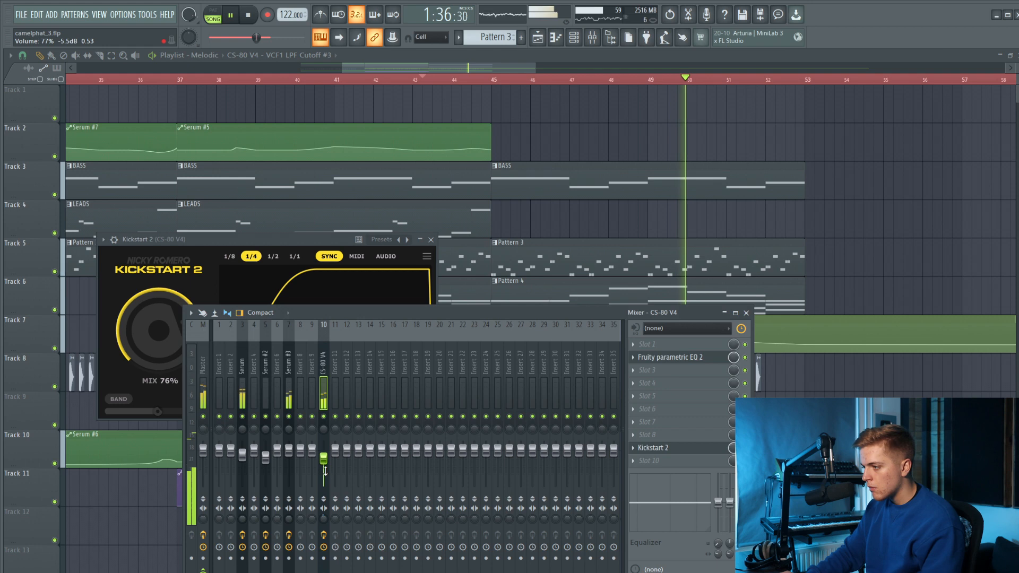
click(654, 400)
click(677, 358)
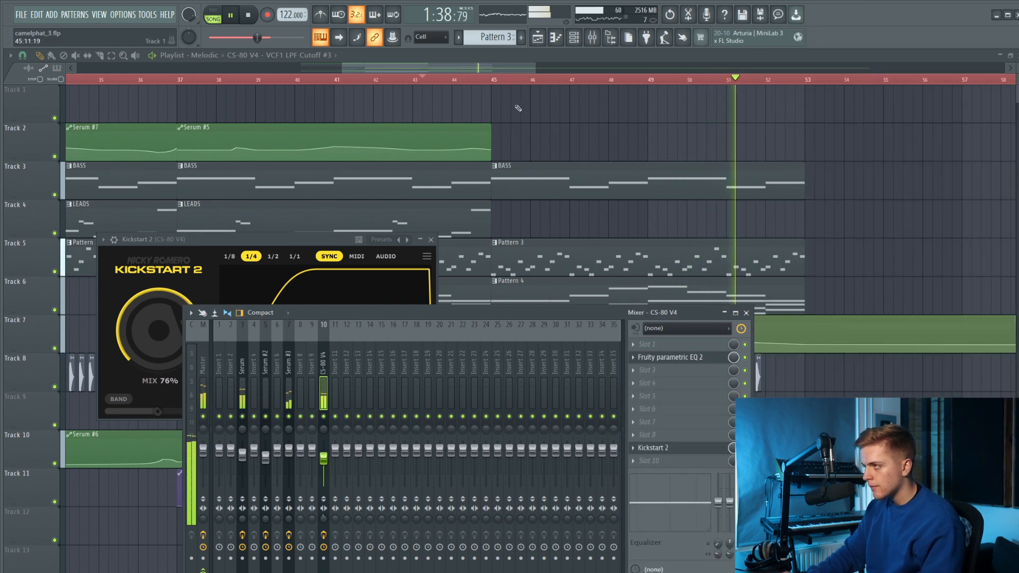
click(746, 314)
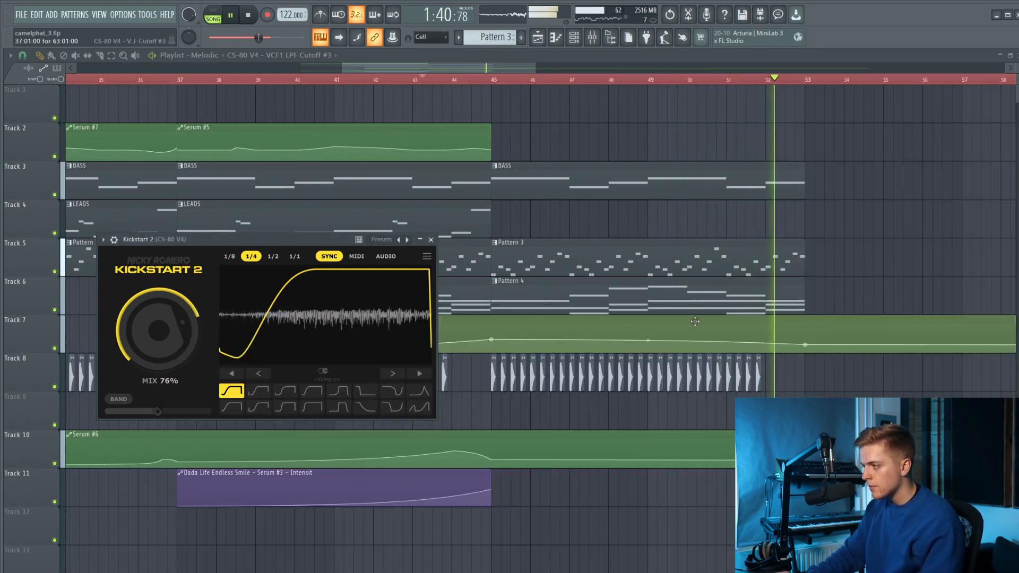
scroll(694, 281, down, 3)
click(430, 240)
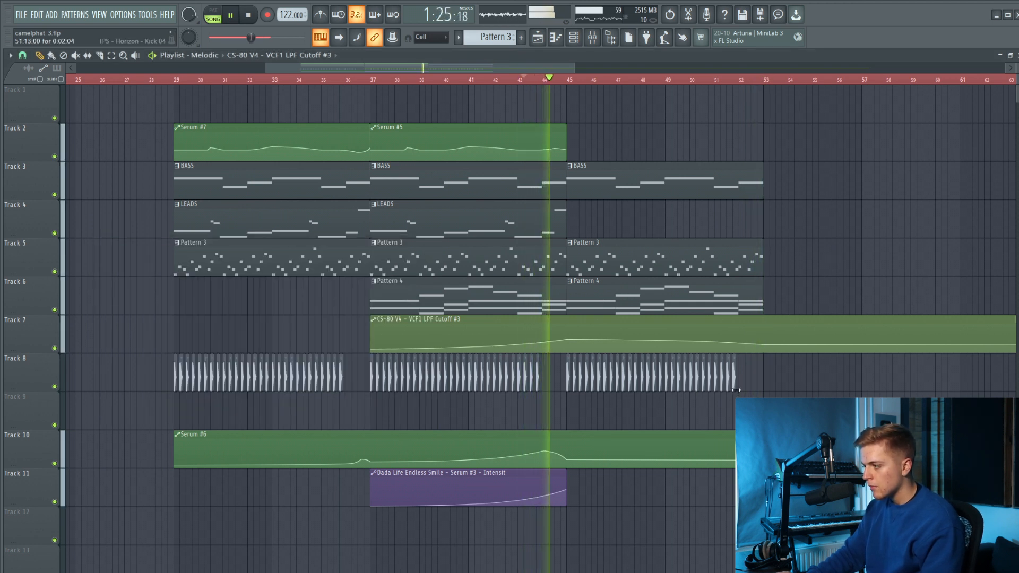
Curve the Serum #6 automation down from bar 45 to about 3% at bar 53.
scroll(734, 395, down, 1)
right_click(591, 460)
click(610, 567)
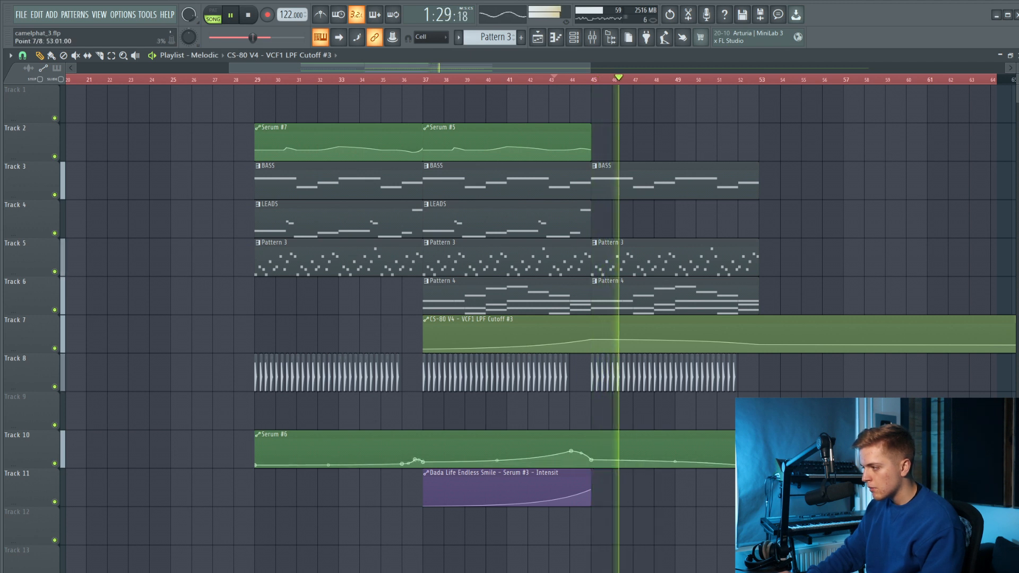
Move the CS-80 V4 cutoff, Serum #6 and Dada Life automation clips to Tracks 10, 11 and 12, keeping the kicks on Track 8.
scroll(693, 391, down, 2)
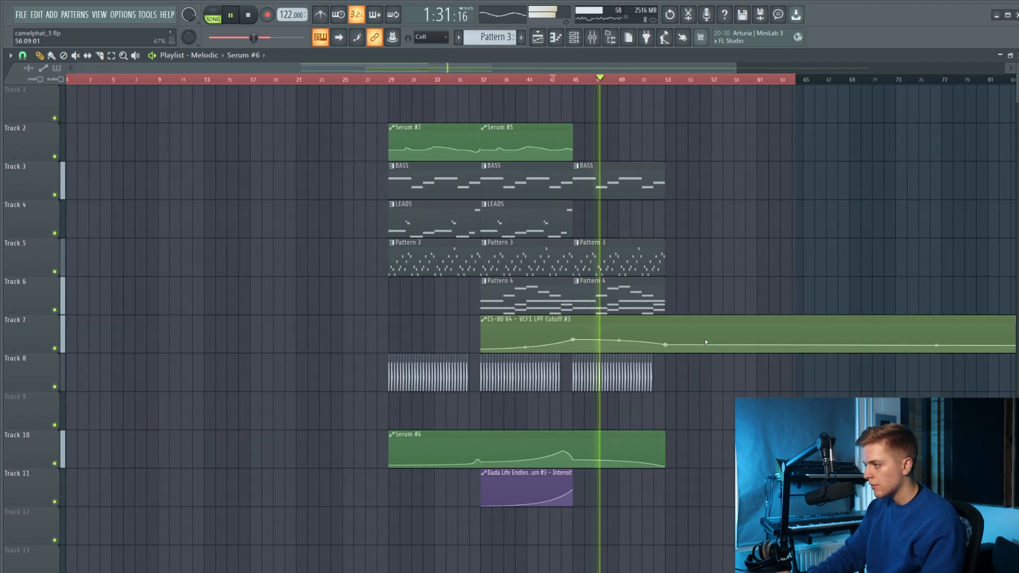
ctrl+click(698, 330)
key(shift+Down)
key(shift+Down)
drag(694, 354, 240, 508)
ctrl+shift+click(397, 378)
key(shift+Down)
key(shift+Down)
key(shift+Up)
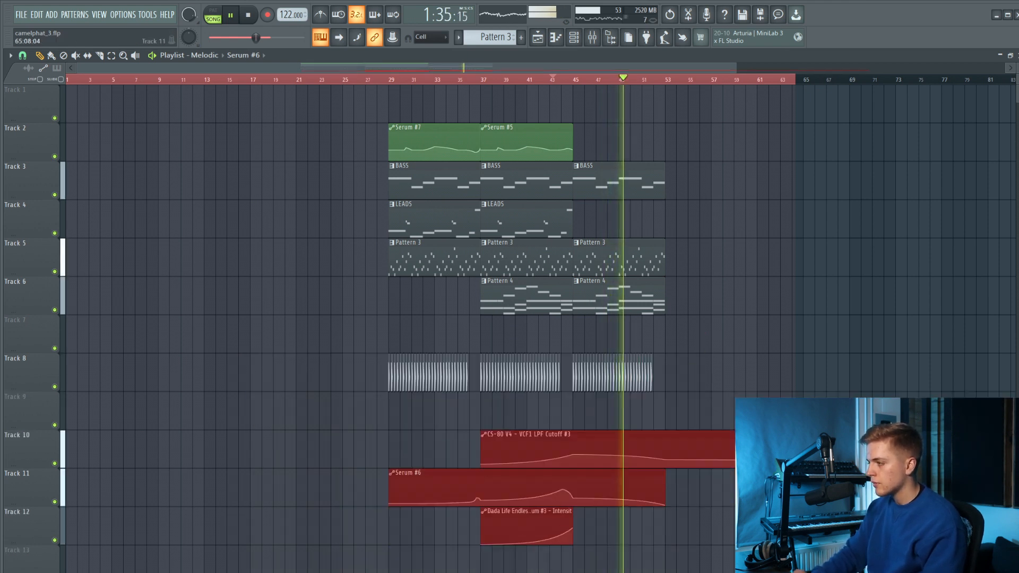
scroll(584, 224, down, 2)
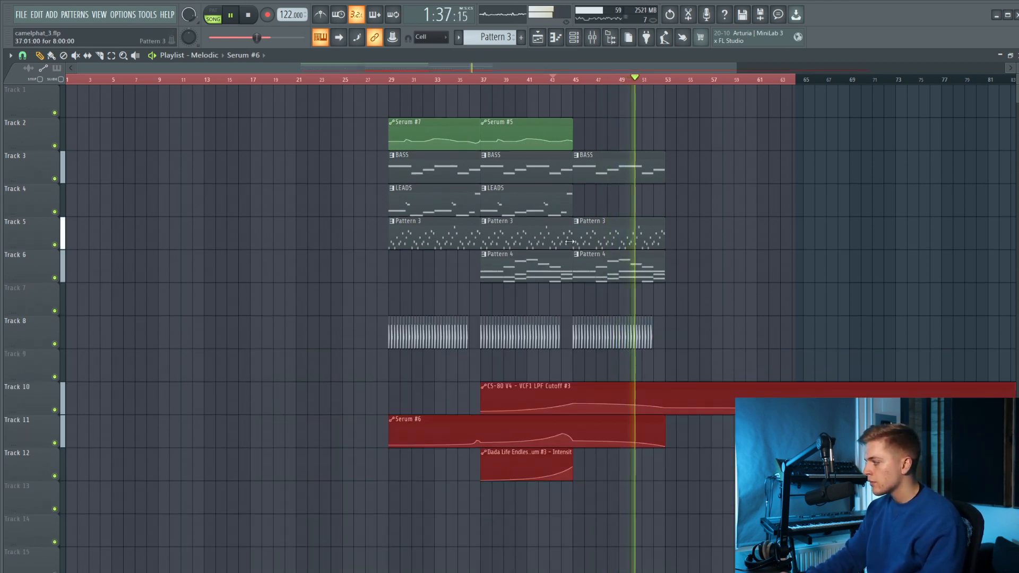
scroll(569, 247, up, 4)
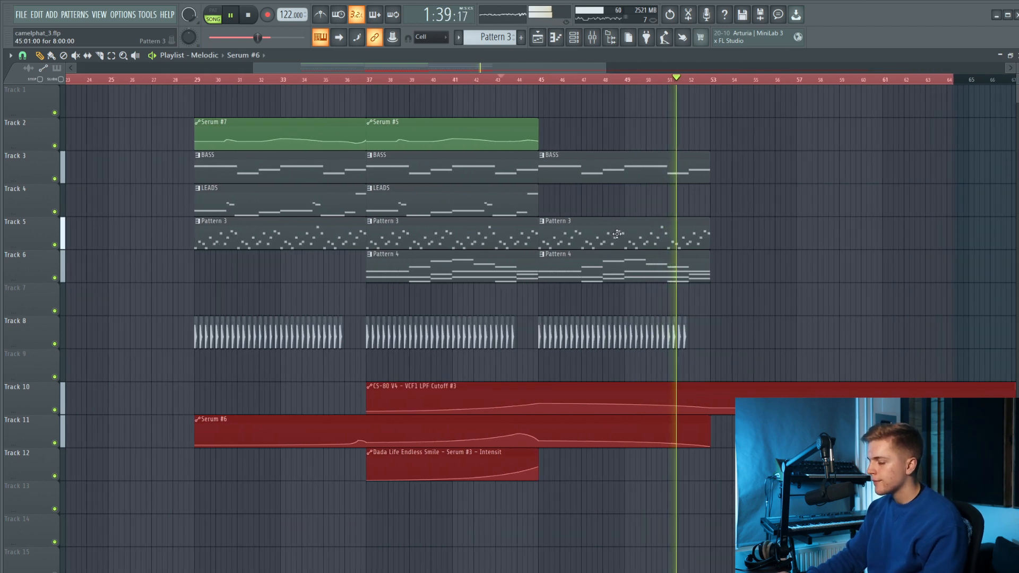
scroll(617, 236, down, 4)
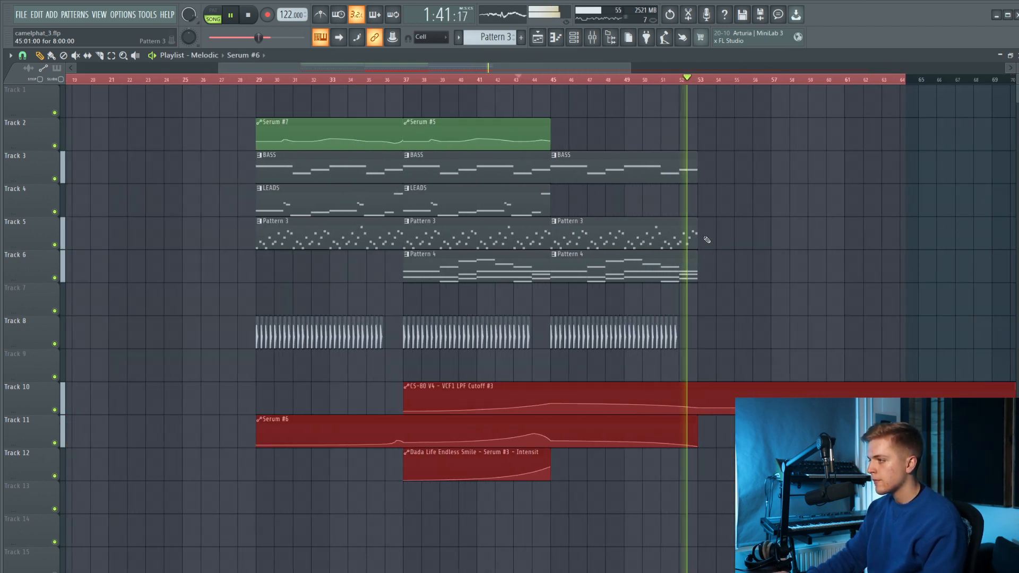
Create a Kickstart 2 mix level automation clip and link the Serum #2 insert's Kickstart 2 mix to it.
click(751, 234)
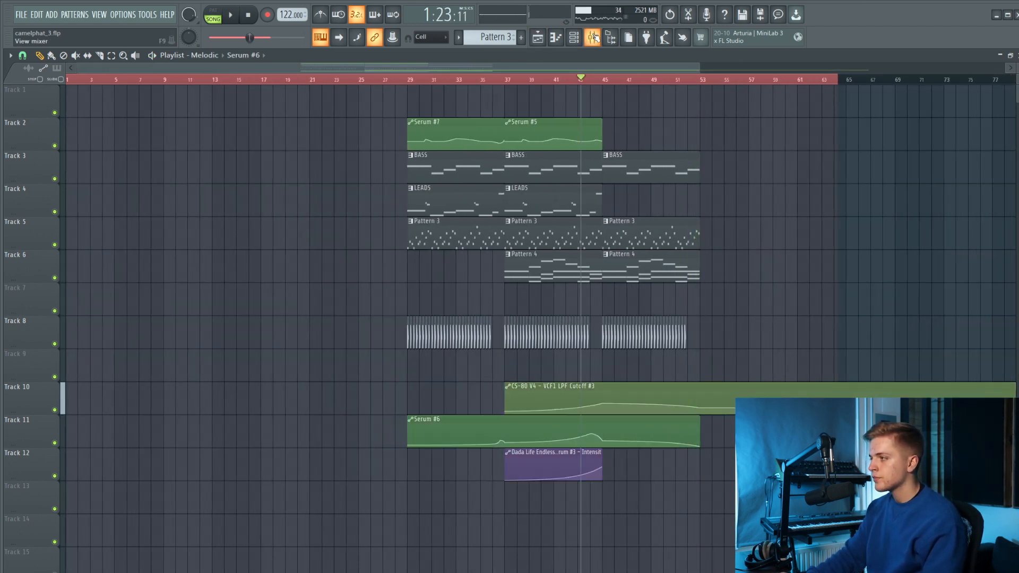
click(592, 37)
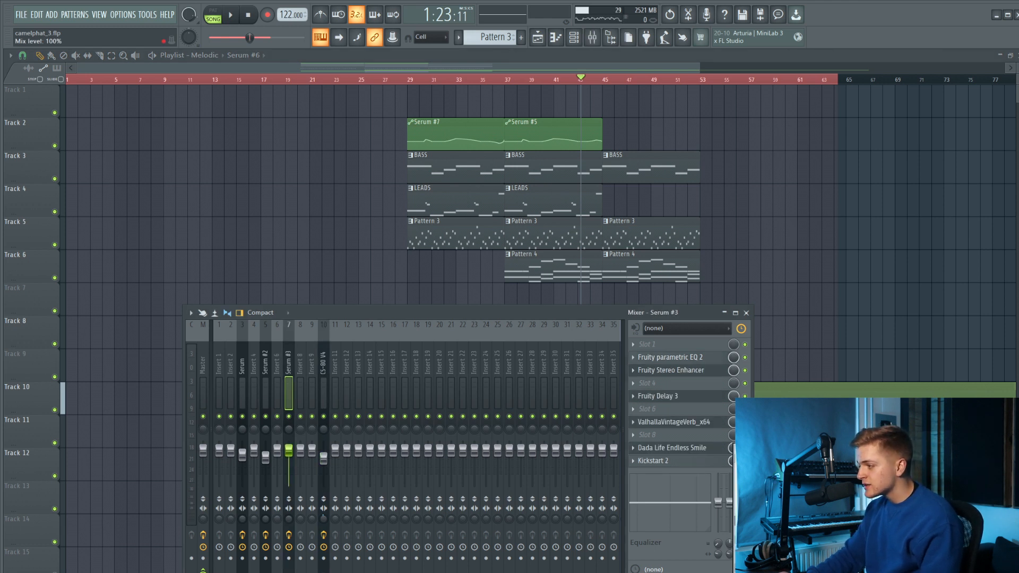
click(264, 381)
click(774, 512)
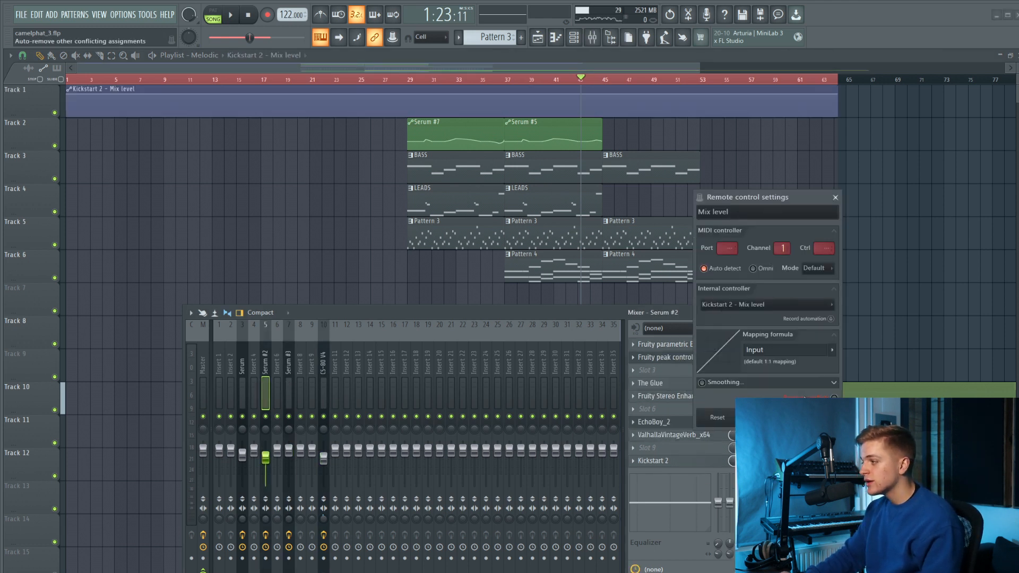
click(817, 418)
Link the Serum insert's Kickstart 2 mix level to the same Kickstart 2 - Mix level automation clip.
click(241, 366)
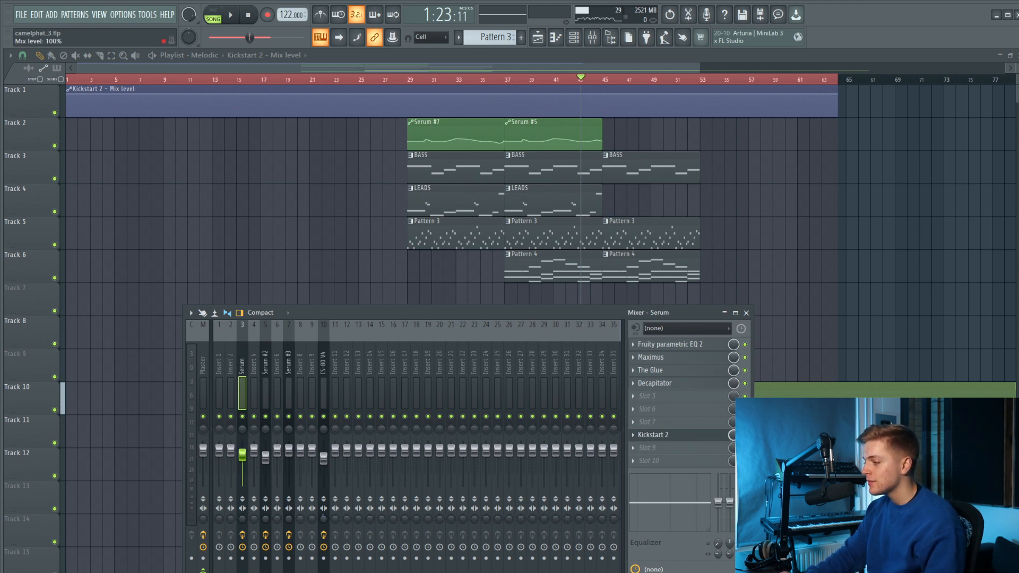
click(775, 512)
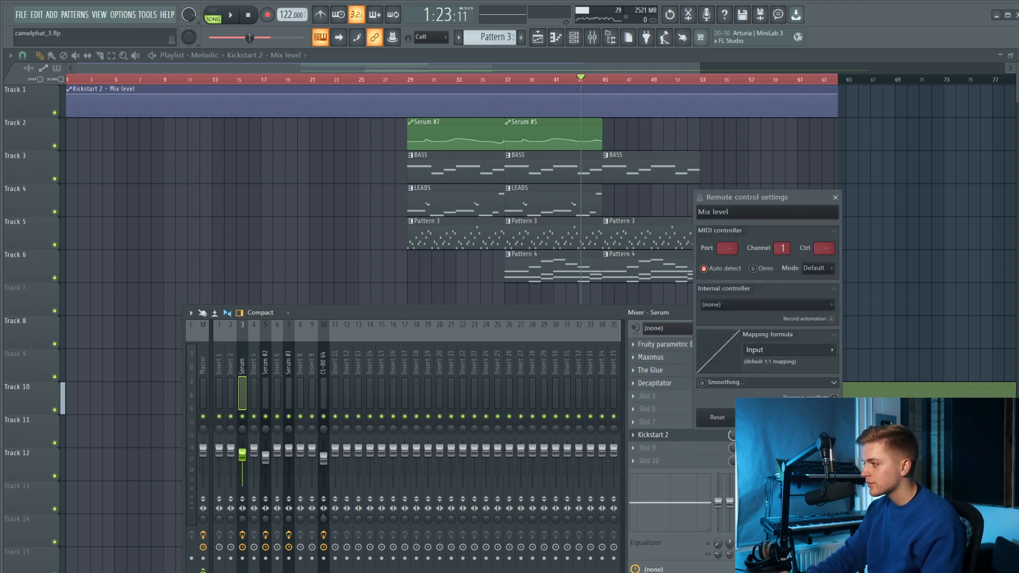
click(733, 305)
click(764, 557)
click(817, 417)
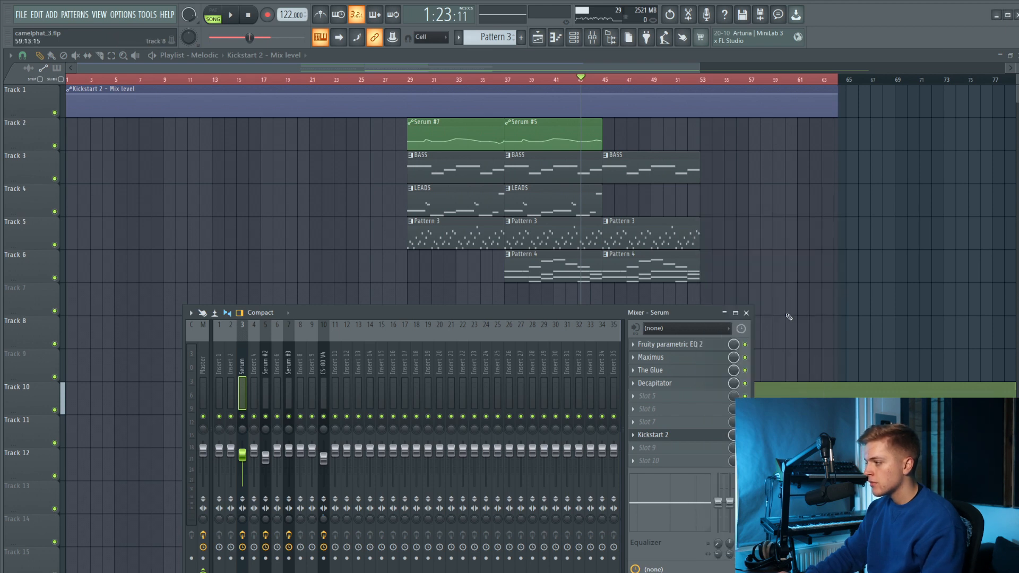
Close the mixer and drop the Kickstart 2 mix automation to its minimum from bar 36 to bar 37, restoring it at bar 37.
key(F9)
click(410, 80)
key(space)
scroll(486, 95, up, 5)
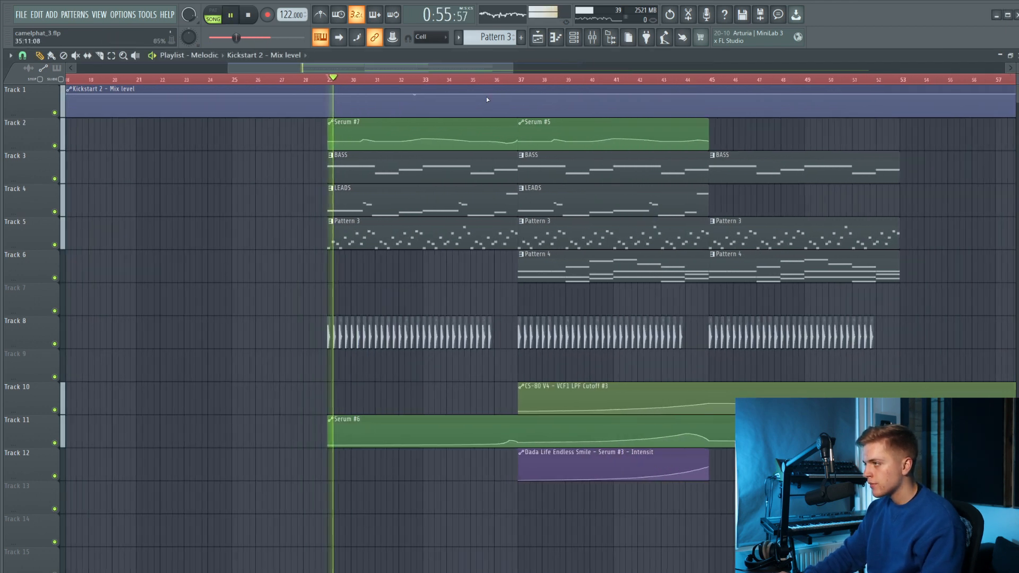
click(455, 80)
scroll(508, 95, up, 3)
drag(507, 96, 601, 137)
right_click(596, 95)
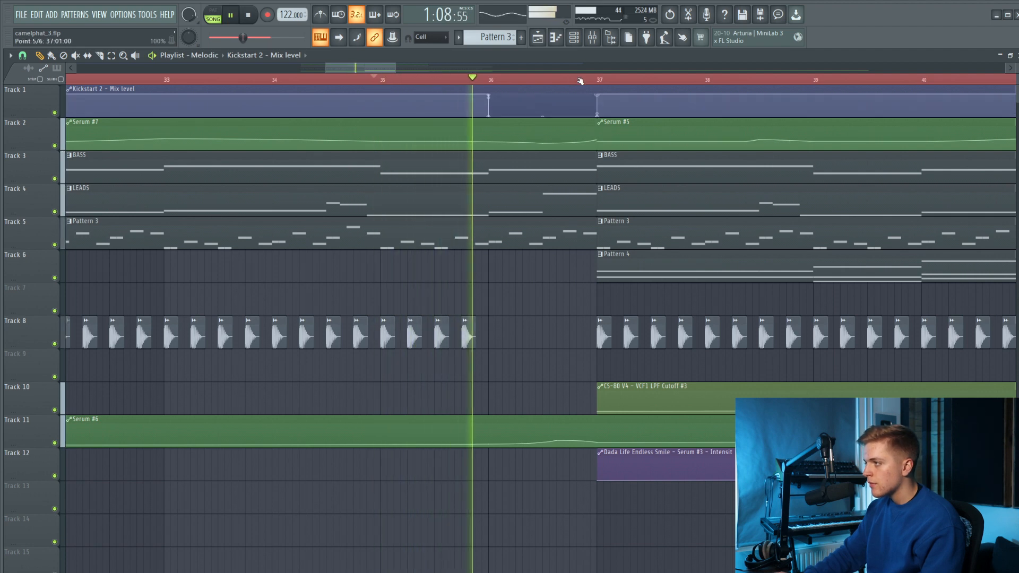
Drop the Kickstart 2 mix automation to its minimum from bar 52 and restore it at bar 53.
scroll(547, 94, down, 7)
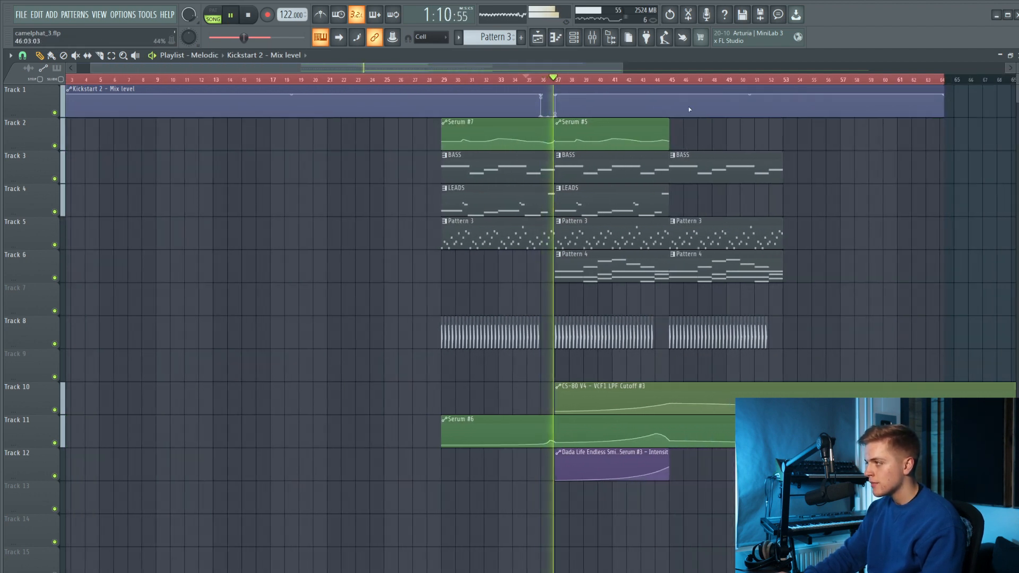
scroll(765, 101, up, 5)
right_click(731, 98)
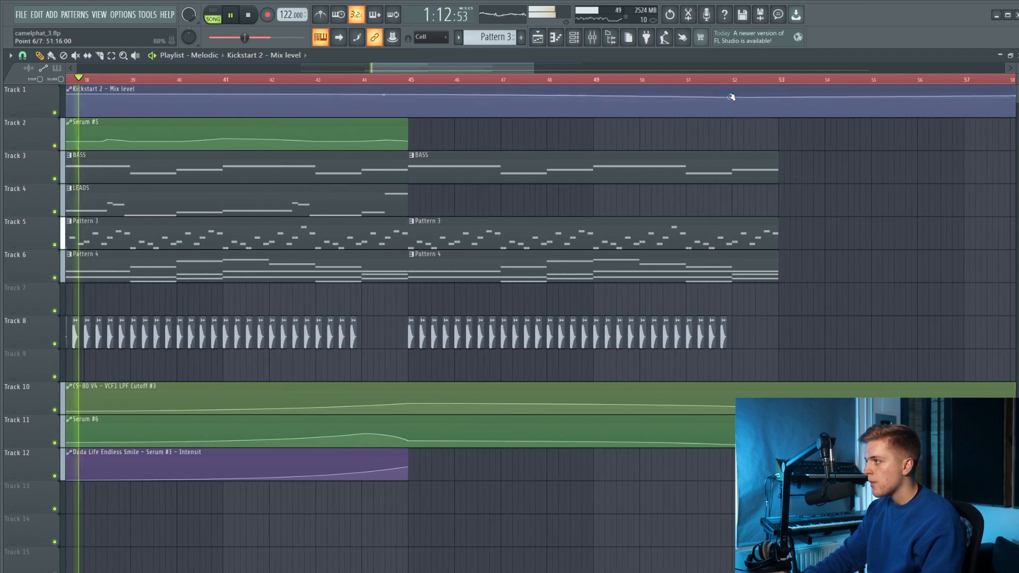
drag(736, 87, 784, 125)
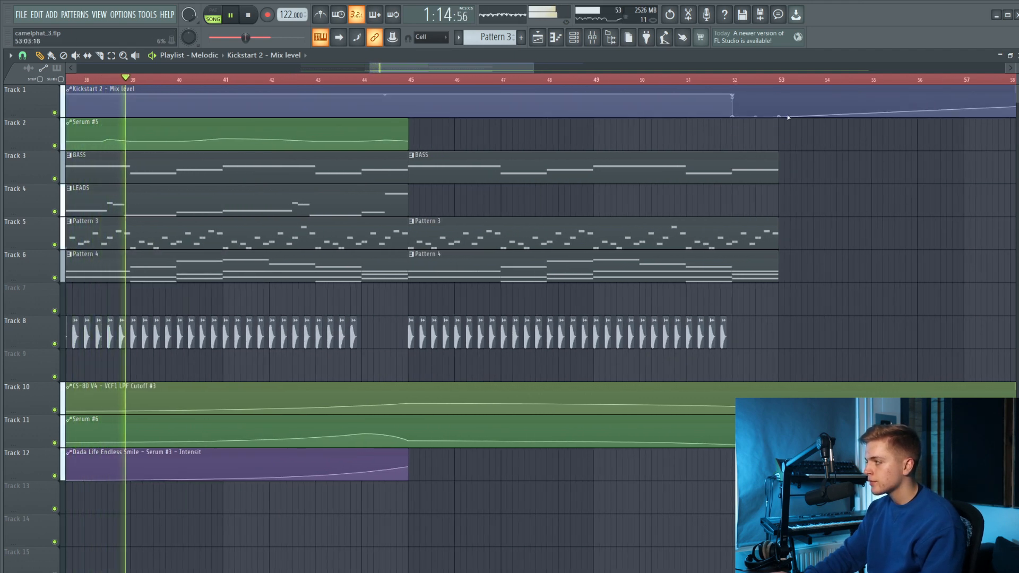
Move the Kickstart 2 mix level automation clip from Track 1 to Track 14.
scroll(554, 151, down, 4)
scroll(555, 151, down, 4)
drag(336, 100, 340, 530)
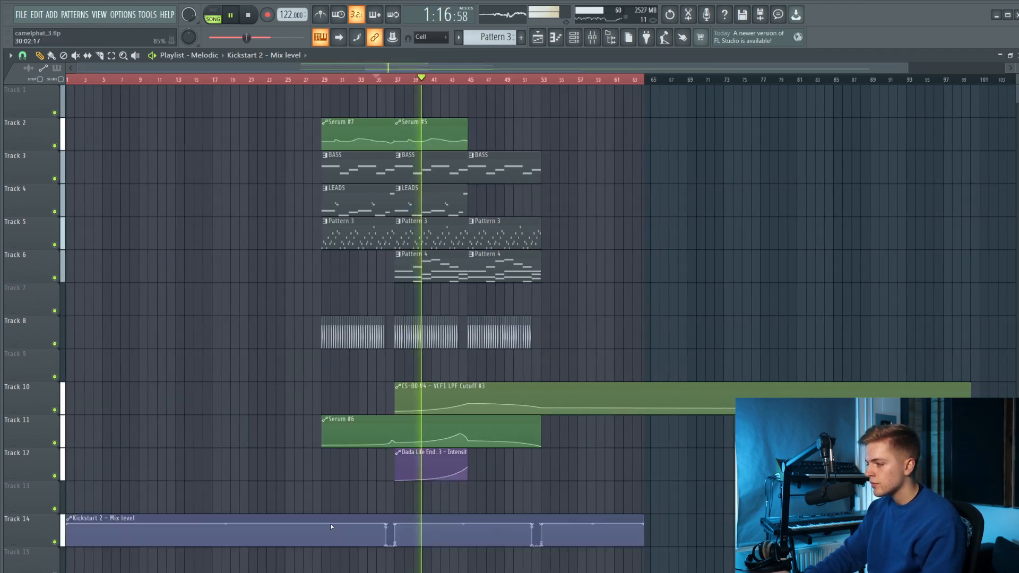
scroll(381, 471, up, 2)
scroll(489, 465, up, 1)
scroll(491, 463, down, 5)
scroll(492, 453, up, 5)
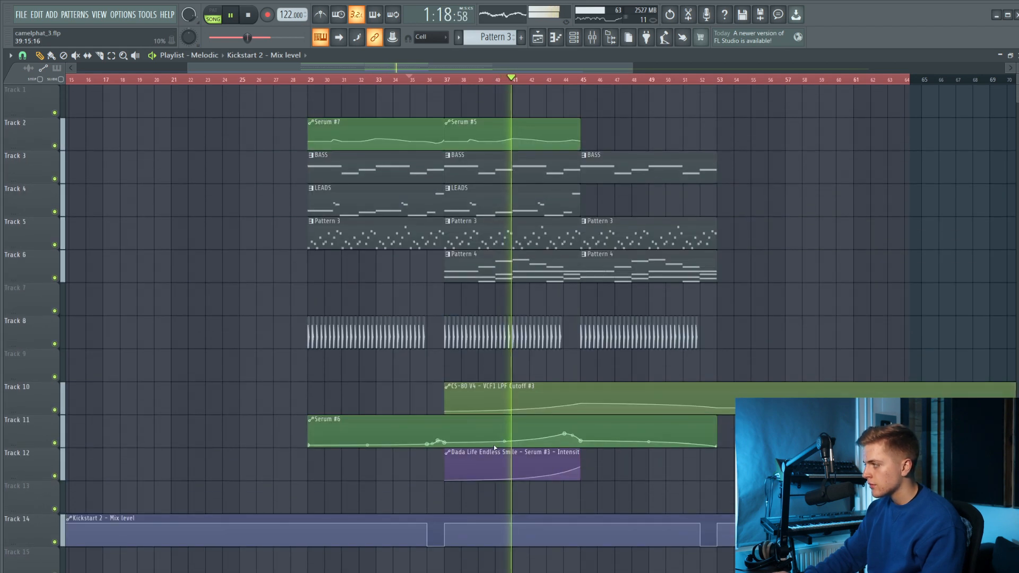
Move the Serum #7 and #5 automation to Track 10, shift the CS-80 V4, Serum #6 and Dada Life clips to Tracks 11–13 and Kickstart 2 to Track 15.
drag(512, 135, 320, 138)
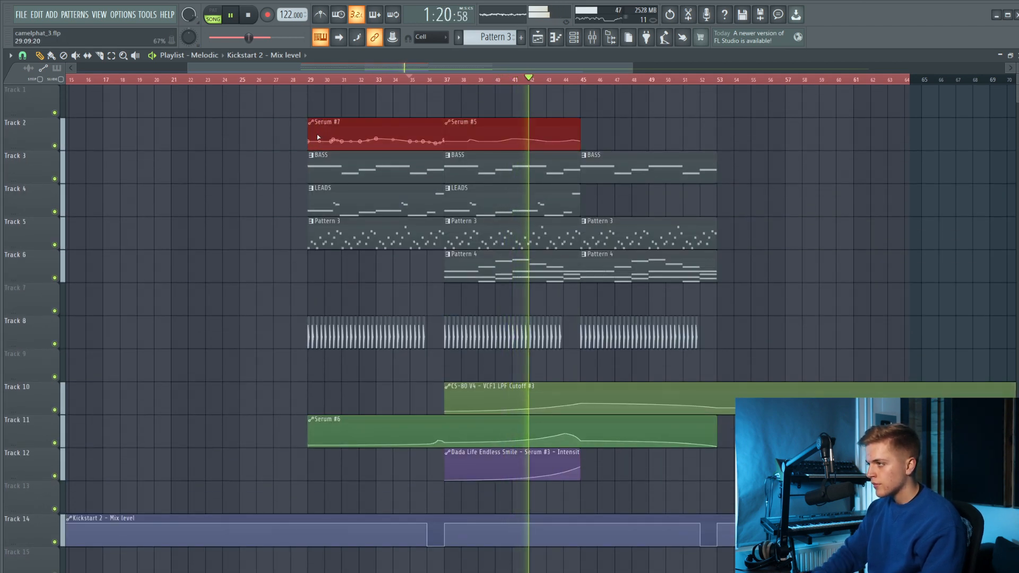
key(shift+Down)
key(shift+Down)
key(shift+Down)
key(shift+Down)
key(shift+Down)
key(shift+Down)
key(shift+Down)
drag(721, 360, 217, 572)
key(shift+Down)
key(shift+Down)
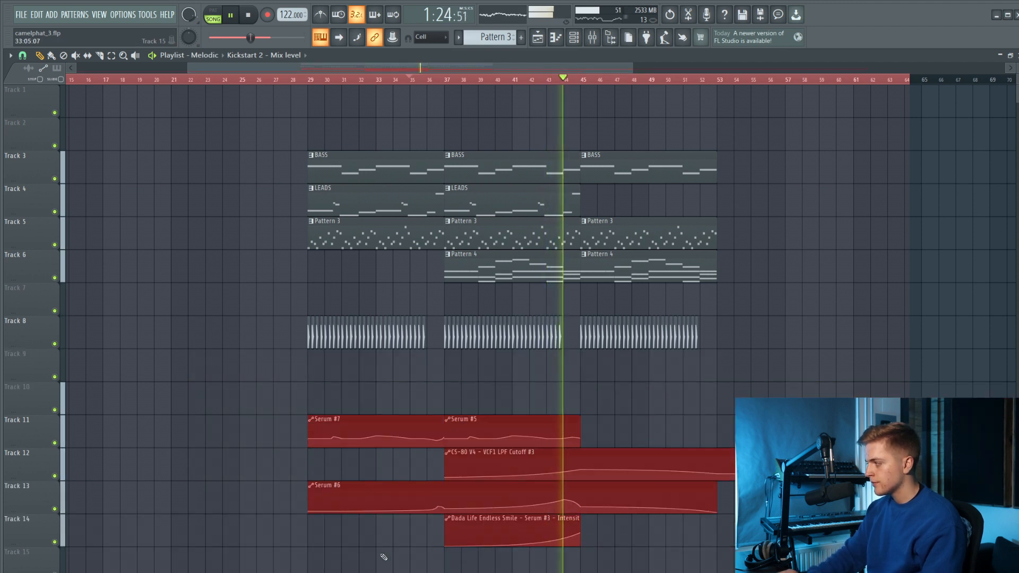
key(shift+Up)
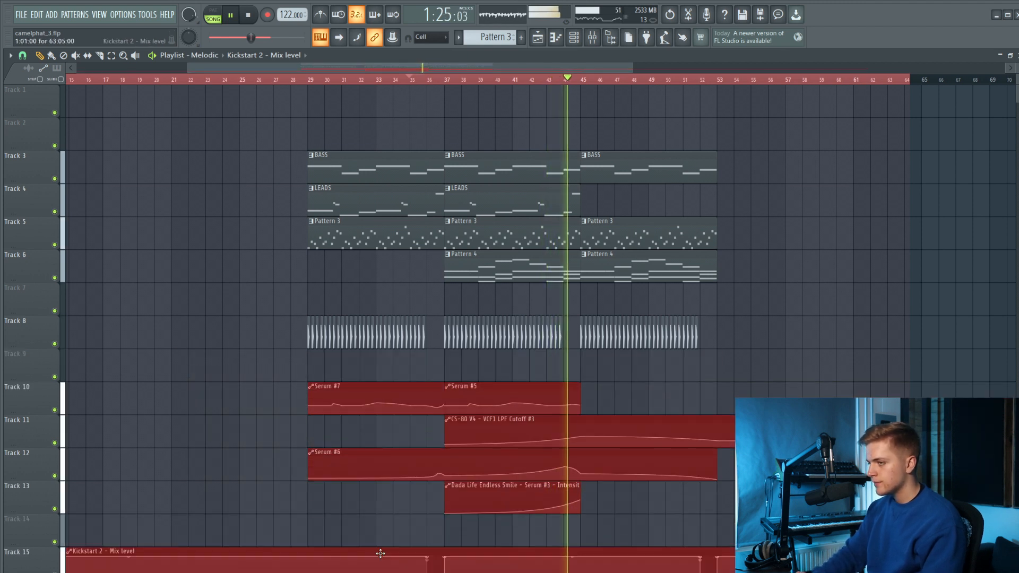
ctrl+click(247, 408)
Insert Fruity Parametric EQ 2 in slot 6 of the Serum insert, load a low- and high-cut preset, and create an automation clip for its band 1 frequency.
key(space)
key(F9)
click(703, 422)
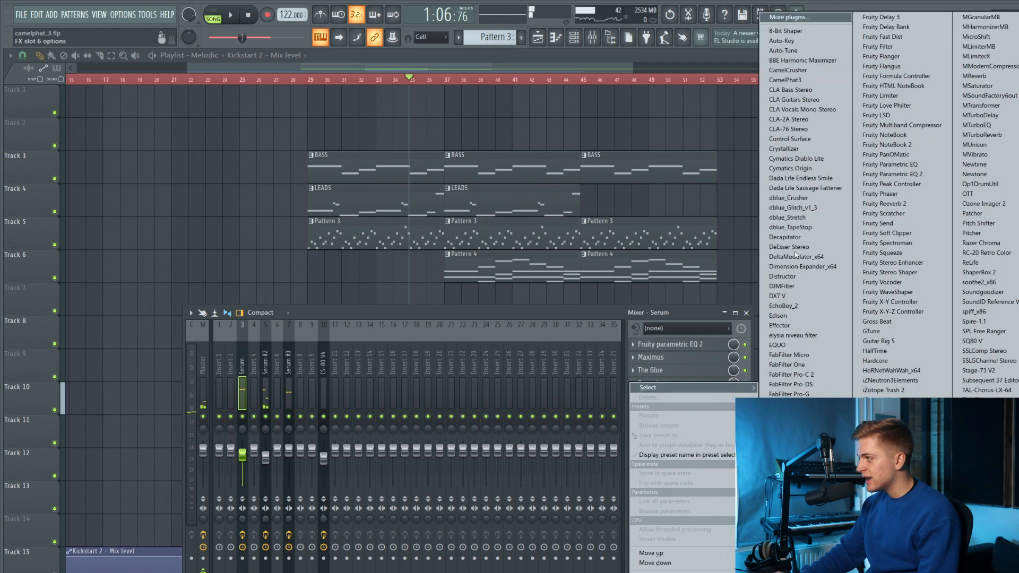
click(918, 174)
click(407, 170)
click(436, 206)
right_click(390, 352)
click(422, 453)
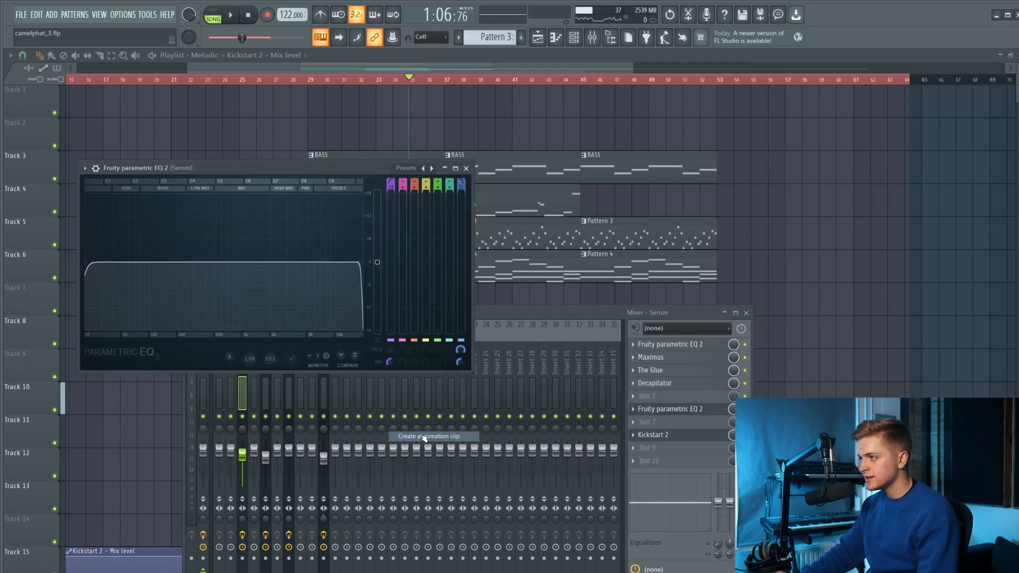
Draw a curved rise in the Serum EQ band 1 frequency automation from bar 36 to bar 37, dropping back to the minimum at bar 37.
scroll(371, 90, up, 5)
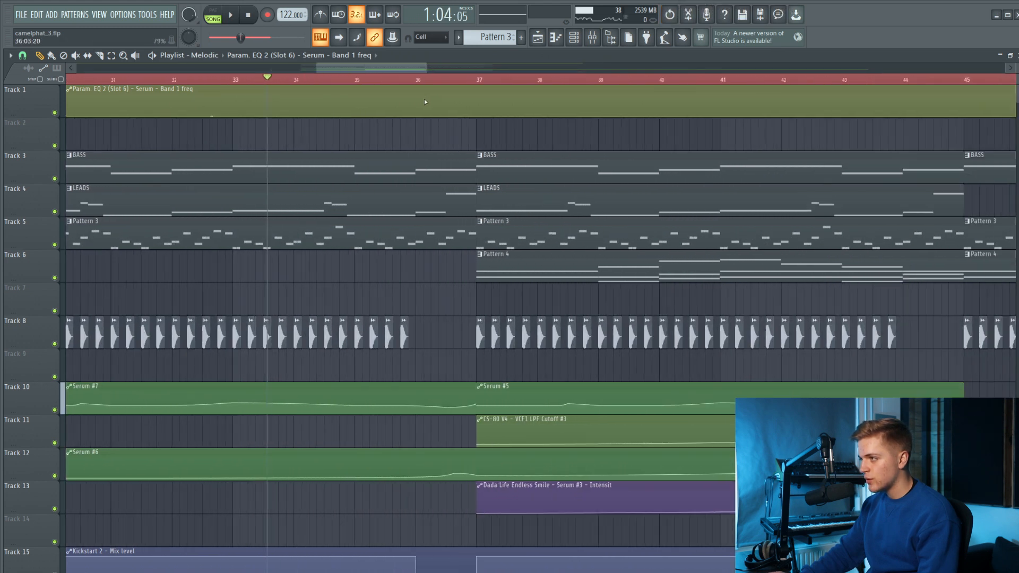
click(380, 79)
key(space)
right_click(425, 107)
mouse_move(425, 107)
mouse_down()
mouse_move(493, 105)
mouse_move(494, 136)
mouse_up()
right_click(501, 113)
key(space)
key(space)
Add a matching EQ band 1 frequency rise from bar 44 to bar 45, dropping back to the minimum at bar 45.
scroll(416, 114, down, 2)
scroll(426, 117, down, 2)
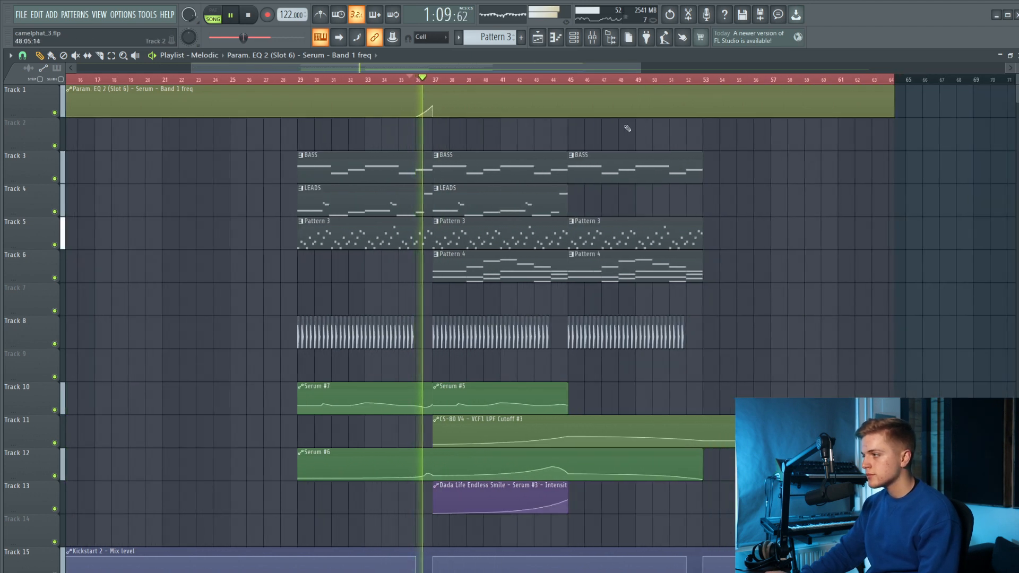
scroll(552, 114, up, 4)
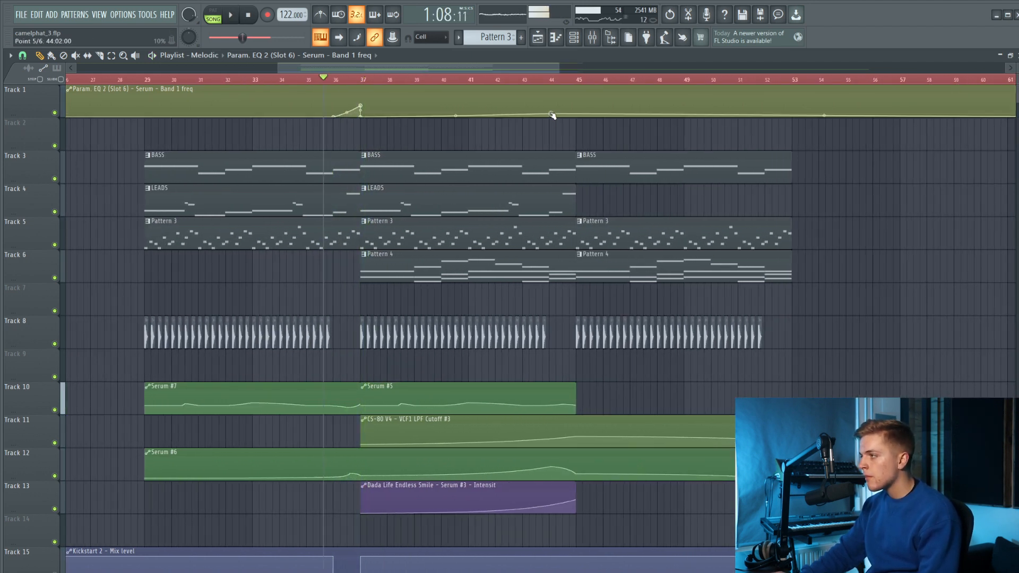
click(525, 79)
right_click(539, 116)
right_click(590, 107)
right_click(610, 112)
drag(610, 112, 590, 121)
Add an EQ band 1 frequency rise from bar 52 that peaks before mid-bar and eases down towards bar 53, and play it back.
scroll(591, 107, down, 2)
click(737, 80)
scroll(739, 82, up, 2)
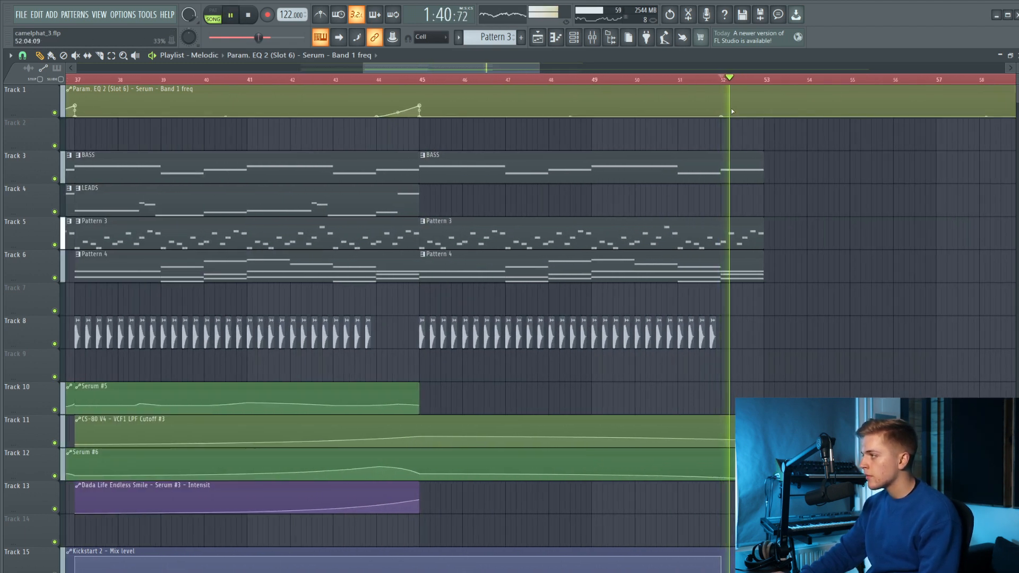
right_click(737, 106)
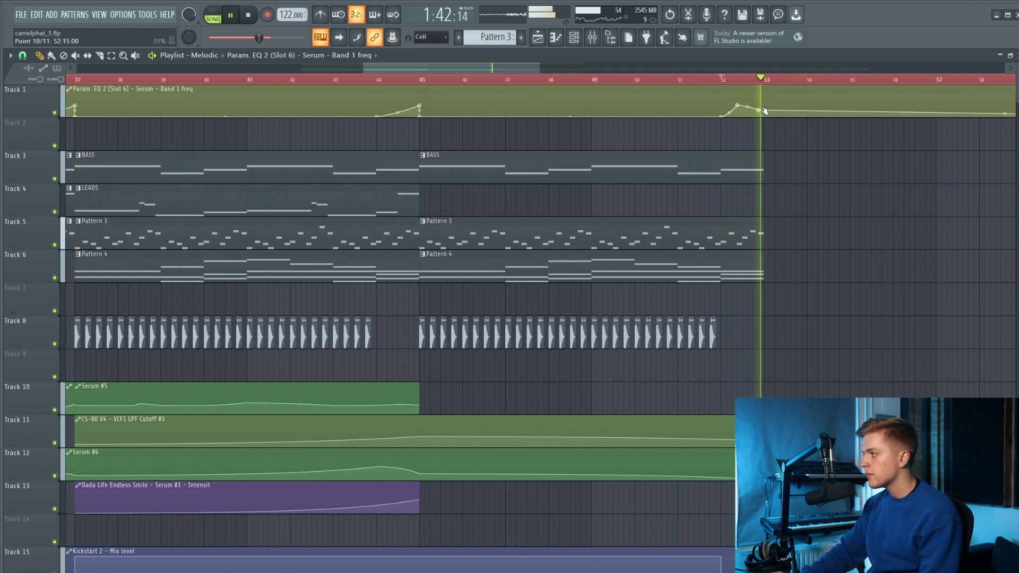
key(space)
scroll(788, 152, down, 4)
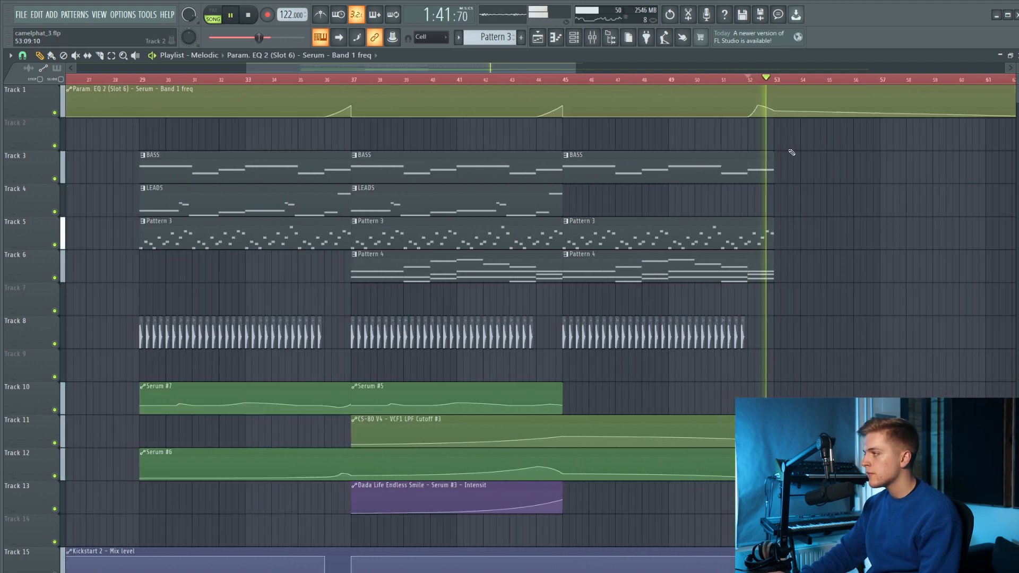
key(space)
Reshape the last EQ frequency rise to peak at bar 53 and fall back to the minimum around bar 56.
scroll(690, 139, up, 5)
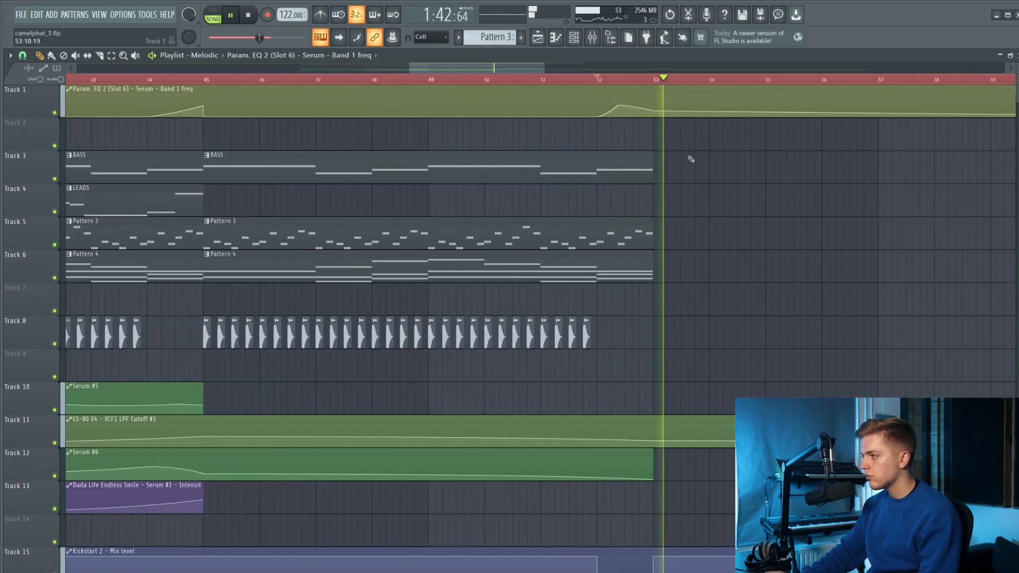
key(space)
scroll(685, 155, down, 3)
key(space)
drag(656, 106, 731, 118)
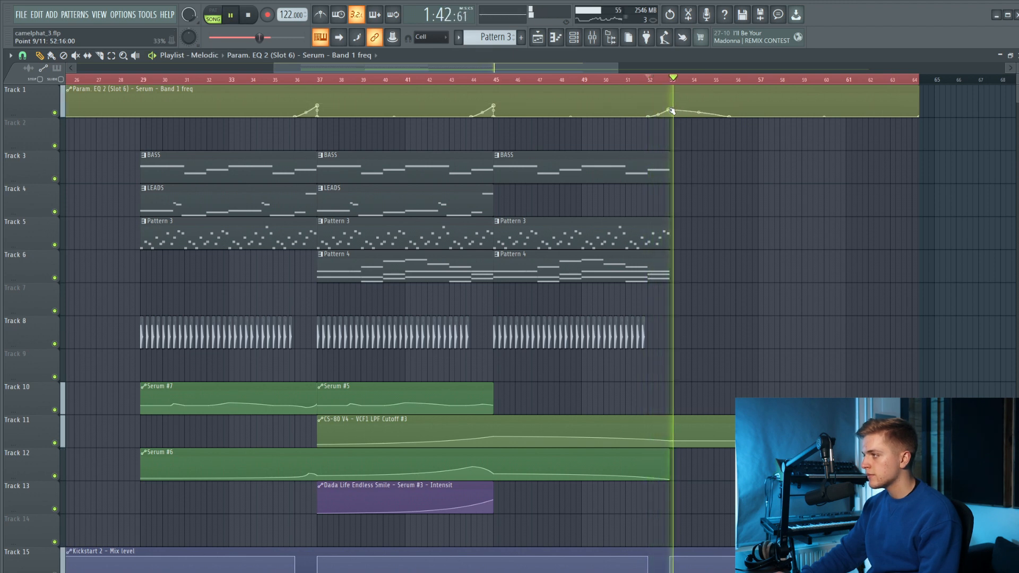
Move the Serum EQ band 1 frequency automation clip from Track 1 to Track 14 and shift the lower automation clips down one track.
key(space)
scroll(422, 94, down, 3)
drag(421, 95, 382, 523)
drag(467, 373, 340, 567)
drag(530, 424, 530, 457)
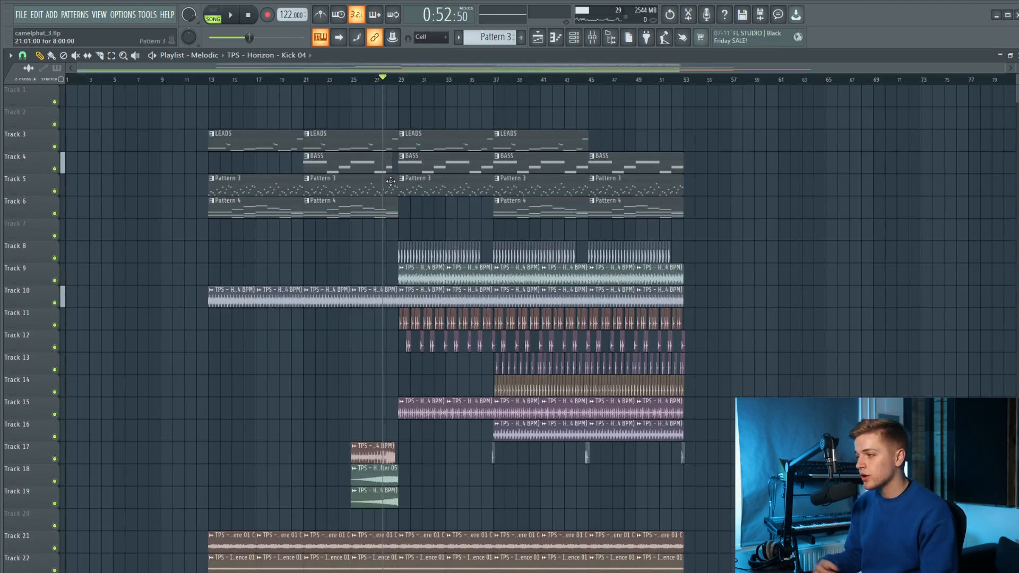
Leave only the drum tracks 8 to 16 unmuted and play the drum section from bar 29 past bar 37.
drag(55, 436, 61, 264)
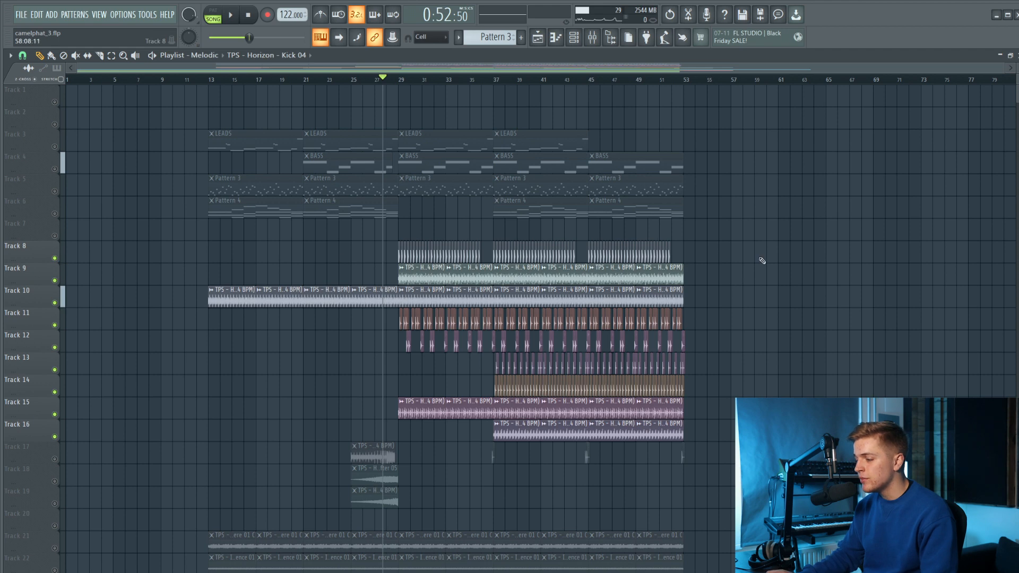
scroll(762, 260, up, 5)
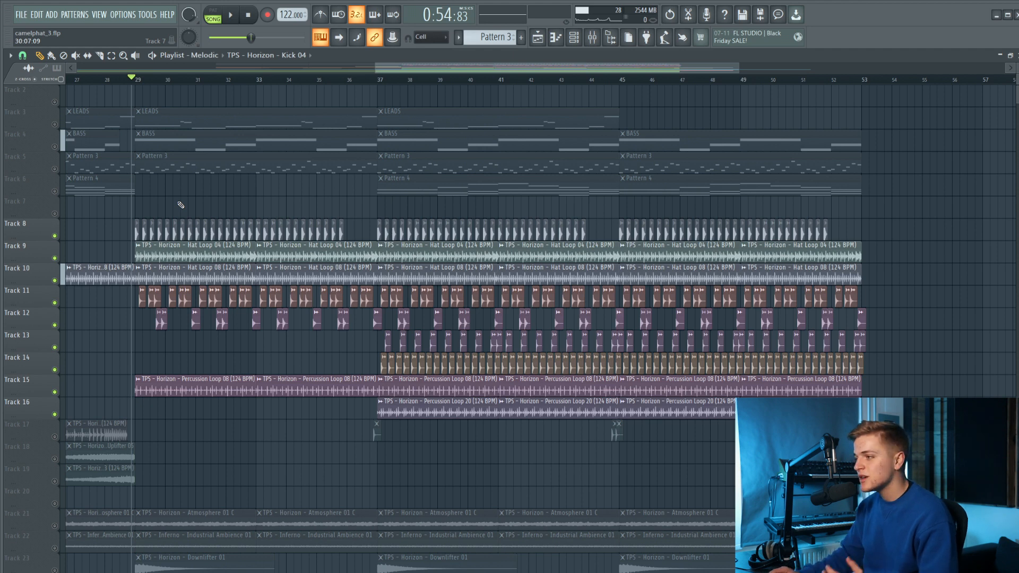
key(space)
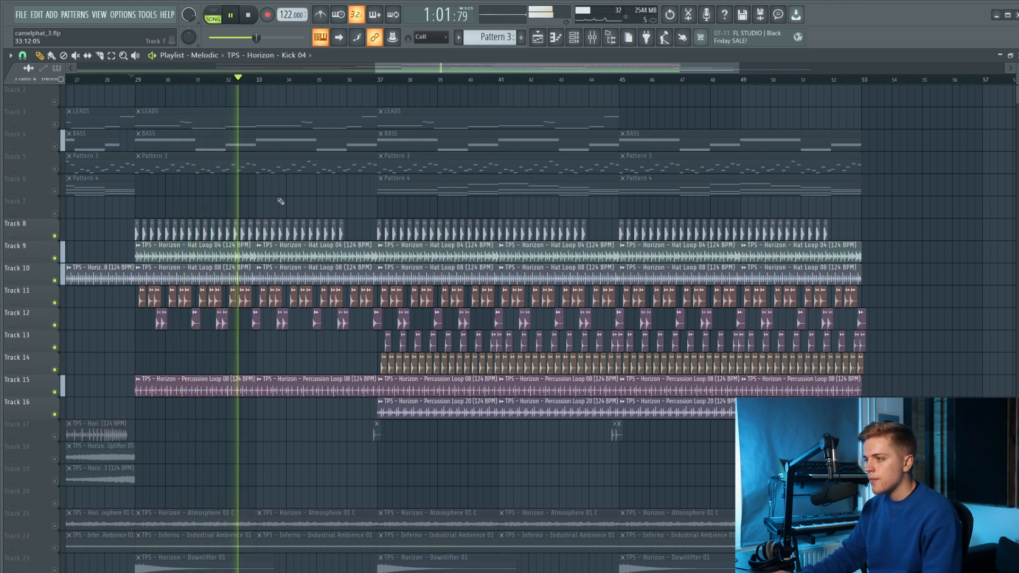
click(334, 79)
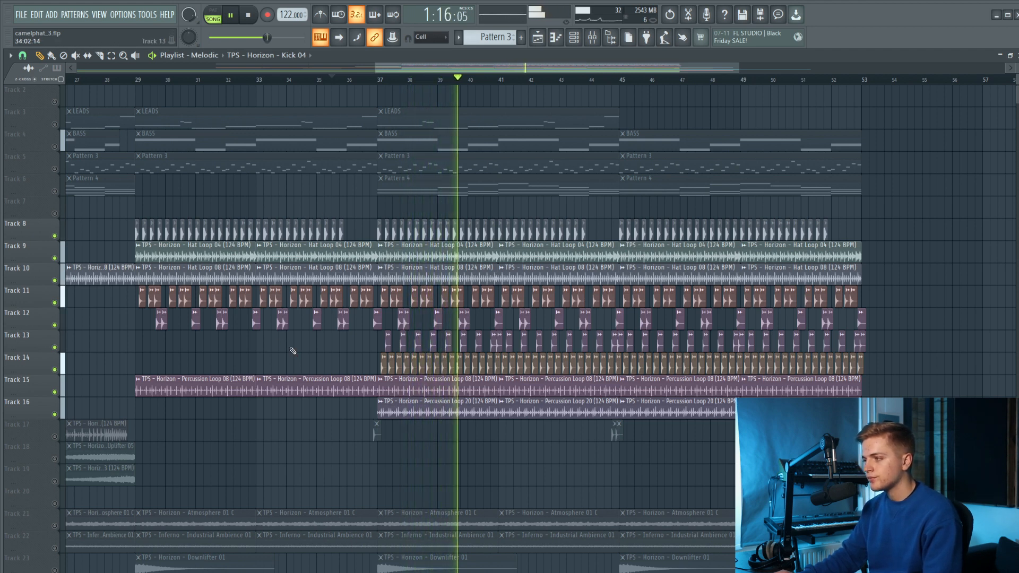
key(space)
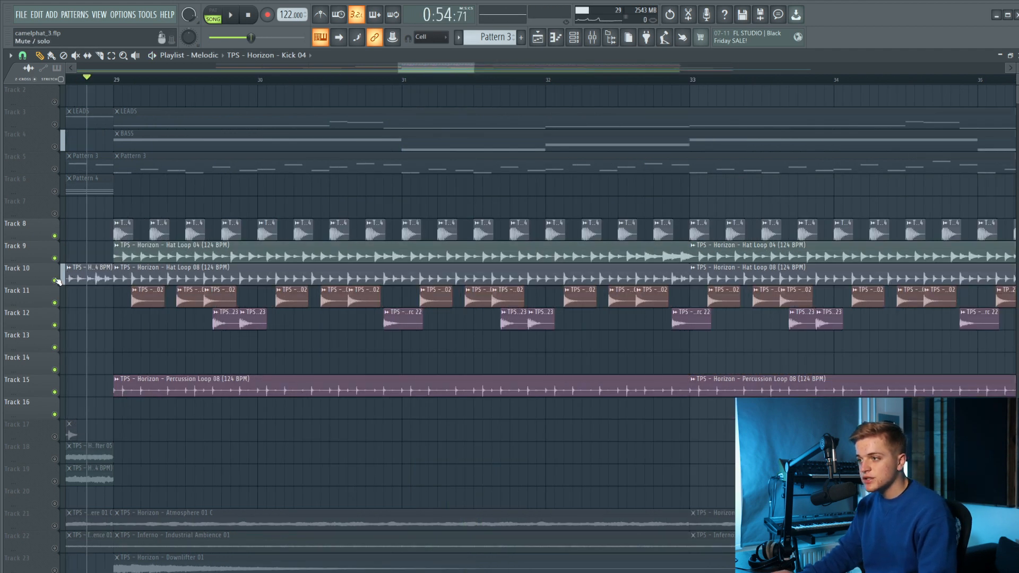
Solo the hat loops on Tracks 9 and 10, play them, and examine the Fruity Phaser and Fruity PanOMatic on Hat Loop 08.
ctrl+click(55, 281)
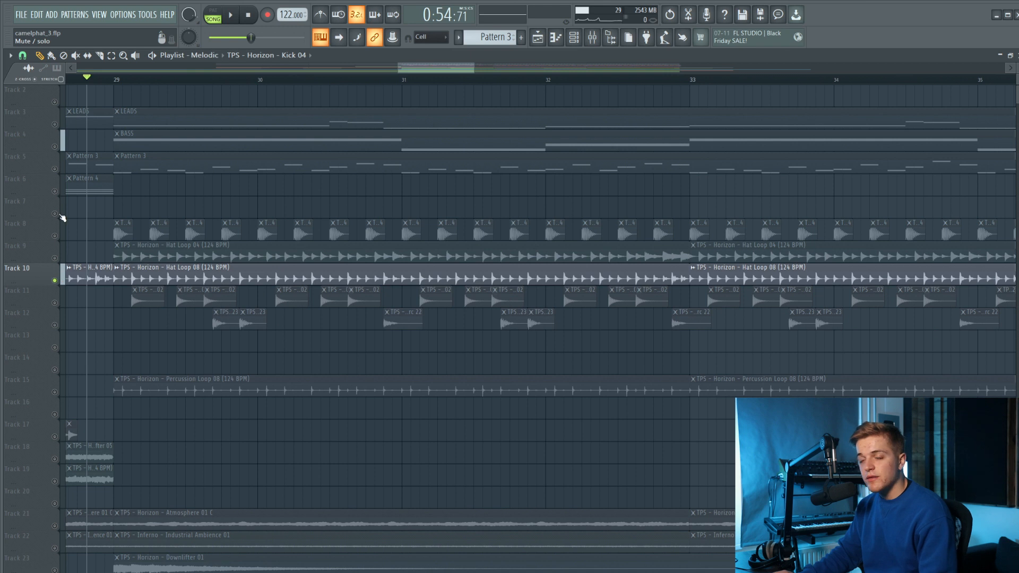
click(55, 257)
key(space)
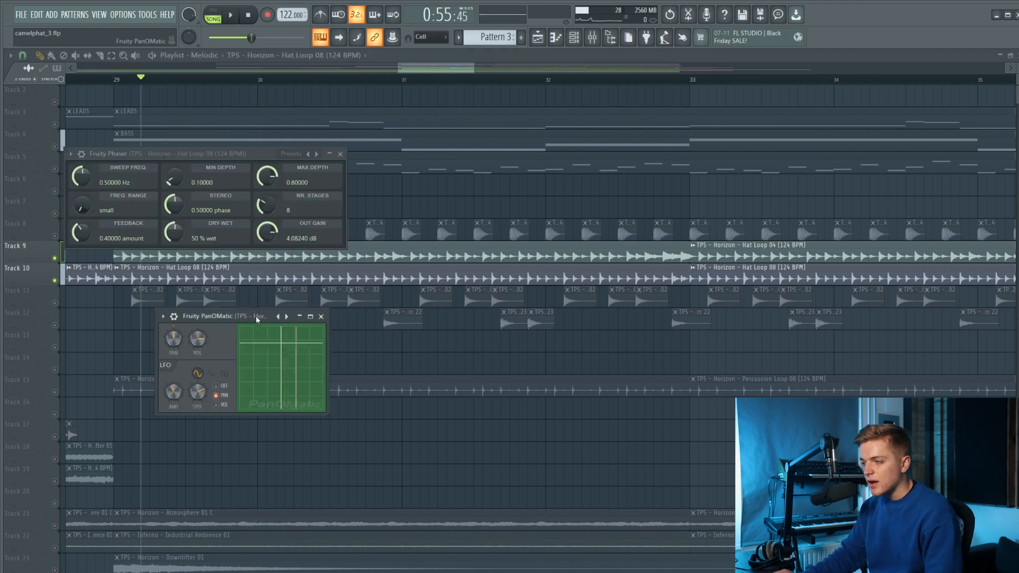
drag(217, 326, 227, 329)
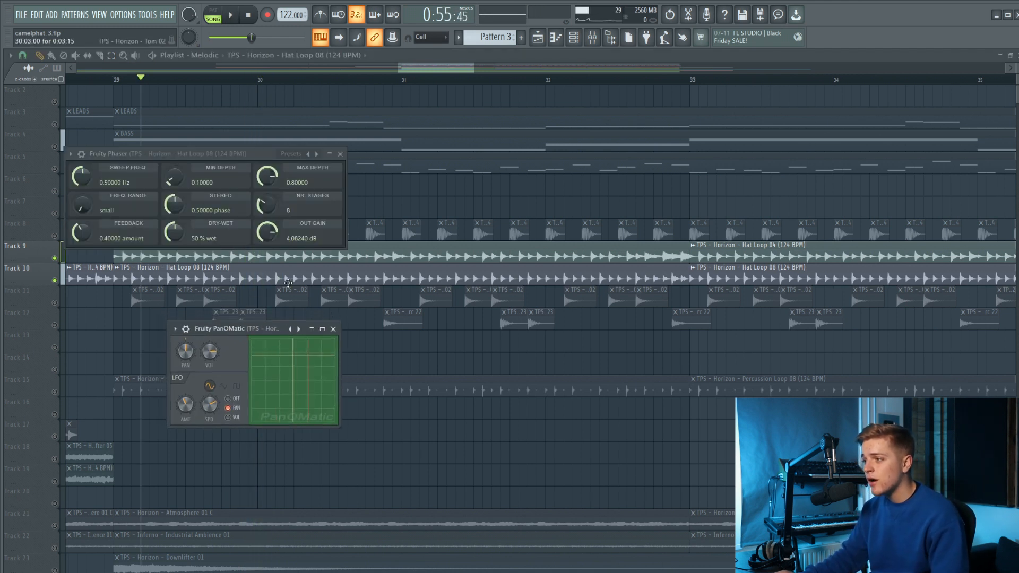
Move the Fruity Phaser window beside the Fruity PanOMatic window and play the two hat loops from bar 29.
drag(221, 157, 514, 332)
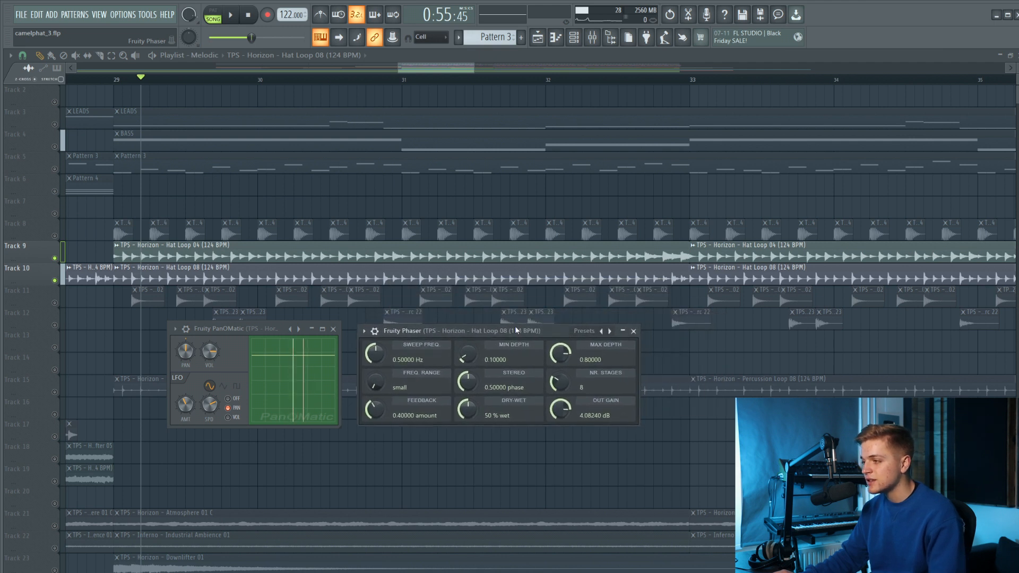
key(space)
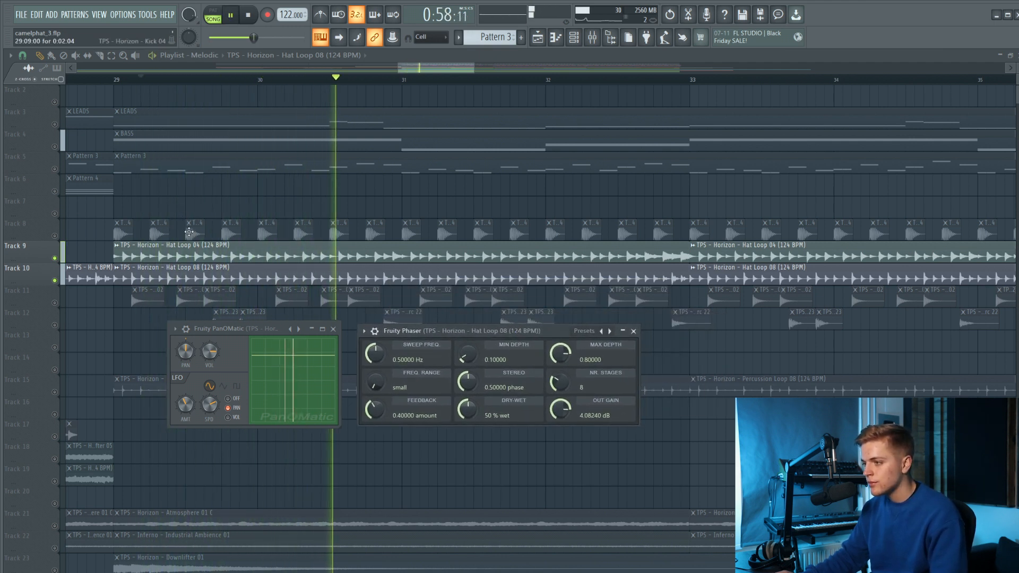
key(space)
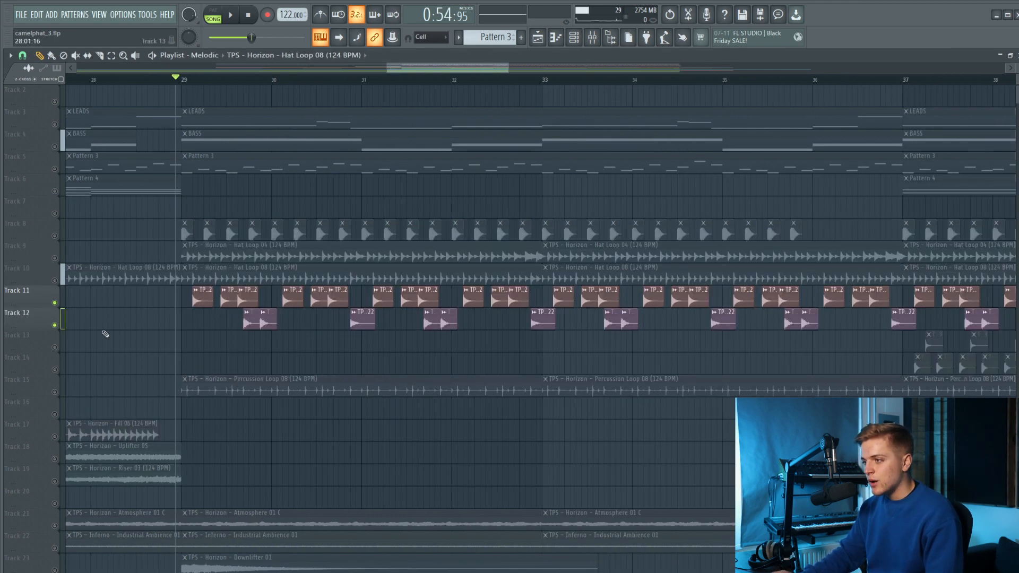
Leave only Tracks 11 and 12 unmuted, play them from just before bar 29, and open the Tom 02 clip's channel settings.
scroll(106, 335, up, 6)
key(space)
double_click(261, 294)
key(space)
Examine the Fruity Parametric EQ 2 and Fruity Reeverb 2 on Tom 02's mixer track and lower EQ band 2 slightly.
click(592, 38)
key(space)
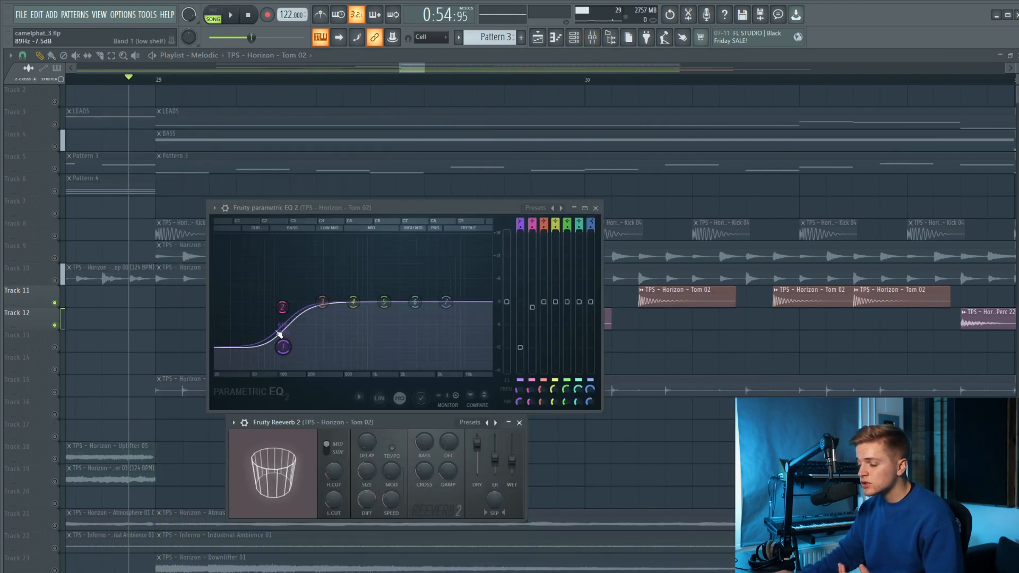
drag(281, 307, 281, 309)
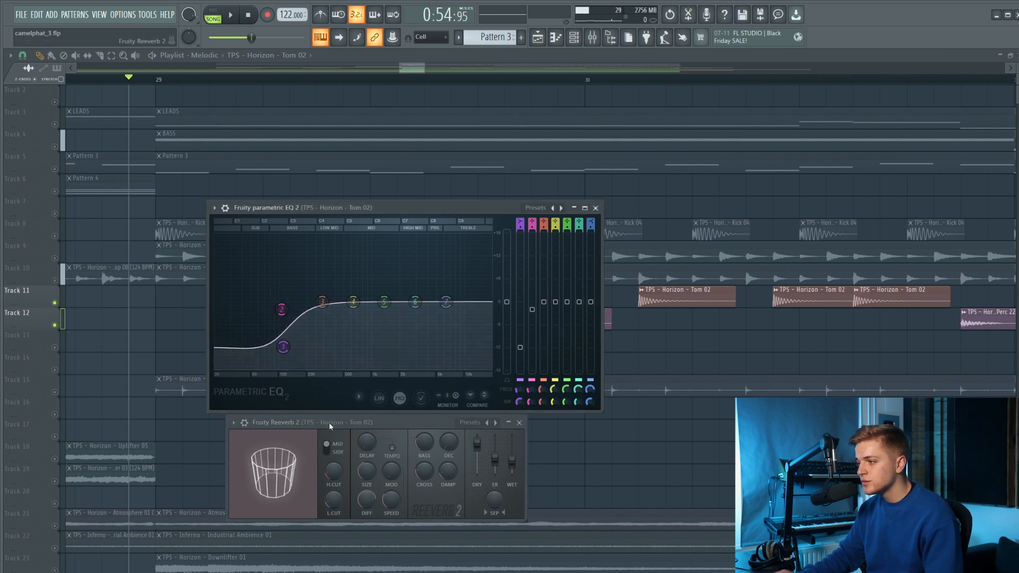
drag(373, 425, 369, 437)
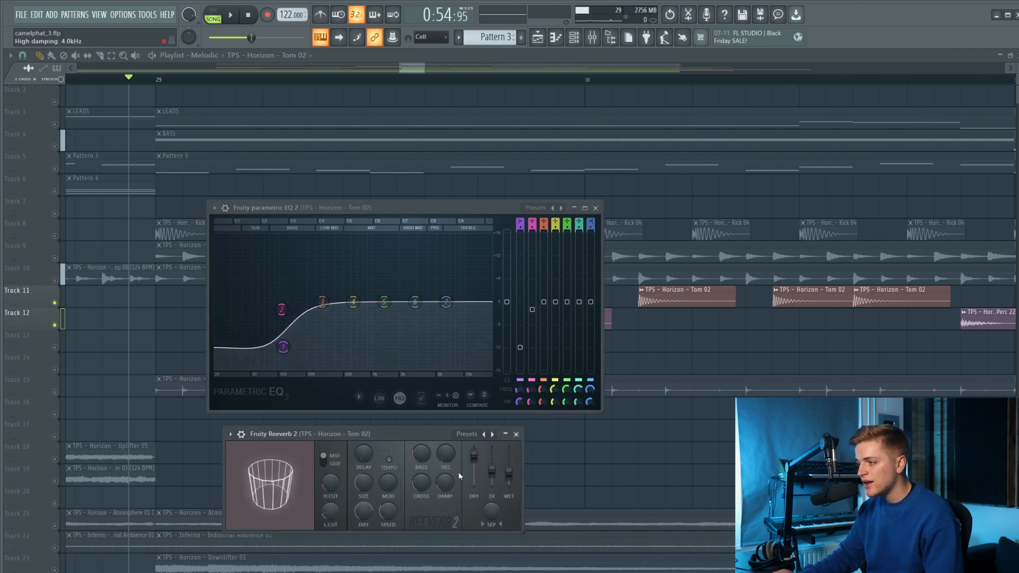
right_click(619, 374)
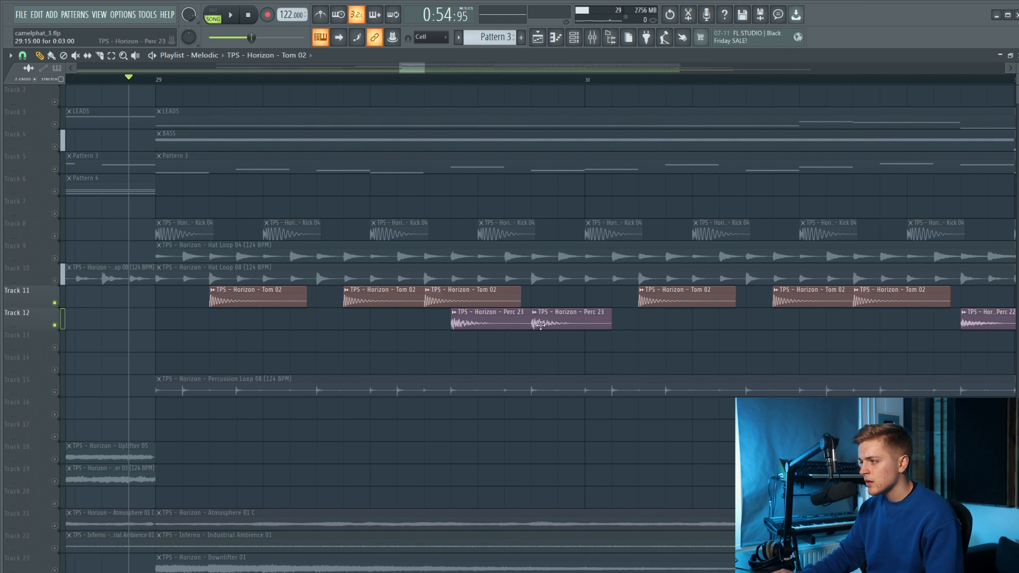
Open the Perc 23 clip's channel and examine the Fruity Parametric EQ 2 and Fruity Reeverb 2 on its mixer track.
scroll(540, 325, up, 2)
double_click(511, 319)
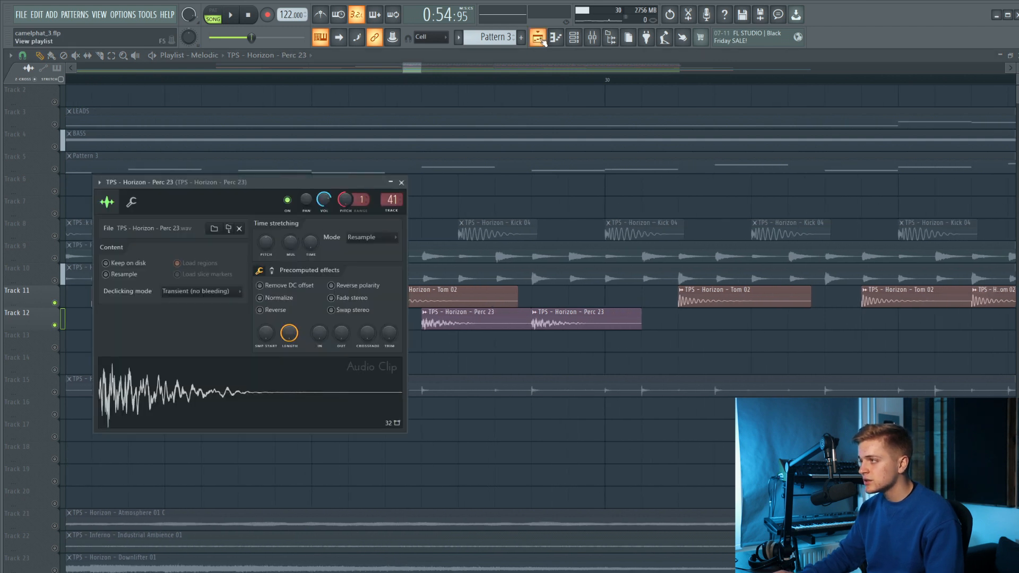
key(F9)
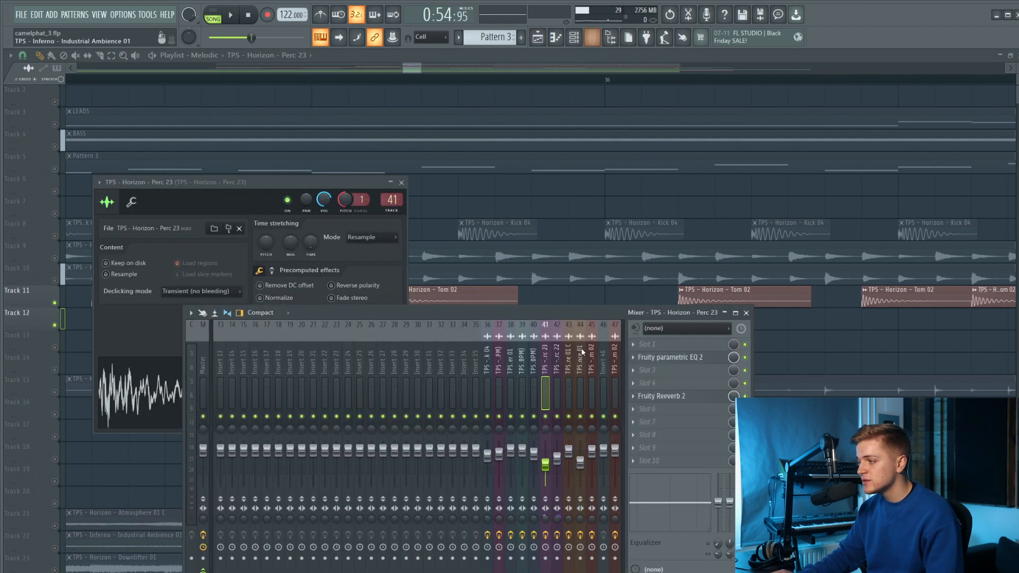
click(681, 398)
click(690, 358)
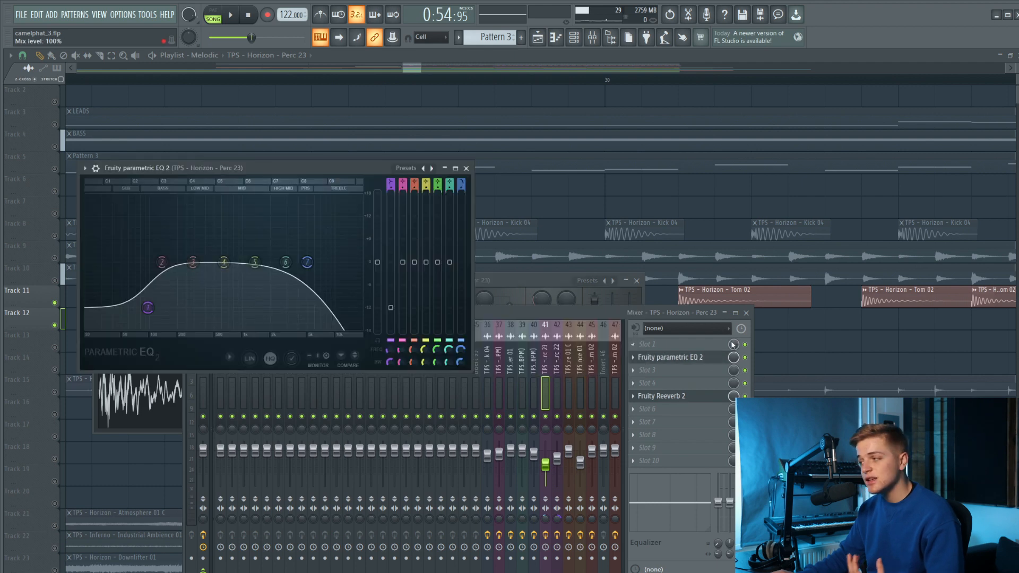
click(746, 317)
Play the tom and percussion hits on Tracks 11 and 12 from just before bar 29 to about bar 31.
key(space)
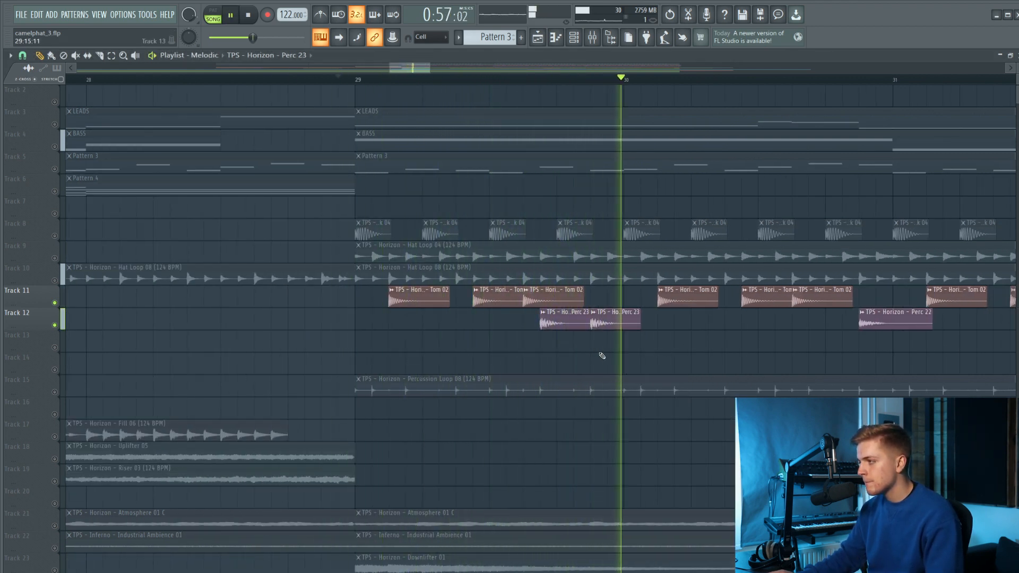
scroll(473, 369, down, 2)
scroll(436, 371, down, 1)
key(space)
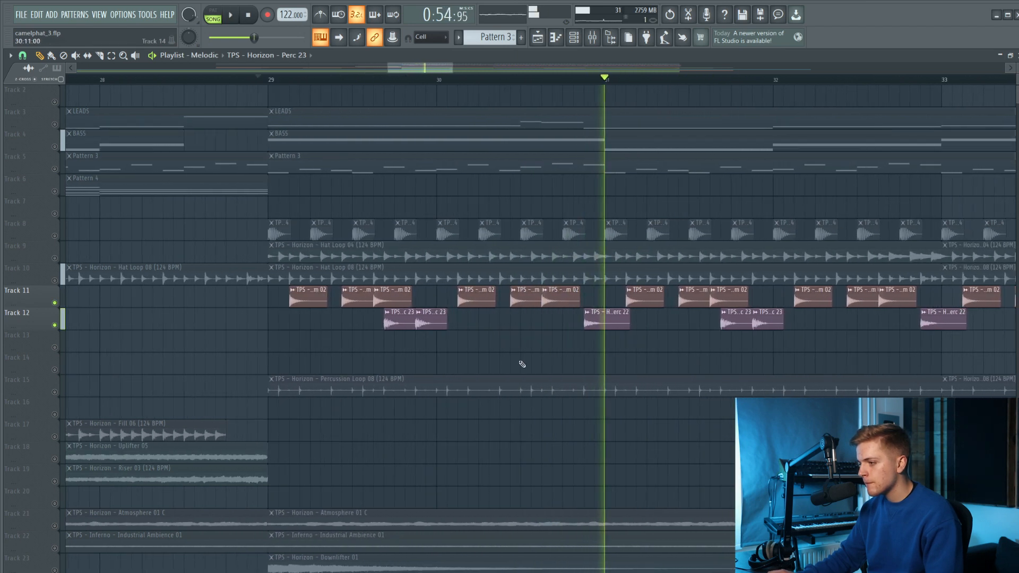
Play Percussion Loop 08 on Track 15 with the toms and percs, then mute Tracks 11 and 12 to hear it alone.
click(55, 392)
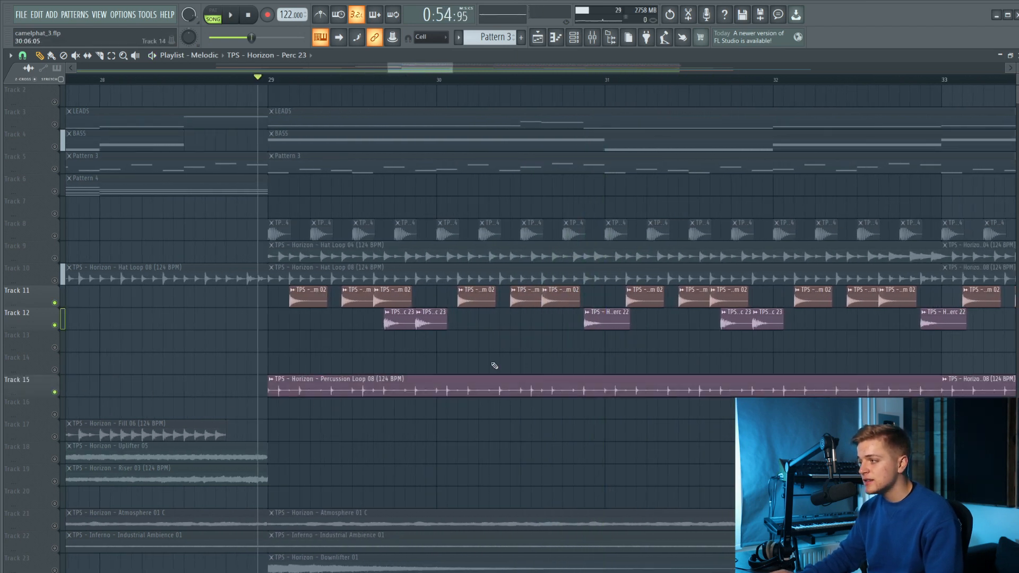
scroll(494, 365, up, 1)
key(space)
scroll(238, 414, down, 4)
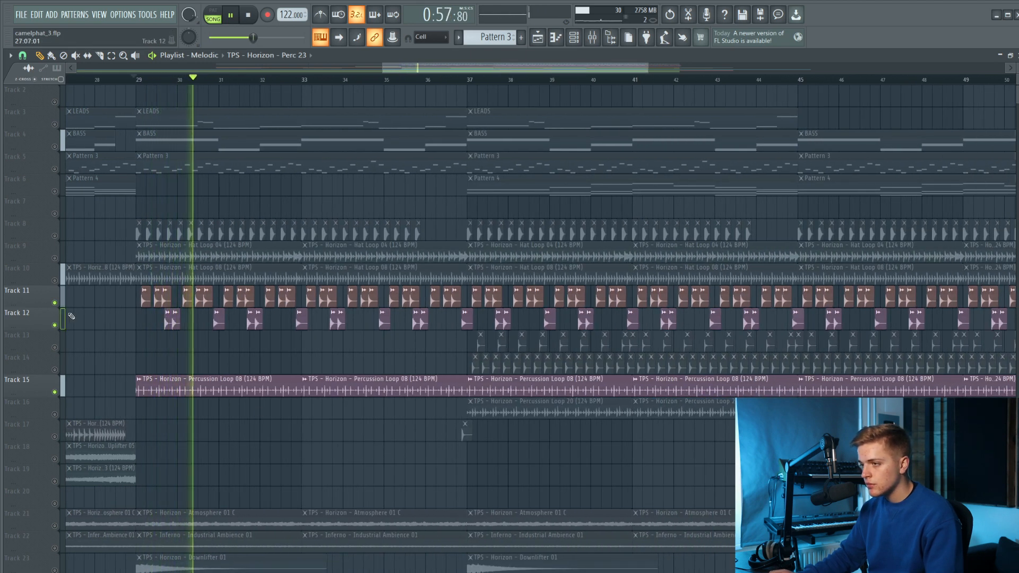
drag(55, 324, 56, 303)
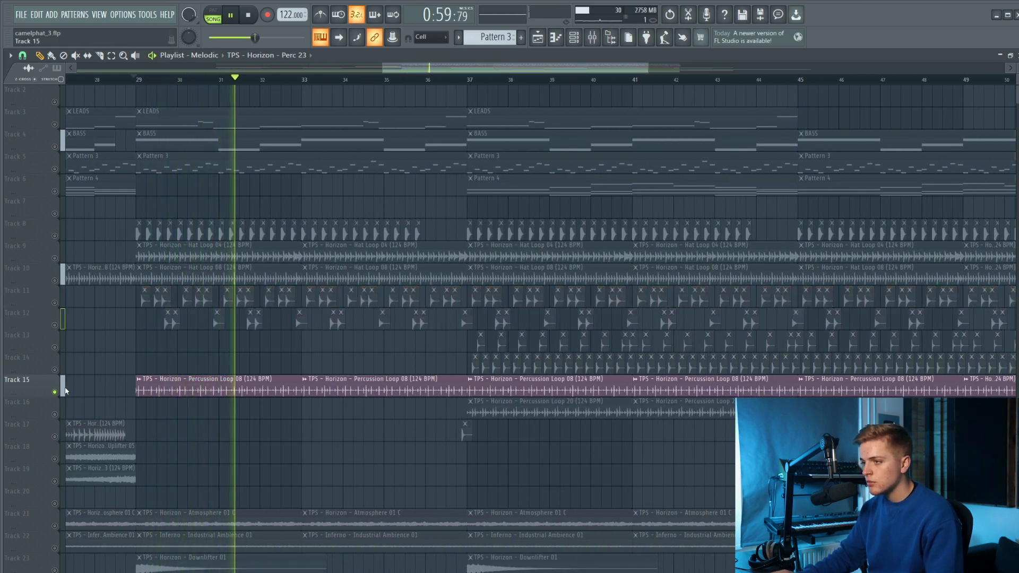
key(space)
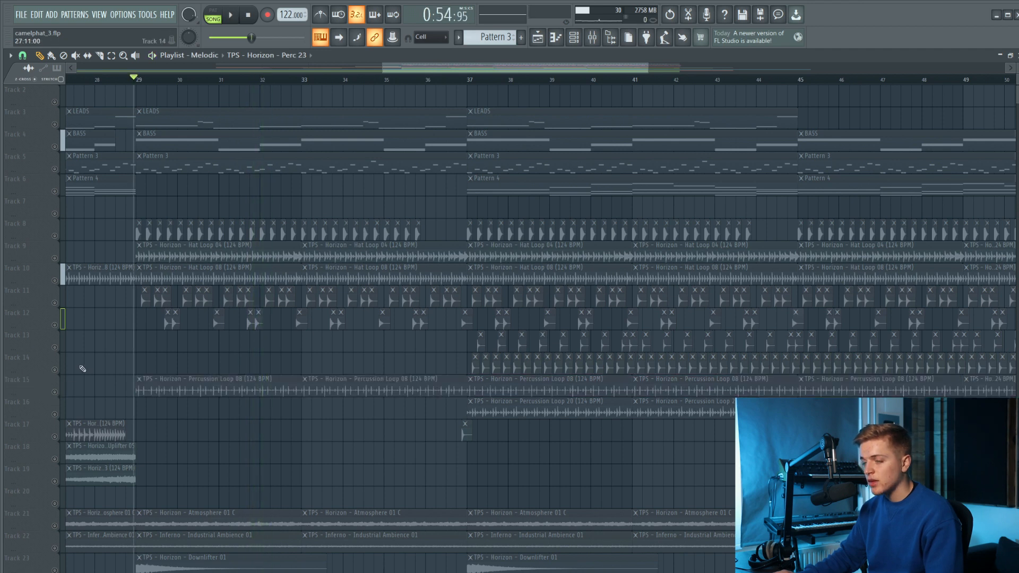
Leave only the kick on Track 8 and Perc 03 on Track 13 unmuted and play them from just before bar 37.
scroll(561, 361, up, 6)
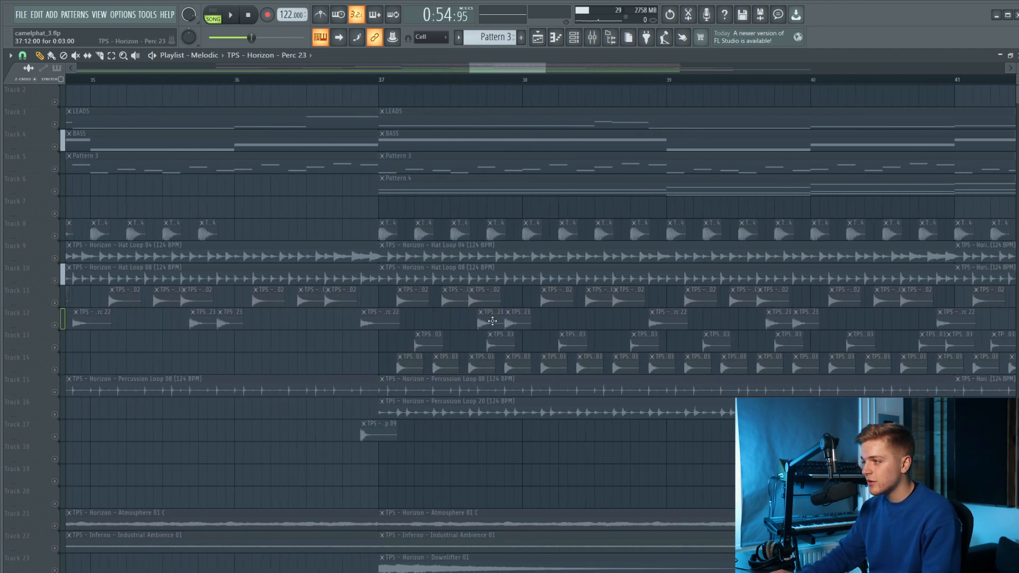
click(55, 236)
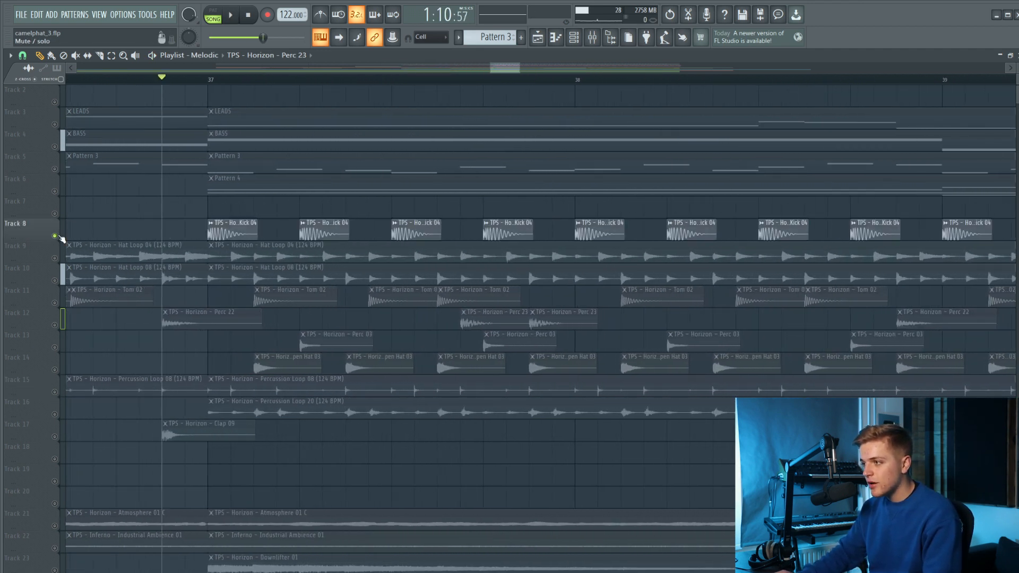
click(54, 258)
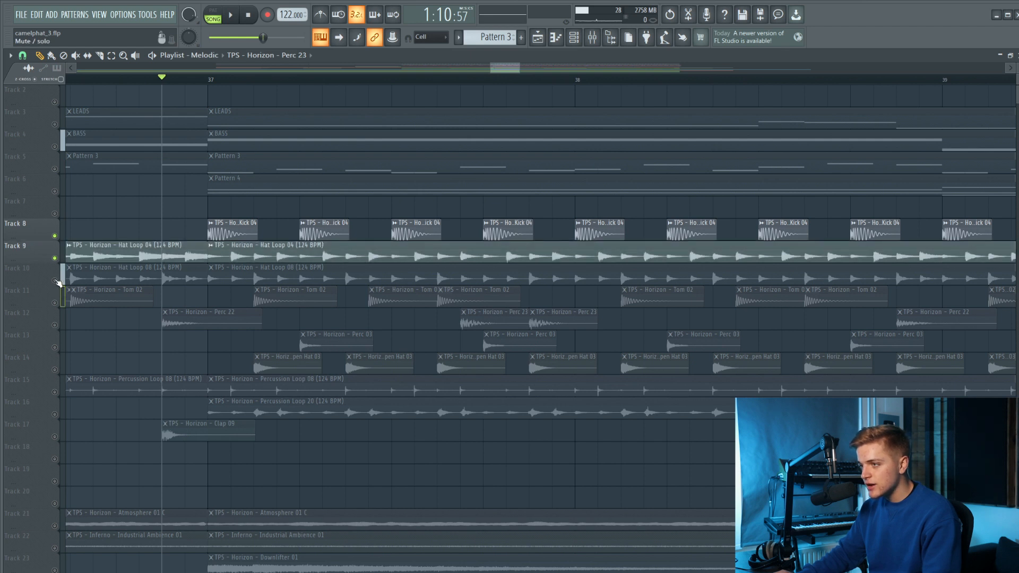
click(54, 258)
click(64, 352)
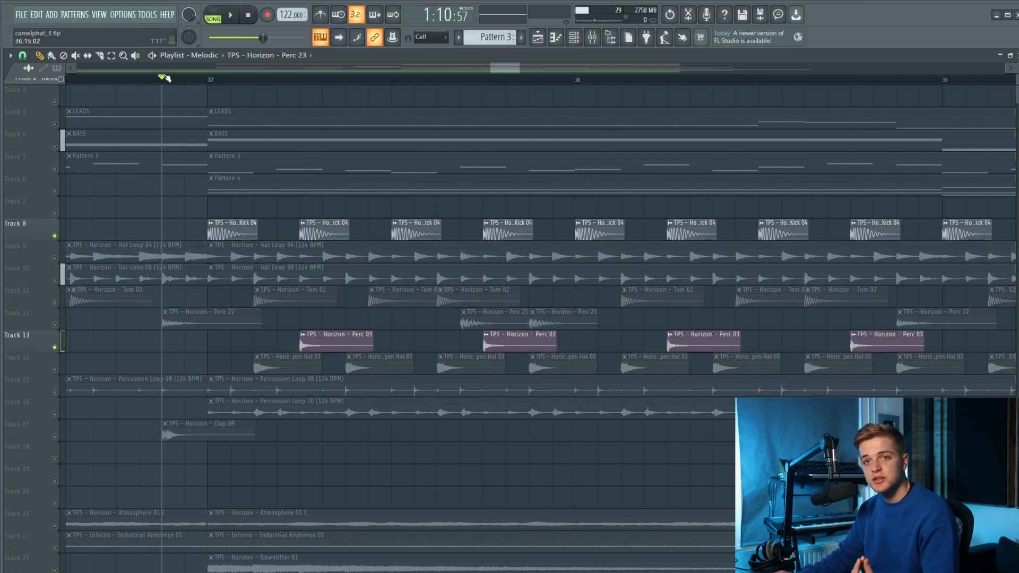
key(space)
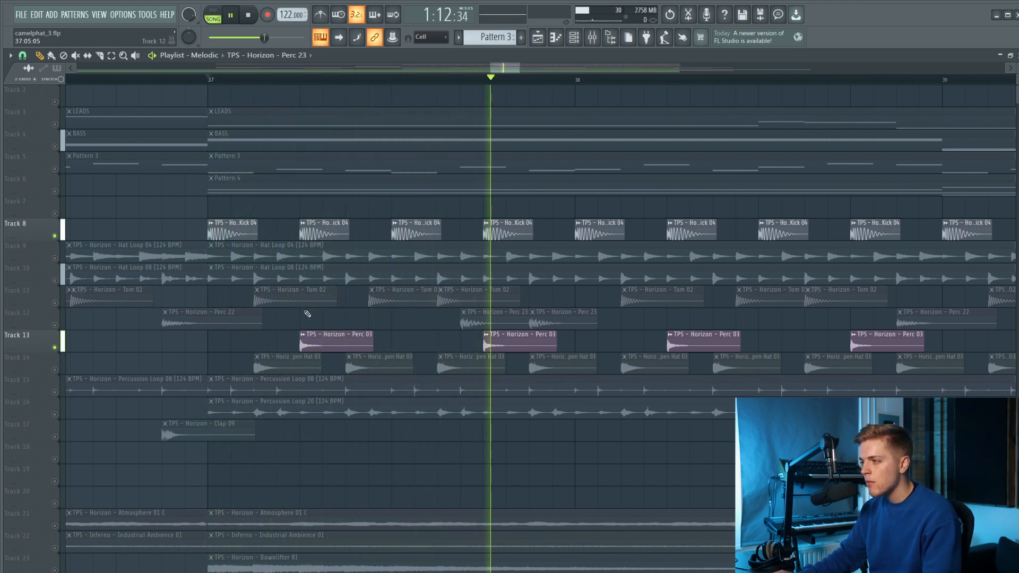
key(space)
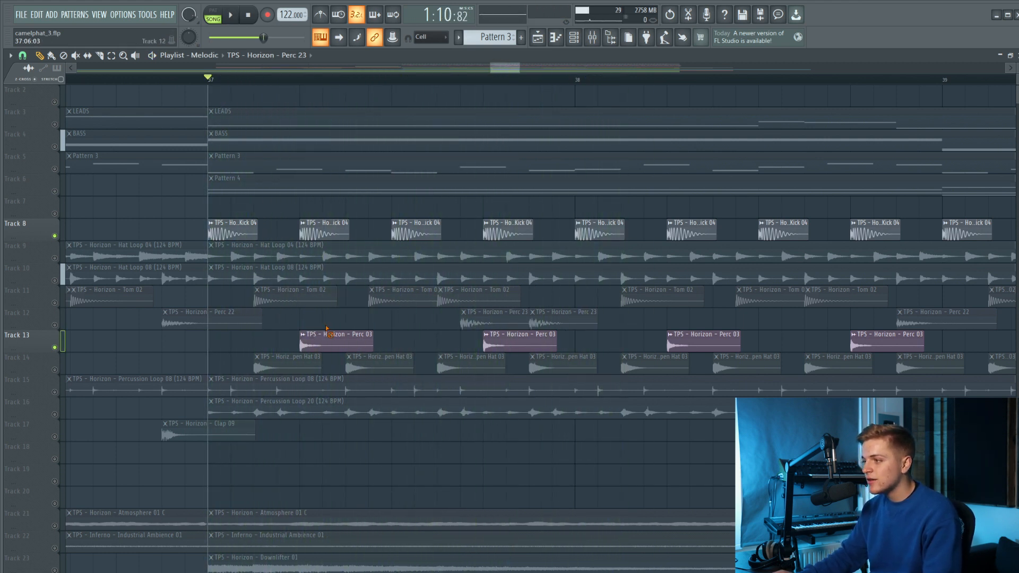
Open the Perc 03 clip's channel settings on Track 13 and examine its mixer routing and waveform.
double_click(331, 334)
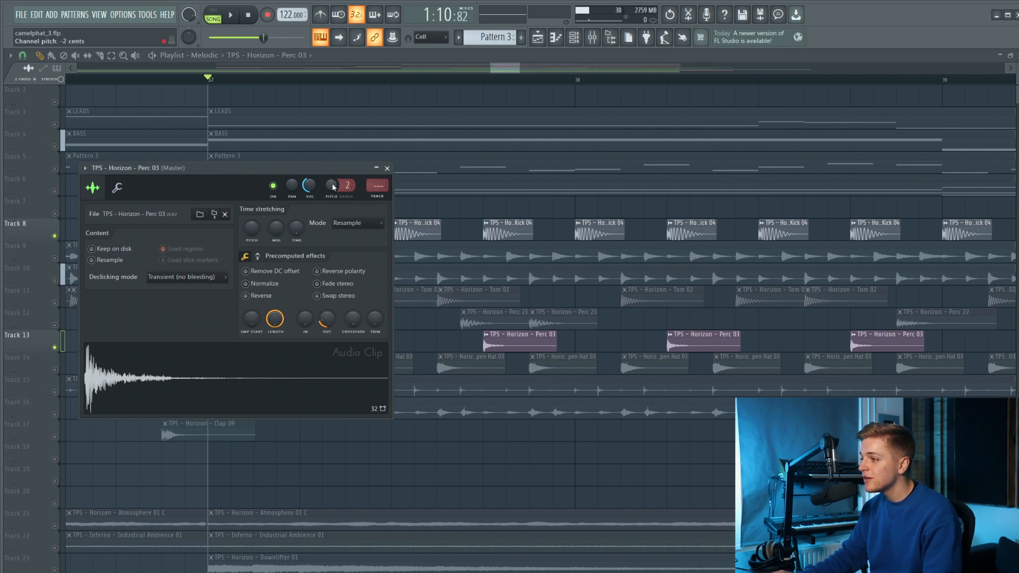
drag(345, 170, 370, 267)
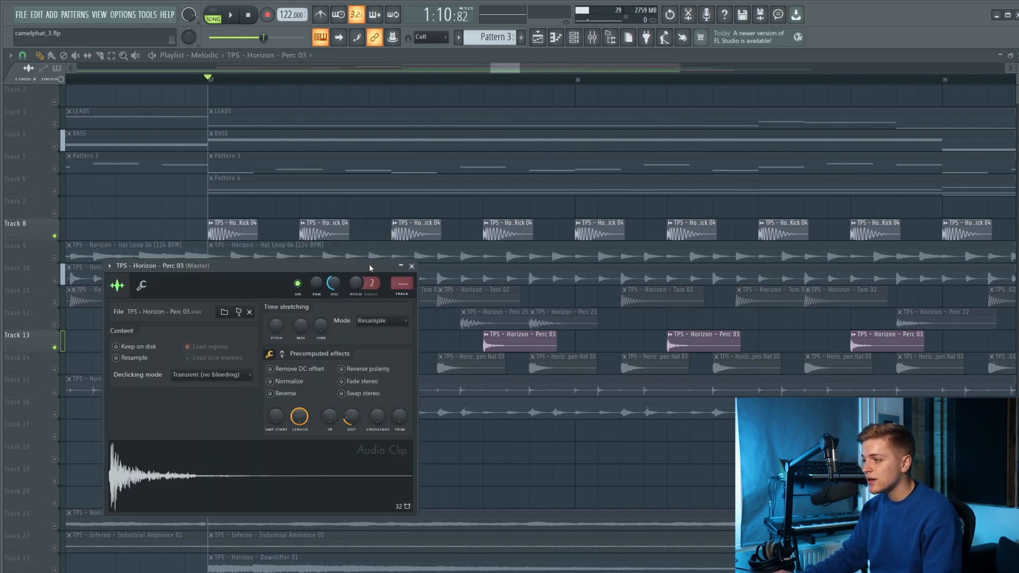
click(411, 265)
double_click(361, 340)
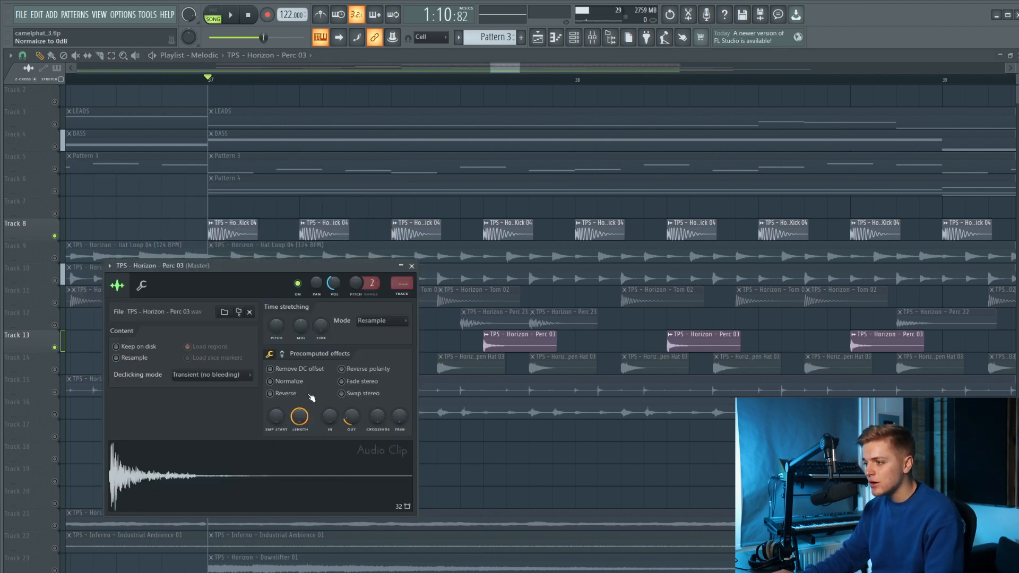
drag(221, 472, 548, 473)
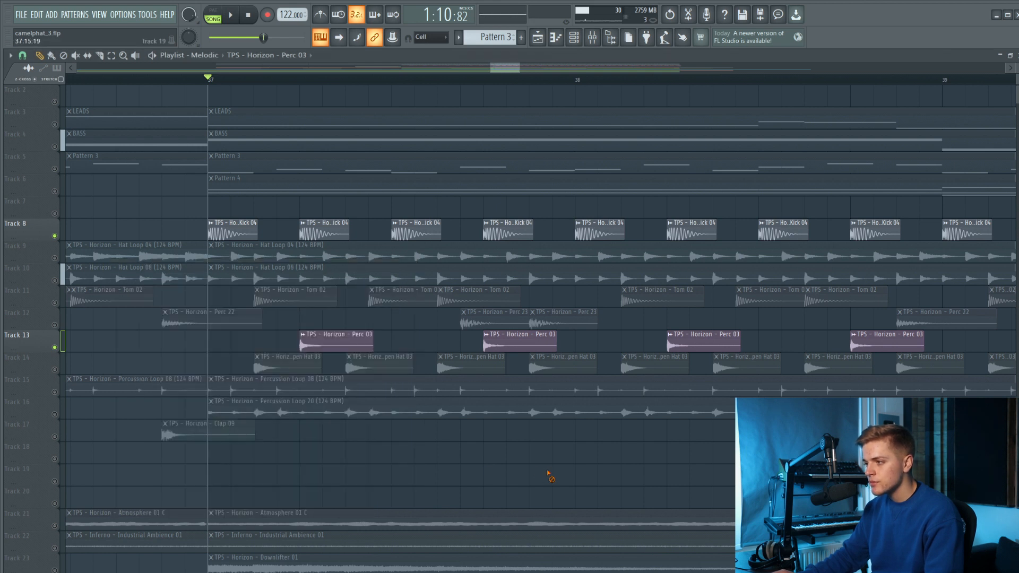
Unmute the open hat on Track 14 and the percussion loops on Tracks 15 and 16 and play the section from bar 37.
click(55, 370)
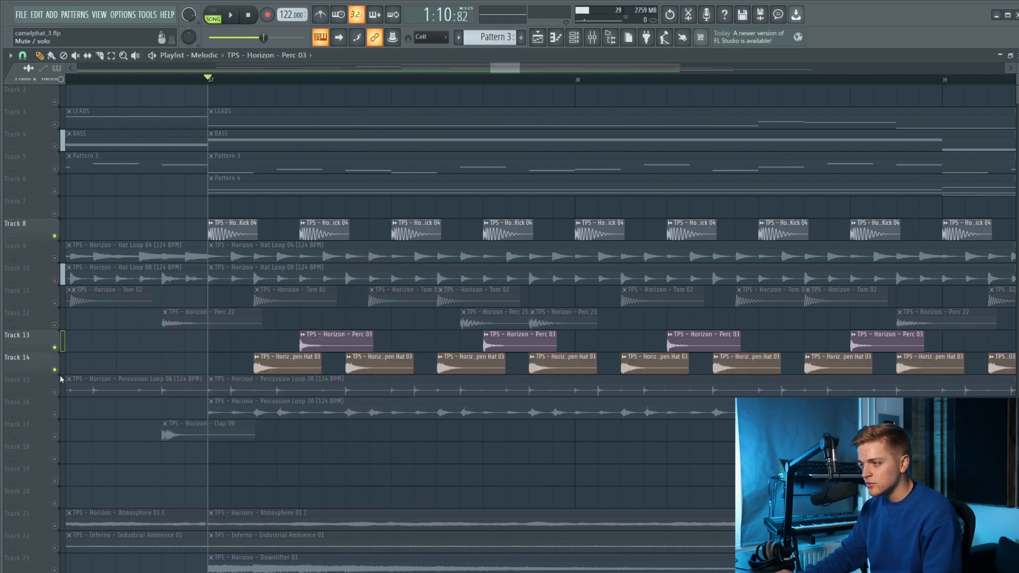
click(54, 392)
click(55, 414)
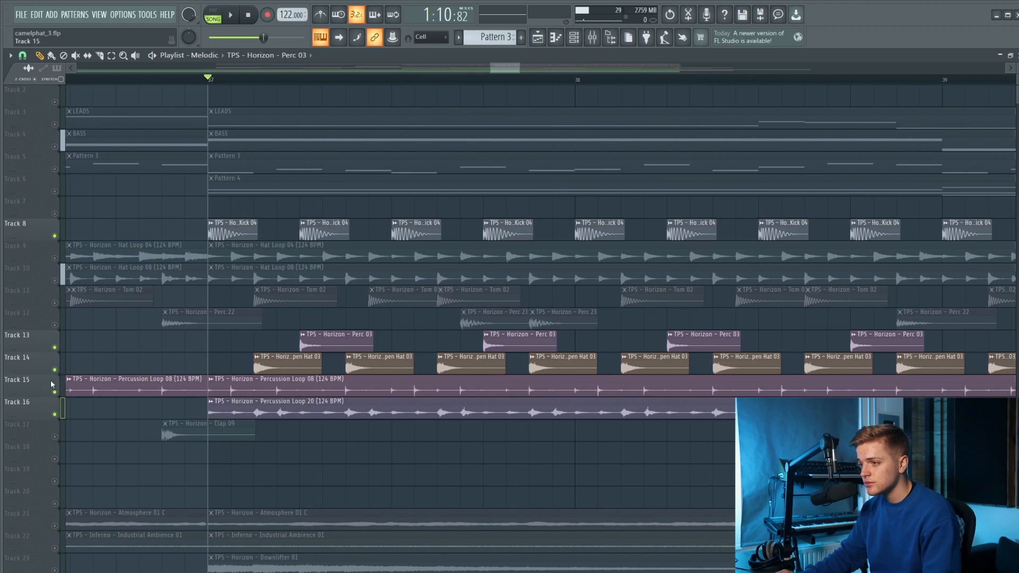
key(space)
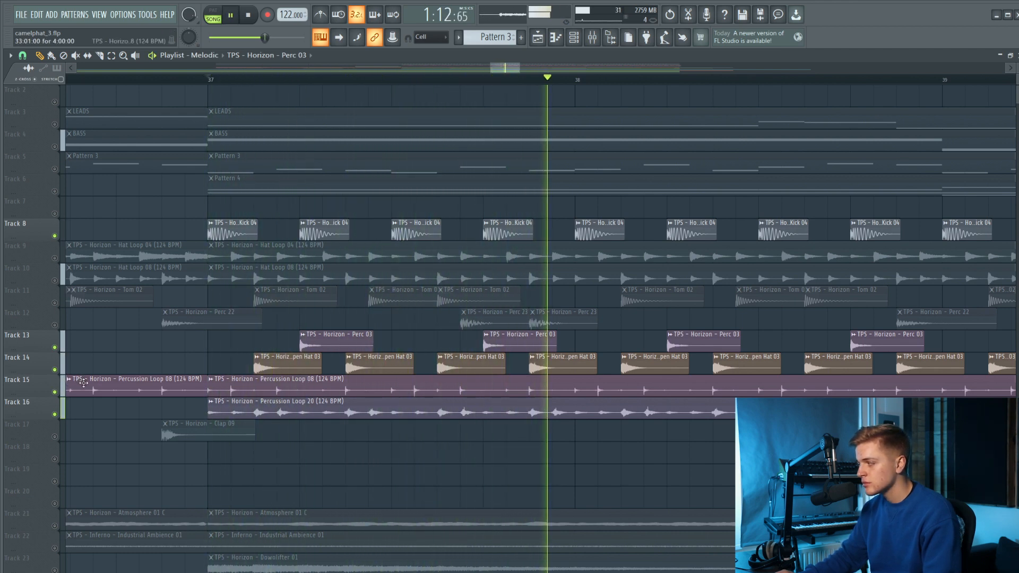
key(space)
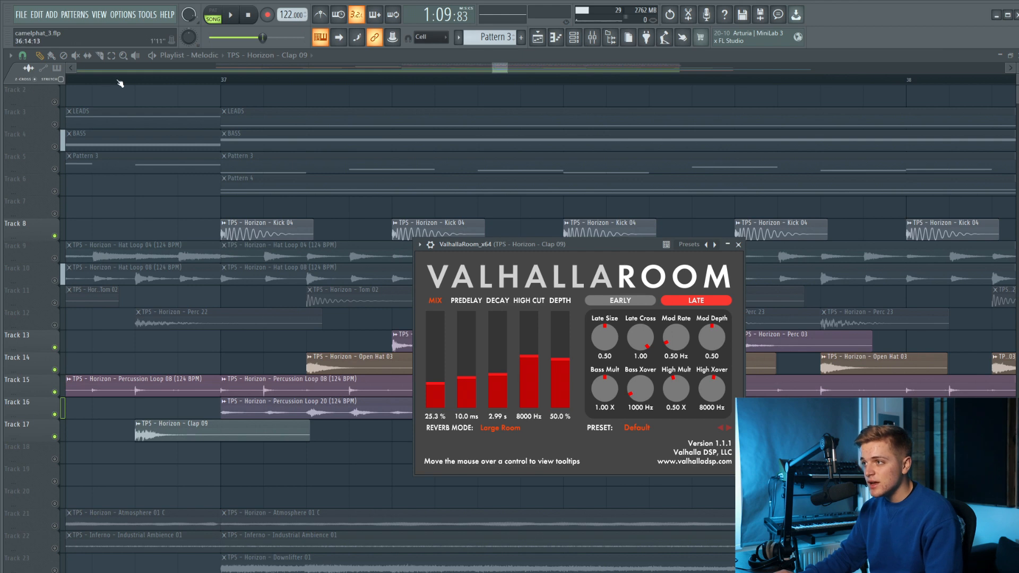
Place the playhead at the Clap 09 clip before bar 37, solo Track 17, and play it.
click(127, 82)
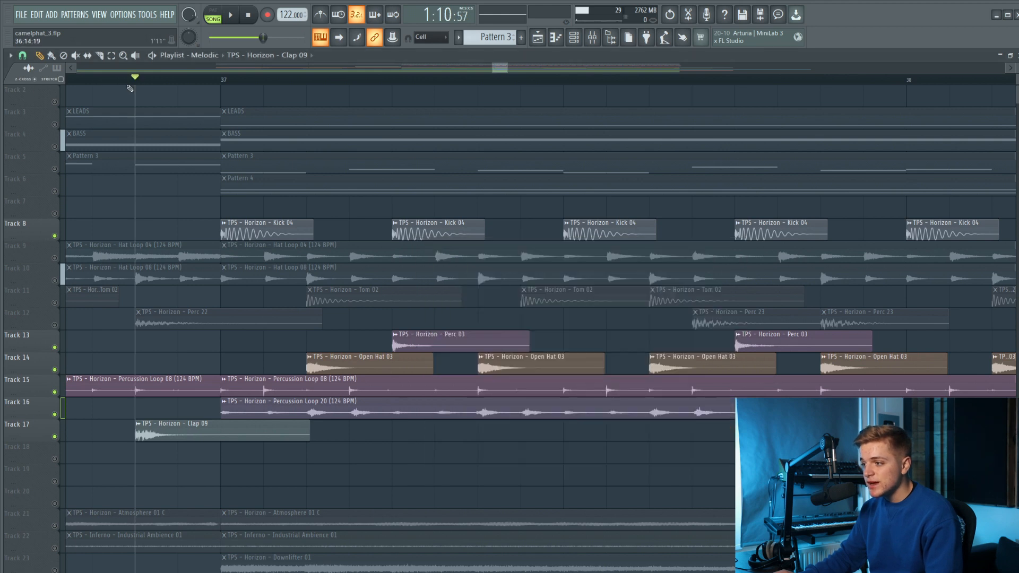
right_click(54, 437)
key(space)
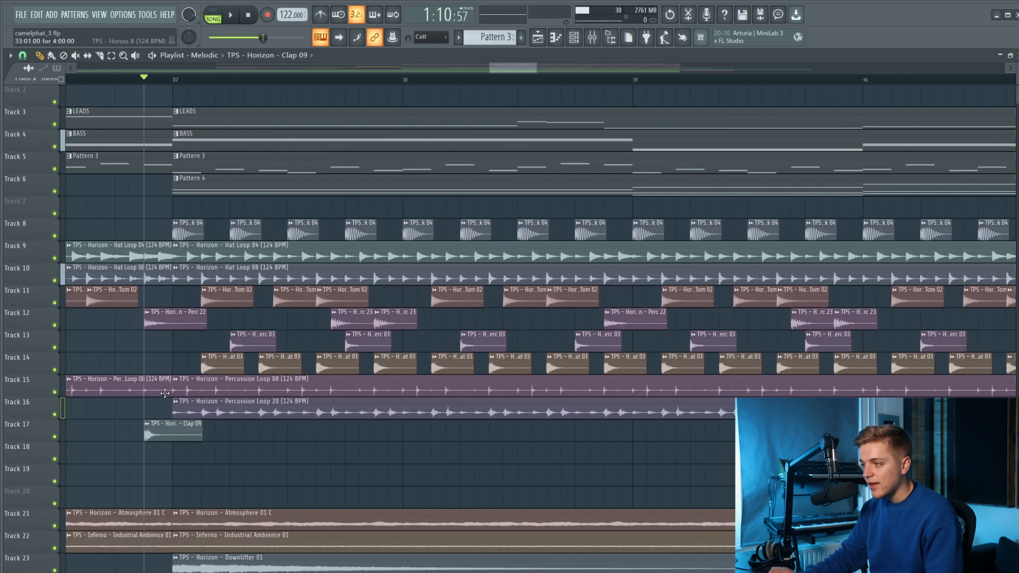
Leave only the ambience Tracks 21 and 22 unmuted and select their clips from bar 29 to bar 33.
scroll(165, 393, down, 8)
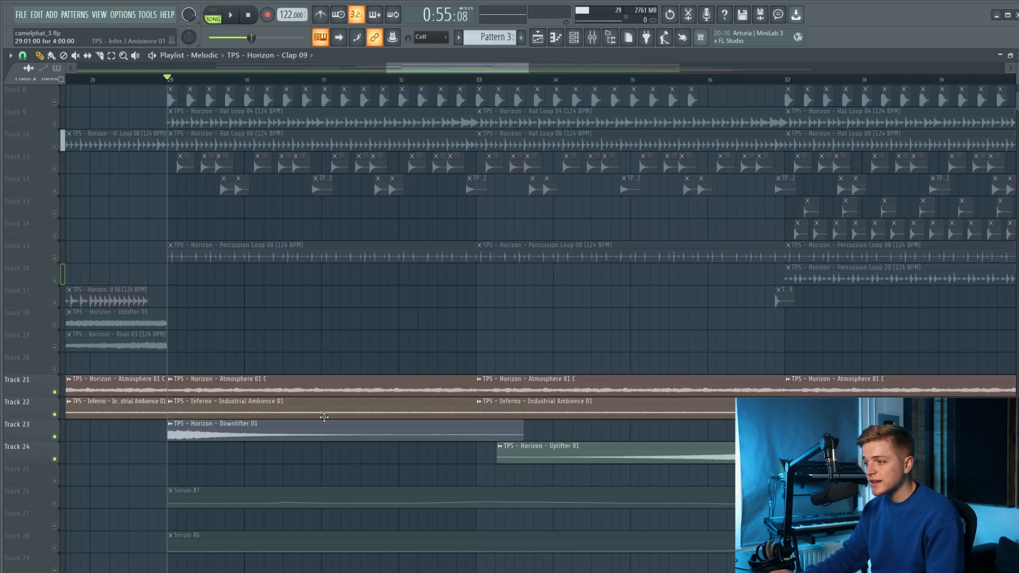
scroll(227, 379, up, 1)
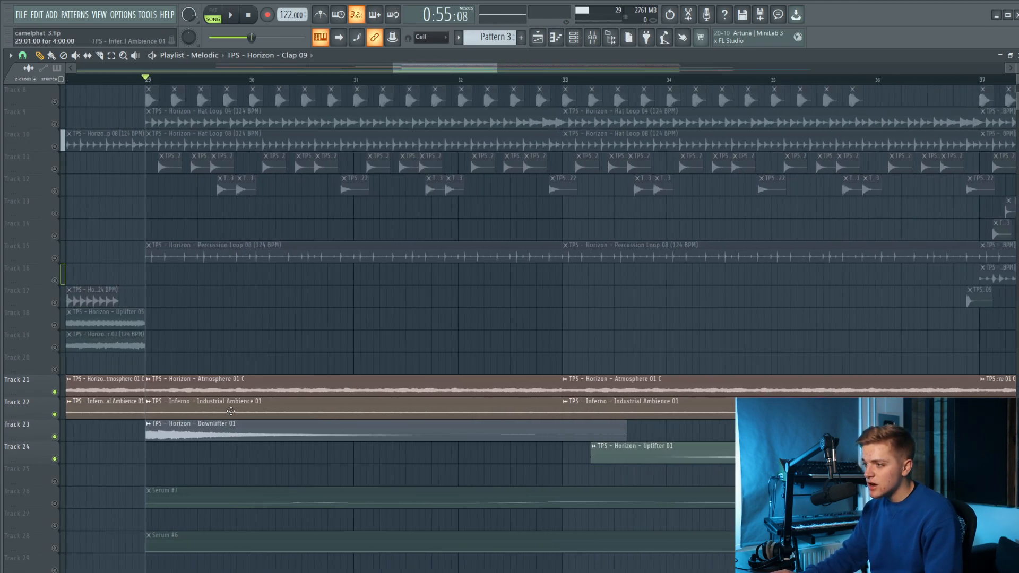
scroll(190, 363, down, 2)
drag(169, 351, 392, 400)
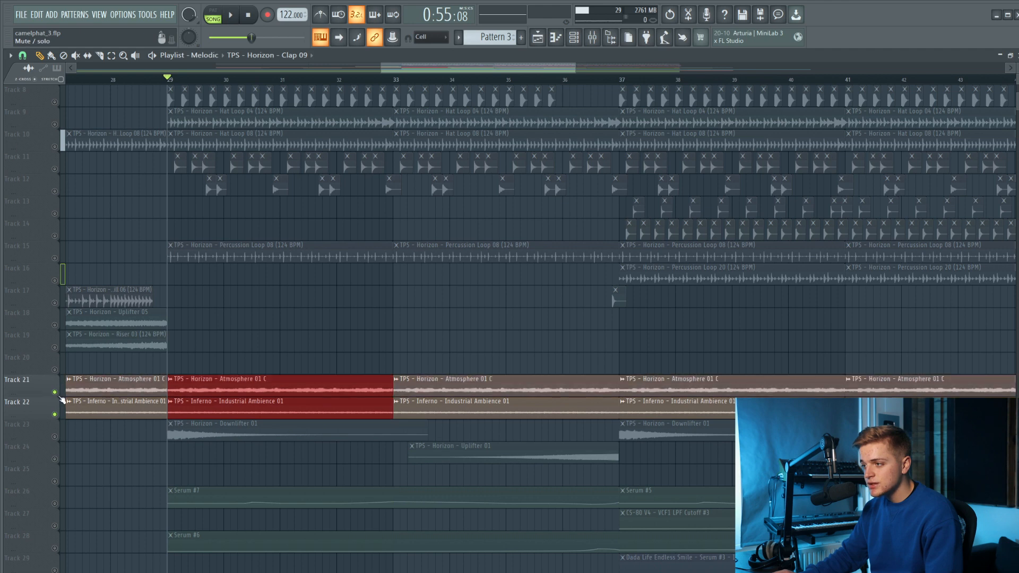
Examine the Atmosphere 01 and Industrial Ambience 01 clips up close around bar 29 and clear their selection.
scroll(188, 406, up, 5)
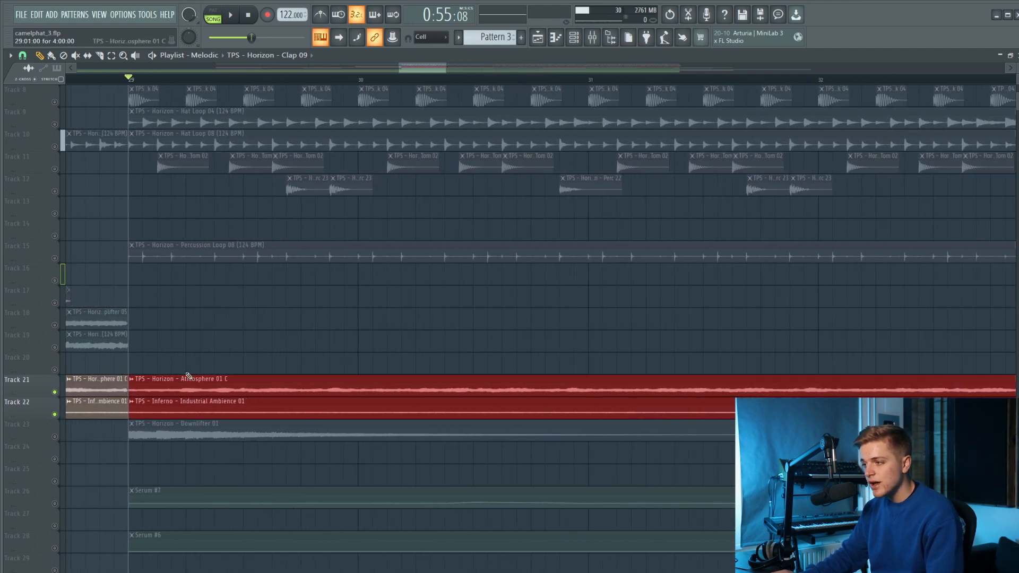
click(187, 367)
scroll(191, 387, down, 8)
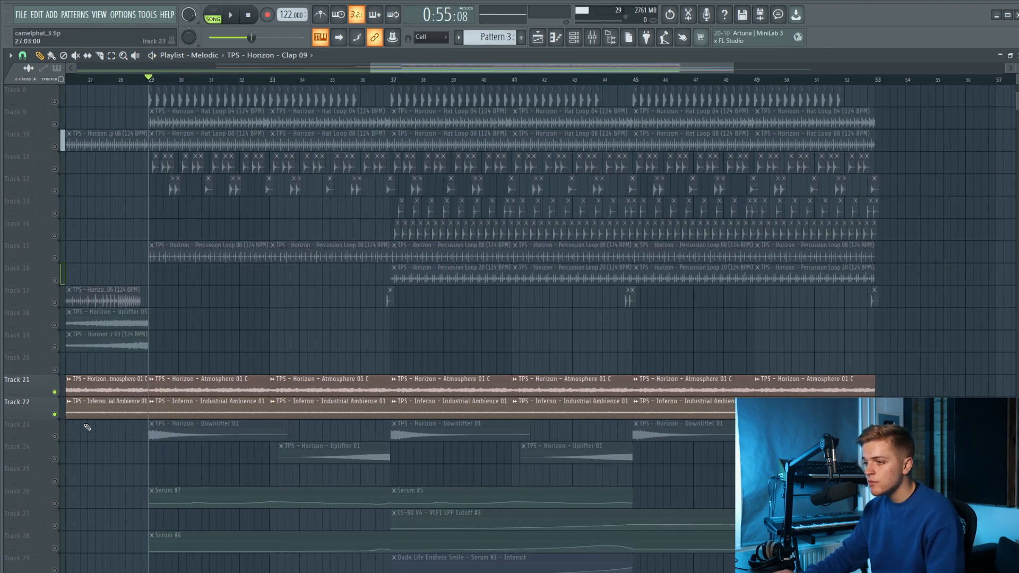
Unmute the Downlifter 01 clips on Track 23 and play them with the ambience from bar 29.
click(55, 437)
scroll(190, 430, up, 2)
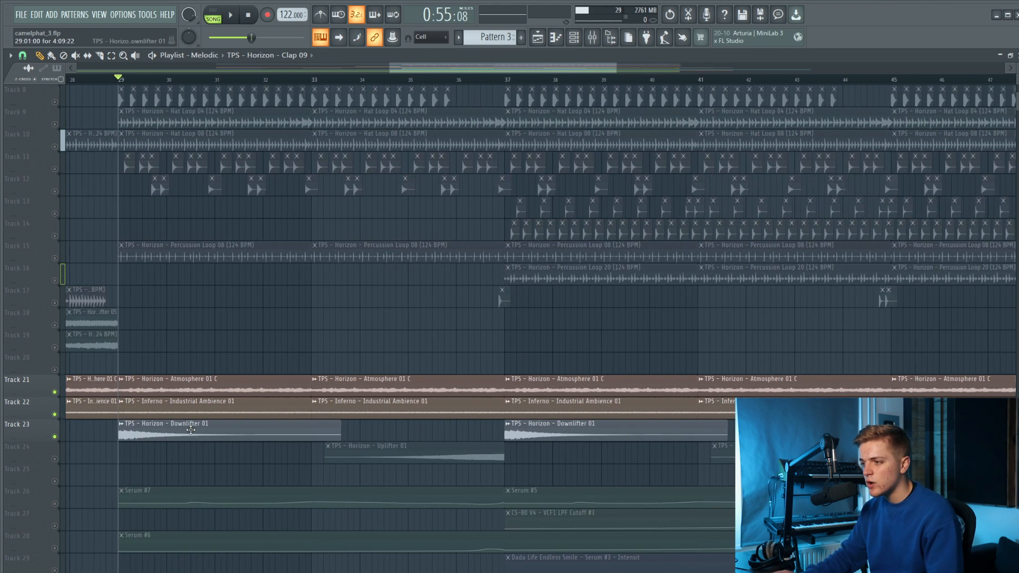
key(space)
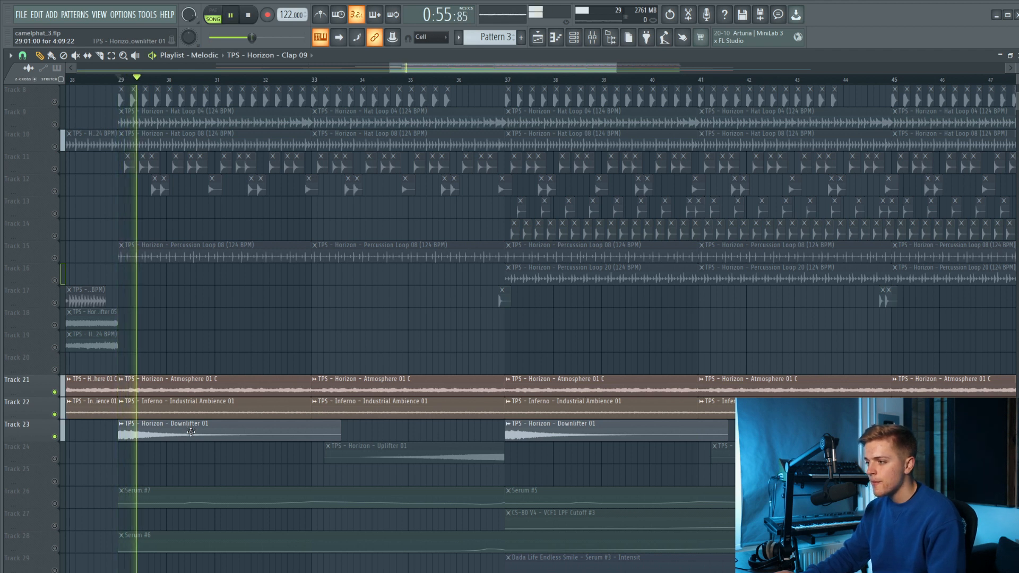
Unmute Track 24, play the Uplifter 01 clip from about bar 35 into bar 37, and stop playback.
click(56, 459)
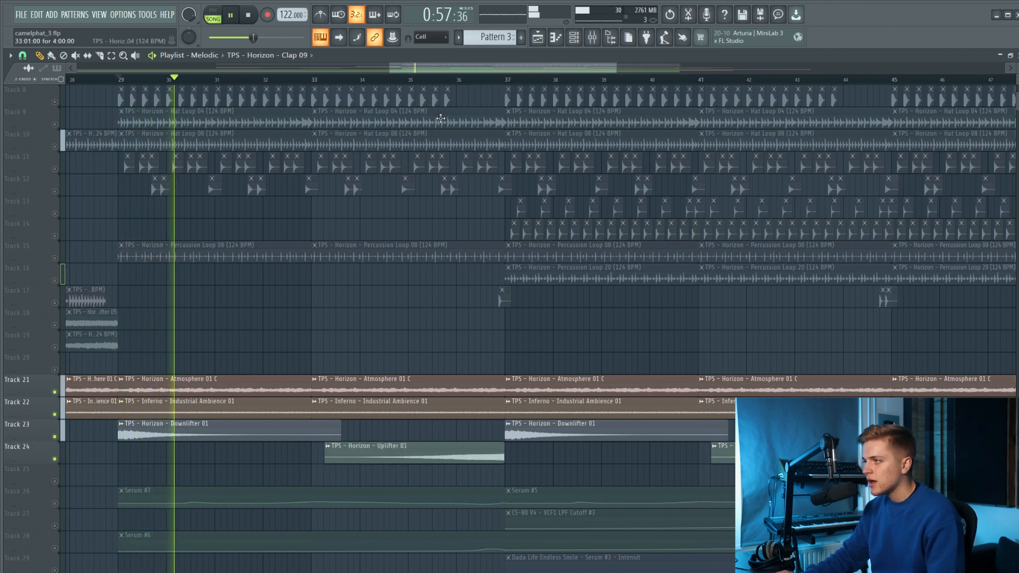
click(432, 79)
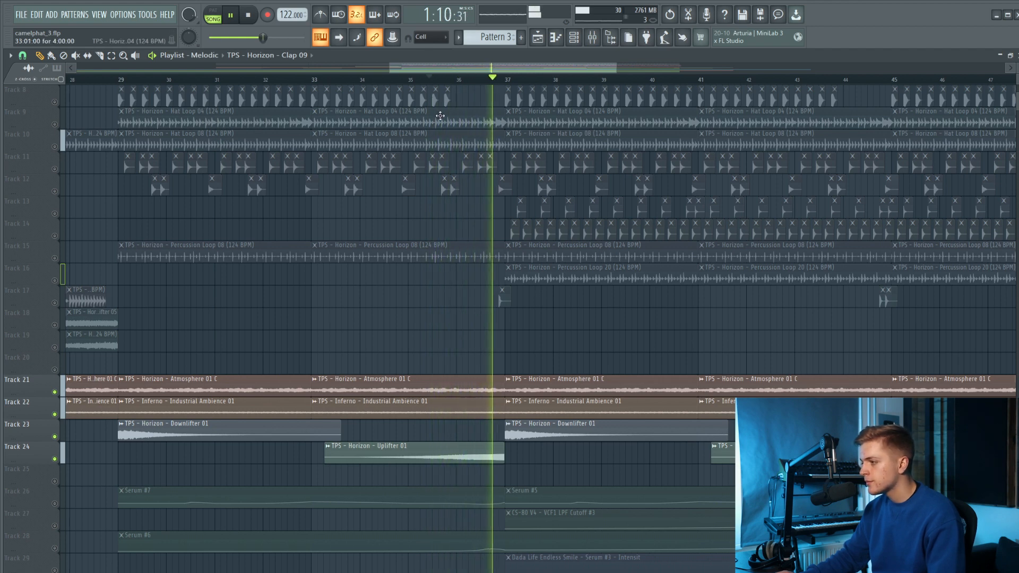
scroll(409, 308, down, 5)
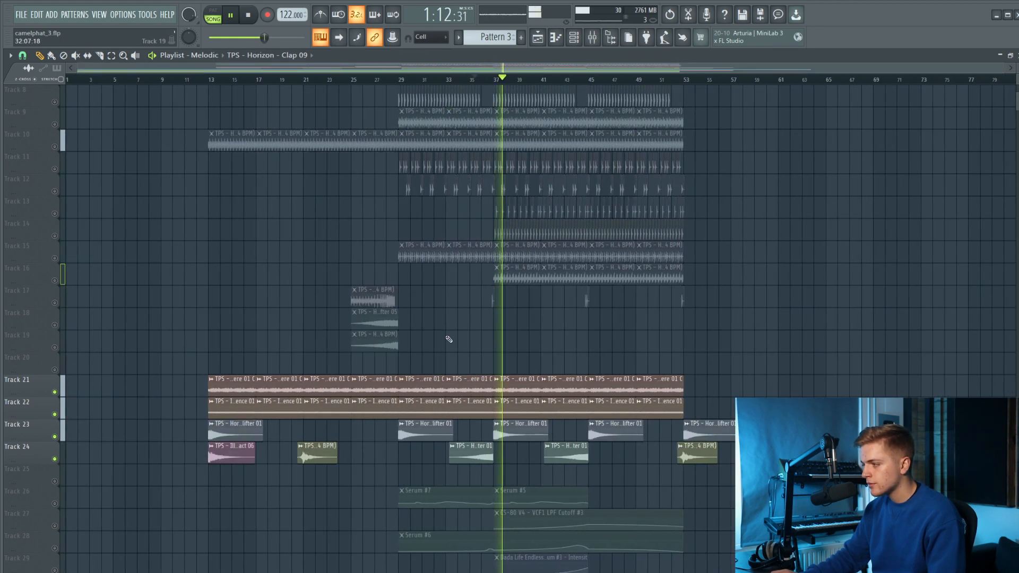
scroll(622, 138, down, 2)
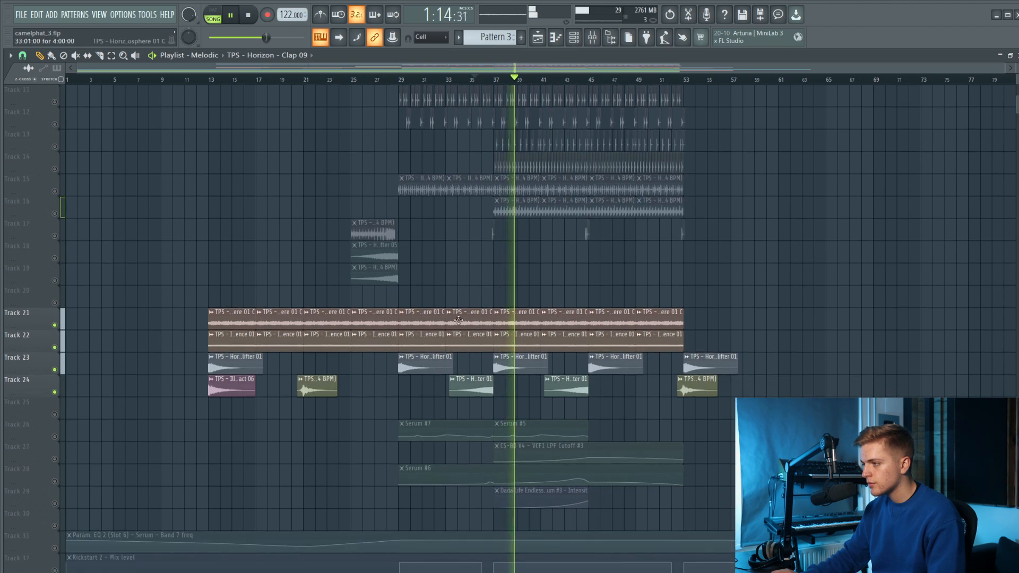
scroll(466, 289, up, 5)
click(248, 15)
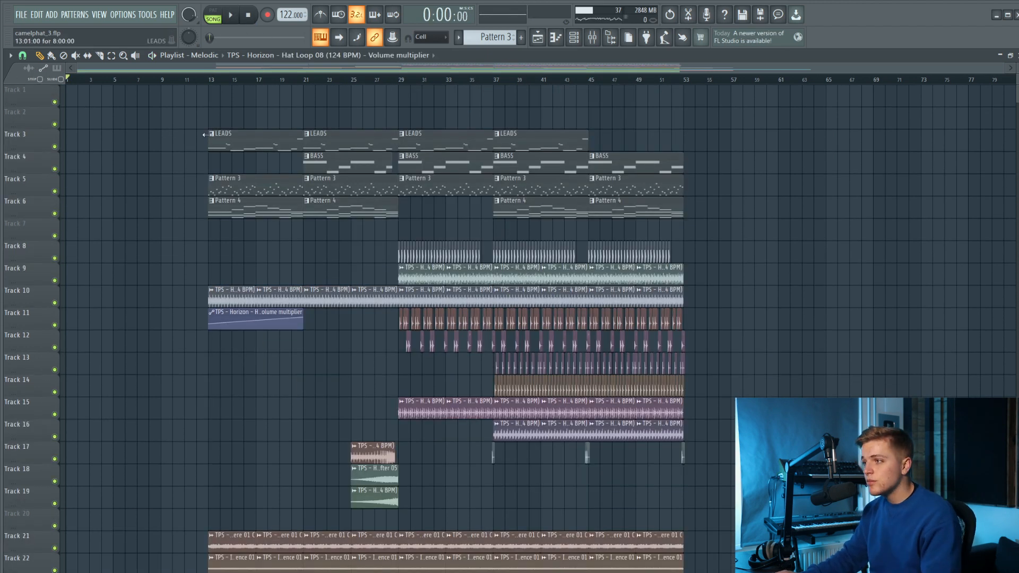
Play the full arrangement with all tracks unmuted from bar 13 through the build-up.
key(space)
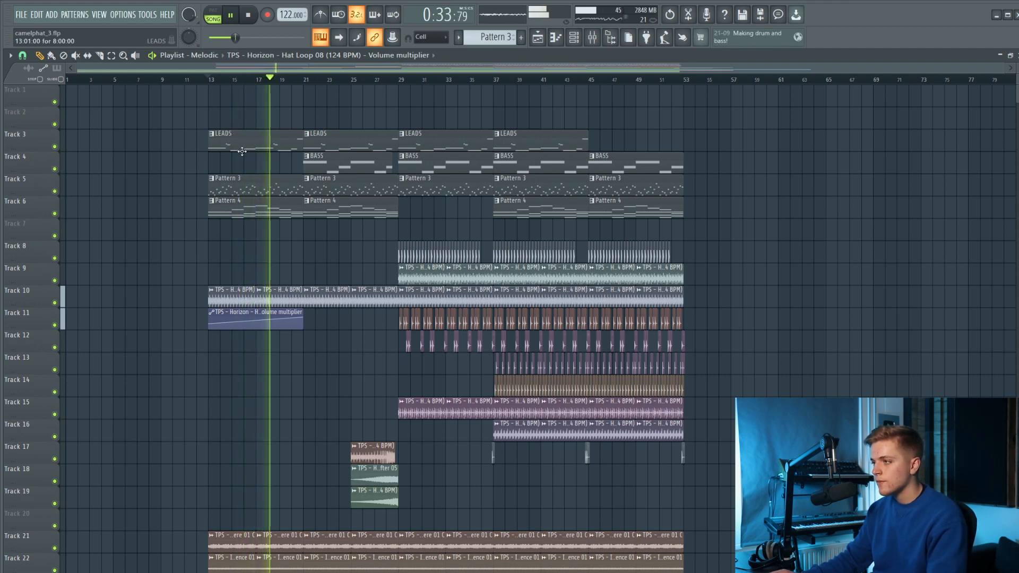
scroll(269, 202, down, 3)
scroll(269, 201, up, 3)
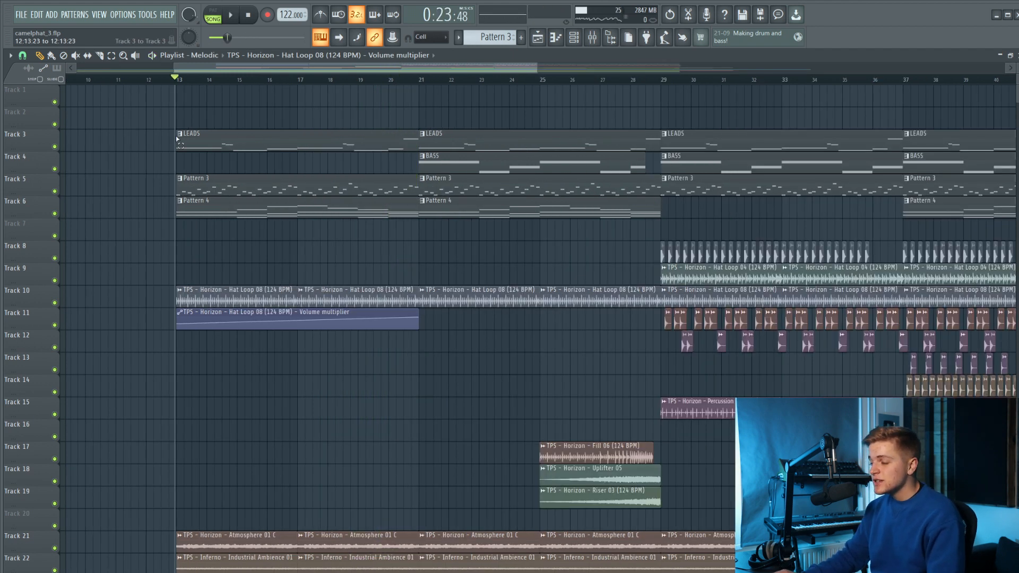
Select the leads, bass and pattern clips on Tracks 3 to 6 from bar 13 to bar 29, and clear the selection.
drag(177, 139, 602, 217)
scroll(583, 231, down, 2)
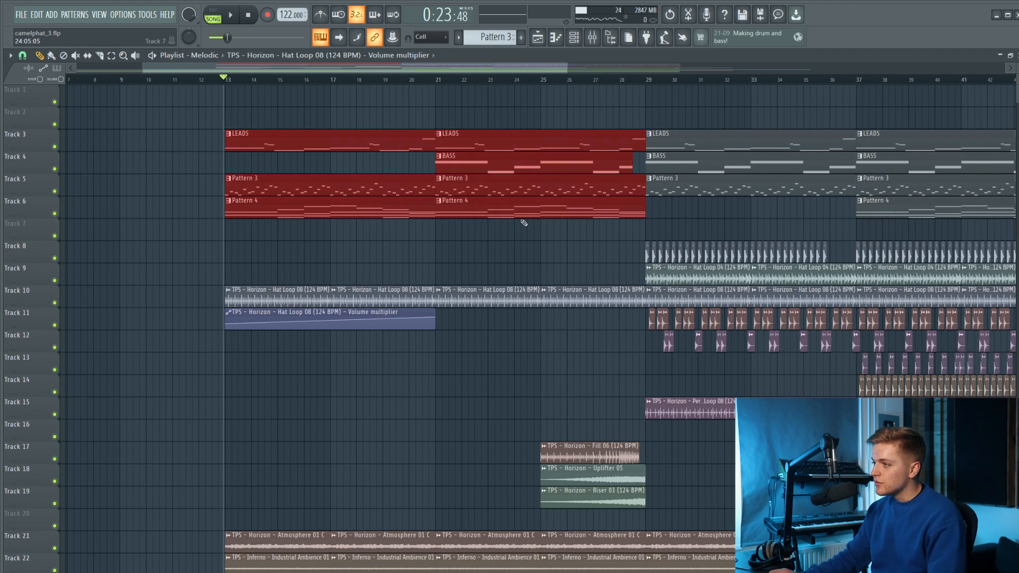
click(470, 244)
Examine the Fill 06, Uplifter 05 and Riser 03 clips on Tracks 17 to 19 between bars 25 and 29.
scroll(472, 255, down, 4)
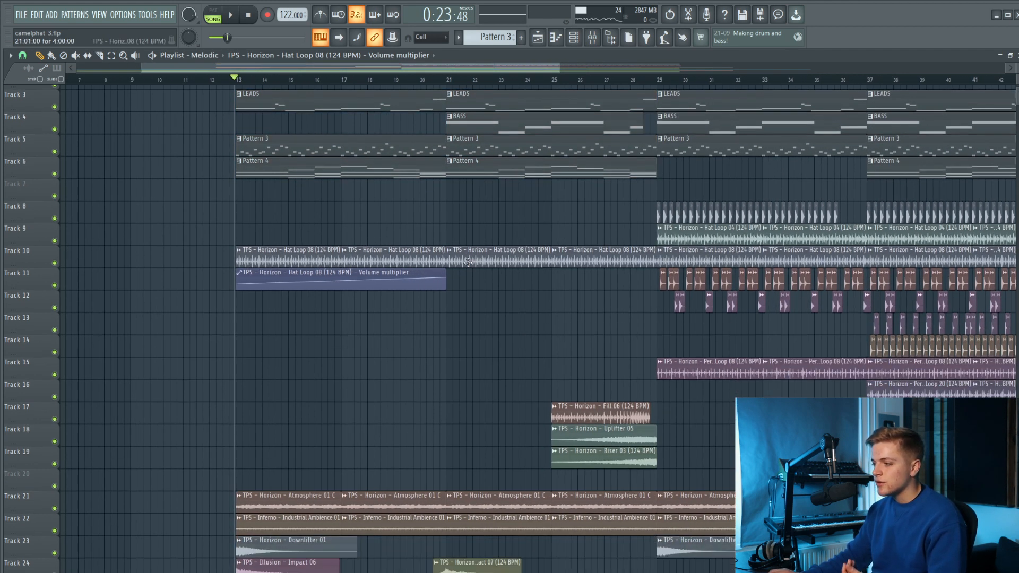
scroll(477, 272, down, 2)
scroll(636, 297, up, 3)
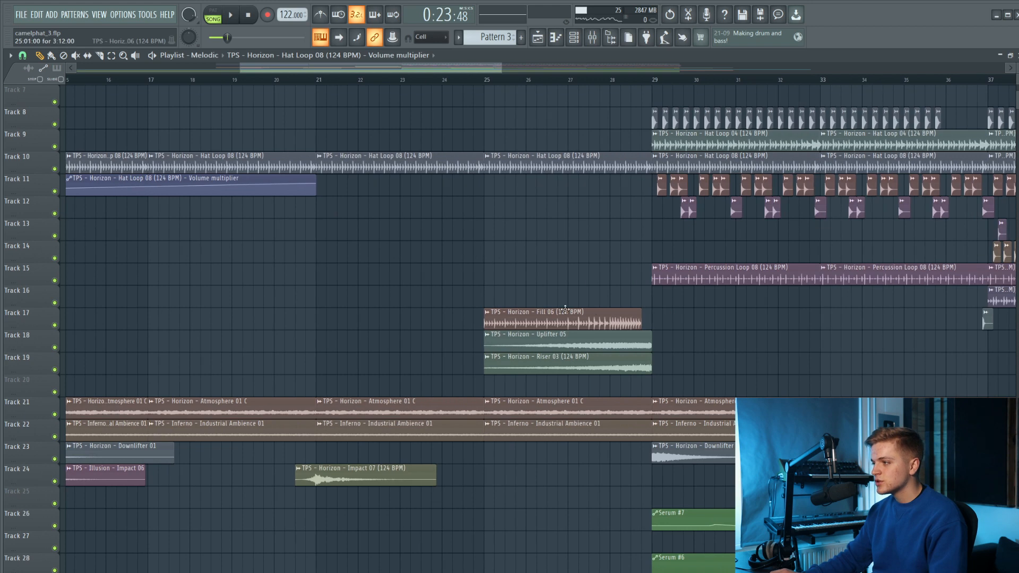
scroll(525, 337, down, 3)
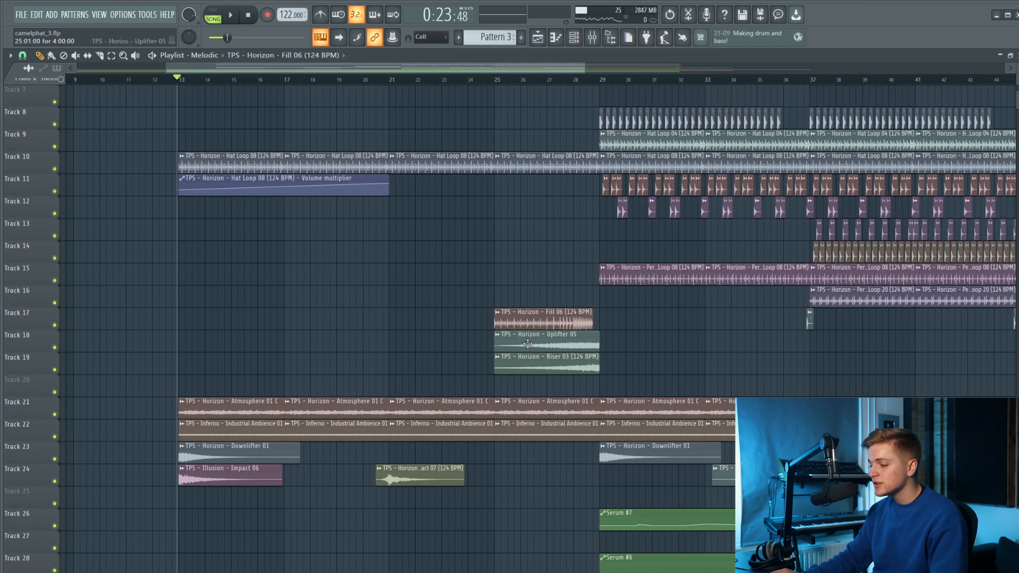
Examine the filter, EQ, distortion, sidechain and volume automation clips on Tracks 26 to 42 across the arrangement.
scroll(504, 318, down, 14)
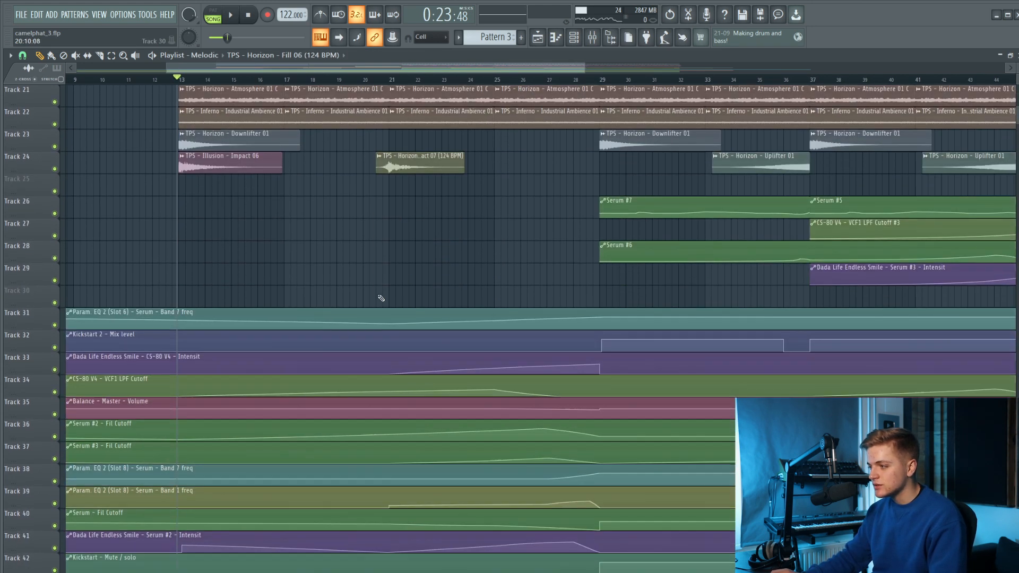
drag(340, 273, 335, 555)
ctrl+click(230, 268)
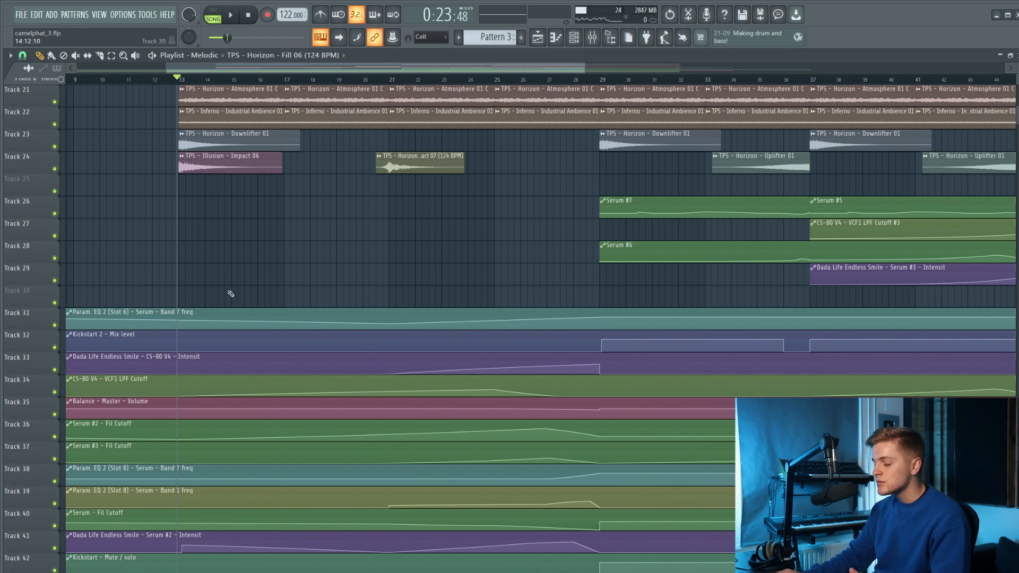
scroll(239, 296, down, 2)
scroll(295, 326, down, 4)
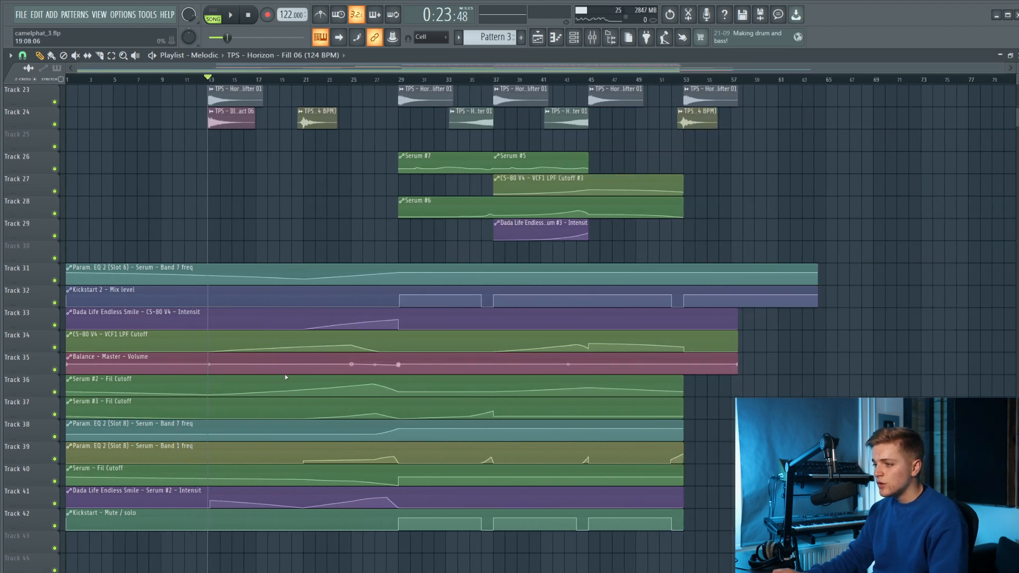
scroll(294, 383, up, 2)
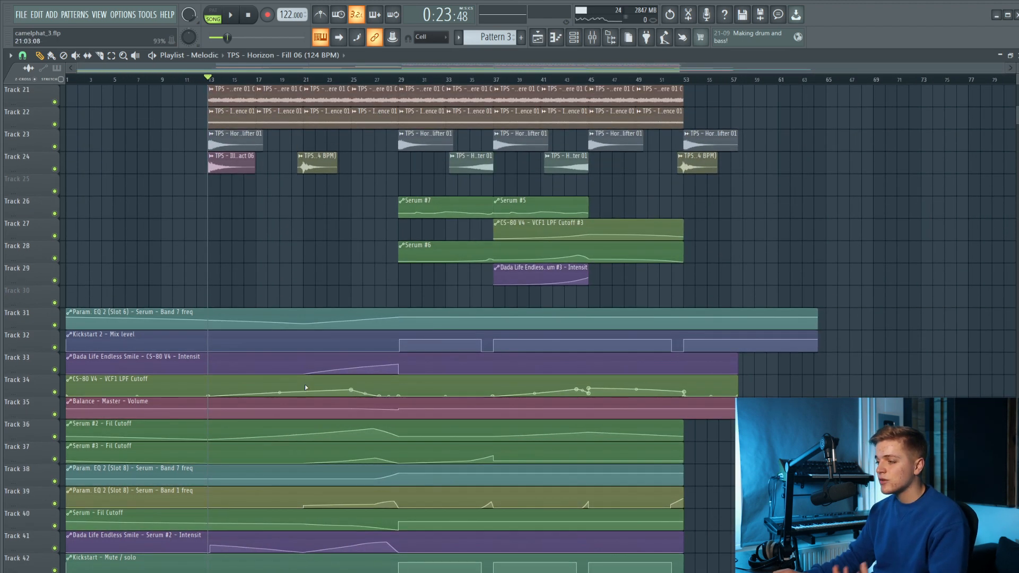
scroll(339, 376, up, 11)
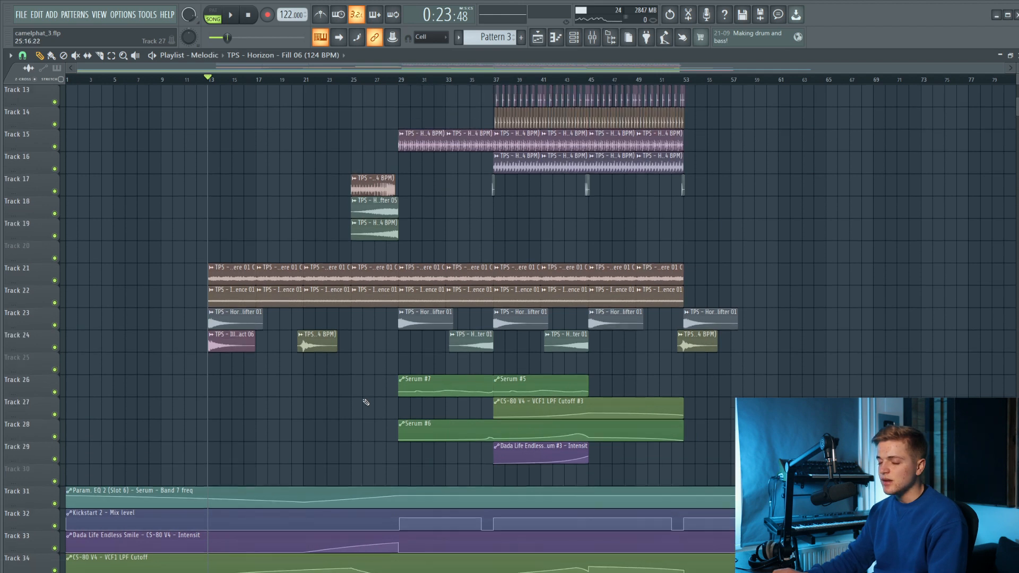
Review the whole arrangement from the melodic tracks downward, marking its clips as one selection and clearing it.
scroll(430, 287, up, 9)
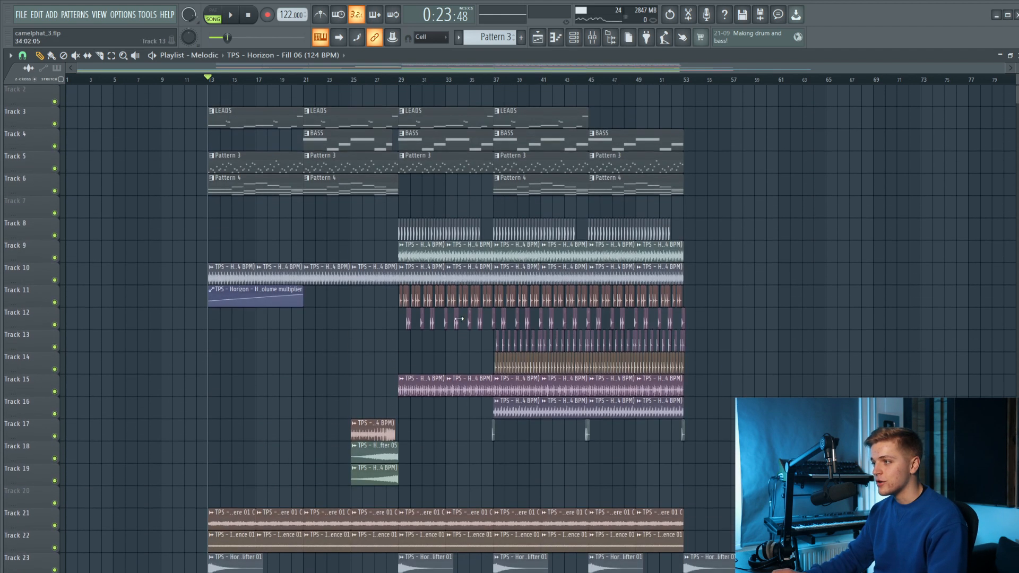
scroll(478, 361, down, 2)
scroll(478, 361, up, 2)
drag(168, 108, 801, 567)
scroll(760, 438, up, 3)
ctrl+click(760, 438)
scroll(760, 437, up, 11)
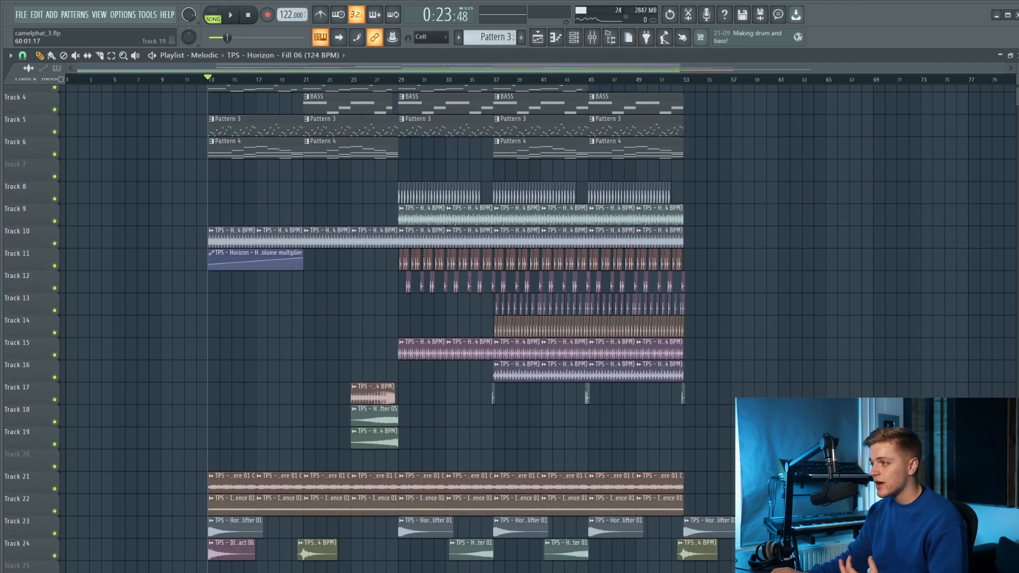
scroll(694, 374, down, 2)
scroll(693, 374, up, 2)
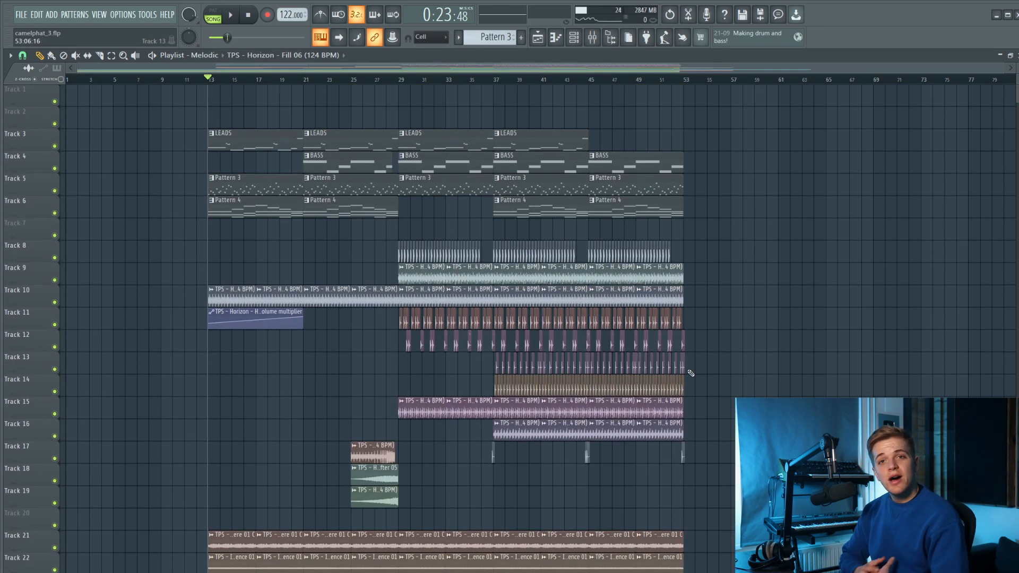